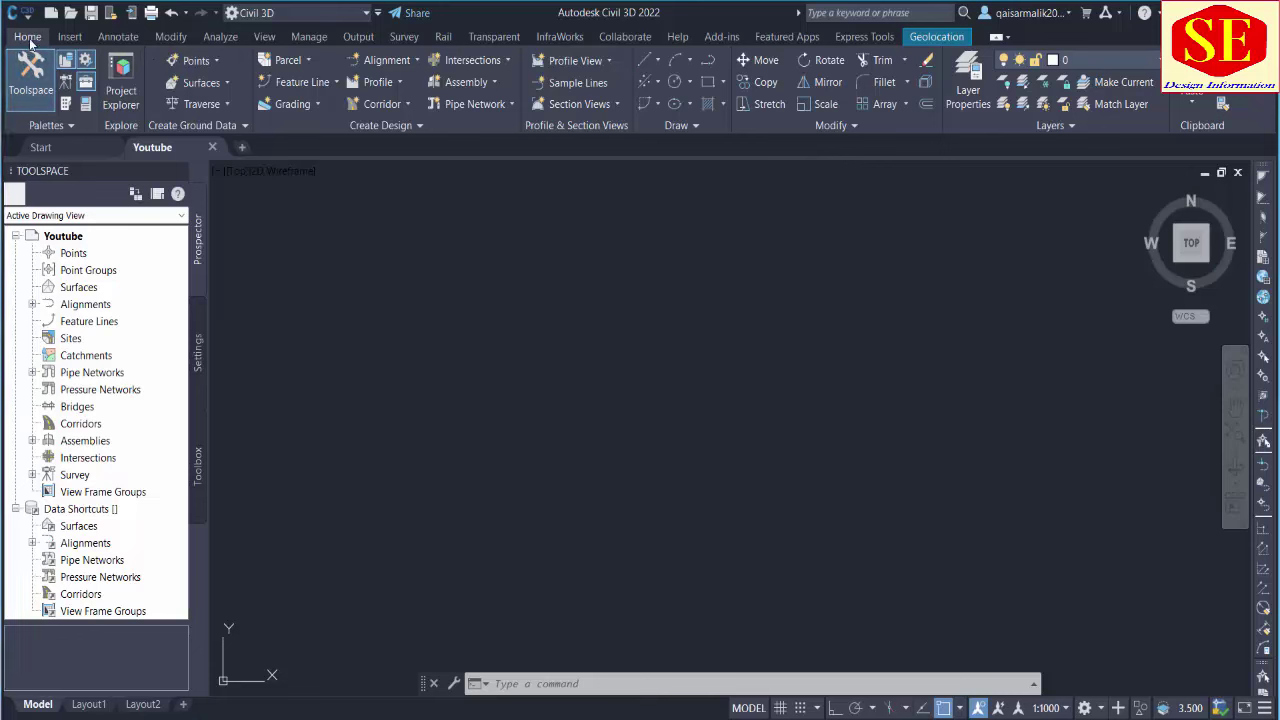
- Start a Points from File import and look through the available point file formats
left_click(71, 40)
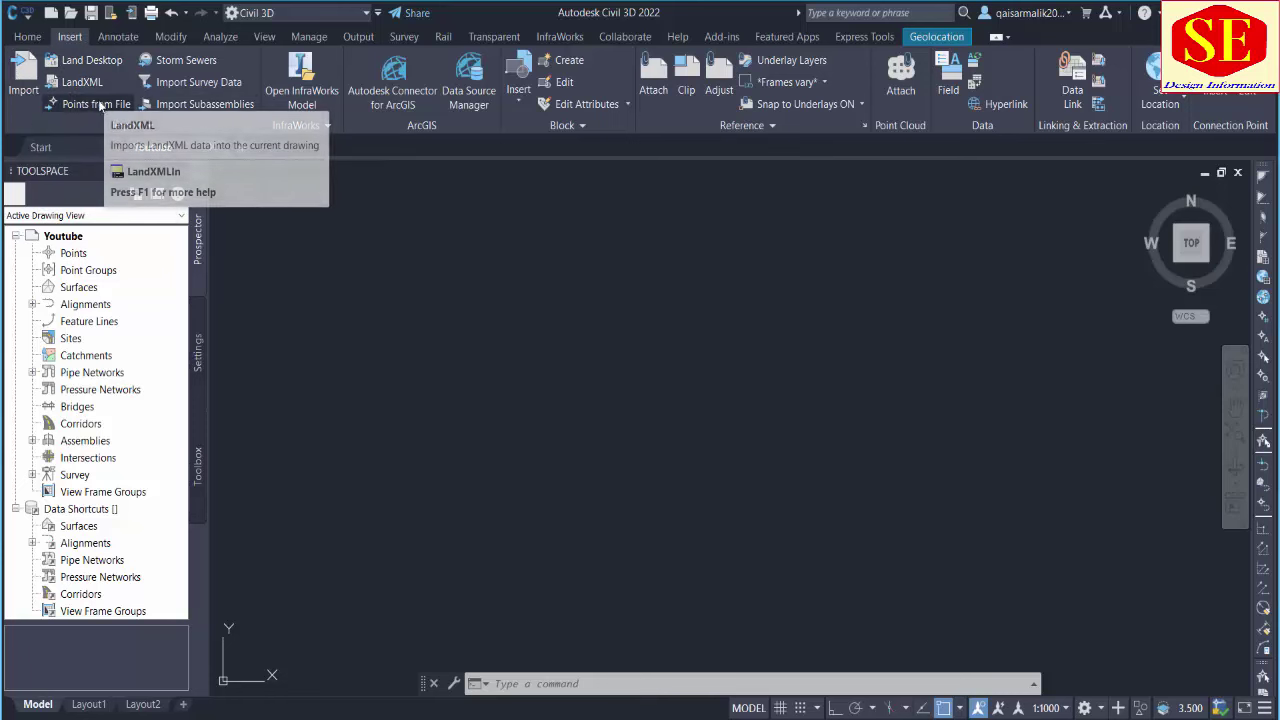
left_click(88, 104)
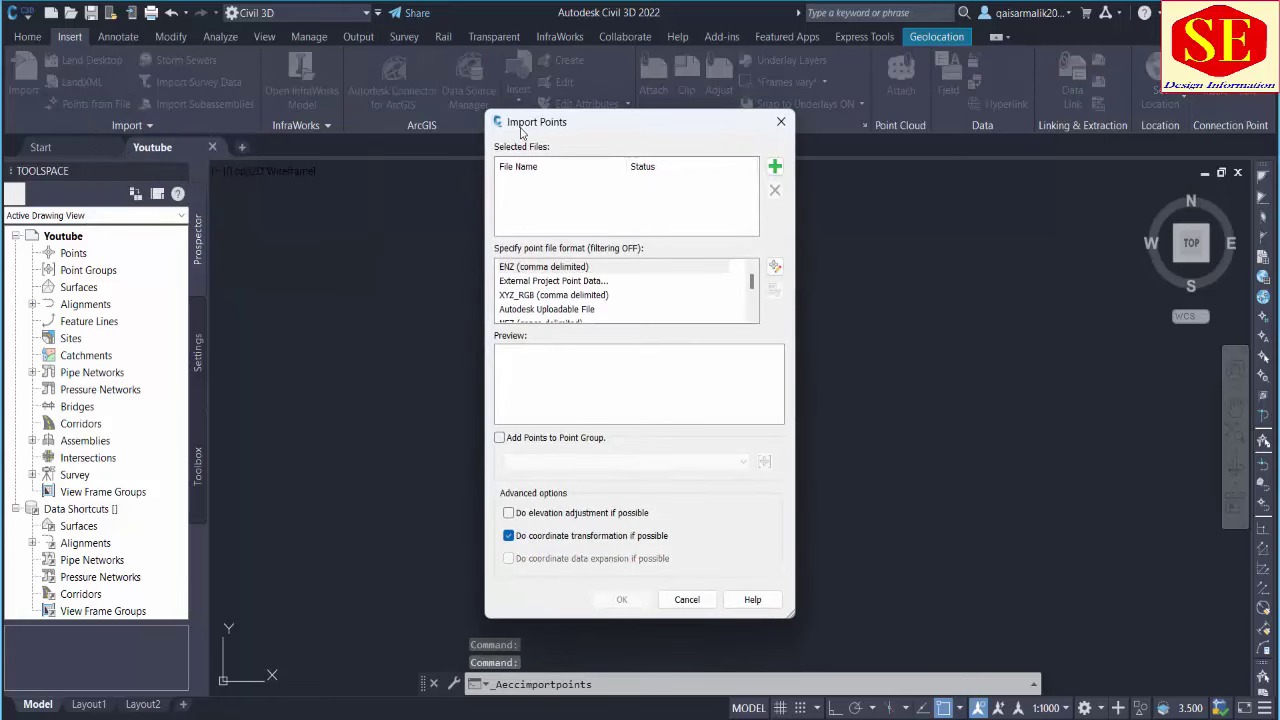
left_click(535, 282)
key("Down")
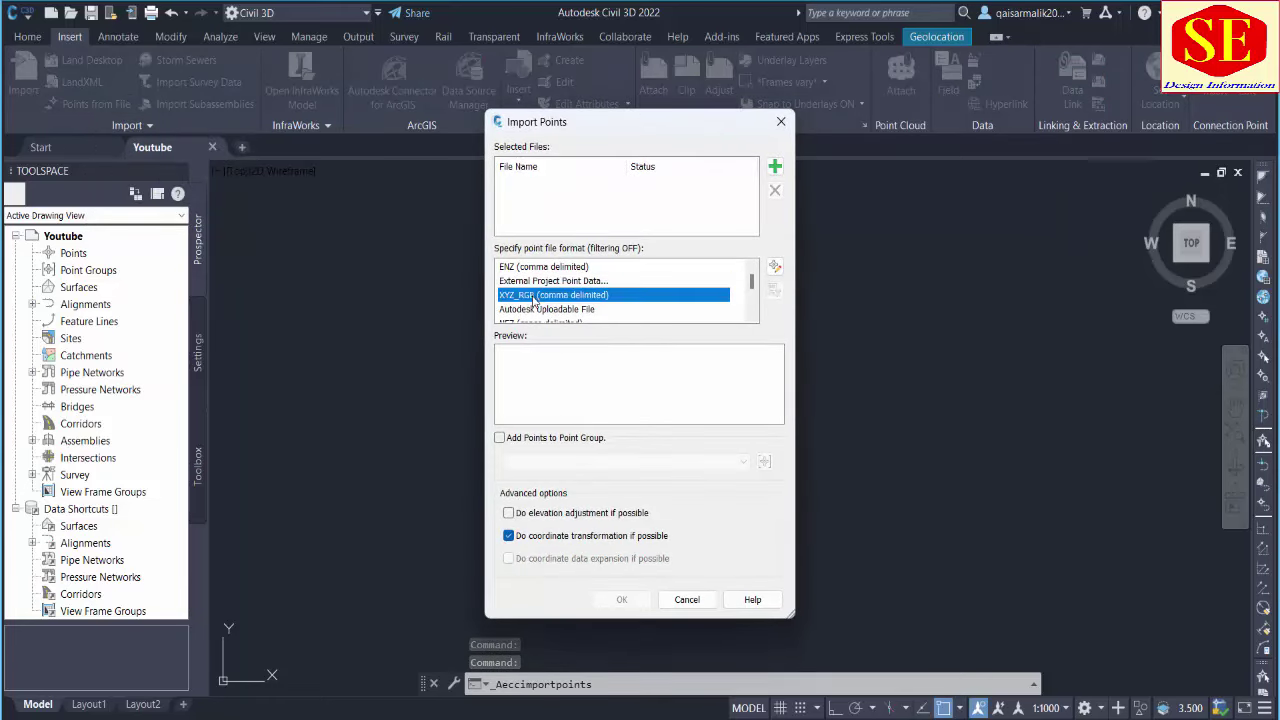
key("Down")
key("Down")
key("Down")
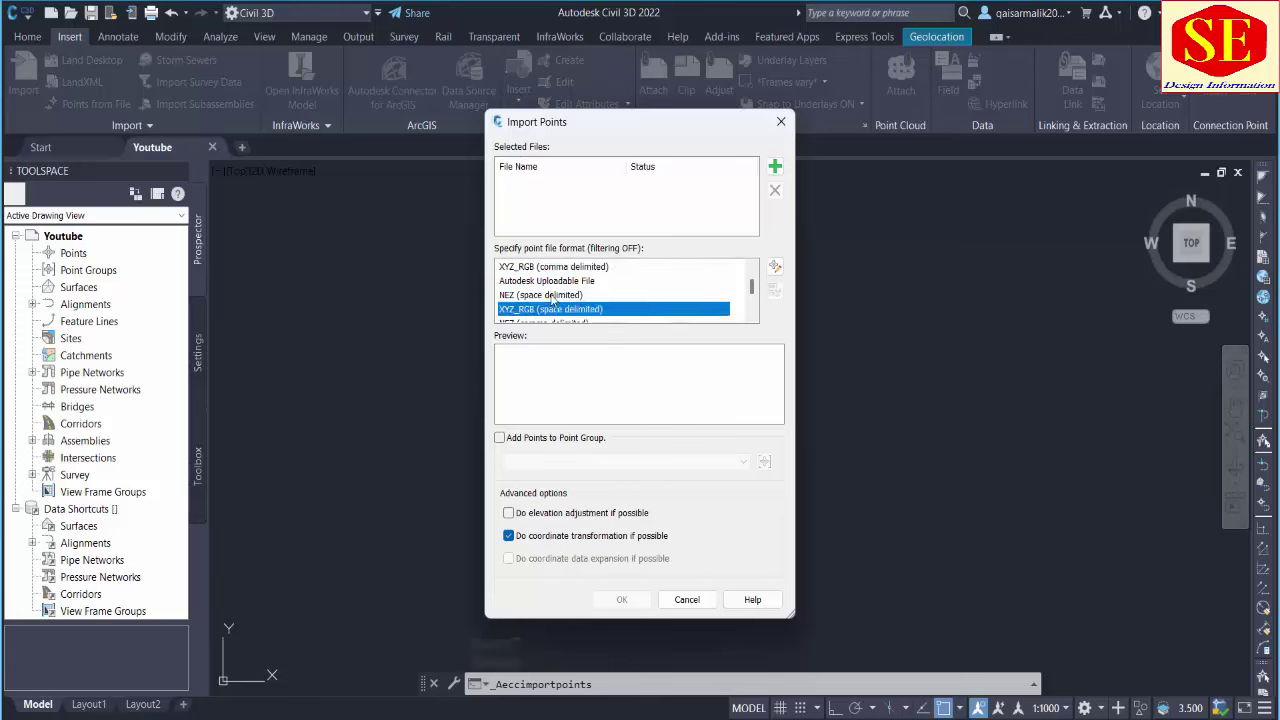
key("Down")
key("Down")
key("Down")
key("Down")
key("Down")
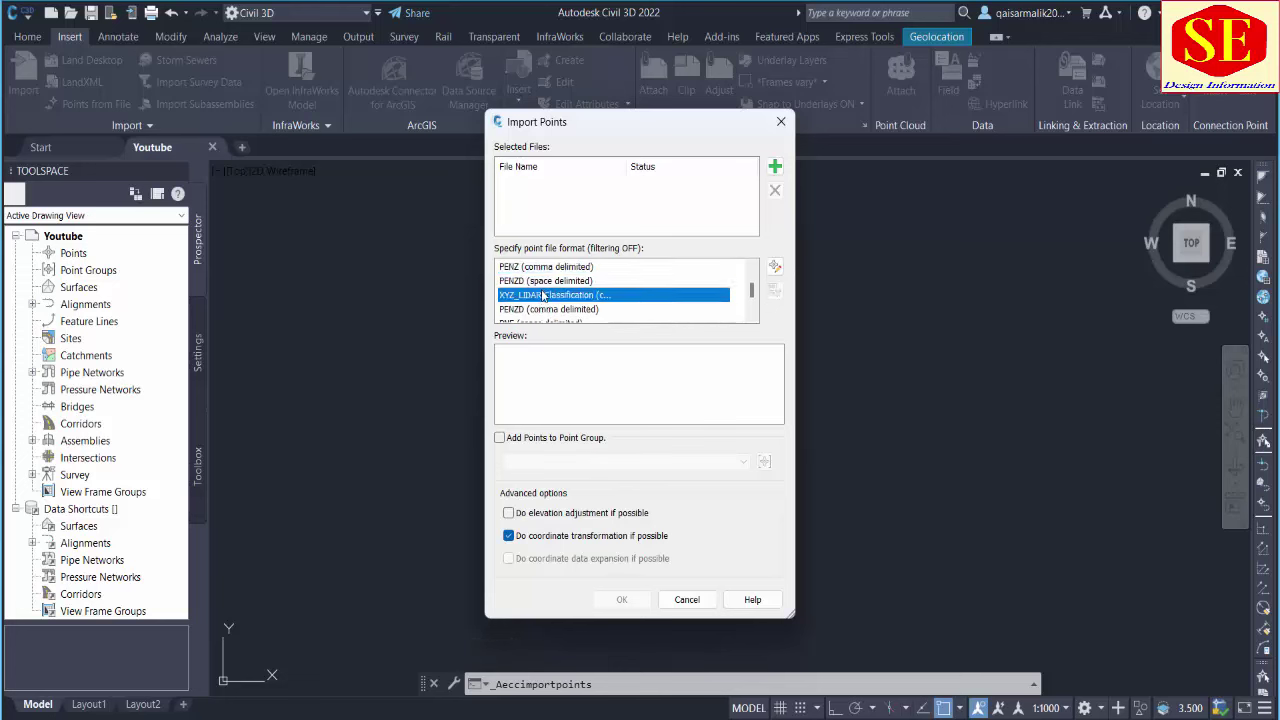
key("Down")
key("Down")
key("Down")
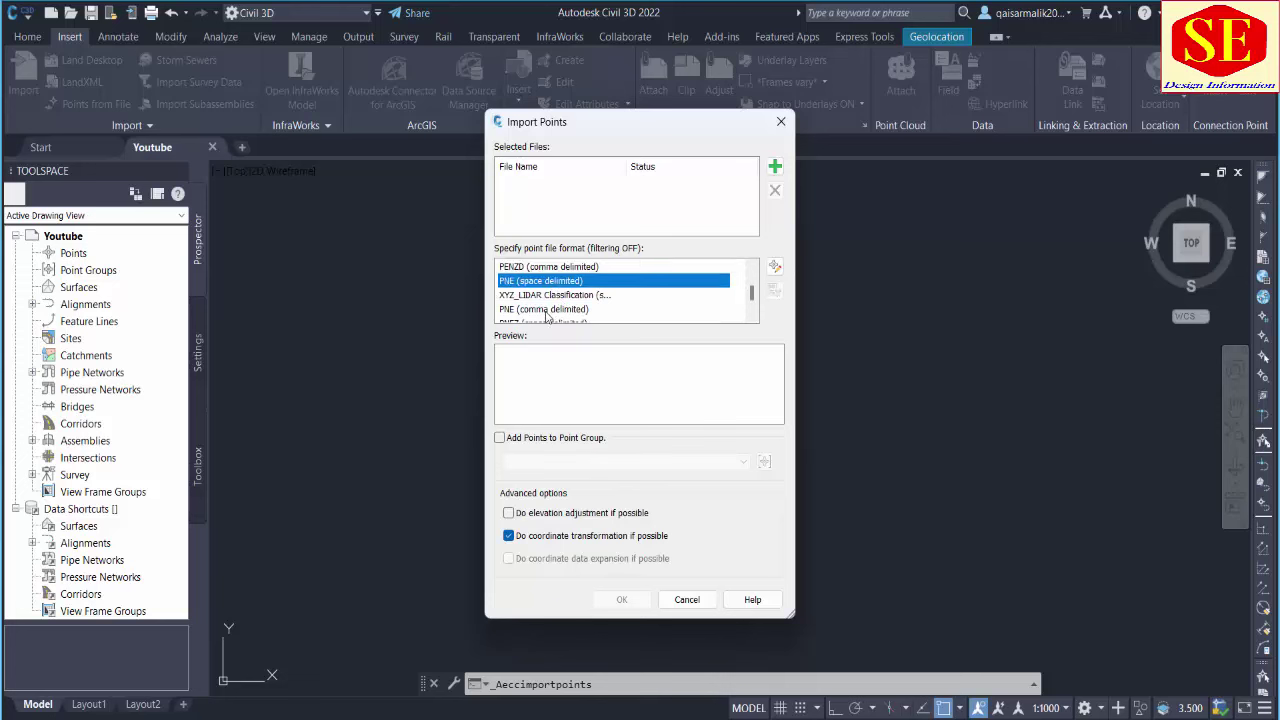
key("Down")
key("Down")
key("Down")
scroll(540, 315, "up", 5)
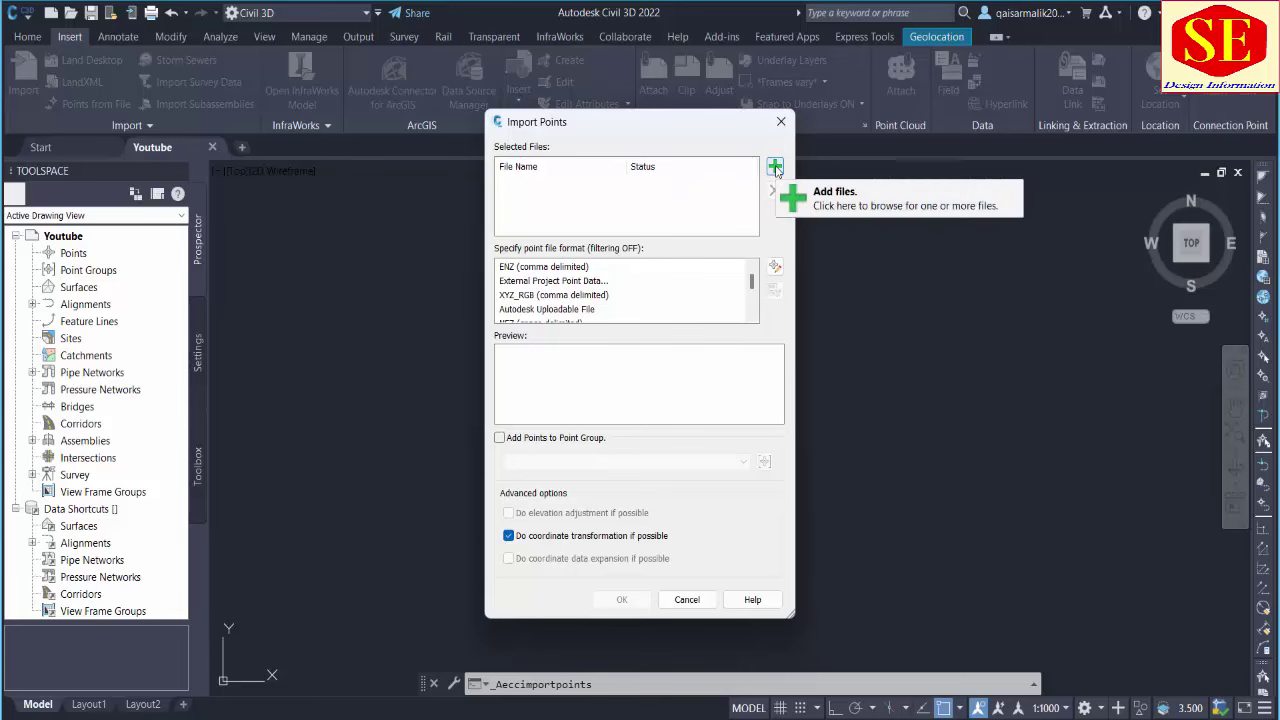
- Browse the CIVIL 3D LESSION folder and select the PNEZD Survey Data(1) - Copy file
left_click(775, 168)
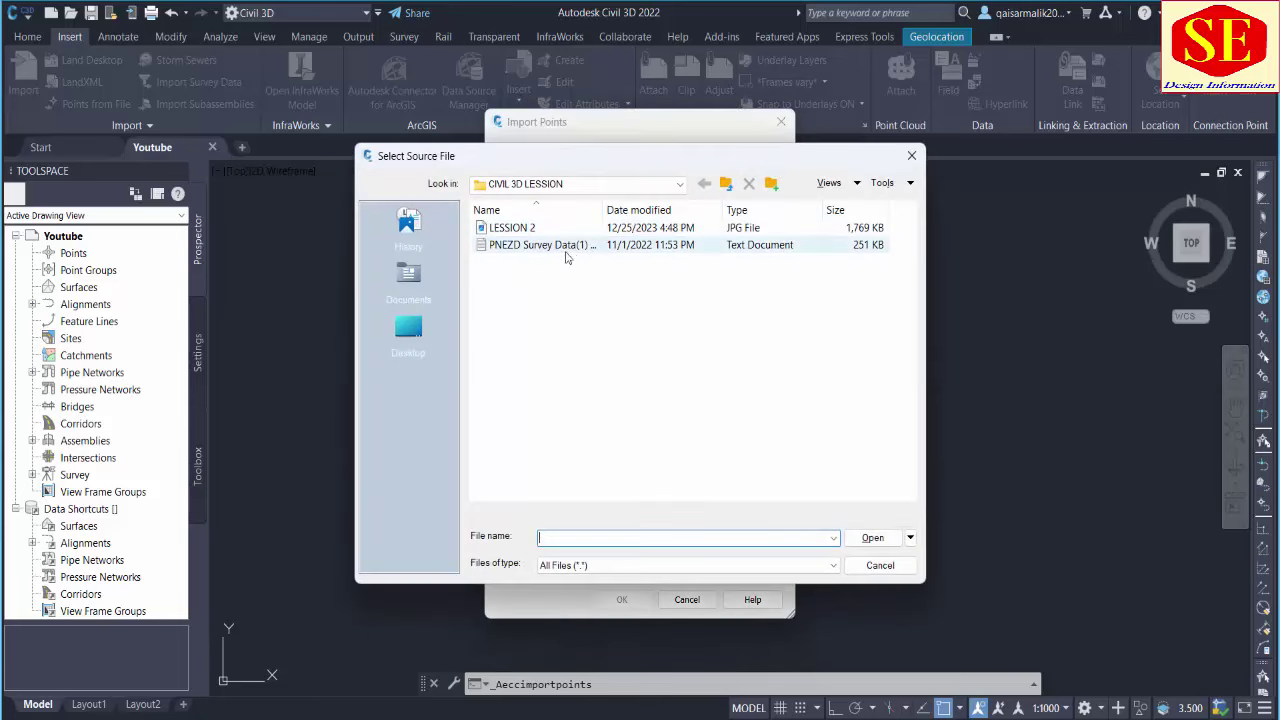
left_click(535, 250)
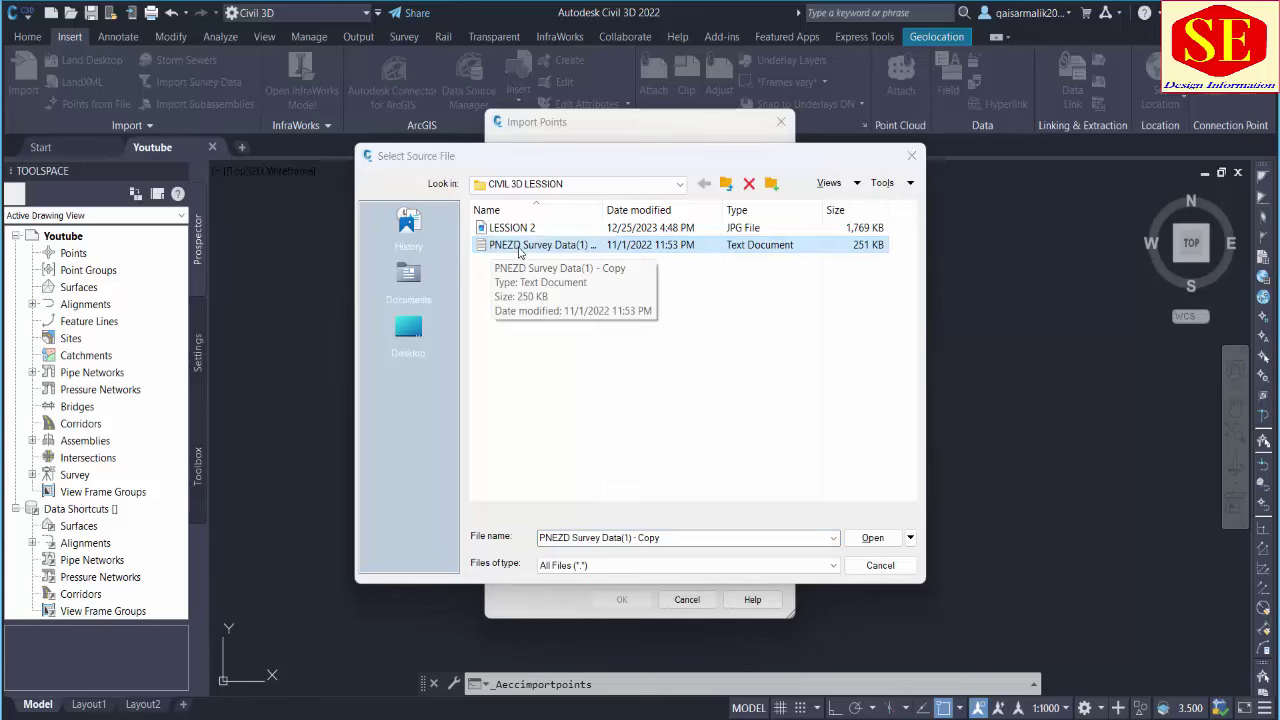
right_click(517, 252)
- Open the PNEZD survey file in maximized Notepad, scroll through its point records, then close Notepad
left_click(570, 290)
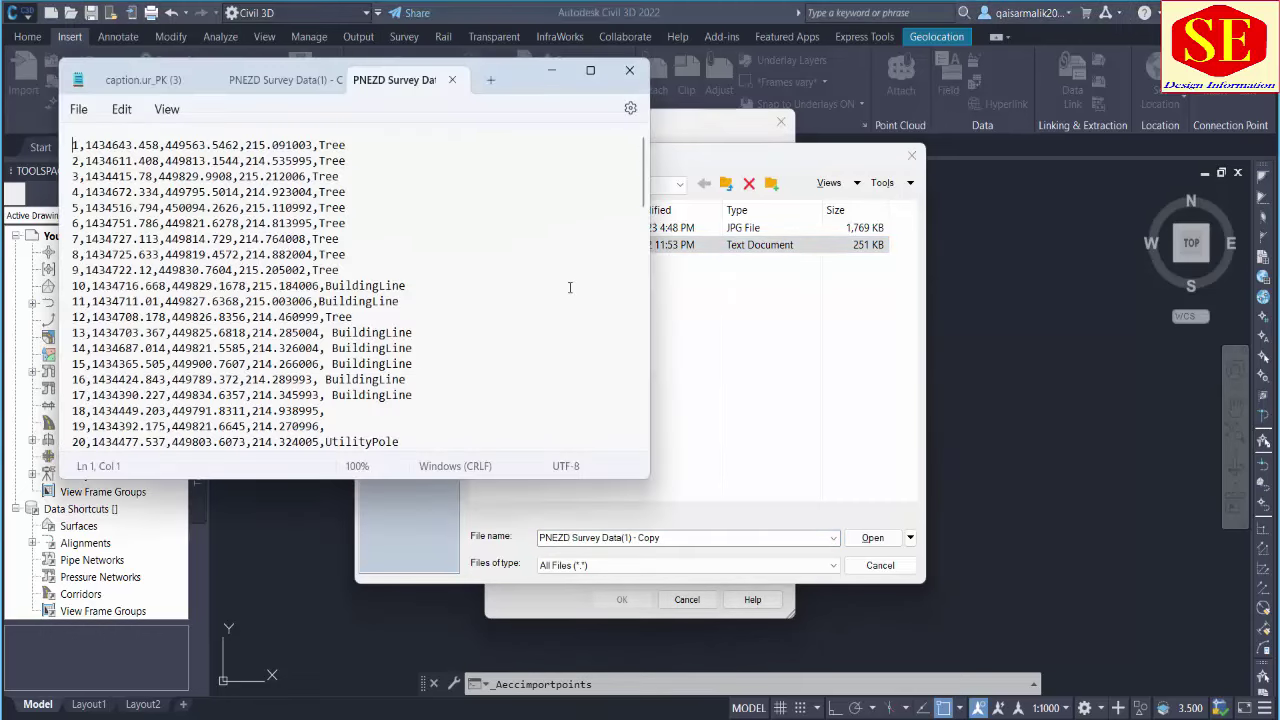
scroll(306, 221, "down", 1)
scroll(306, 221, "down", 5)
scroll(306, 221, "down", 7)
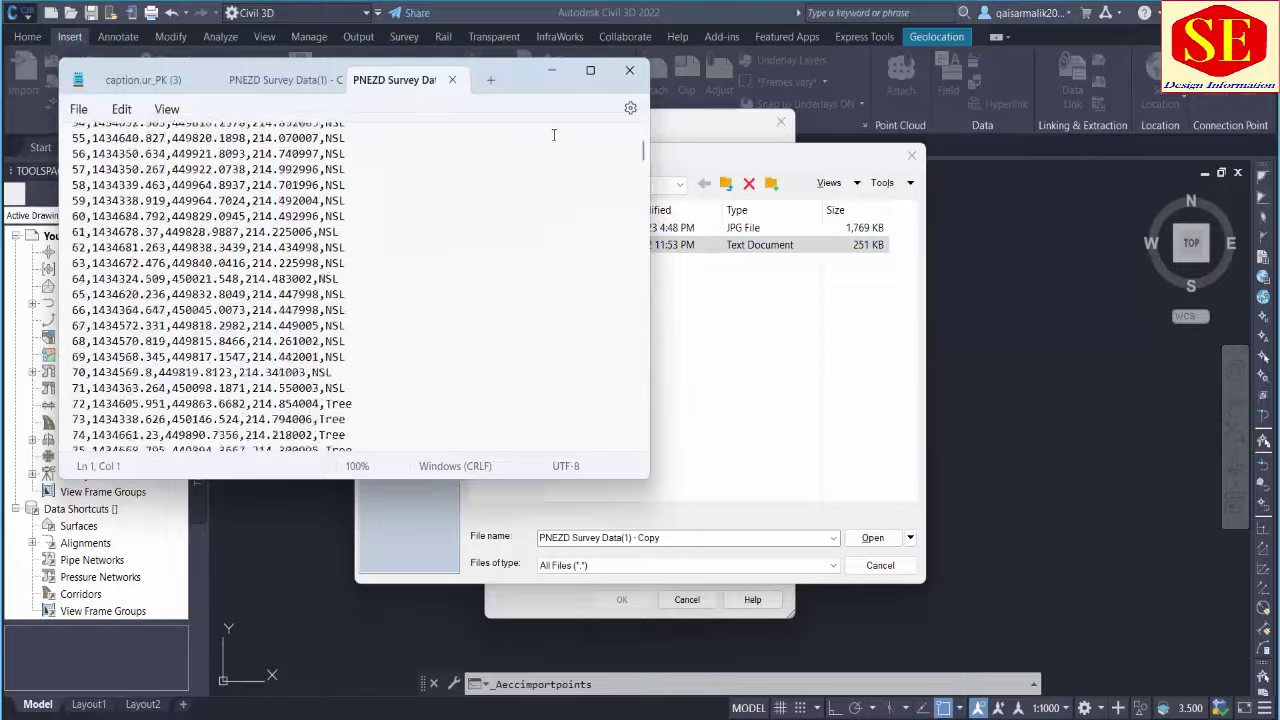
scroll(306, 221, "down", 8)
left_click(590, 75)
scroll(506, 323, "down", 1)
scroll(586, 306, "down", 10)
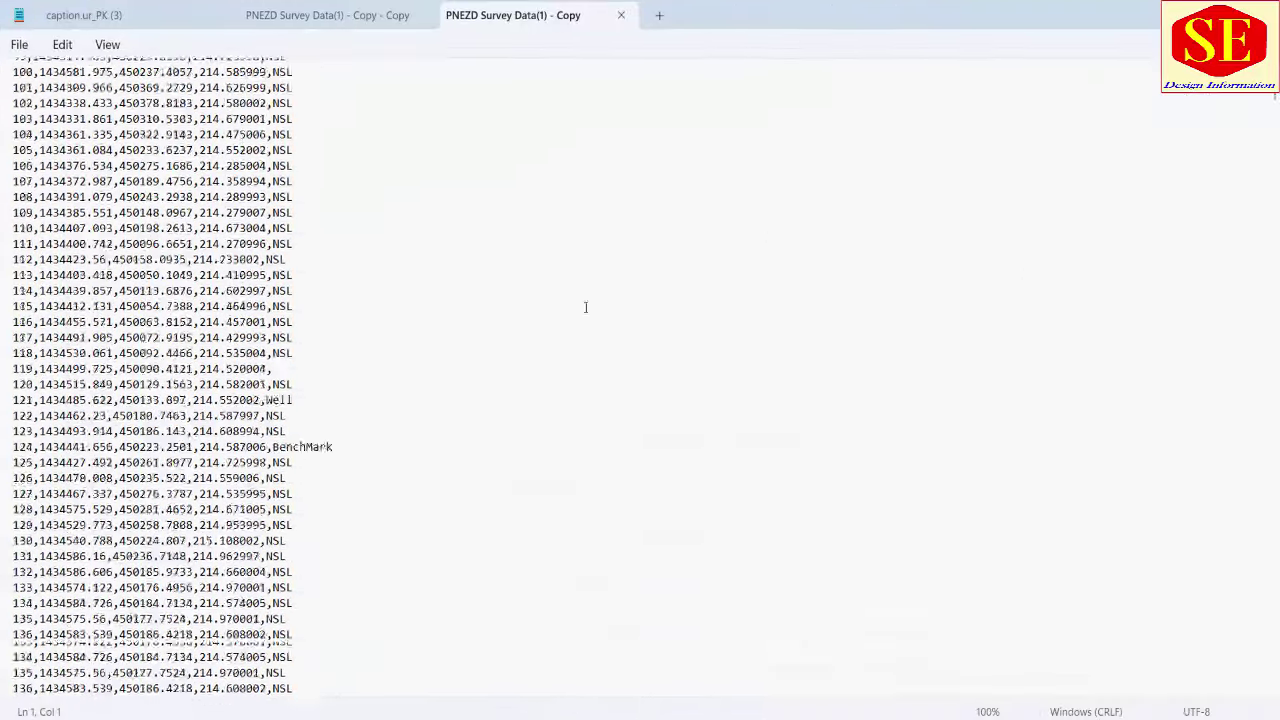
scroll(586, 306, "down", 8)
mouse_move(1274, 95)
left_mouse_down()
mouse_move(1274, 675)
mouse_move(1274, 60)
left_mouse_up()
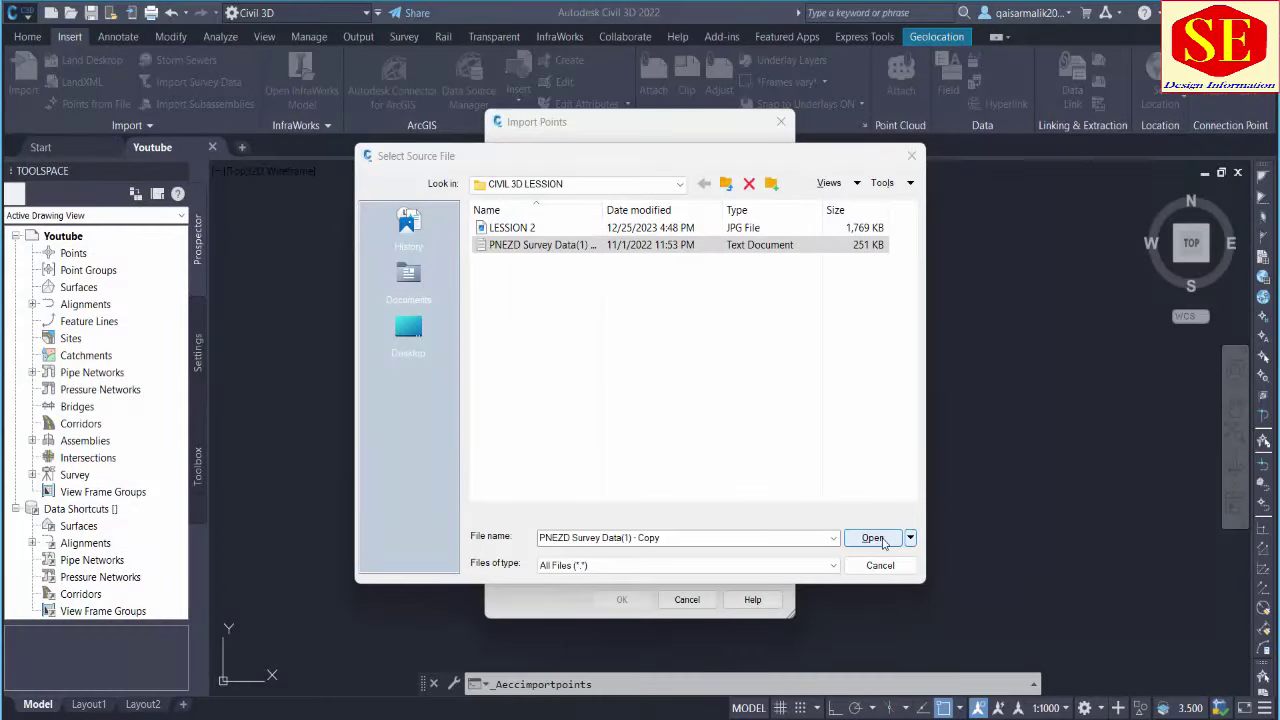
- Add the survey file to the import and preview it as NEZ, XYZ_LIDAR Classification and PENZD
left_click(880, 537)
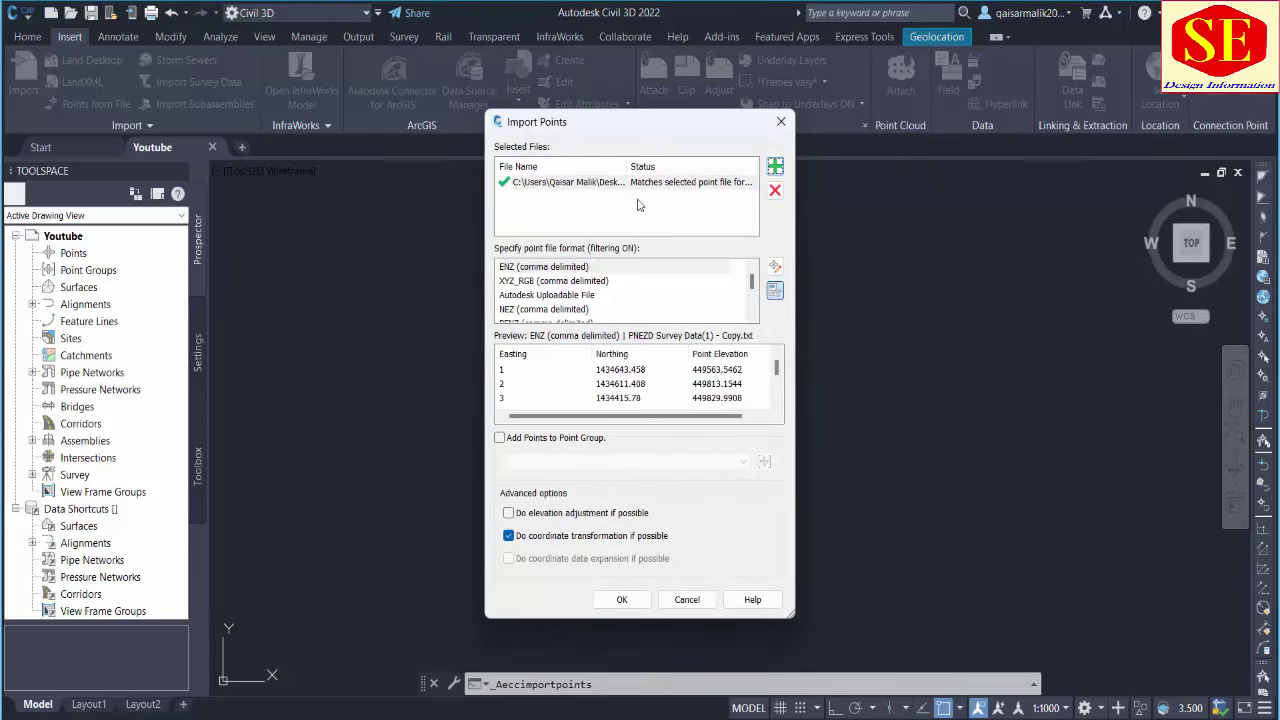
left_click(526, 283)
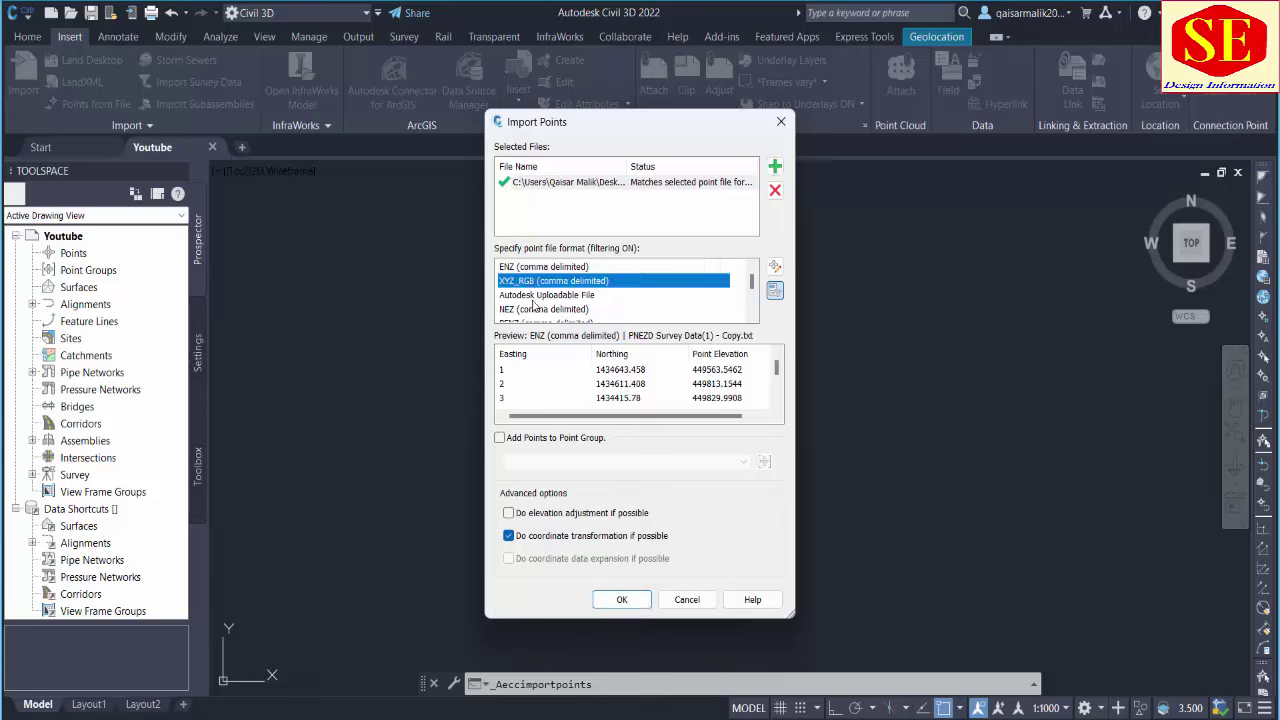
left_click(550, 295)
left_click(570, 309)
scroll(582, 297, "down", 1)
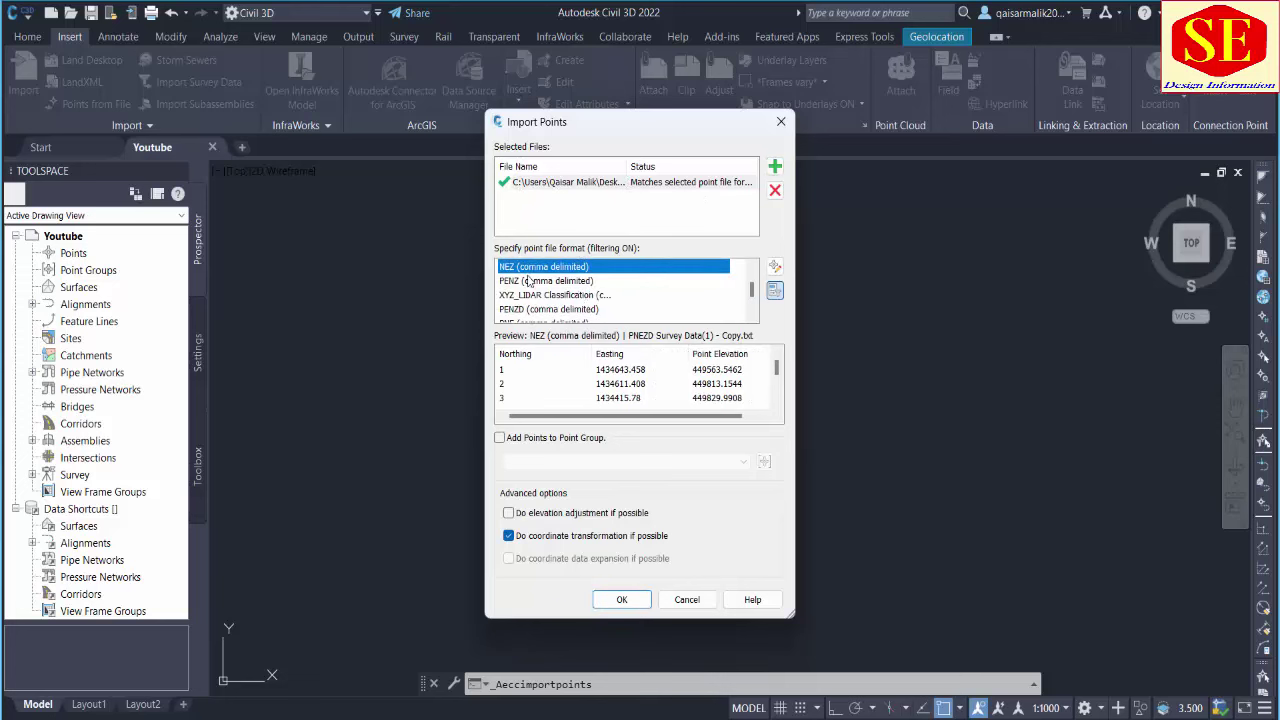
left_click(533, 296)
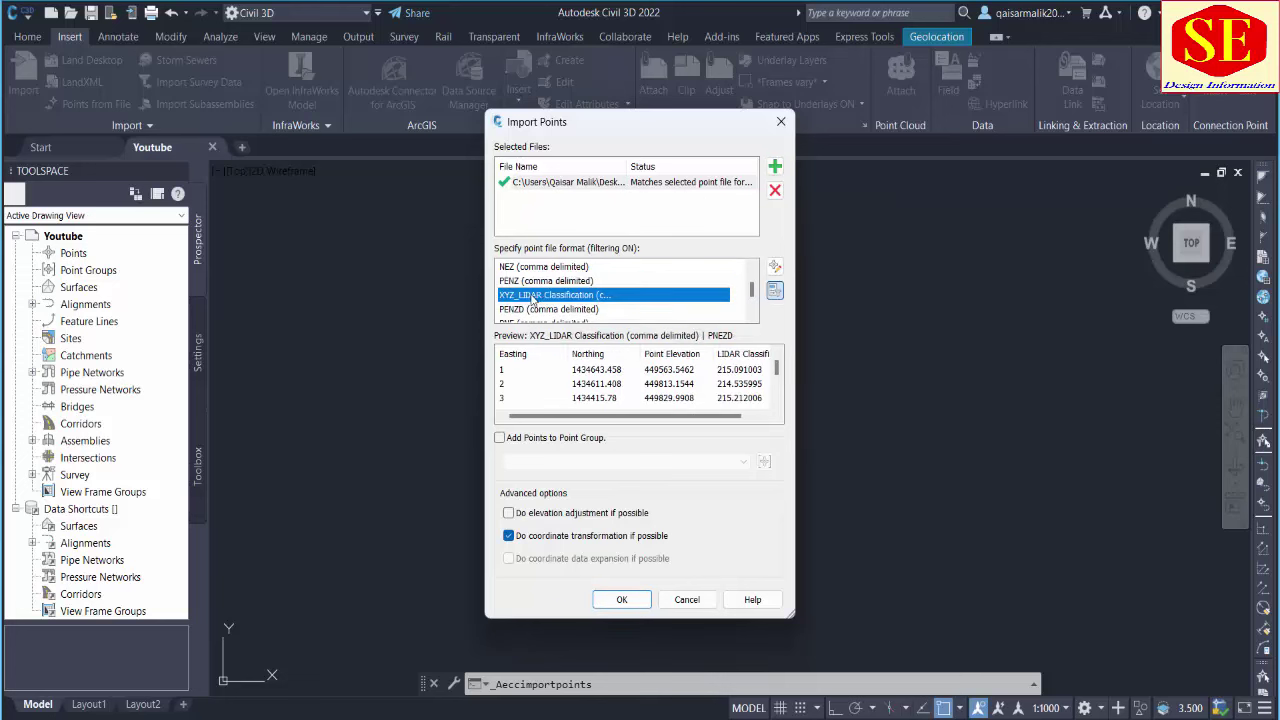
left_click(530, 310)
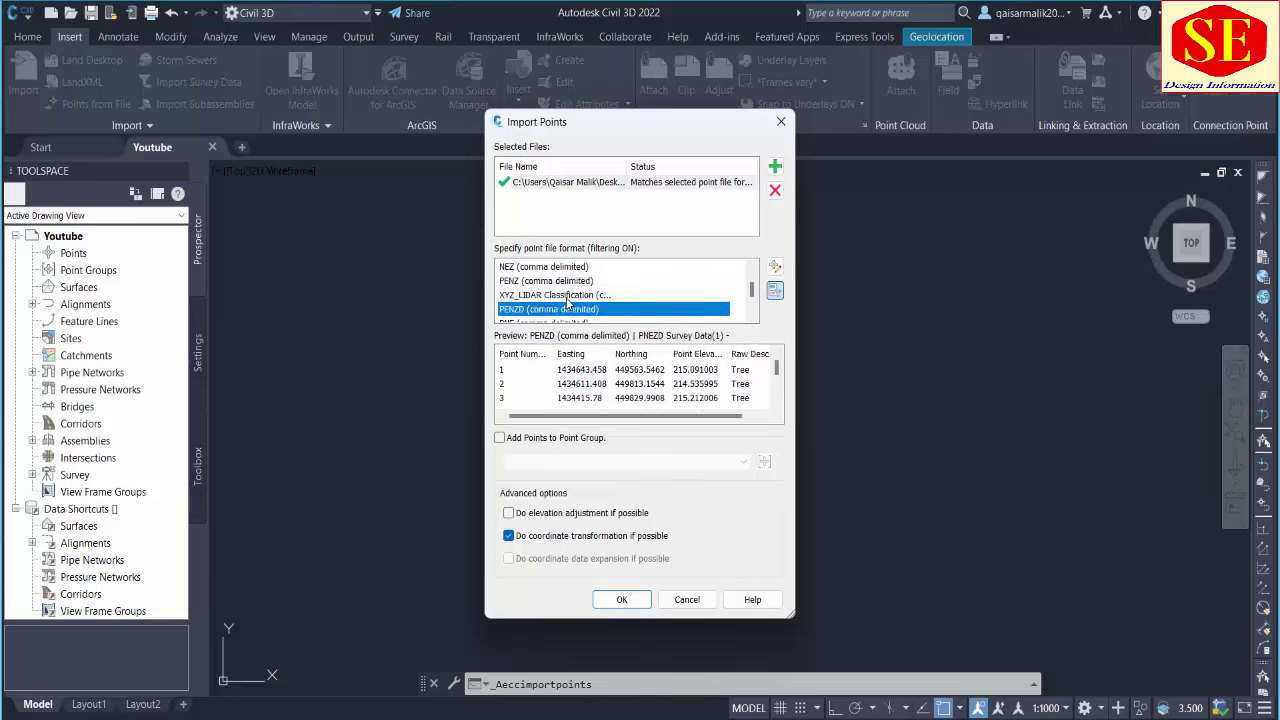
- Try PNEZ, then set the format to PNEZD (comma delimited) and check the preview
scroll(576, 300, "down", 1)
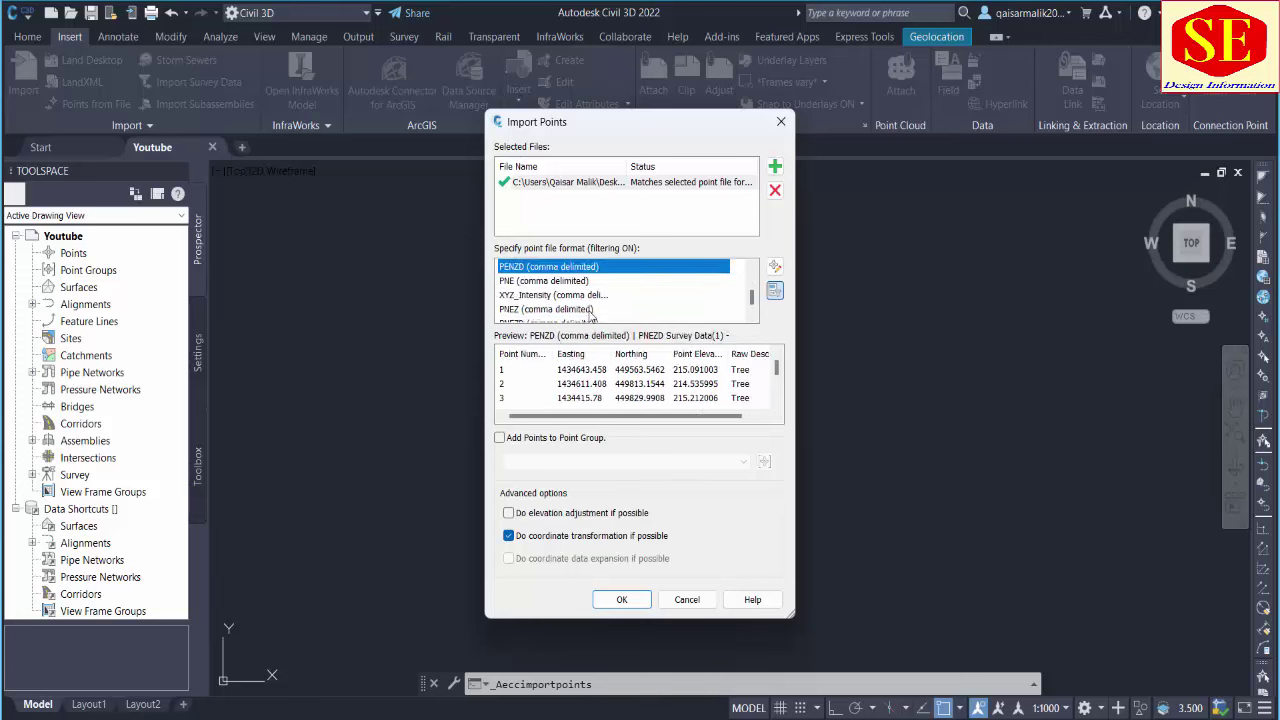
left_click(543, 312)
scroll(540, 312, "down", 1)
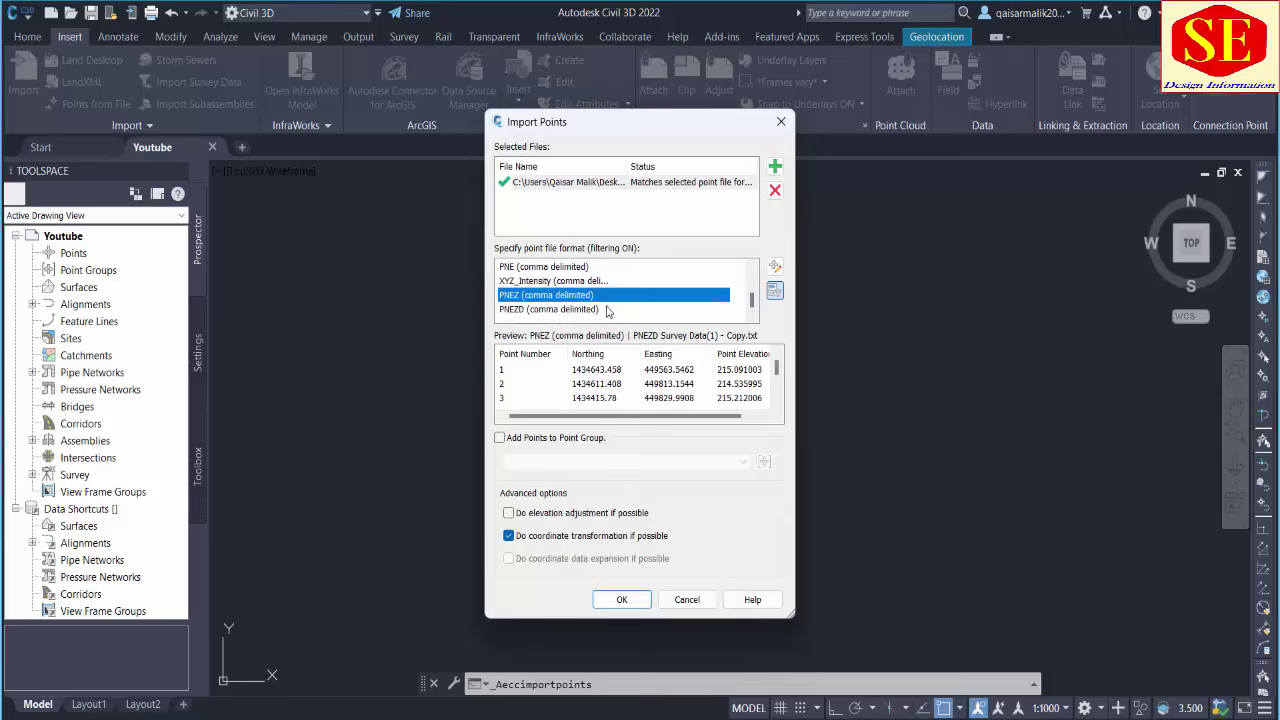
left_click(548, 310)
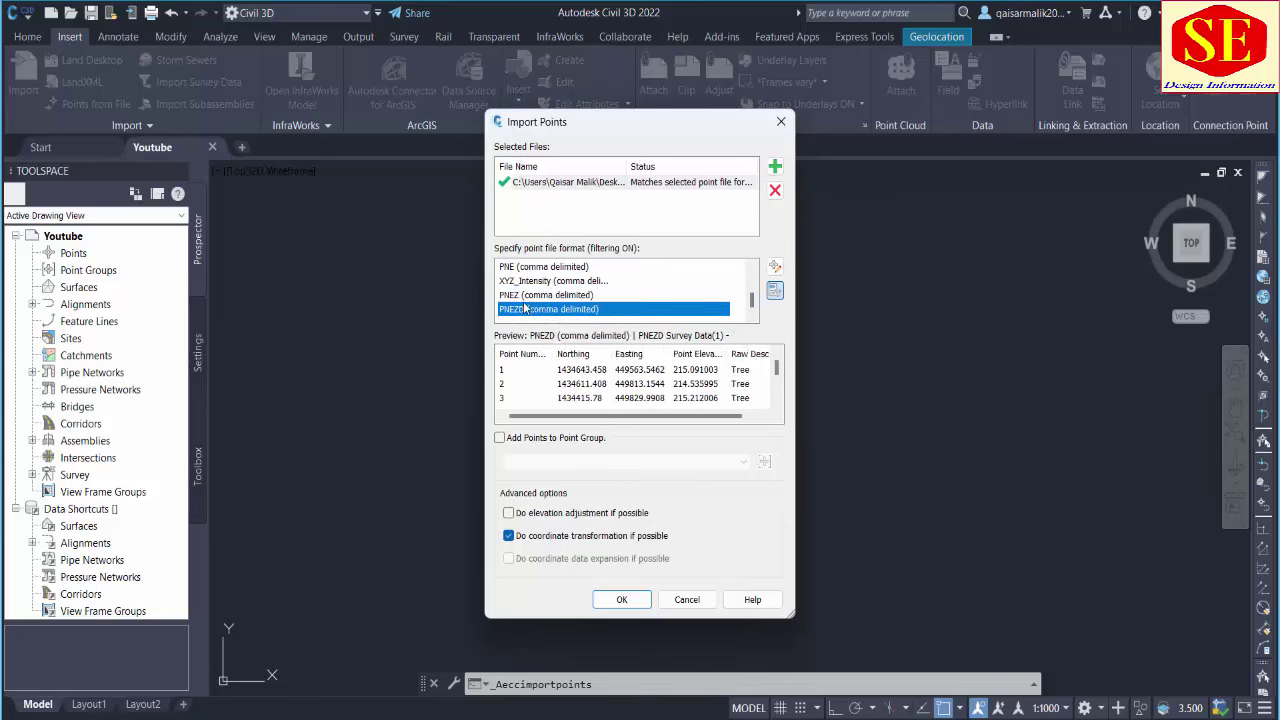
left_click(566, 377)
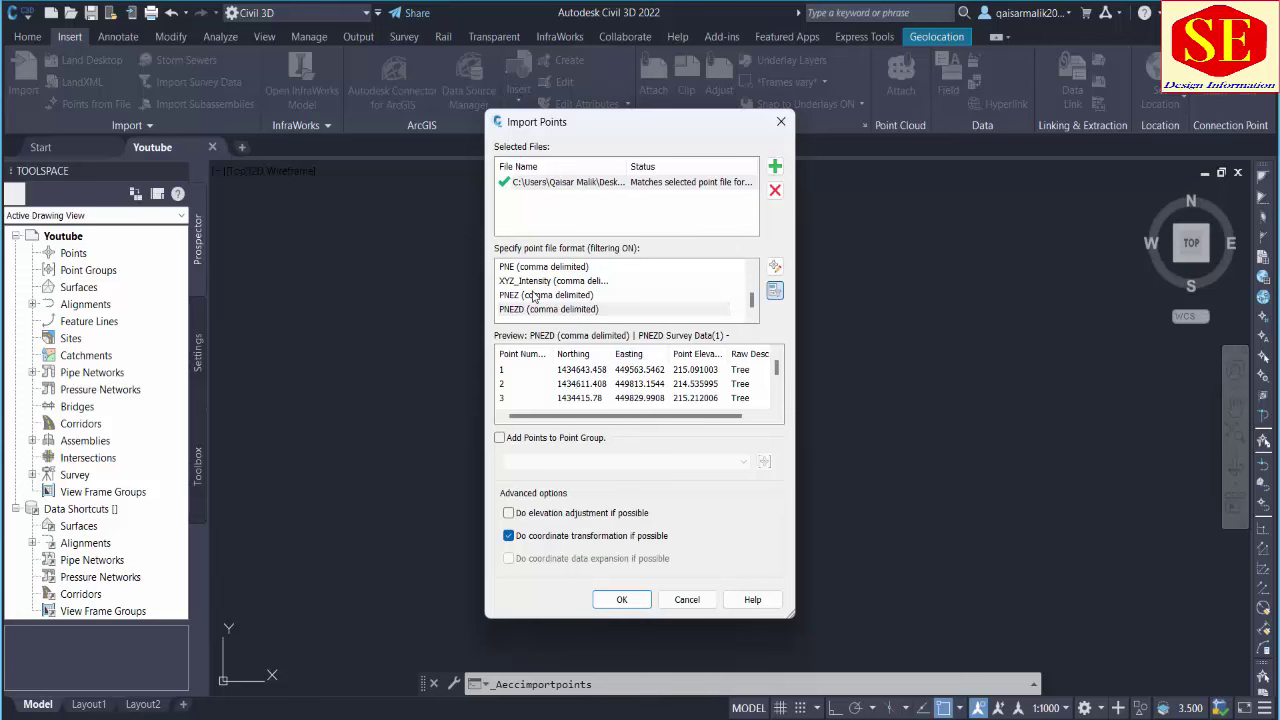
scroll(536, 295, "up", 1)
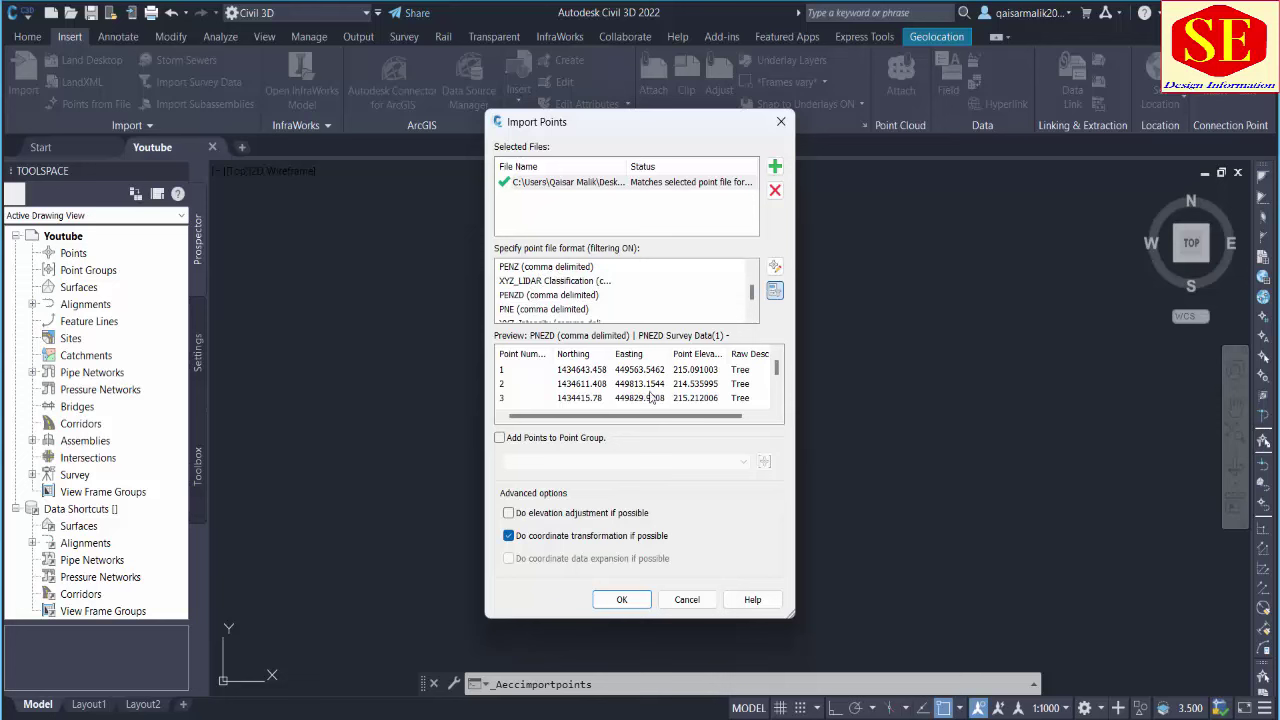
- Import the survey points into a newly created point group named NEZ
left_click(500, 438)
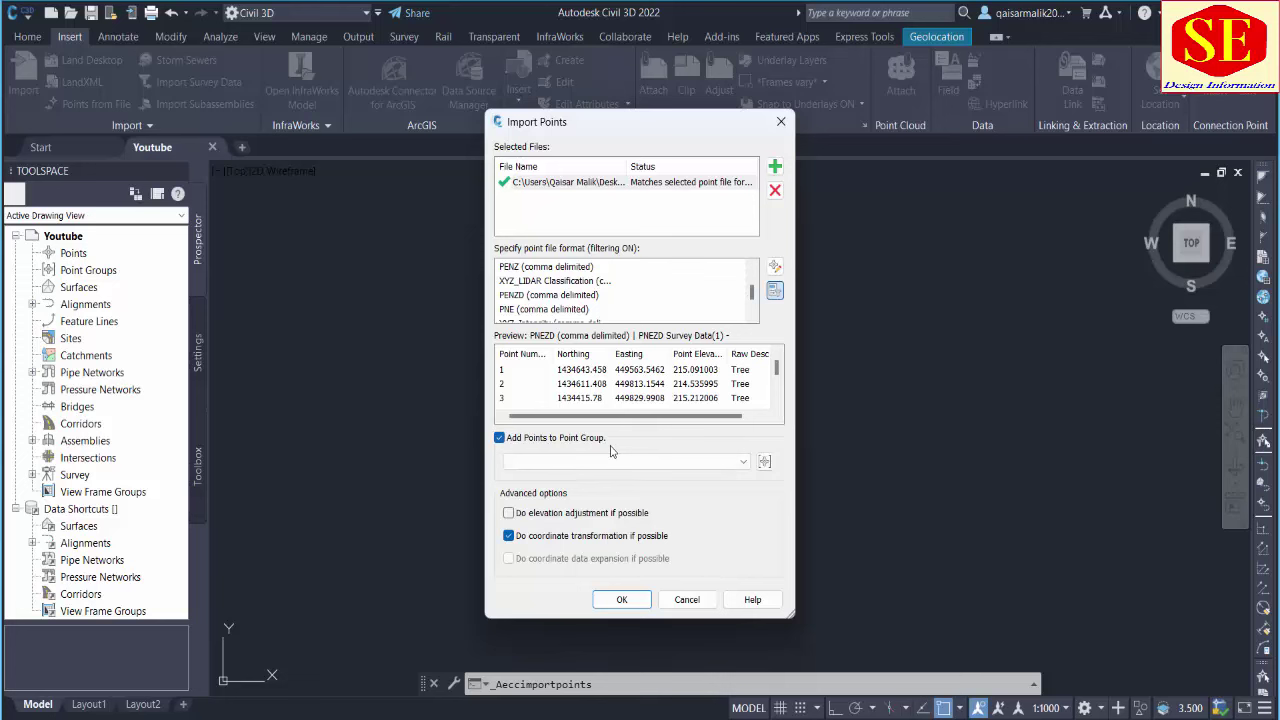
left_click(764, 462)
type("NE")
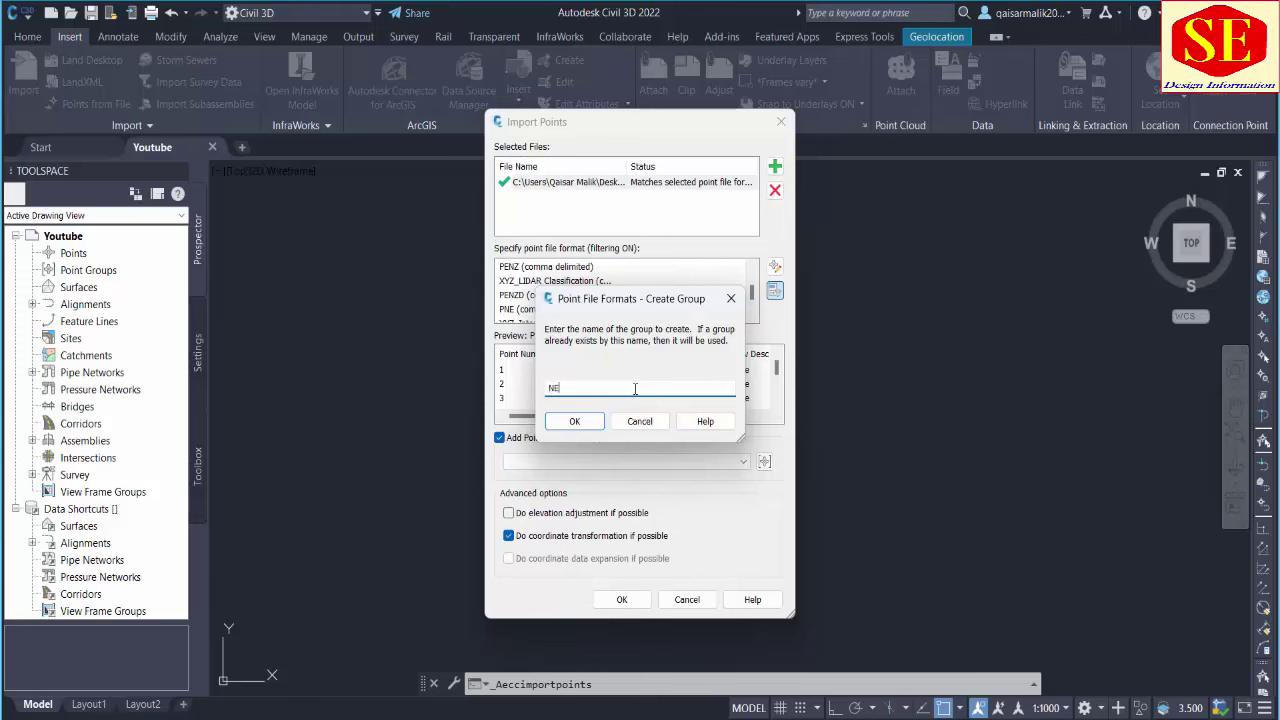
type("Z")
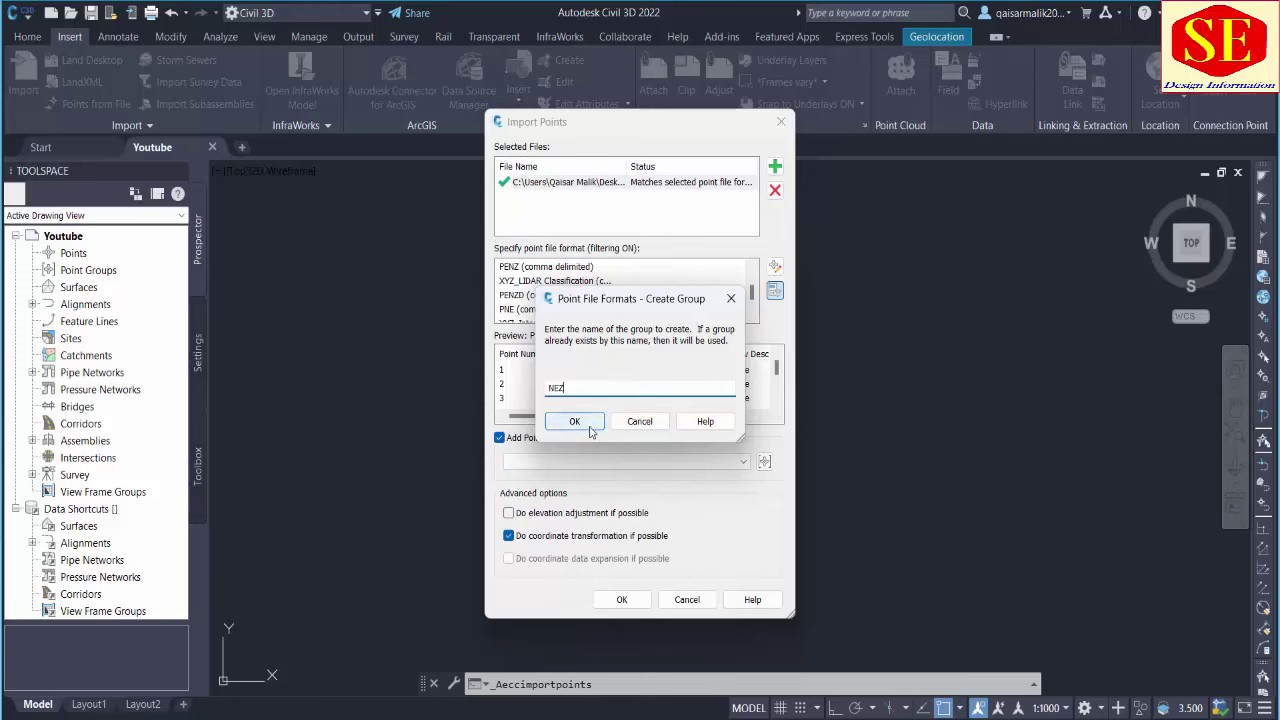
left_click(574, 421)
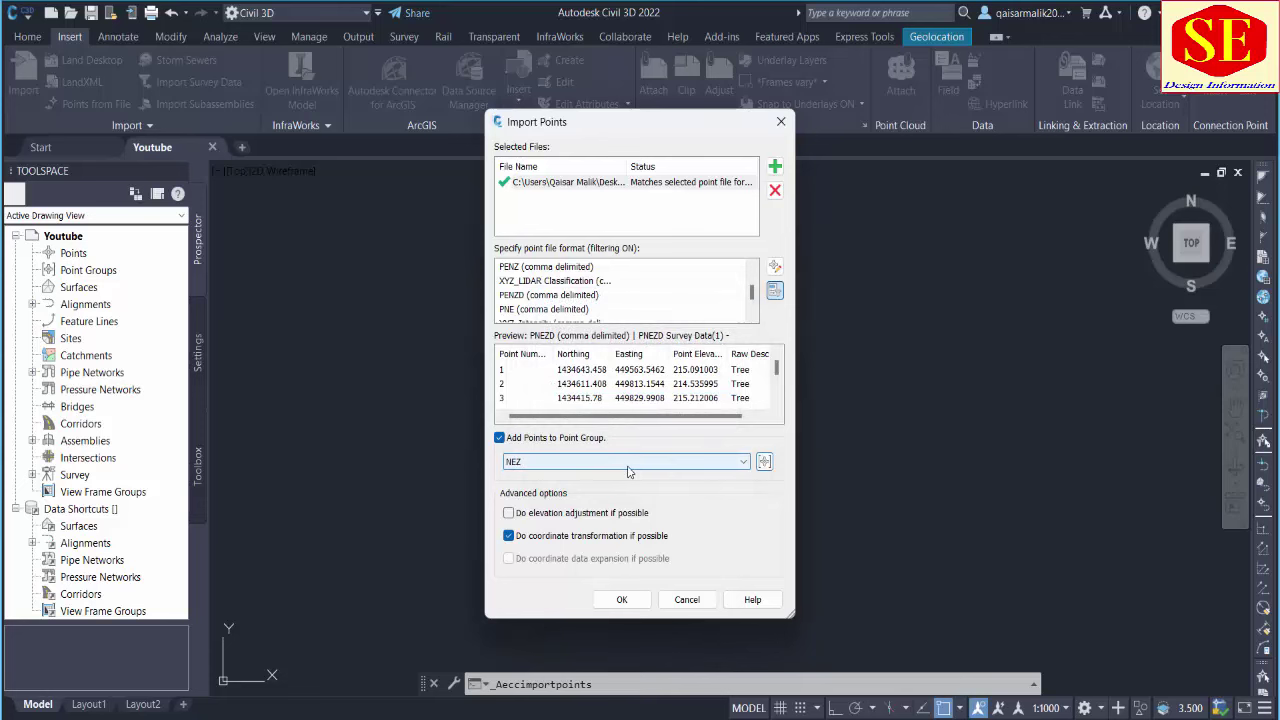
left_click(620, 600)
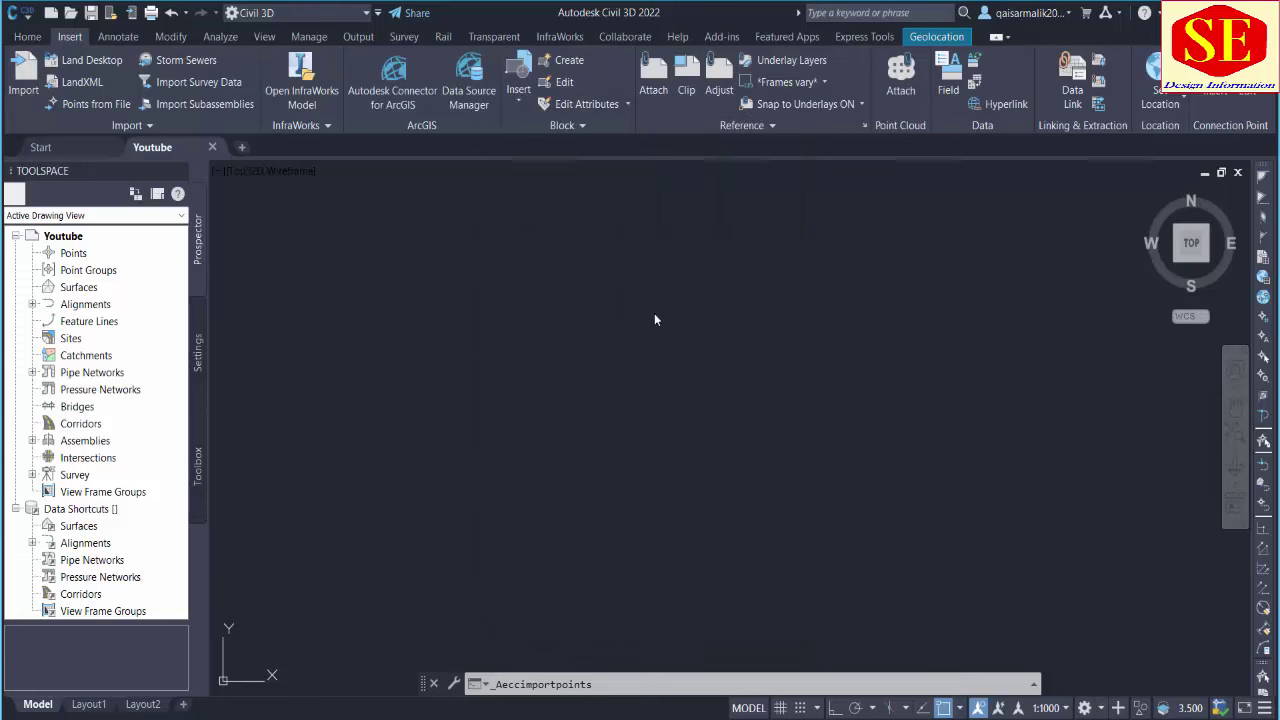
- Dismiss a stray selection window and zoom to extents with Z, E
left_click(543, 455)
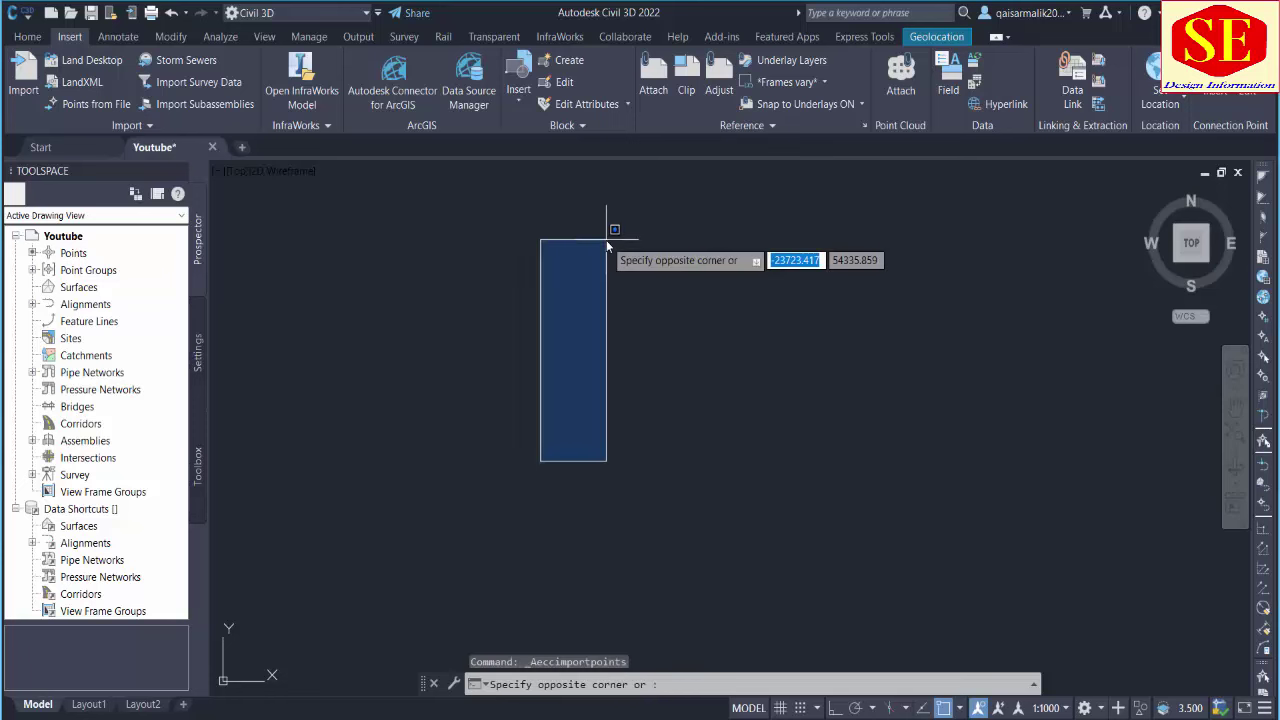
left_click(508, 315)
type("z")
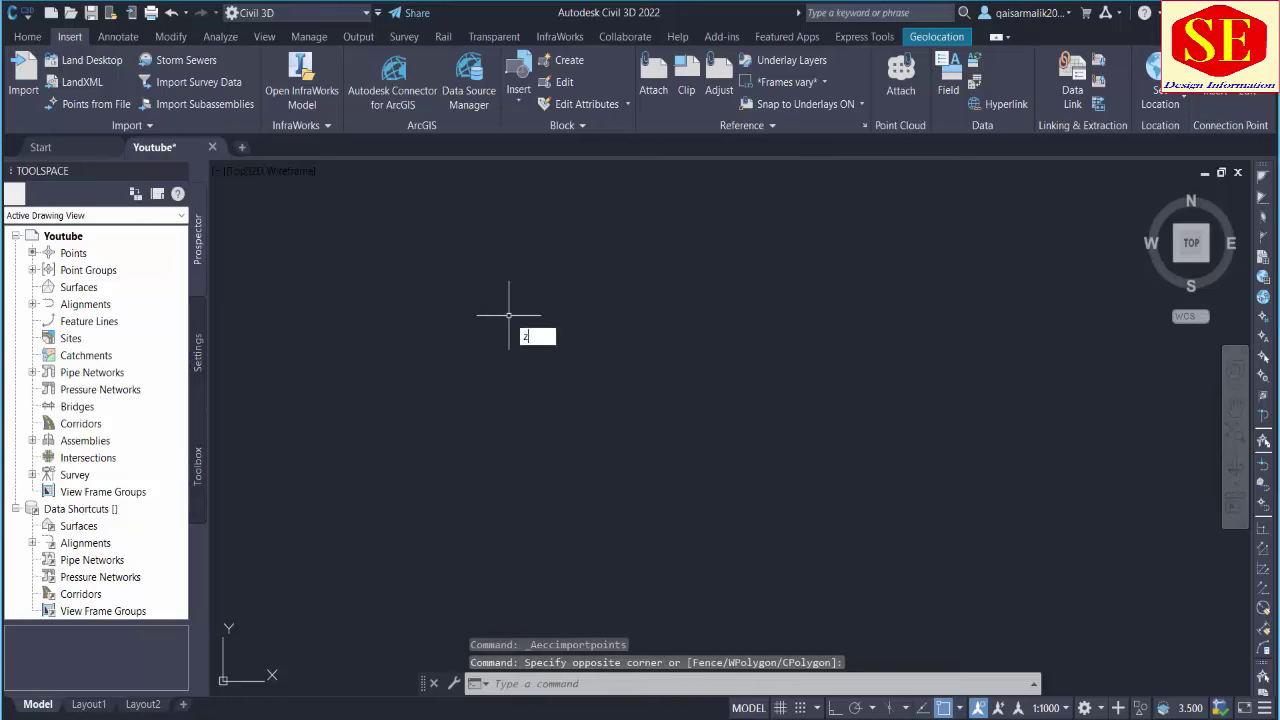
key("Return")
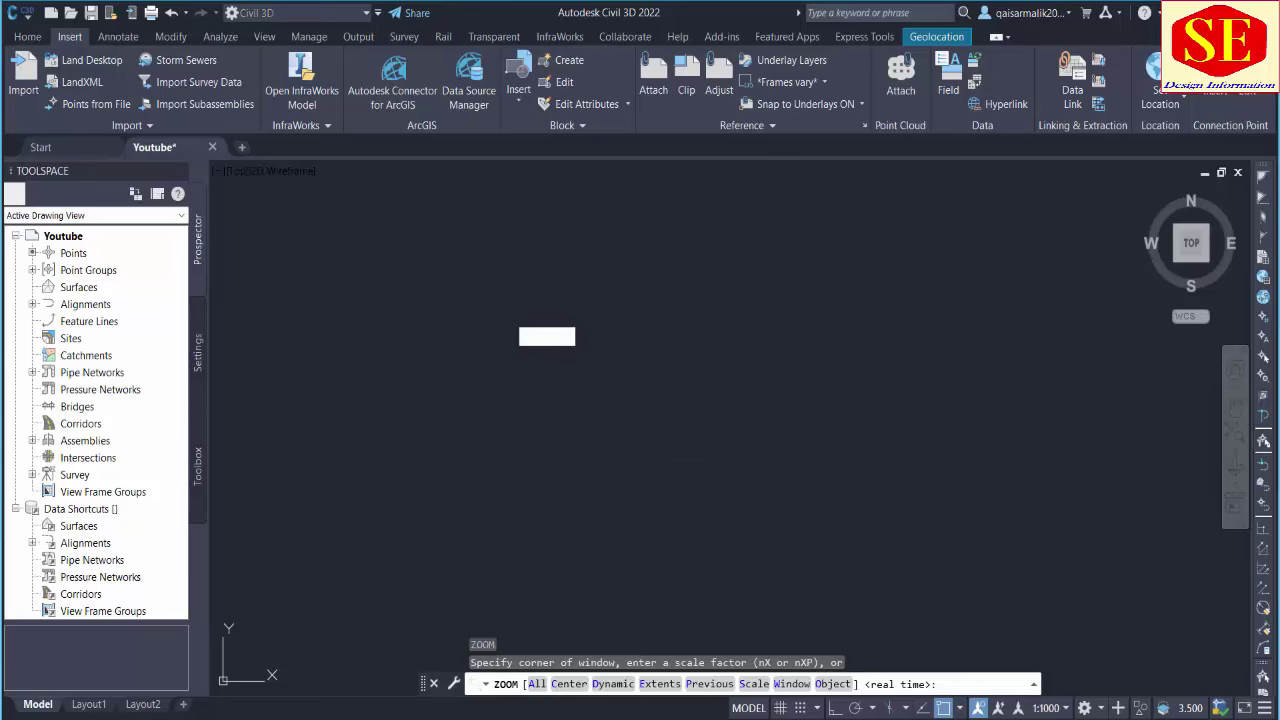
type("e")
key("Return")
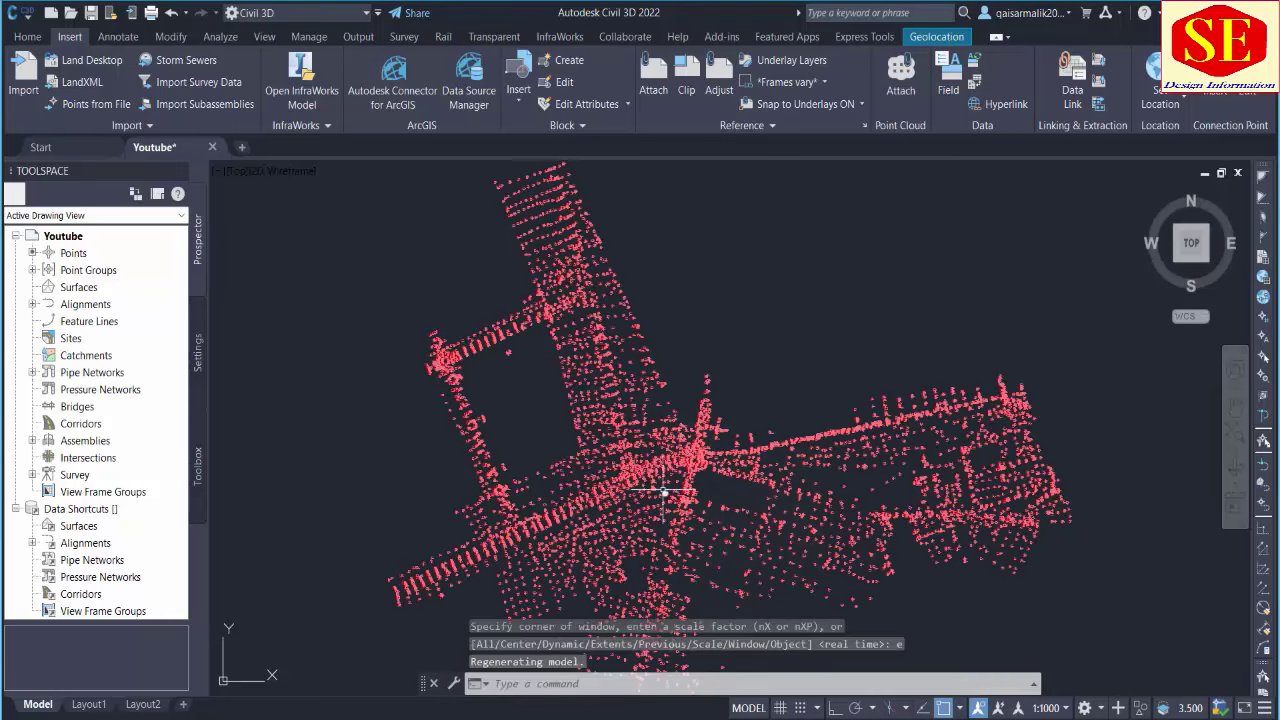
- Zoom and pan around the imported points to inspect their labels
scroll(668, 440, "up", 8)
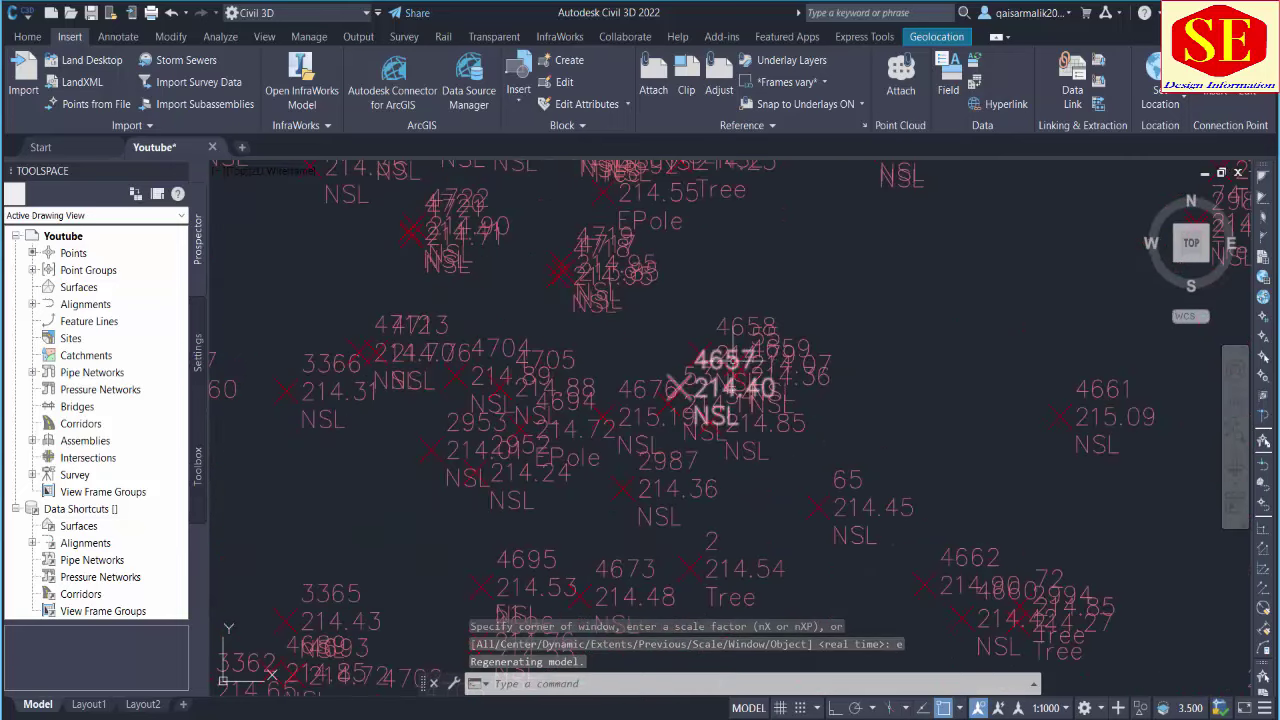
middle_click_drag(457, 451, 722, 489)
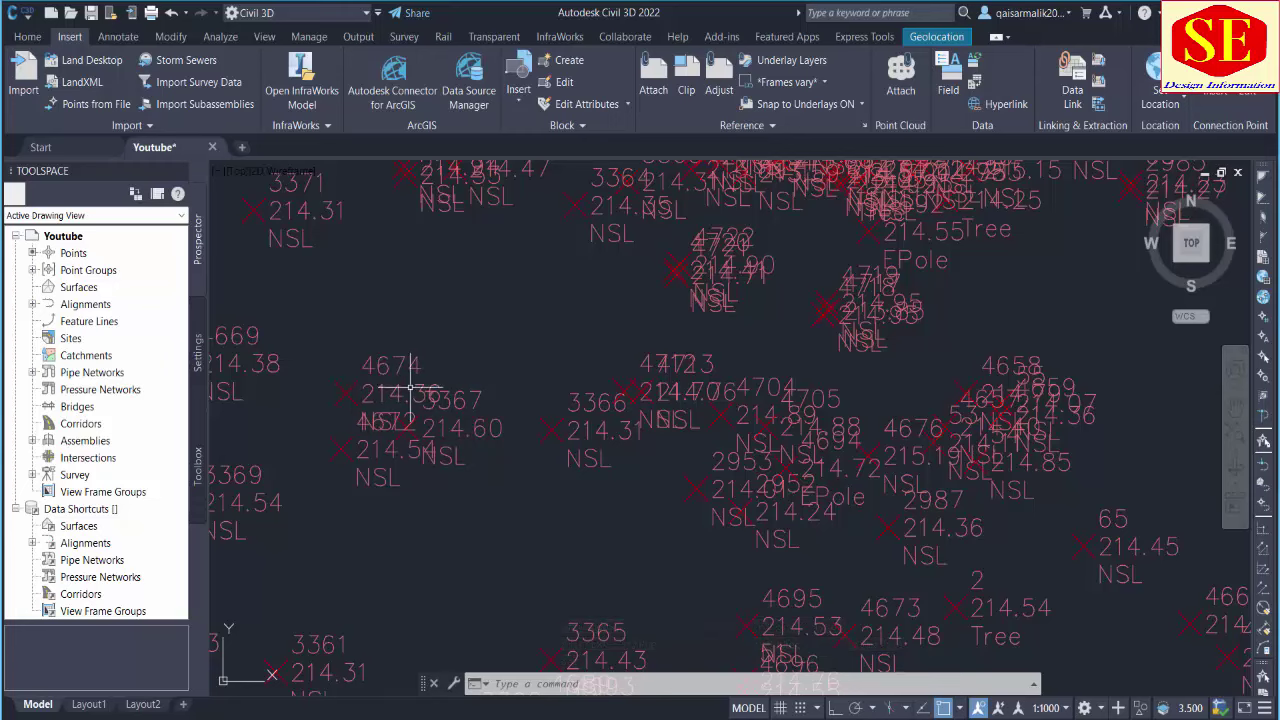
scroll(629, 409, "down", 4)
scroll(737, 371, "down", 3)
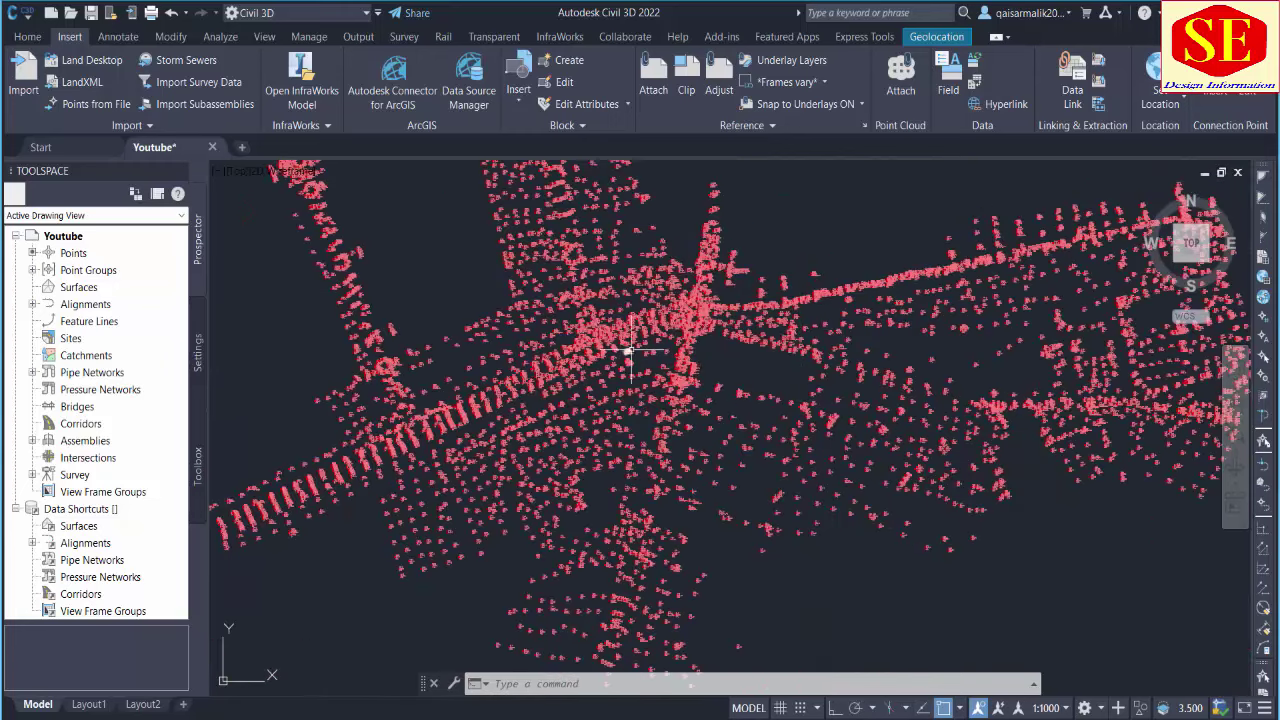
scroll(630, 352, "up", 4)
middle_click_drag(500, 337, 523, 400)
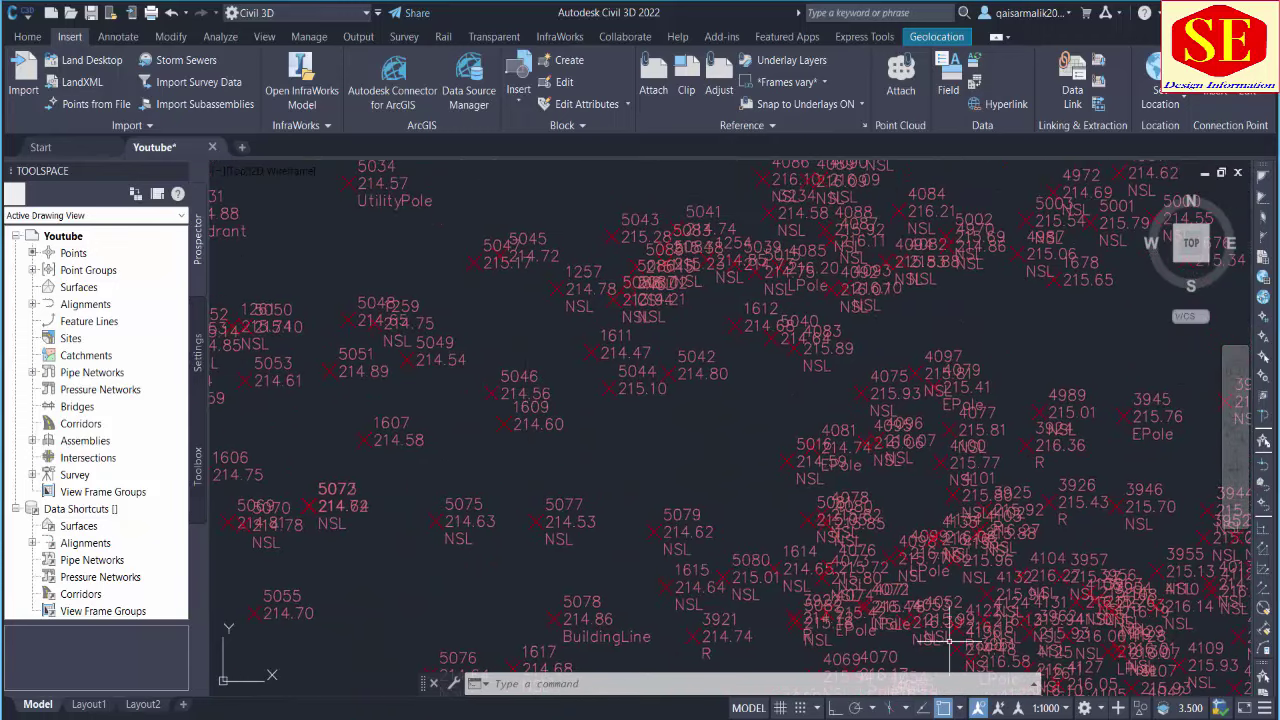
scroll(805, 577, "down", 4)
- Change the annotation scale from 1:1000 to 1:500 and zoom in on the points
left_click(1052, 708)
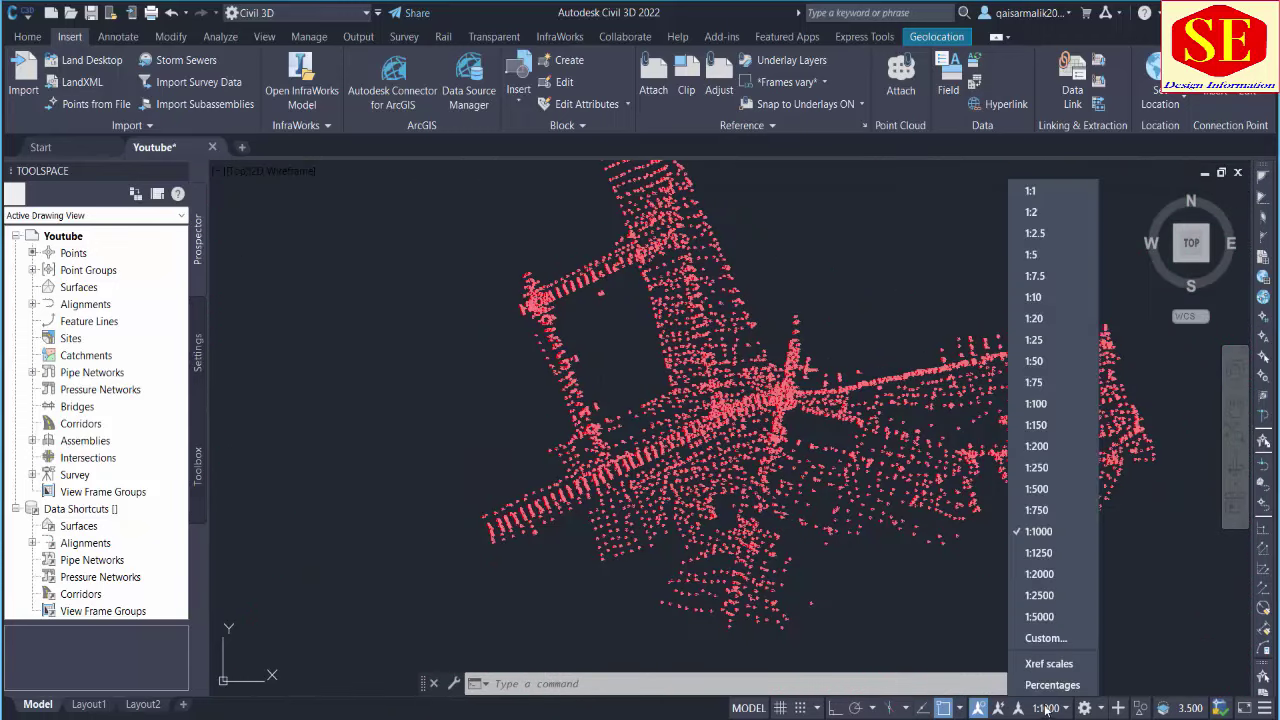
left_click(1060, 490)
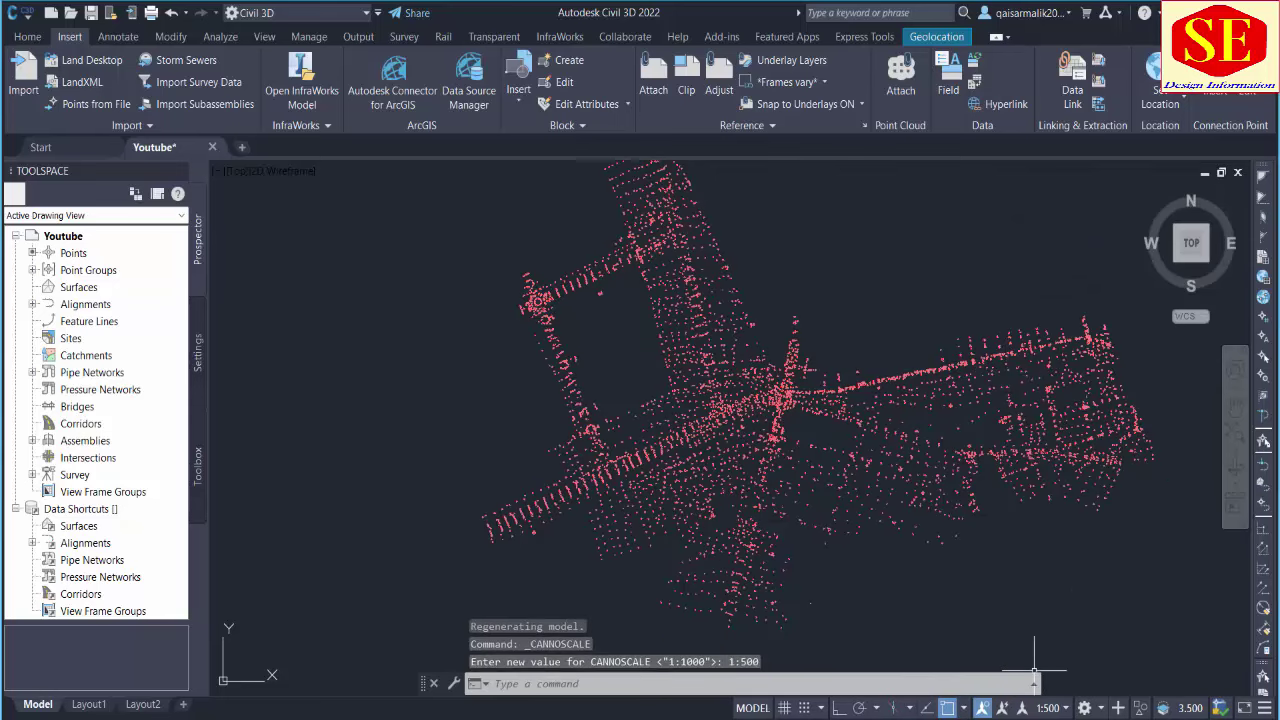
scroll(737, 440, "up", 2)
scroll(737, 440, "up", 3)
scroll(737, 440, "up", 2)
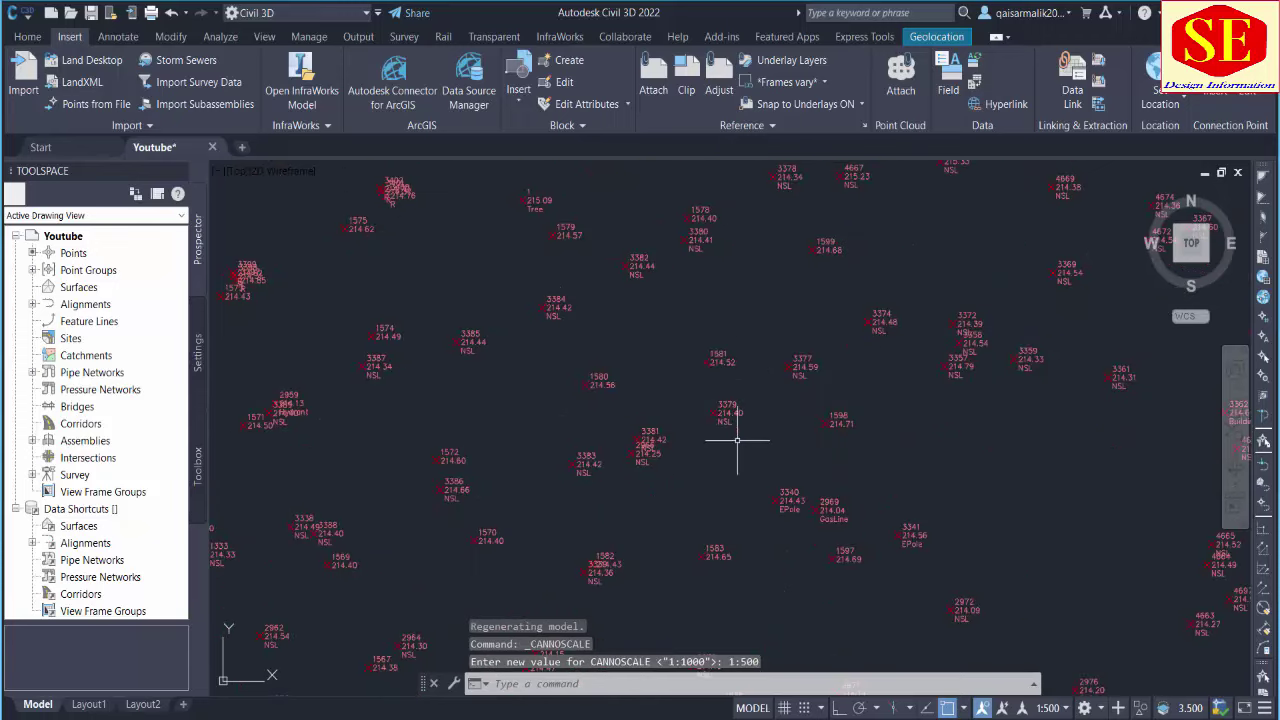
middle_click_drag(751, 443, 747, 561)
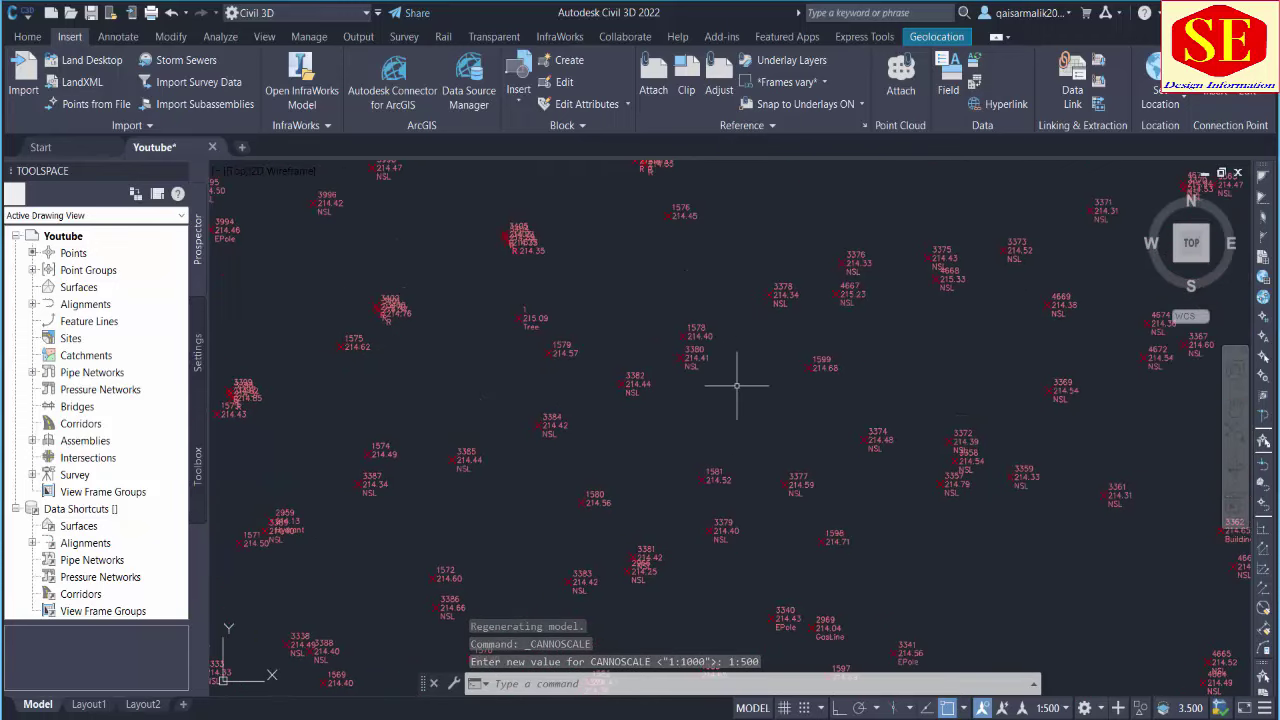
- Pan and zoom around the drawing to inspect the rescaled point labels
scroll(709, 337, "up", 3)
middle_click_drag(731, 263, 594, 364)
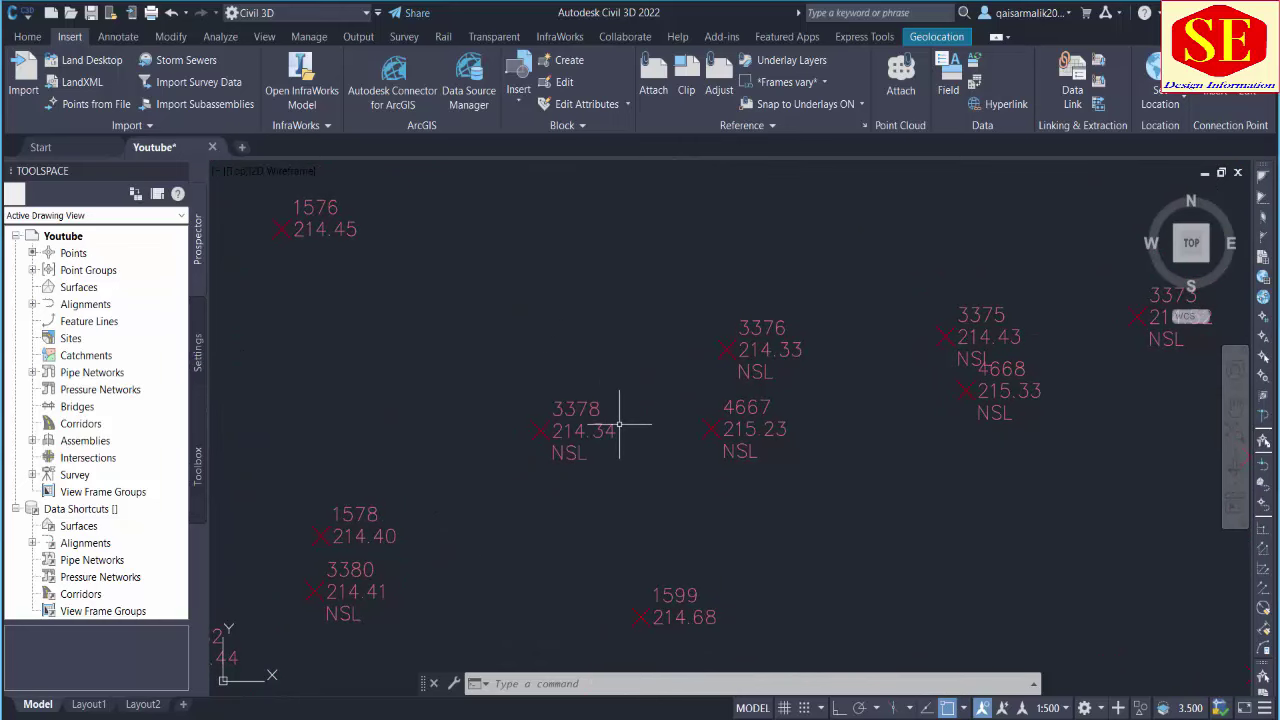
scroll(620, 423, "down", 5)
scroll(683, 385, "up", 3)
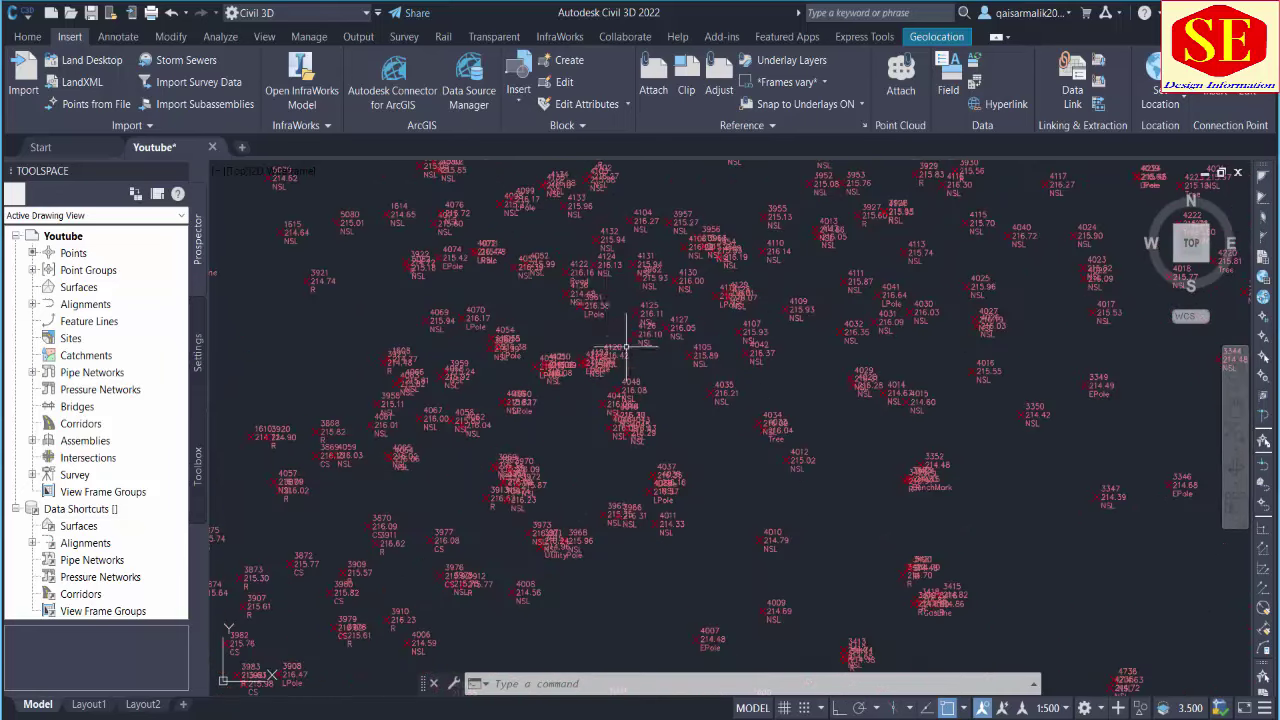
scroll(608, 370, "up", 2)
scroll(640, 470, "up", 2)
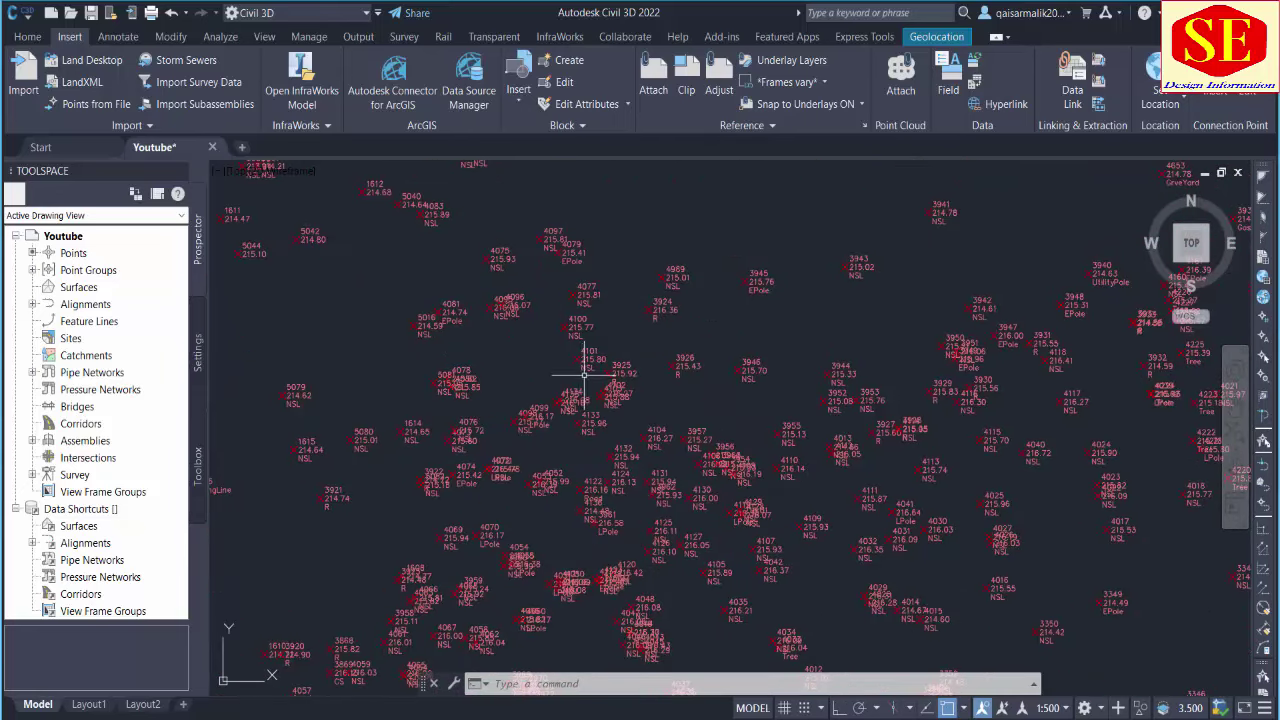
scroll(586, 366, "down", 1)
scroll(571, 294, "up", 2)
scroll(571, 271, "up", 1)
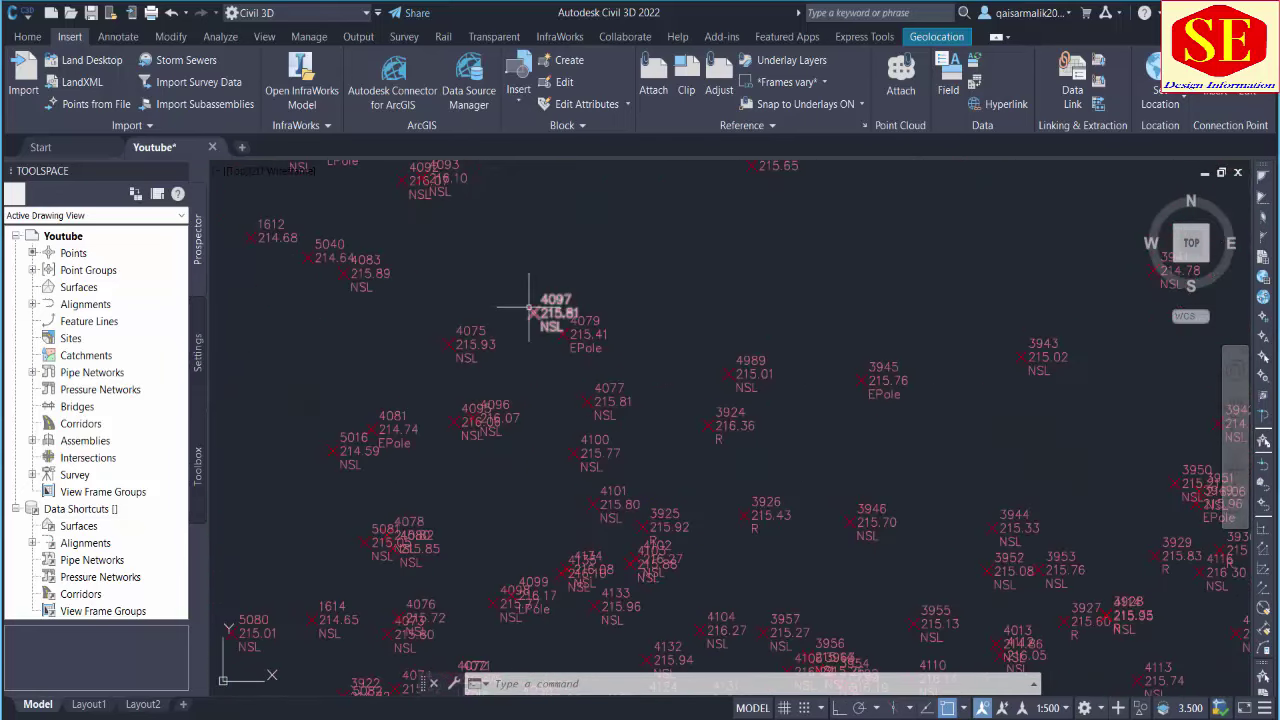
- In Prospector, expand Points > Point Groups to show NEZ and _All Points
left_click(65, 255)
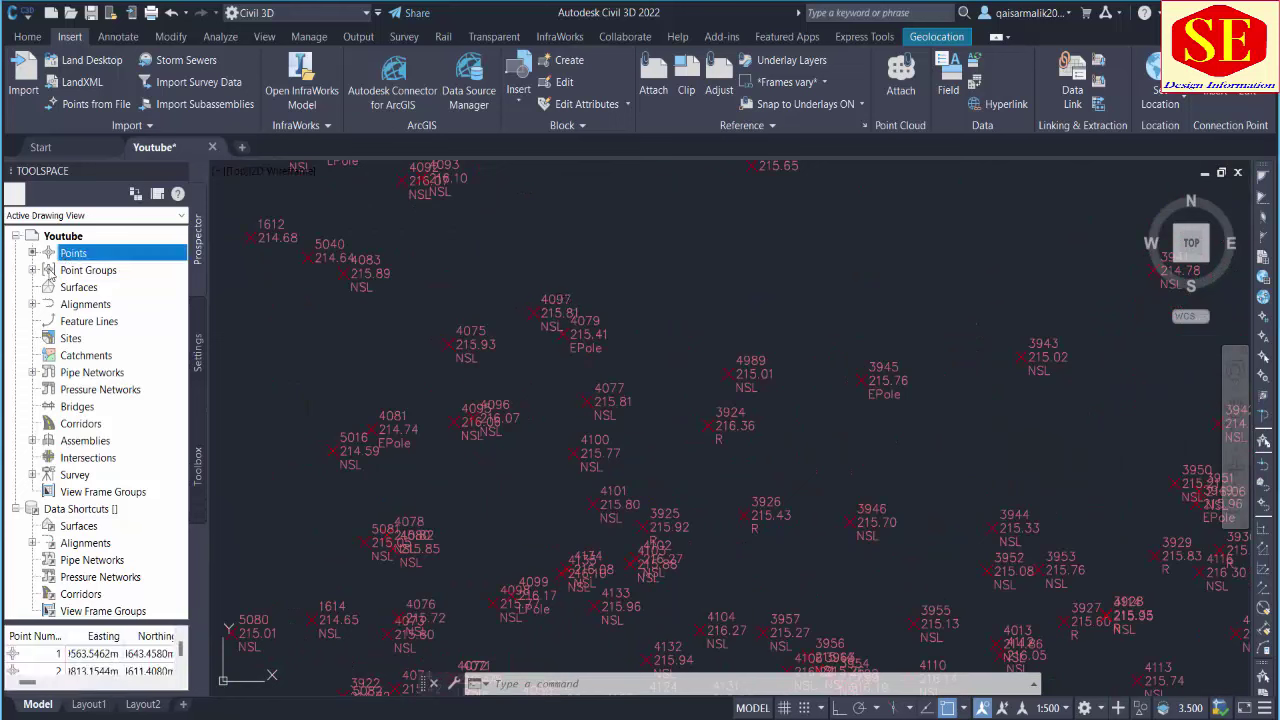
left_click(33, 270)
left_click(88, 288)
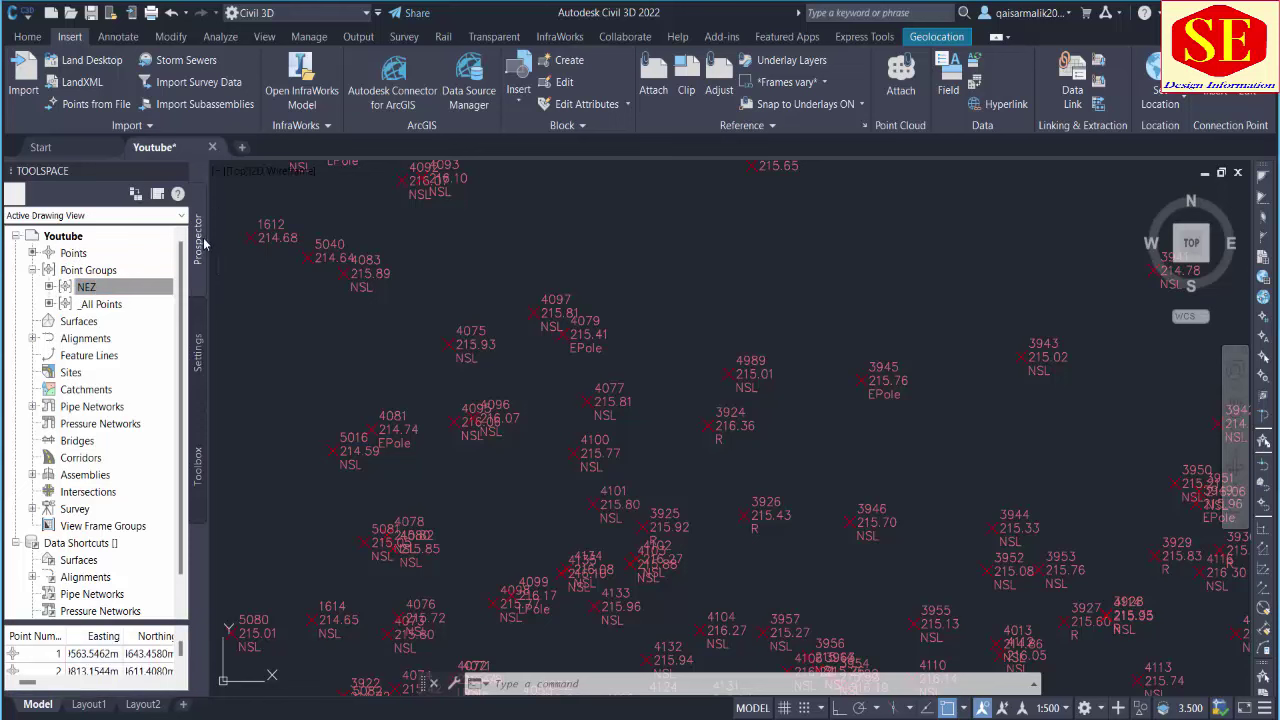
left_click(32, 270)
left_click(32, 270)
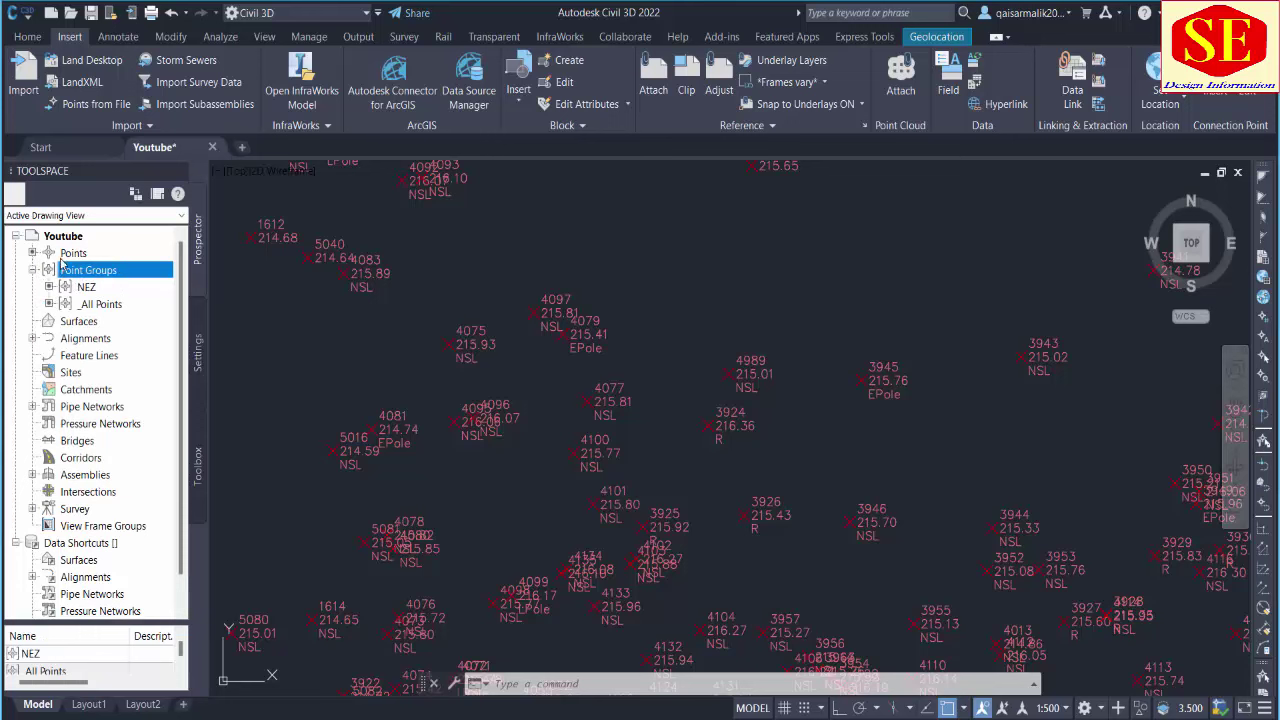
- Set the NEZ point group's point style to Benchmark in its Properties
left_click(107, 290)
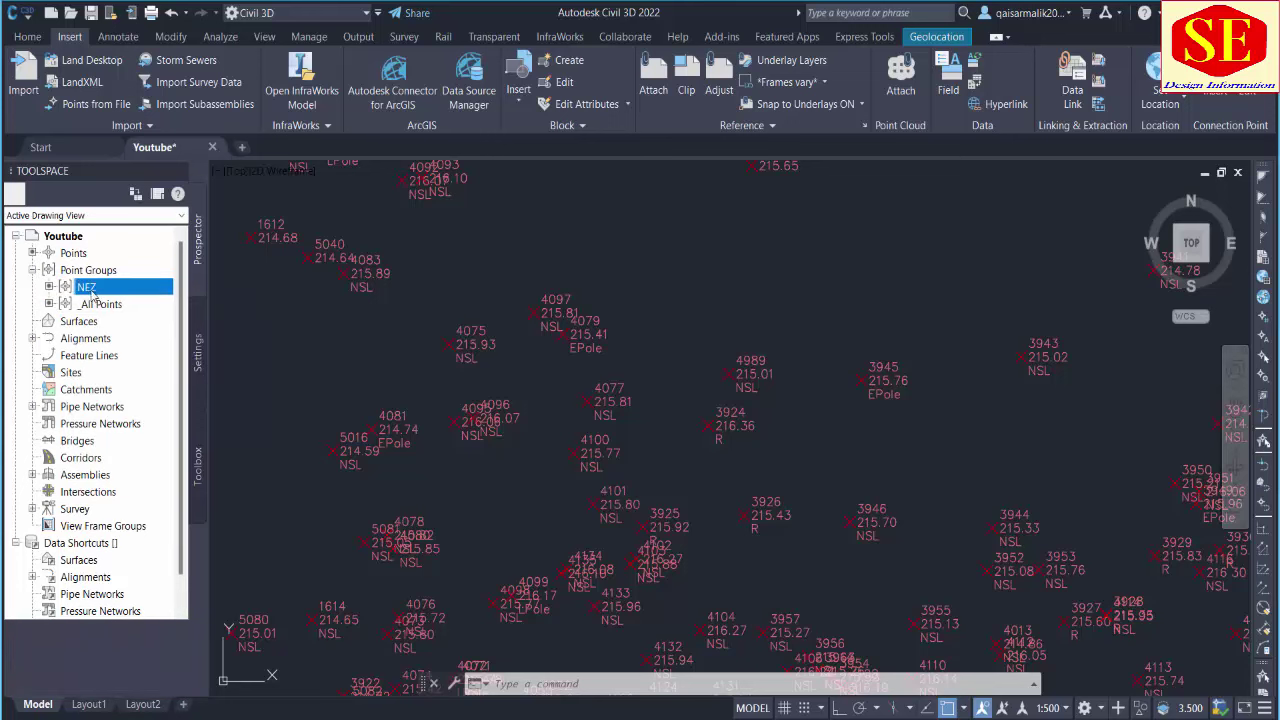
right_click(100, 292)
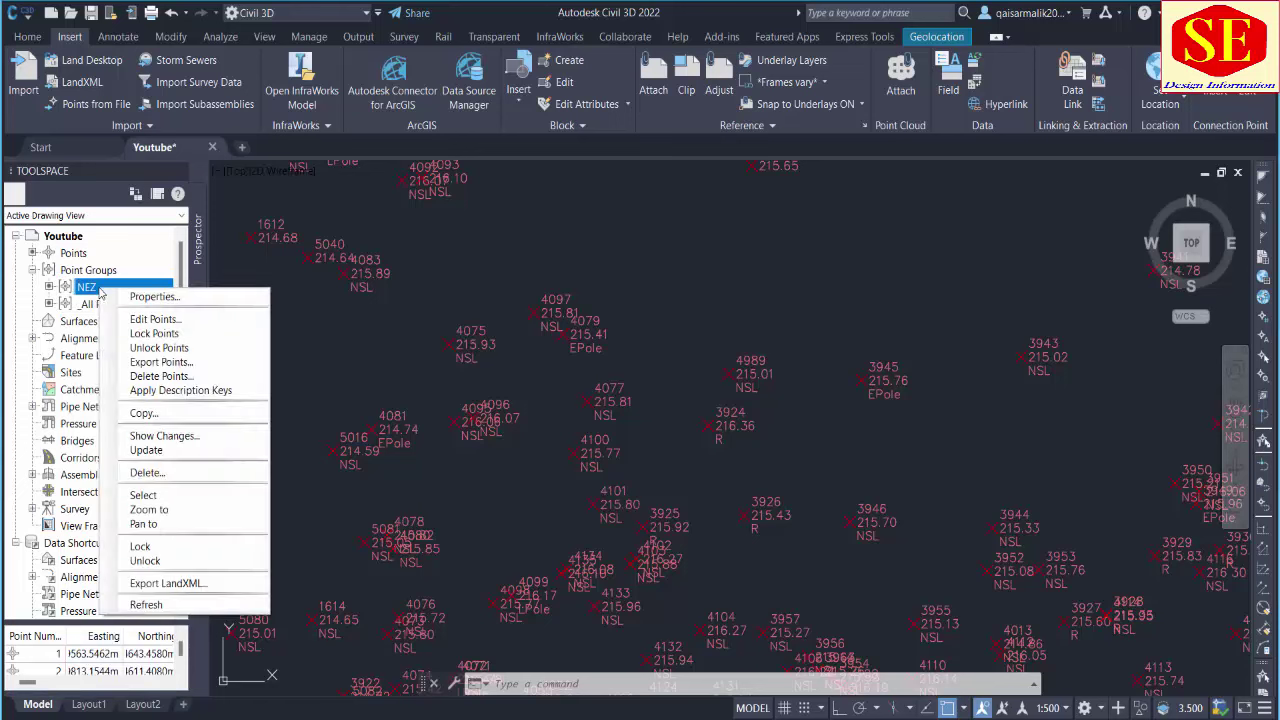
left_click(228, 298)
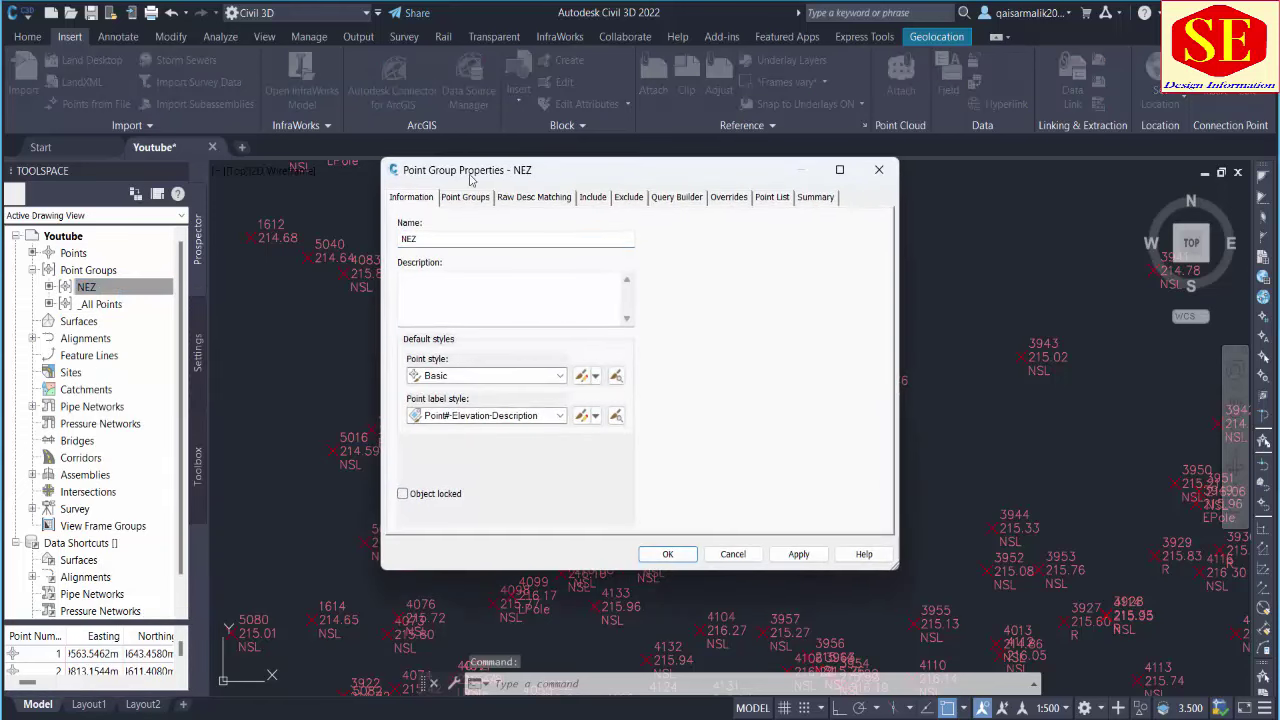
left_click_drag(470, 178, 525, 175)
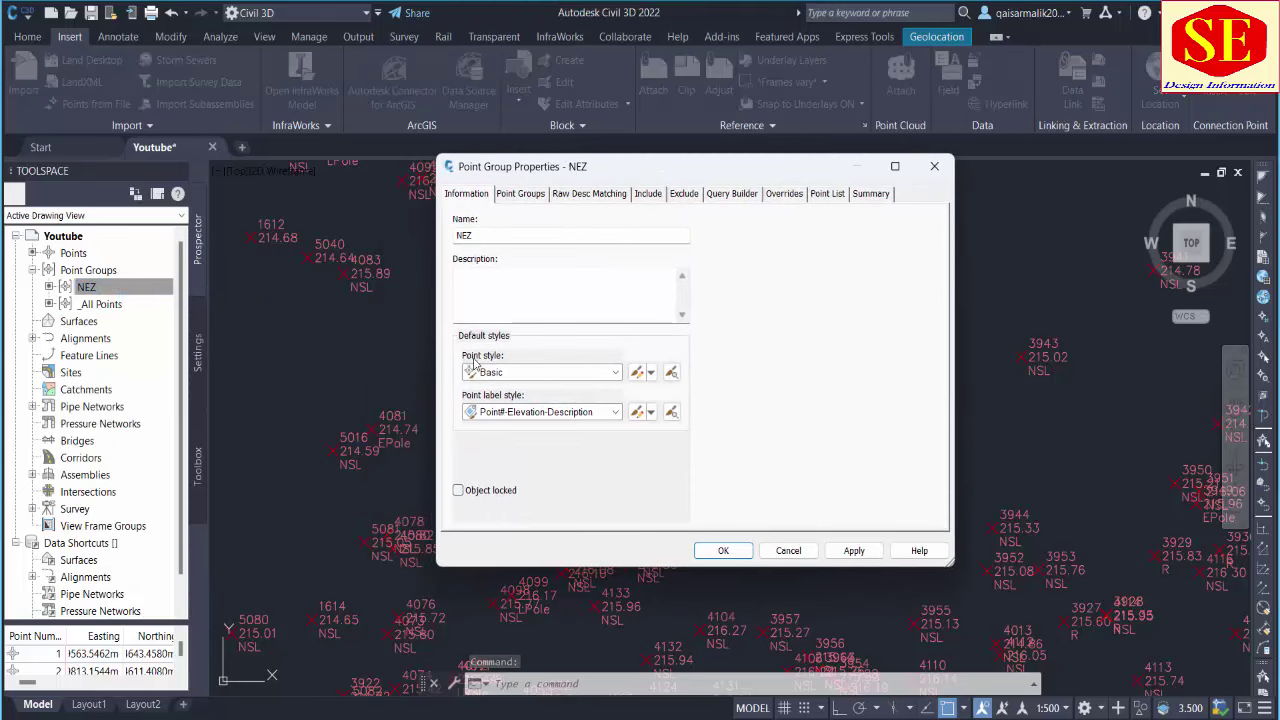
left_click(502, 374)
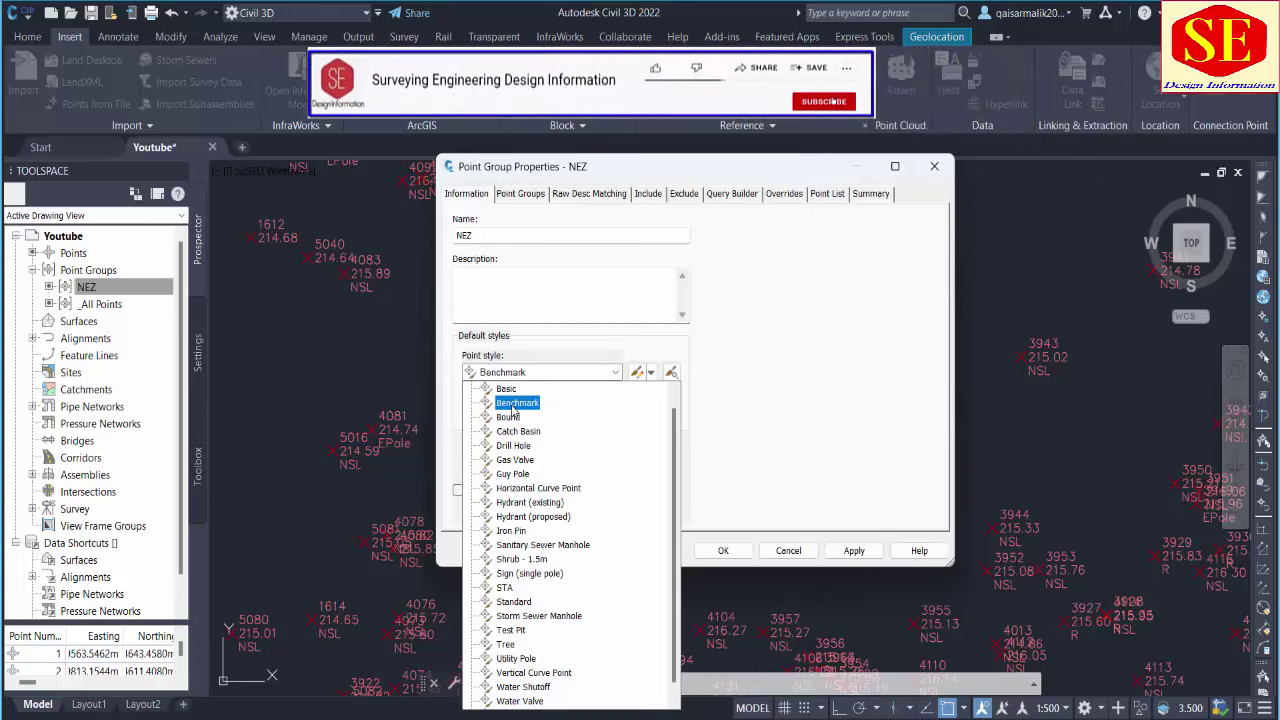
left_click(513, 406)
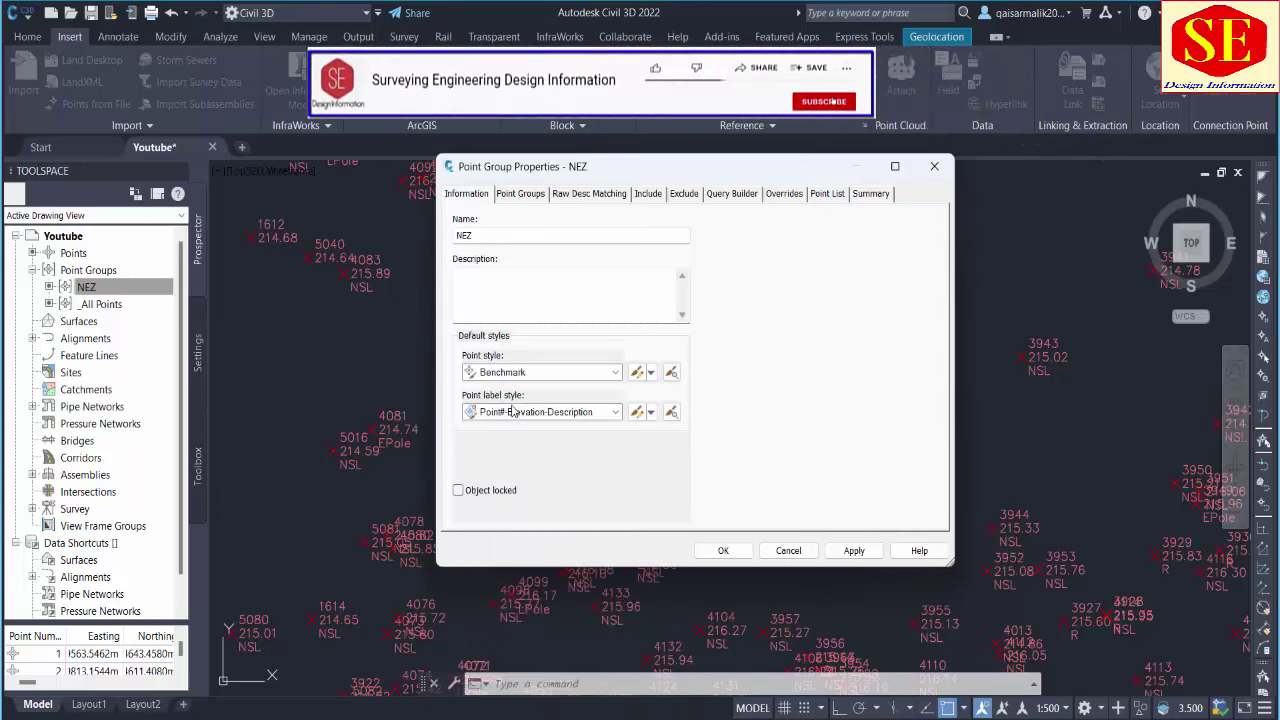
left_click(851, 550)
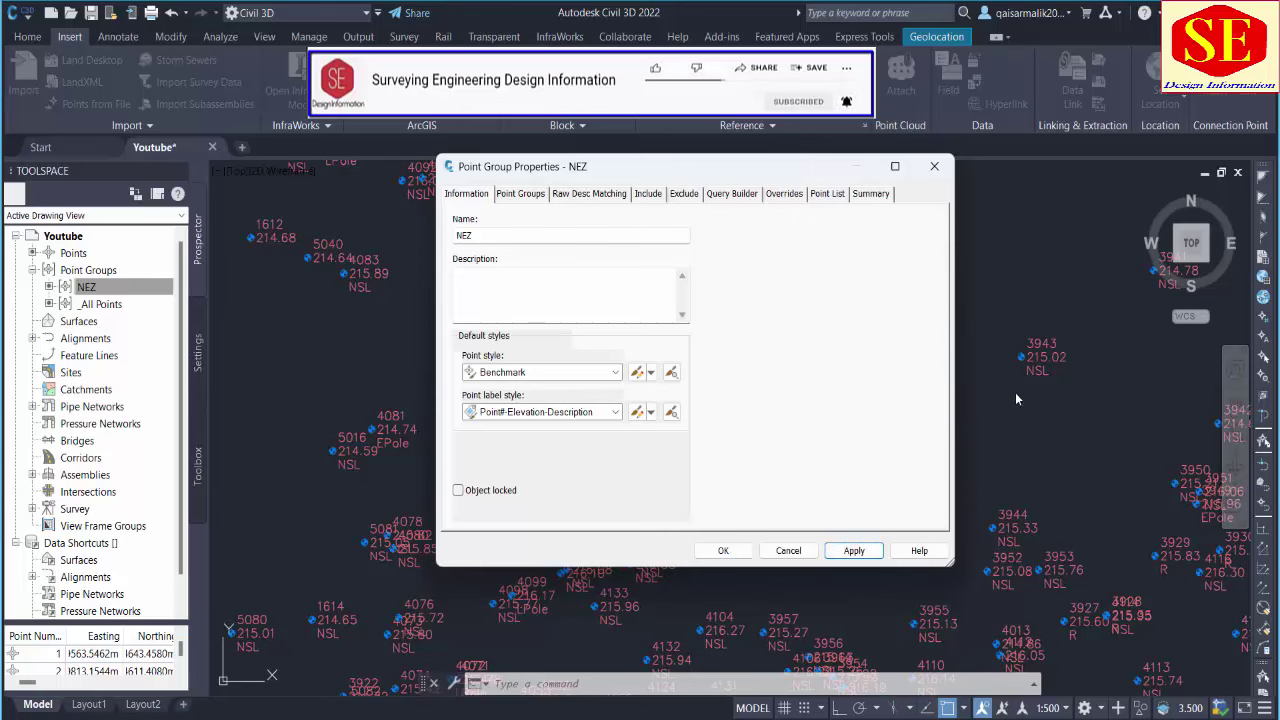
left_click(723, 550)
scroll(1035, 365, "up", 5)
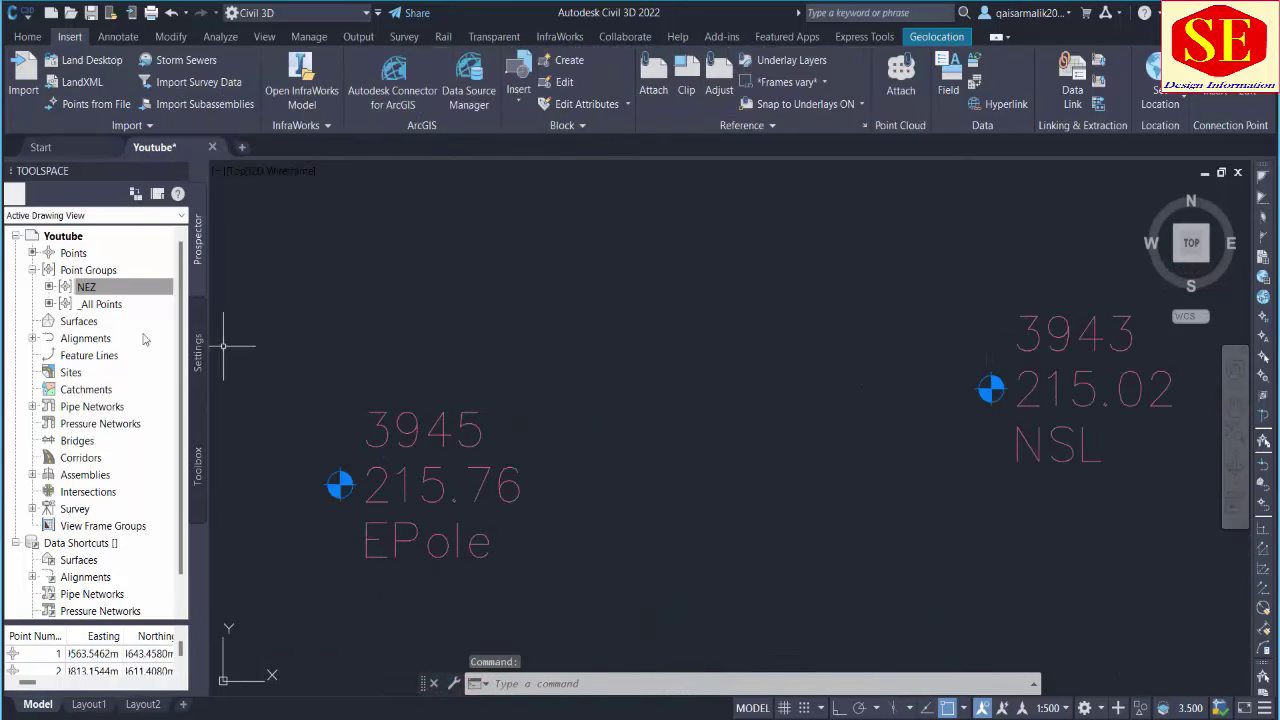
- Give the NEZ group the Basic point style and <none> point label style
right_click(110, 288)
left_click(165, 298)
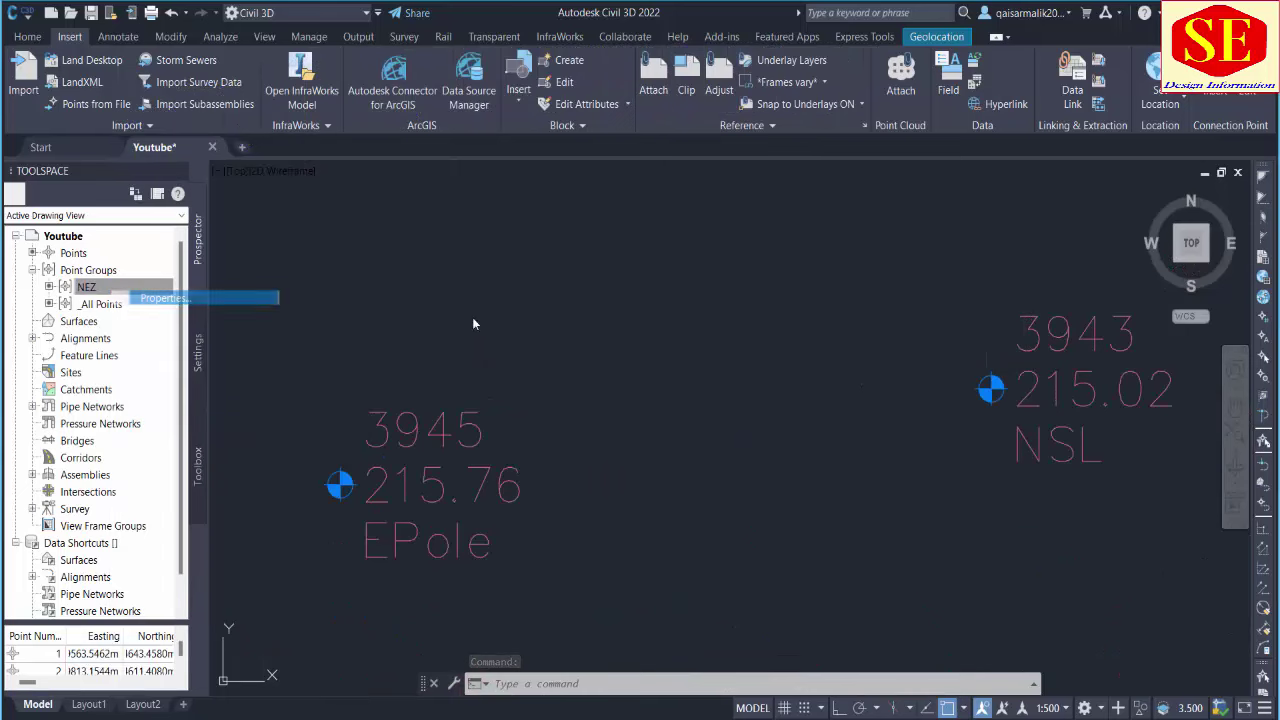
left_click(541, 373)
key("Down")
key("Down")
key("Down")
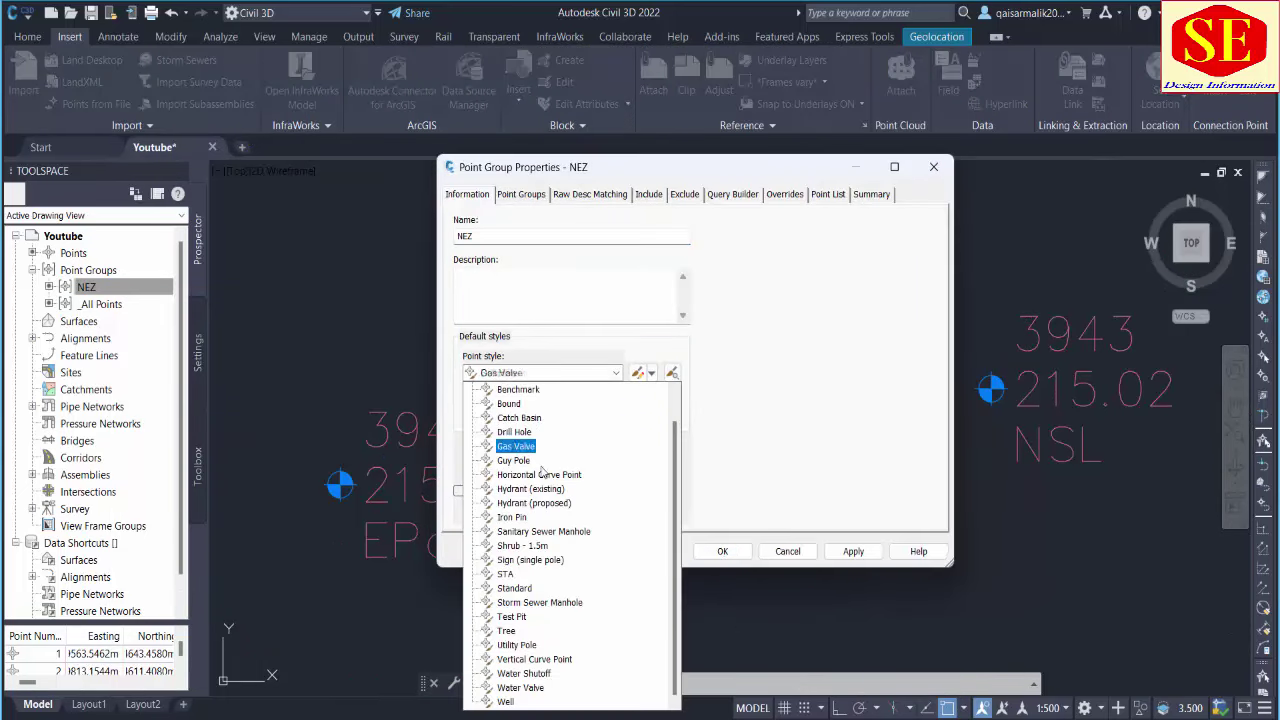
key("Down")
key("Down")
key("Down")
key("Down")
key("Down")
key("Down")
key("Down")
key("Down")
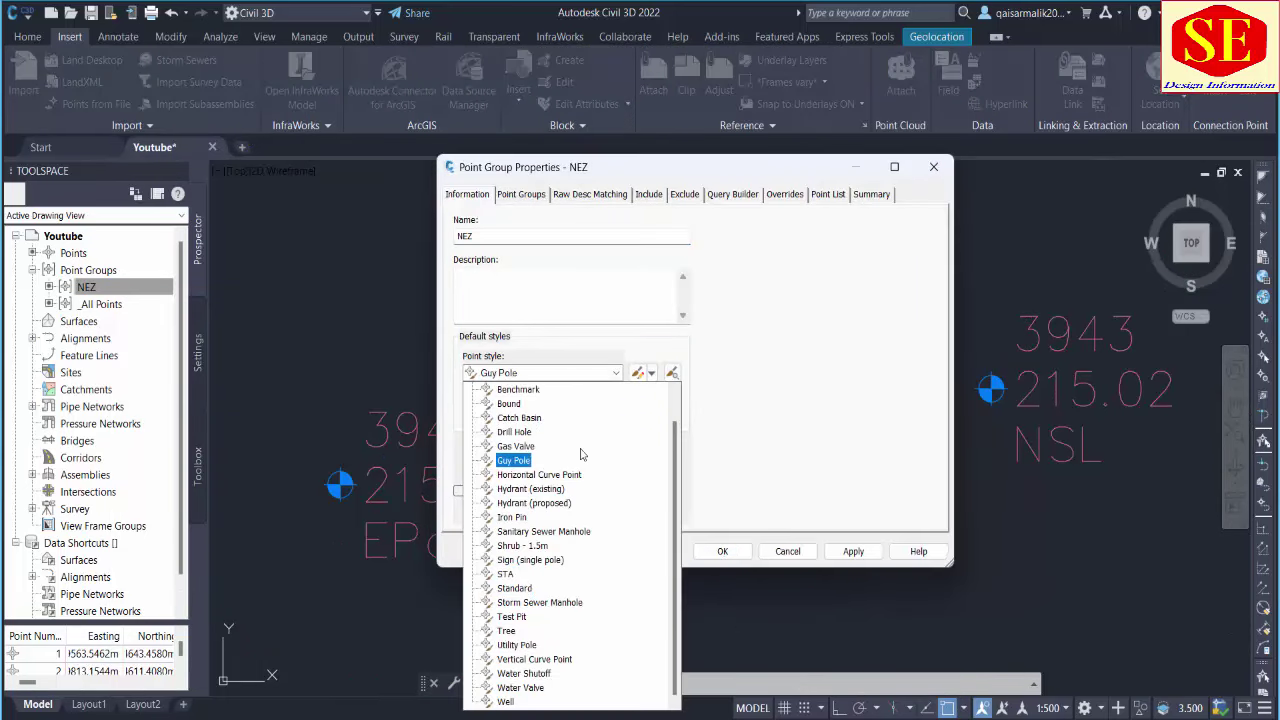
scroll(515, 445, "up", 1)
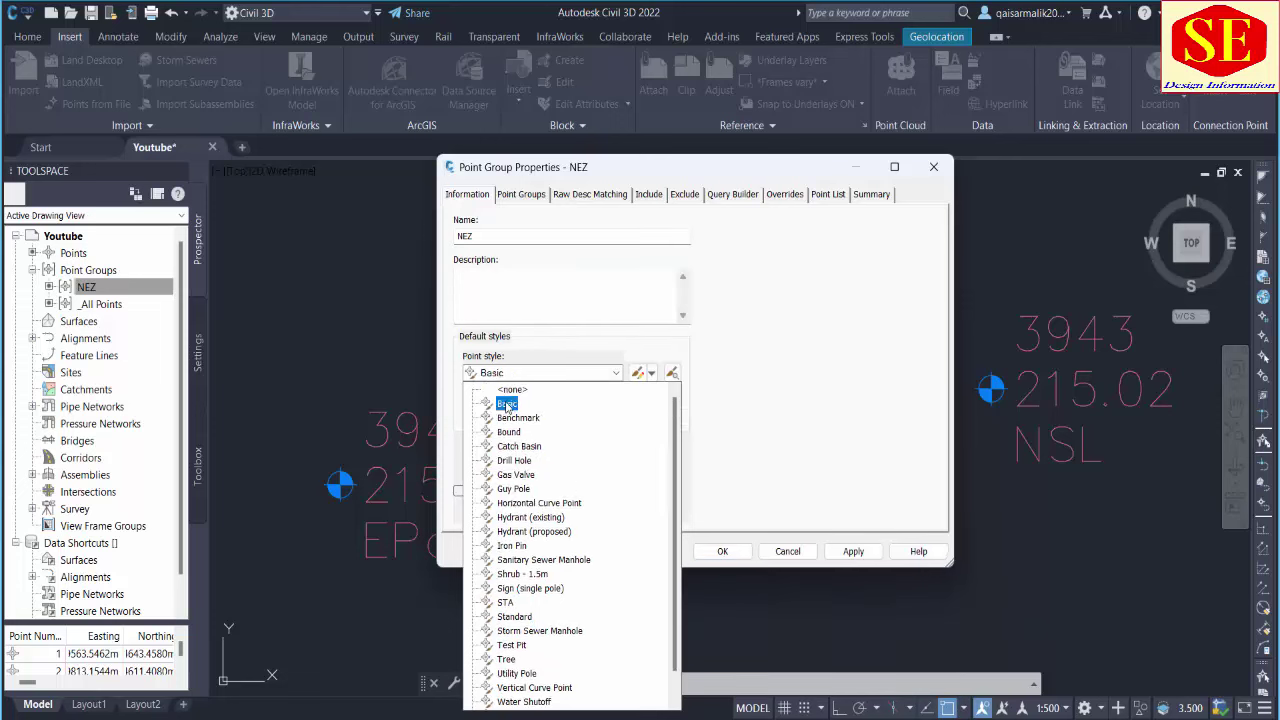
left_click(507, 404)
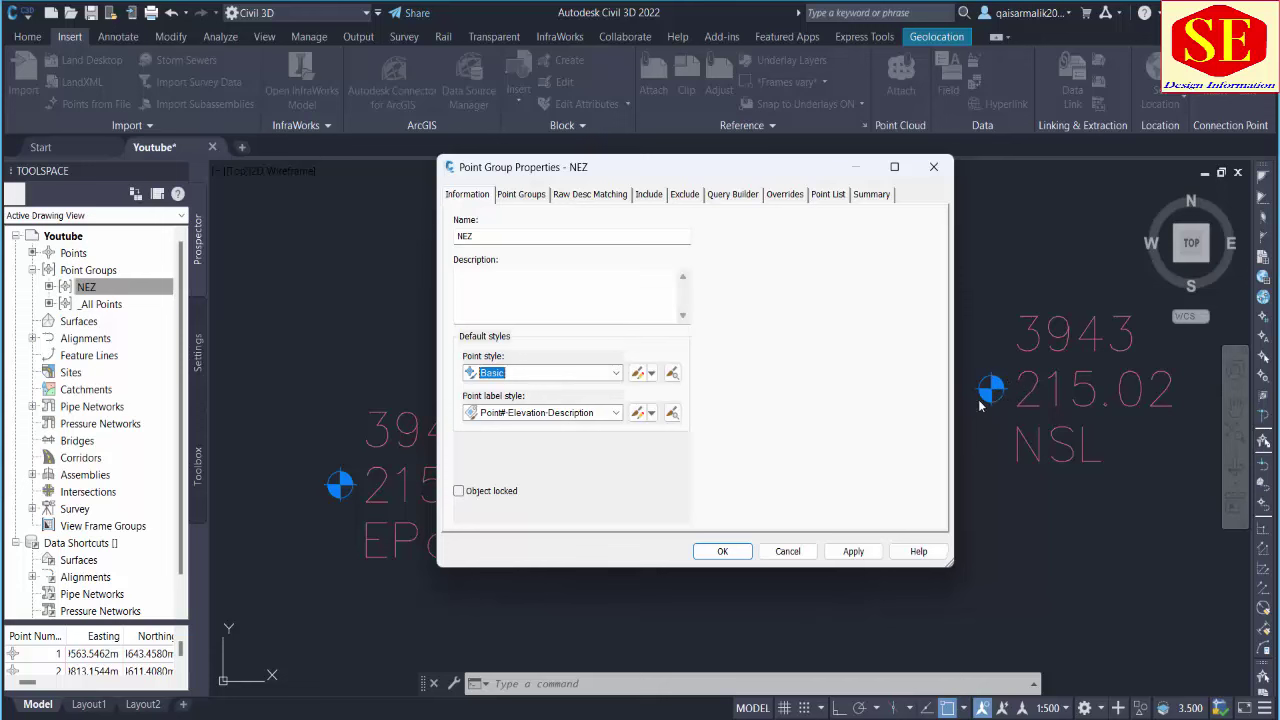
left_click(548, 412)
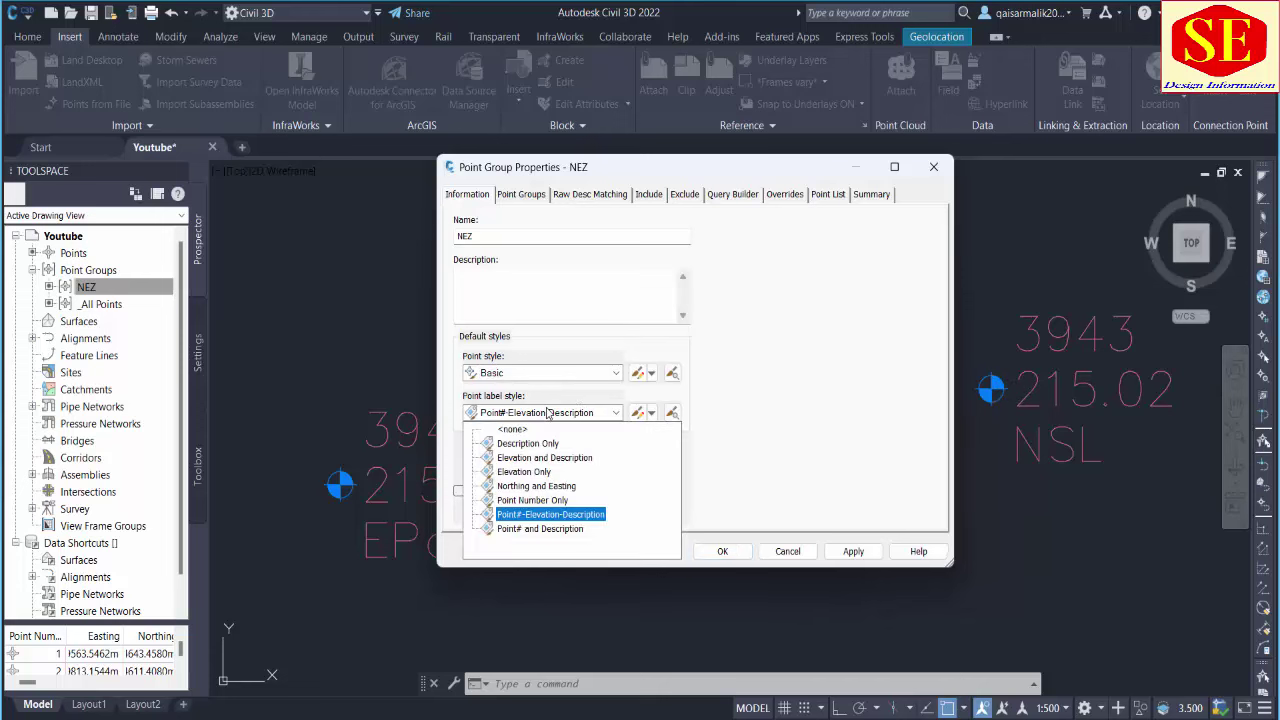
left_click(513, 429)
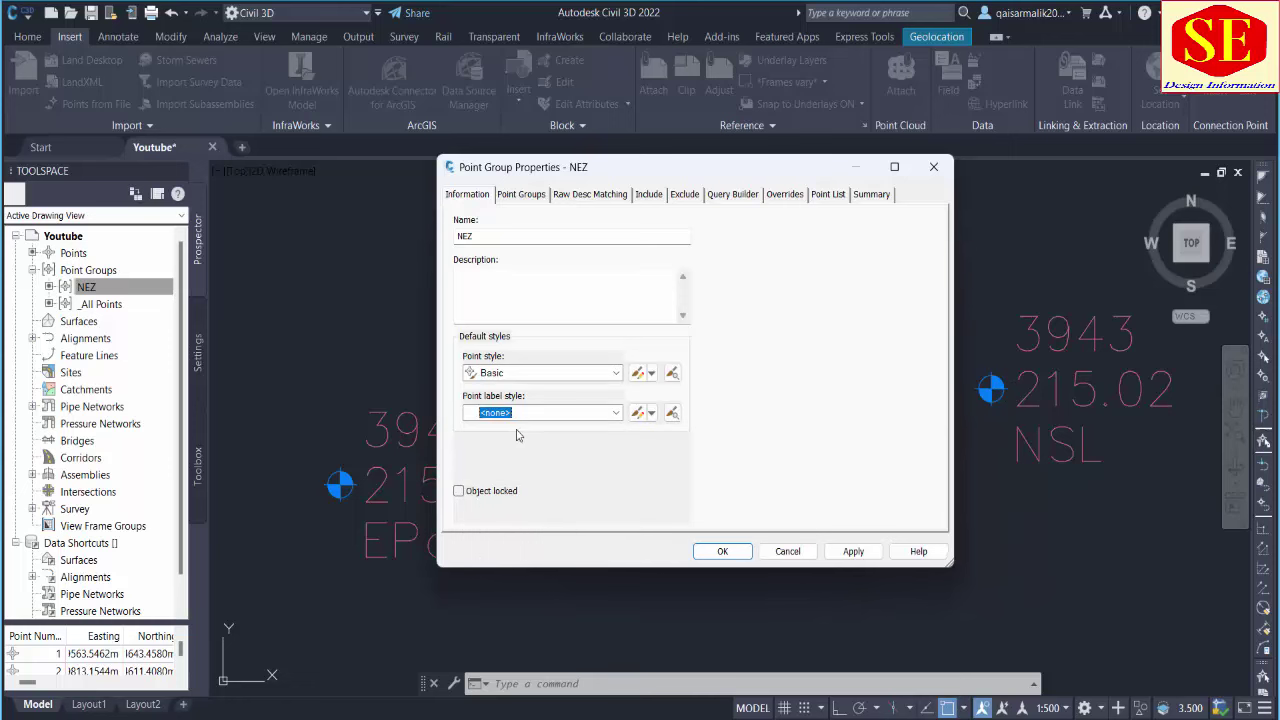
left_click(853, 552)
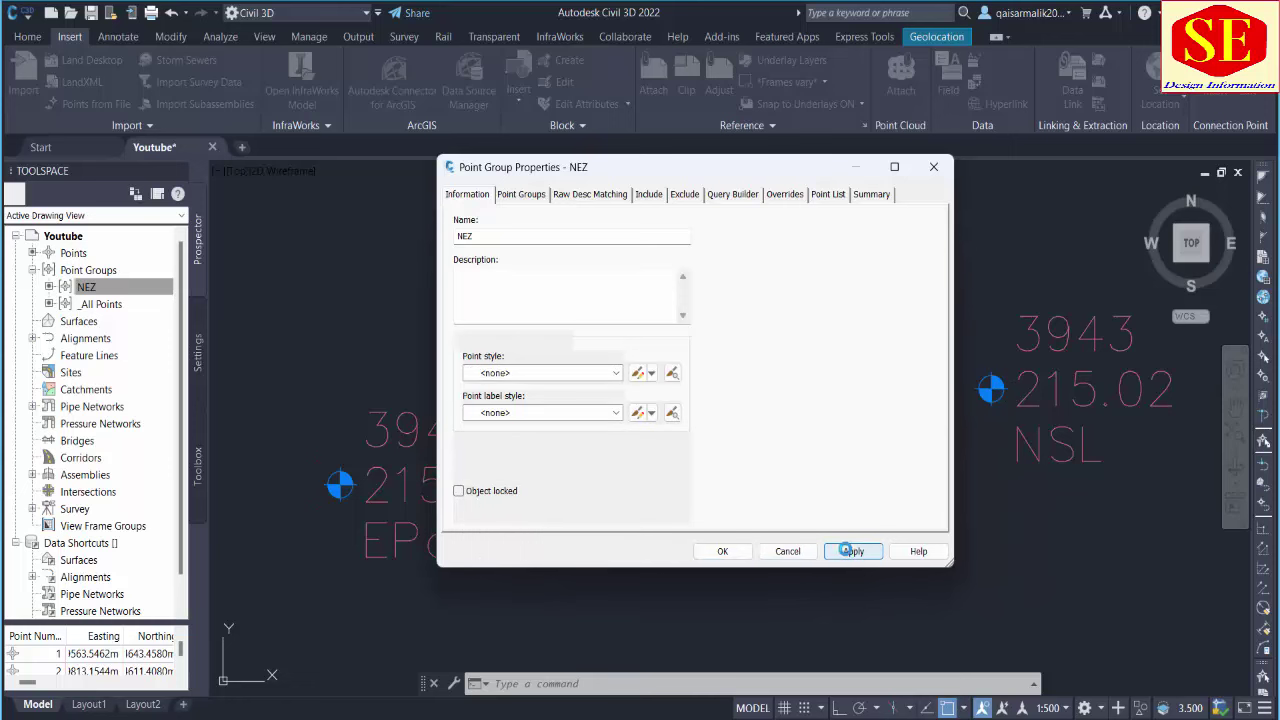
left_click(749, 555)
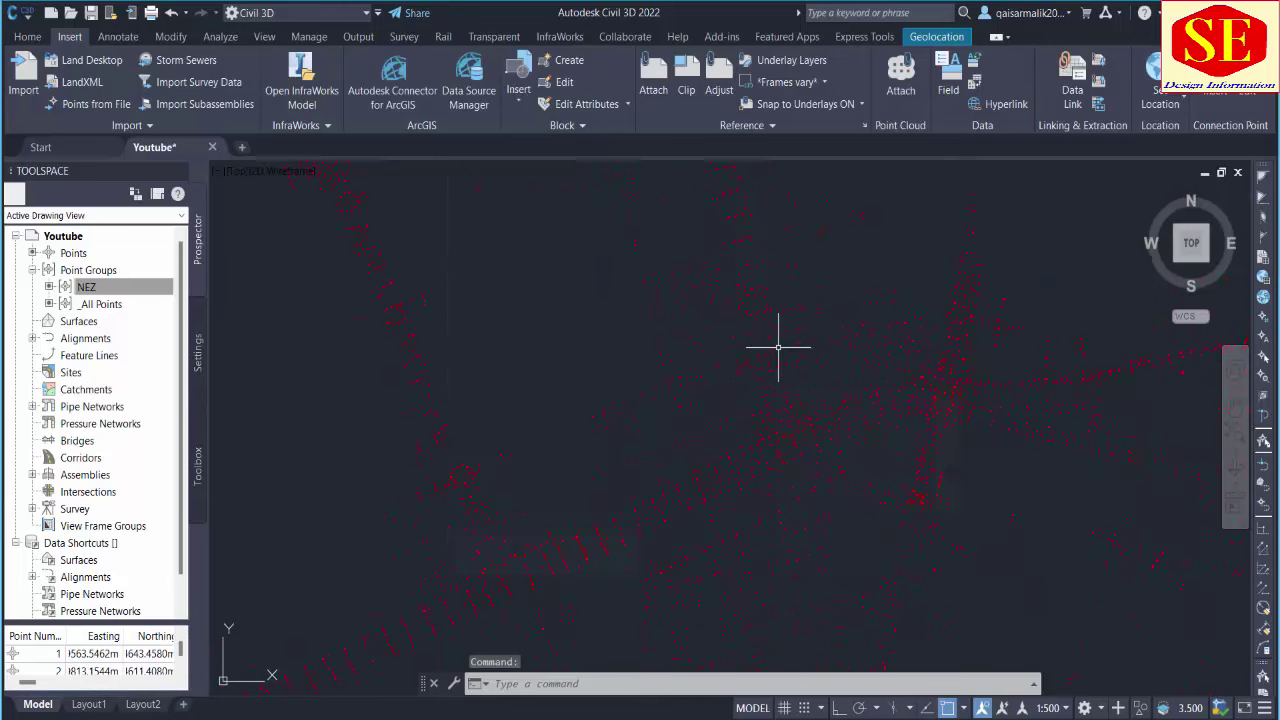
- Reopen NEZ properties, keep Basic style, and apply Description Only labels
scroll(778, 347, "up", 3)
left_click(95, 288)
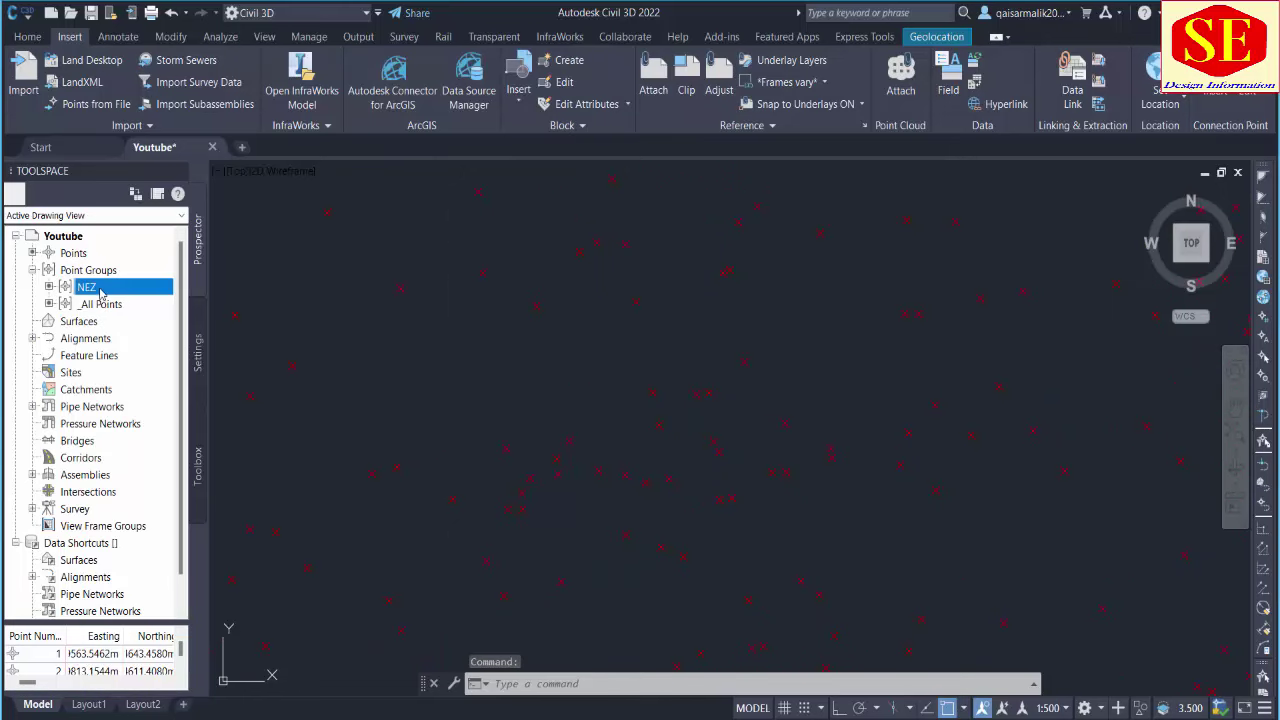
right_click(101, 292)
left_click(180, 294)
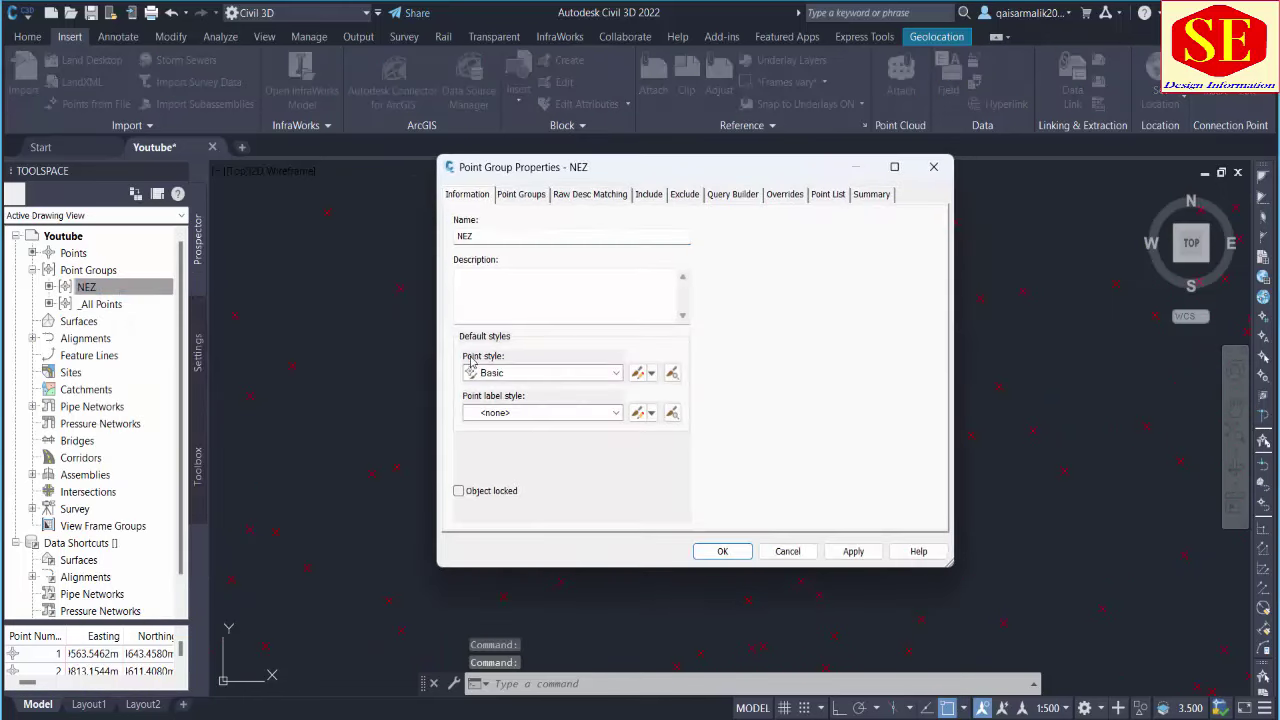
left_click(557, 373)
left_click(557, 373)
left_click(515, 413)
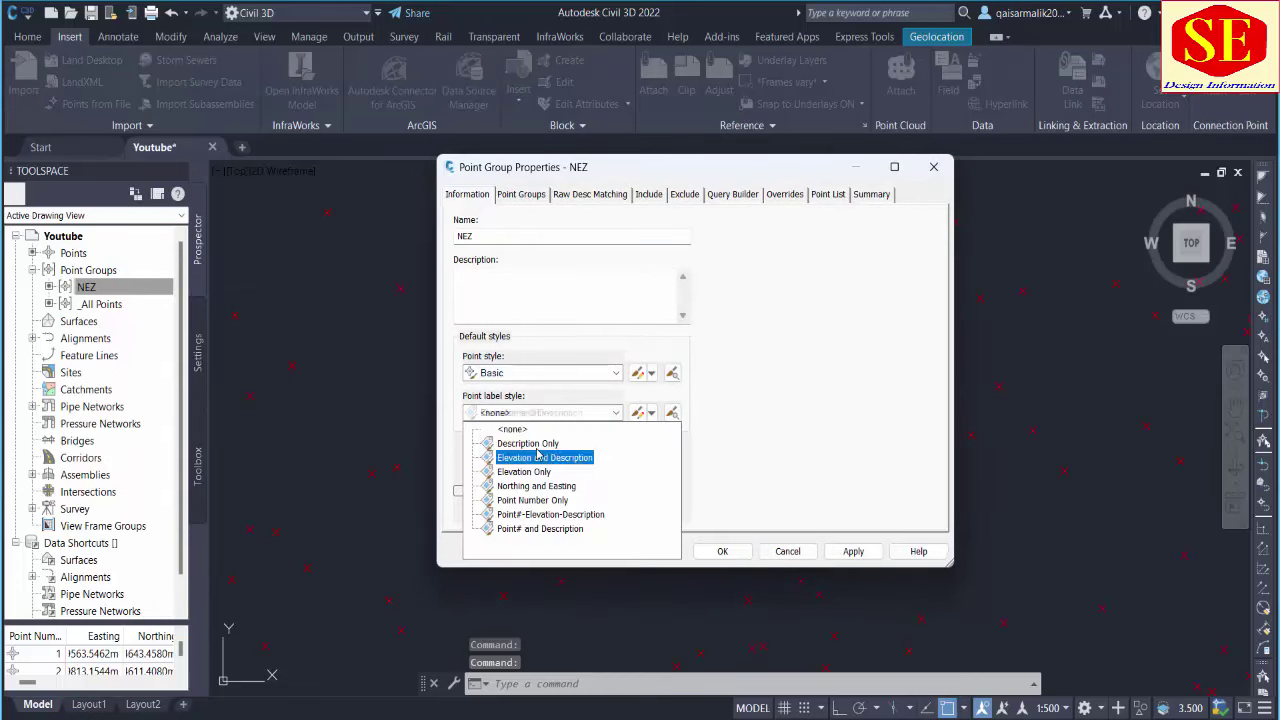
left_click(512, 429)
left_click(853, 551)
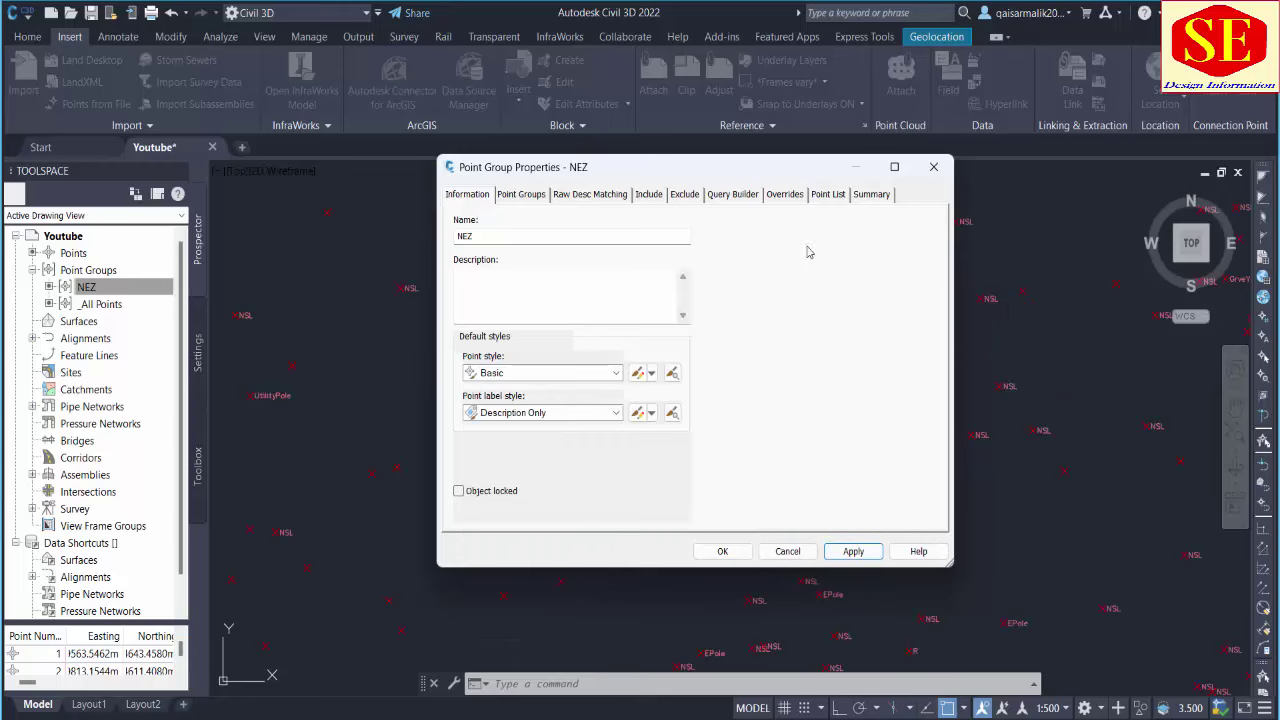
- Try the Elevation and Description, then Northing and Easting label styles
left_click_drag(800, 167, 594, 197)
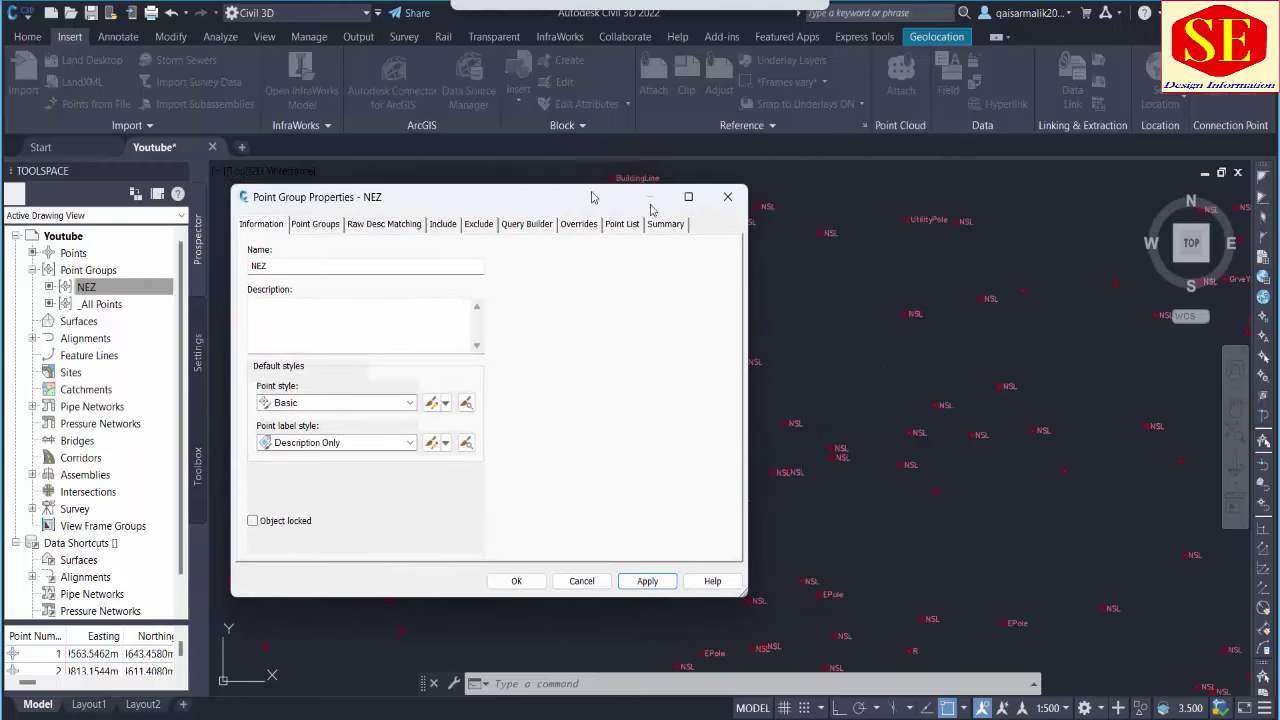
left_click(300, 443)
left_click(335, 486)
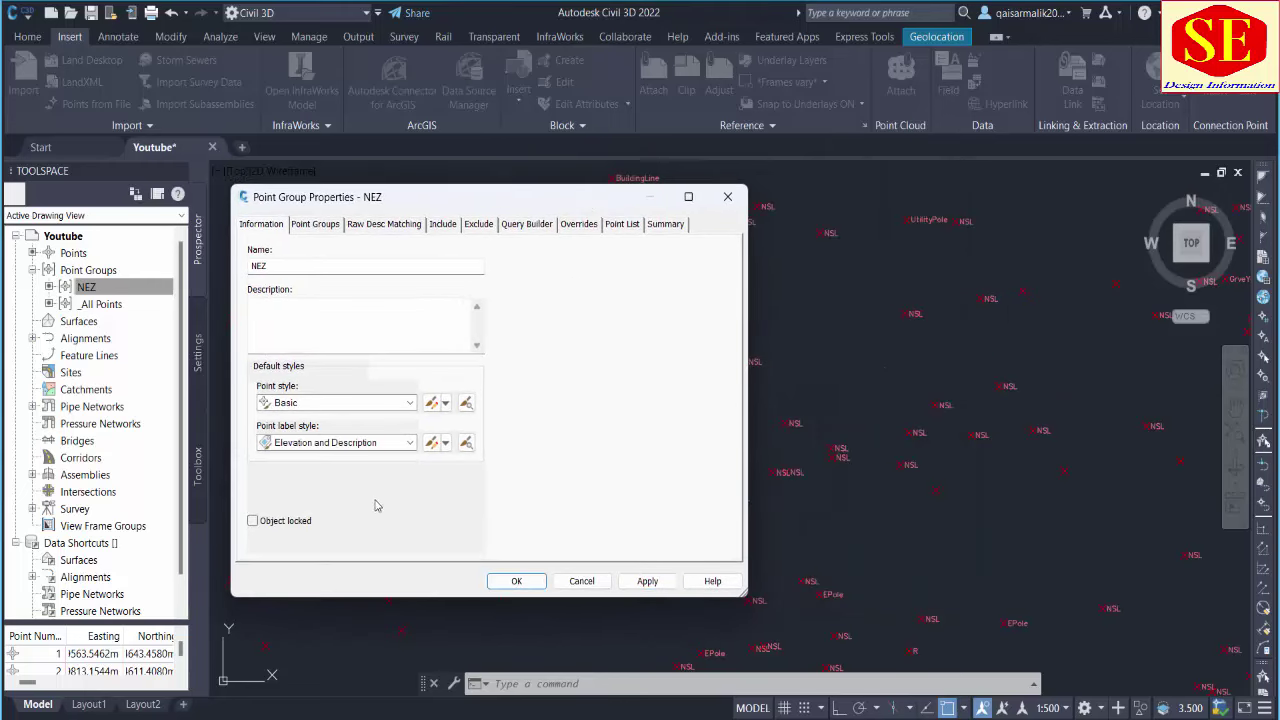
left_click(640, 581)
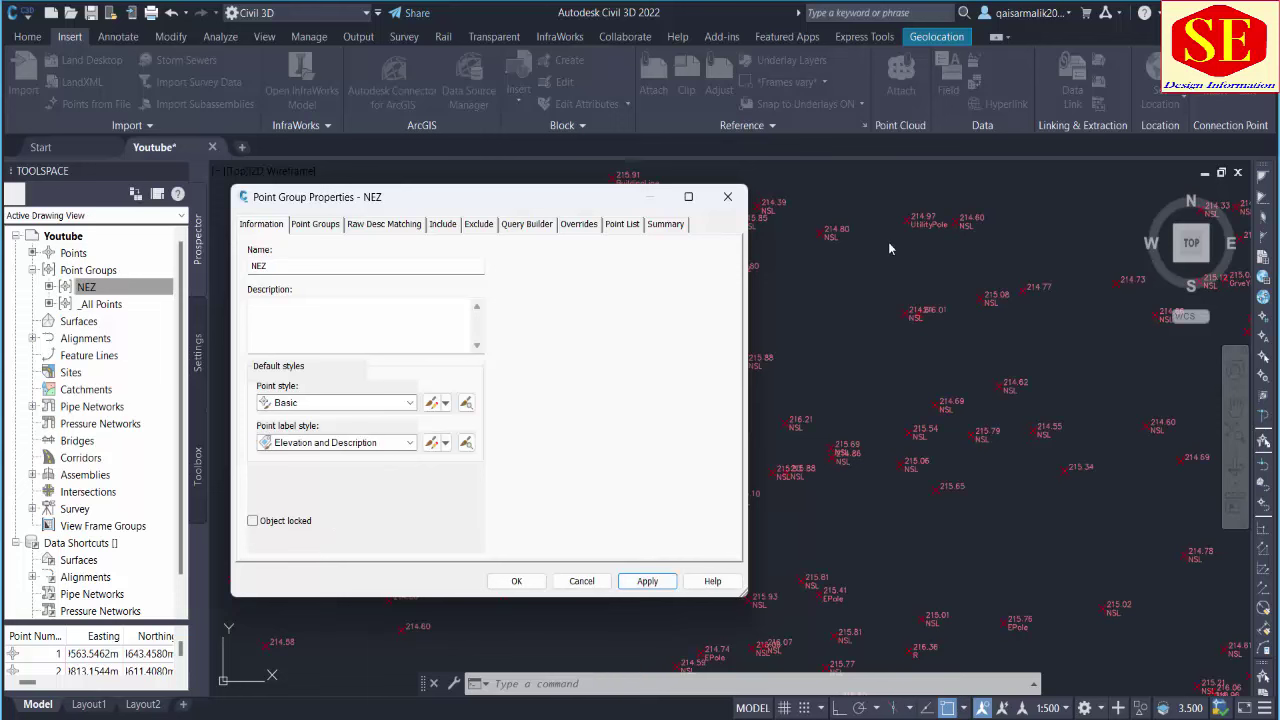
left_click(356, 443)
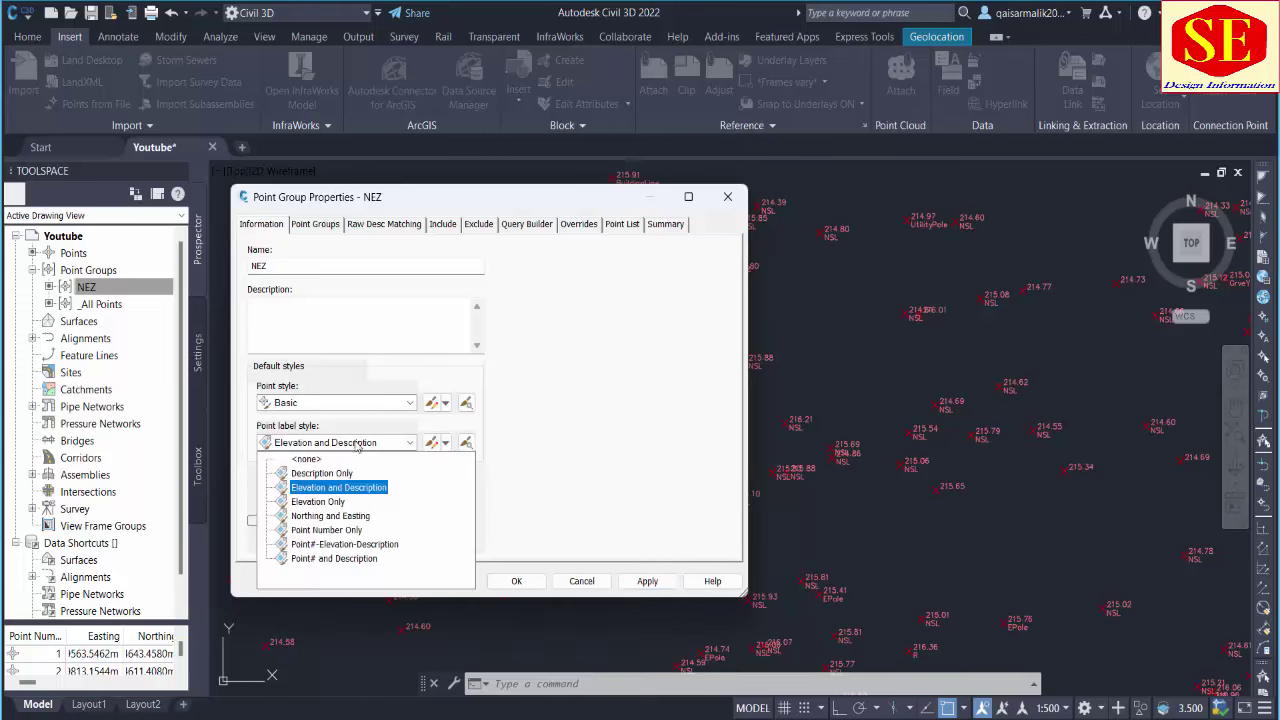
left_click(340, 518)
left_click(645, 585)
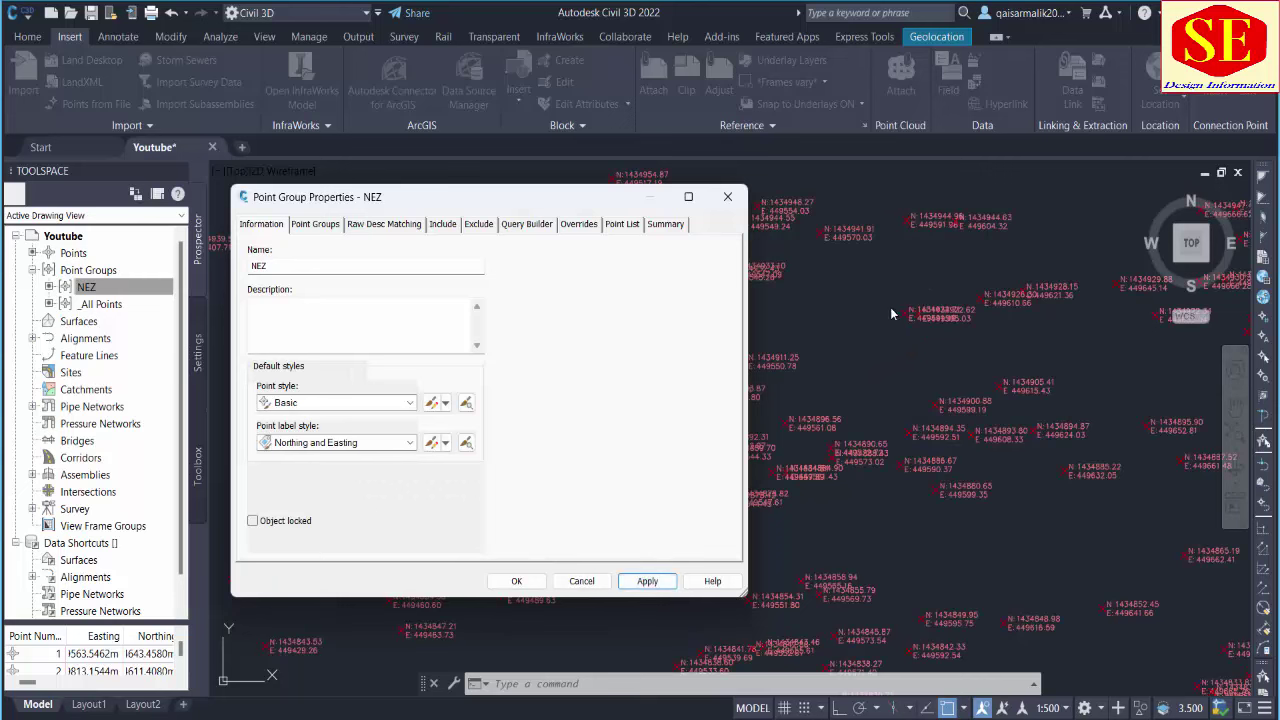
- Apply the Point#-Elevation-Description label style to the NEZ points
left_click(337, 444)
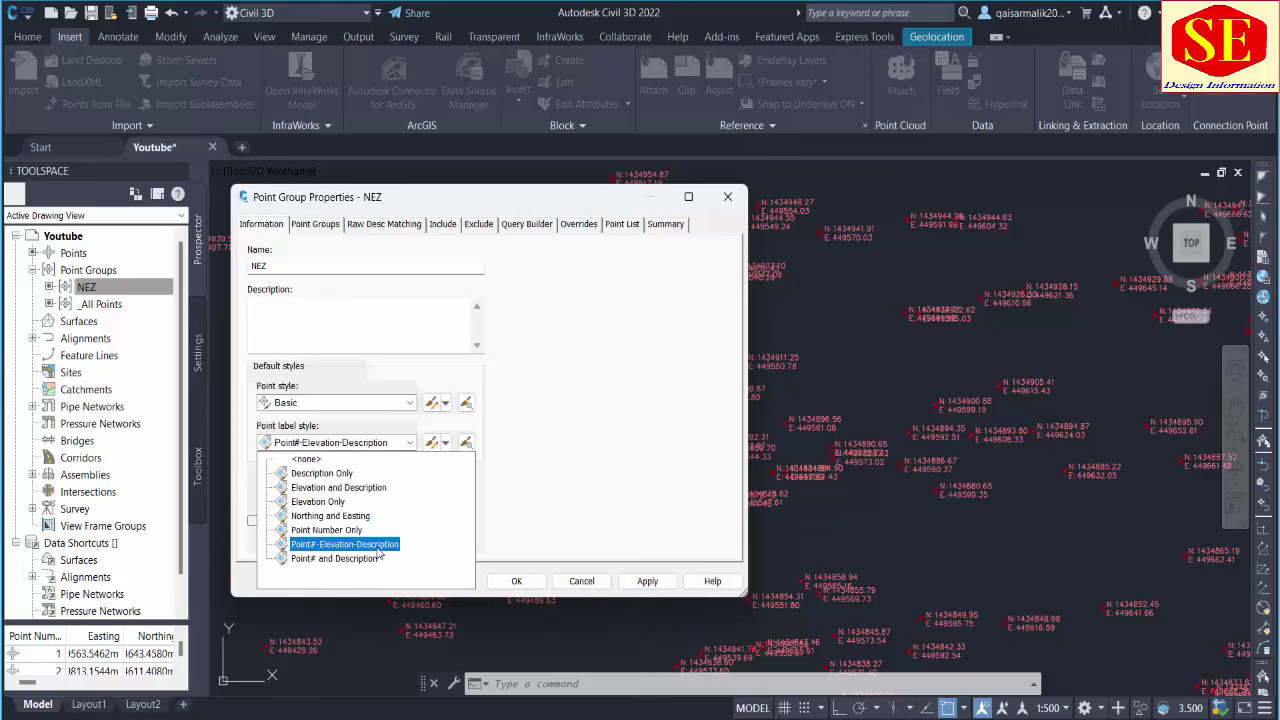
left_click(378, 546)
left_click(652, 582)
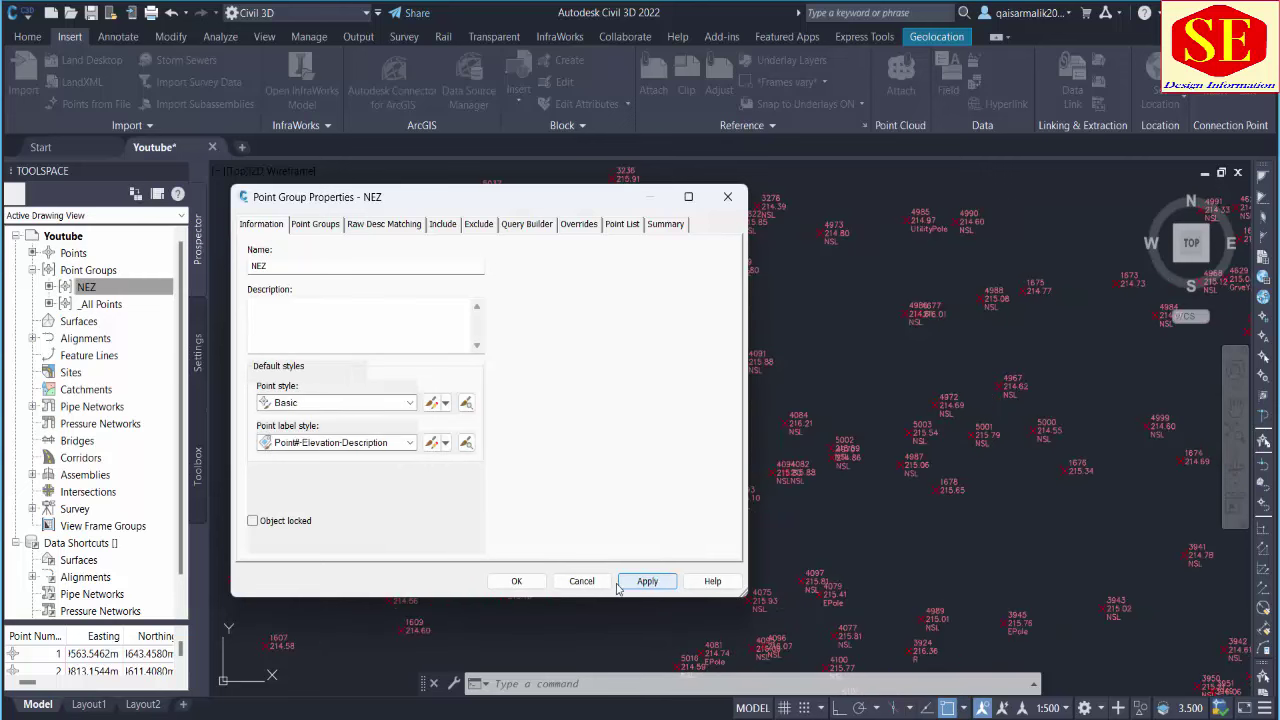
left_click(315, 224)
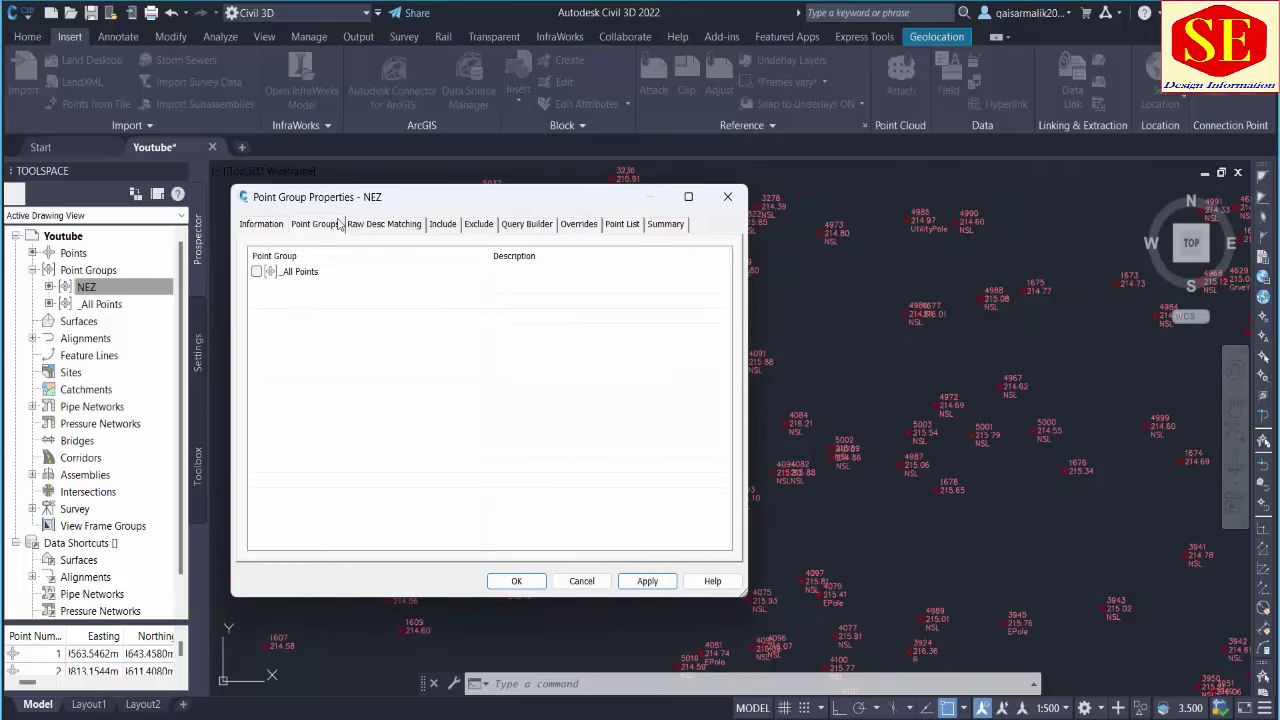
left_click(385, 224)
left_click(444, 226)
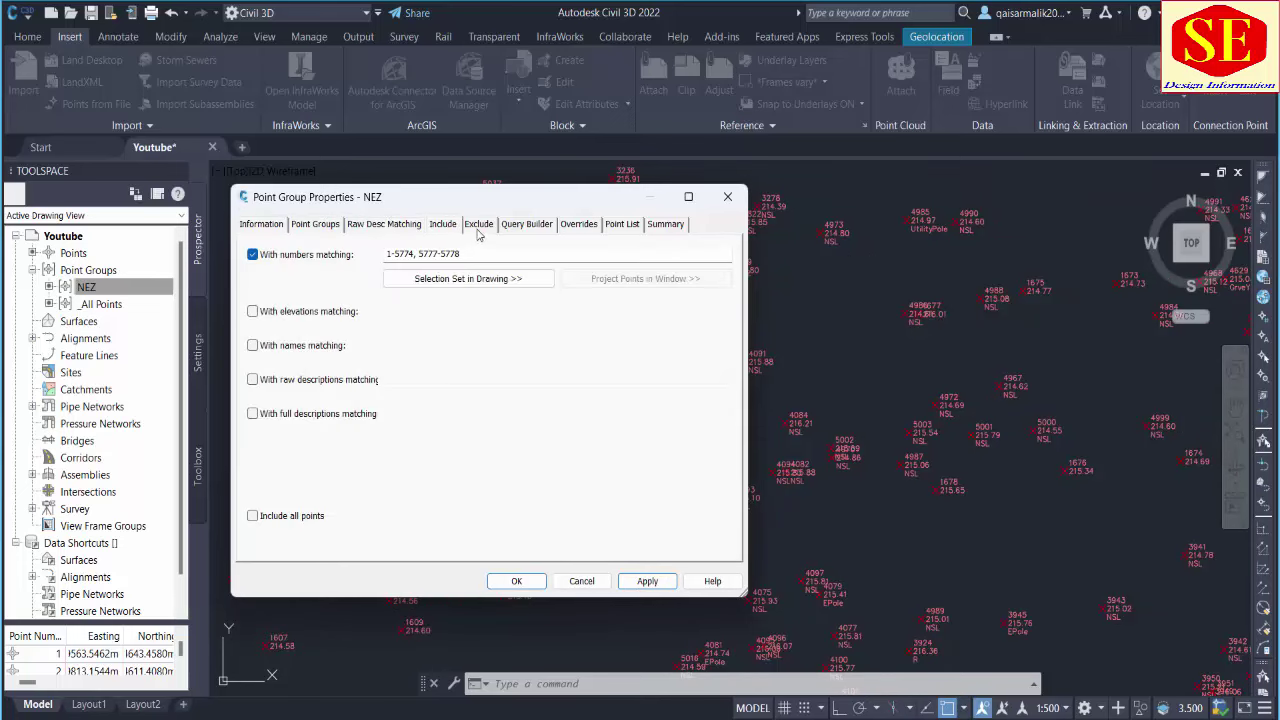
left_click(478, 228)
left_click(578, 226)
left_click(621, 226)
left_click(662, 226)
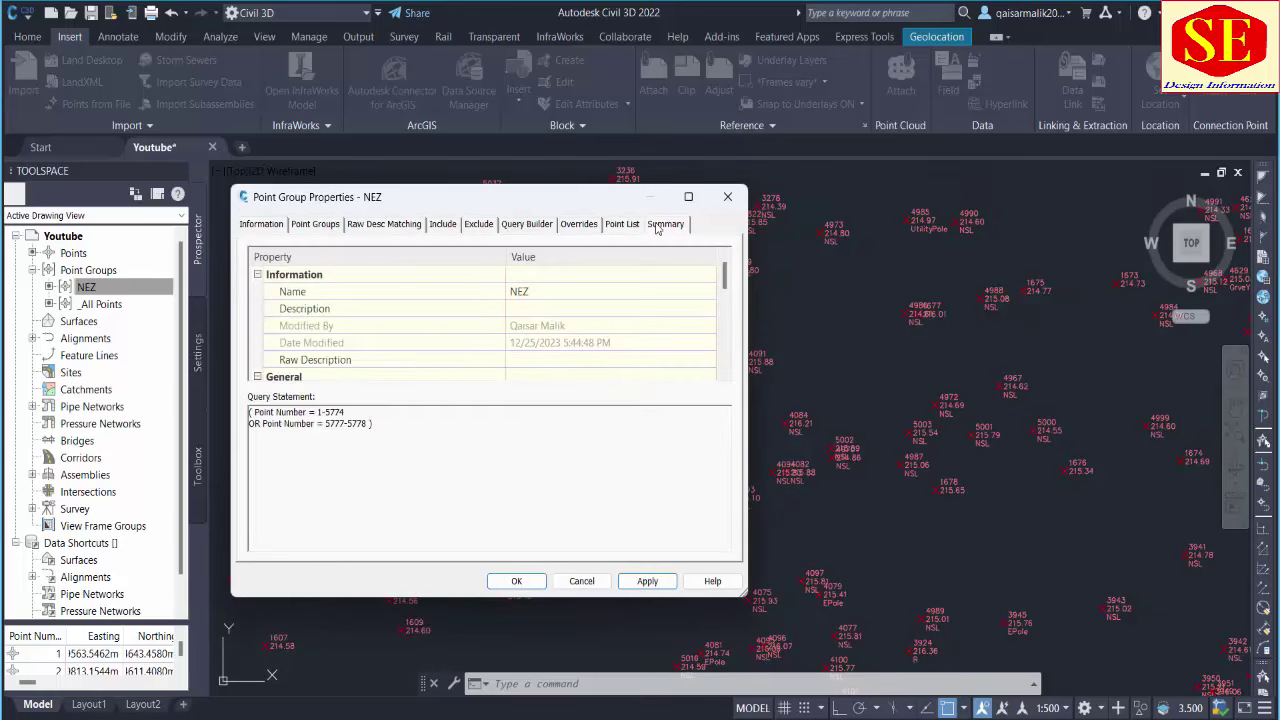
left_click(619, 227)
scroll(368, 398, "down", 1)
scroll(368, 398, "down", 5)
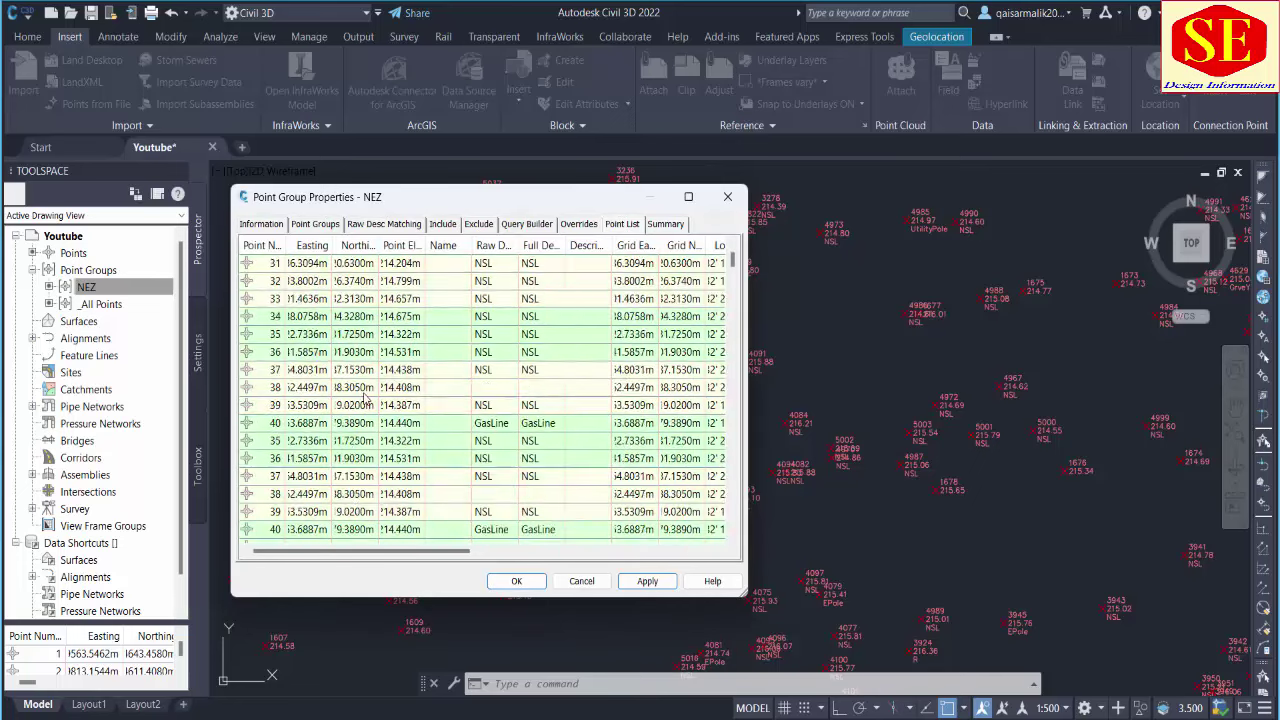
scroll(368, 398, "down", 5)
scroll(368, 398, "down", 1)
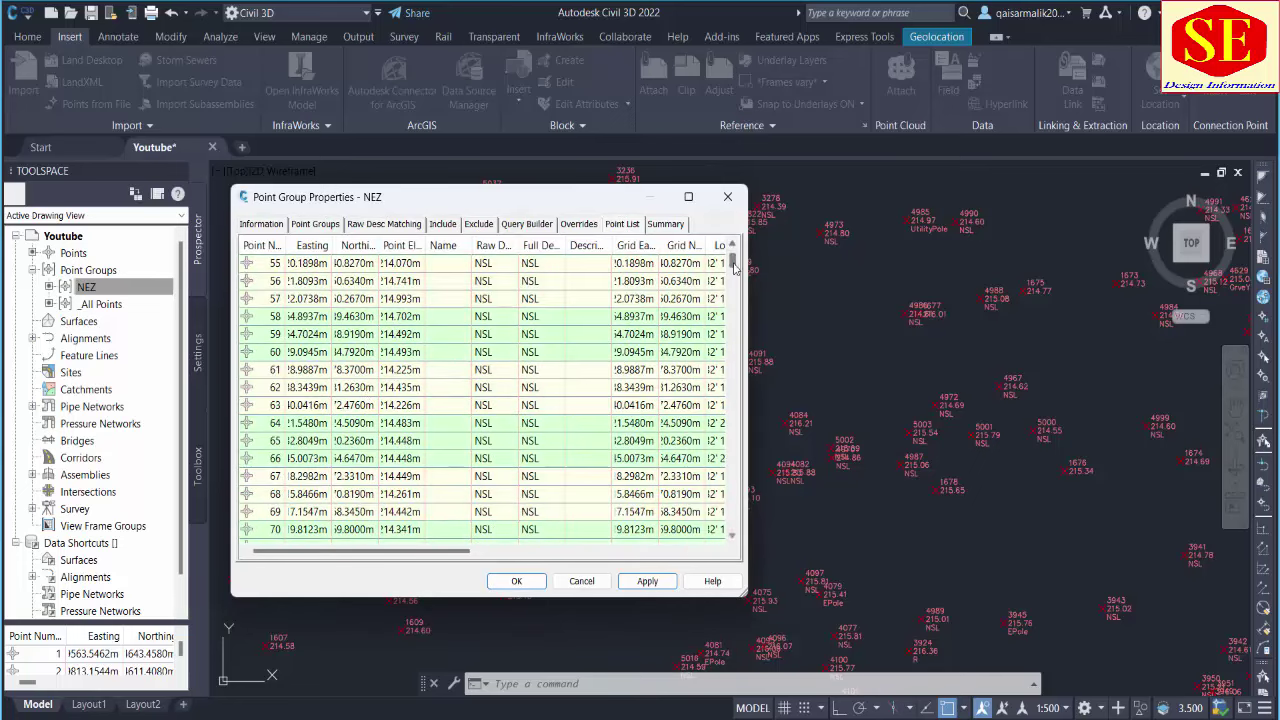
left_click_drag(732, 257, 732, 345)
scroll(525, 395, "down", 6)
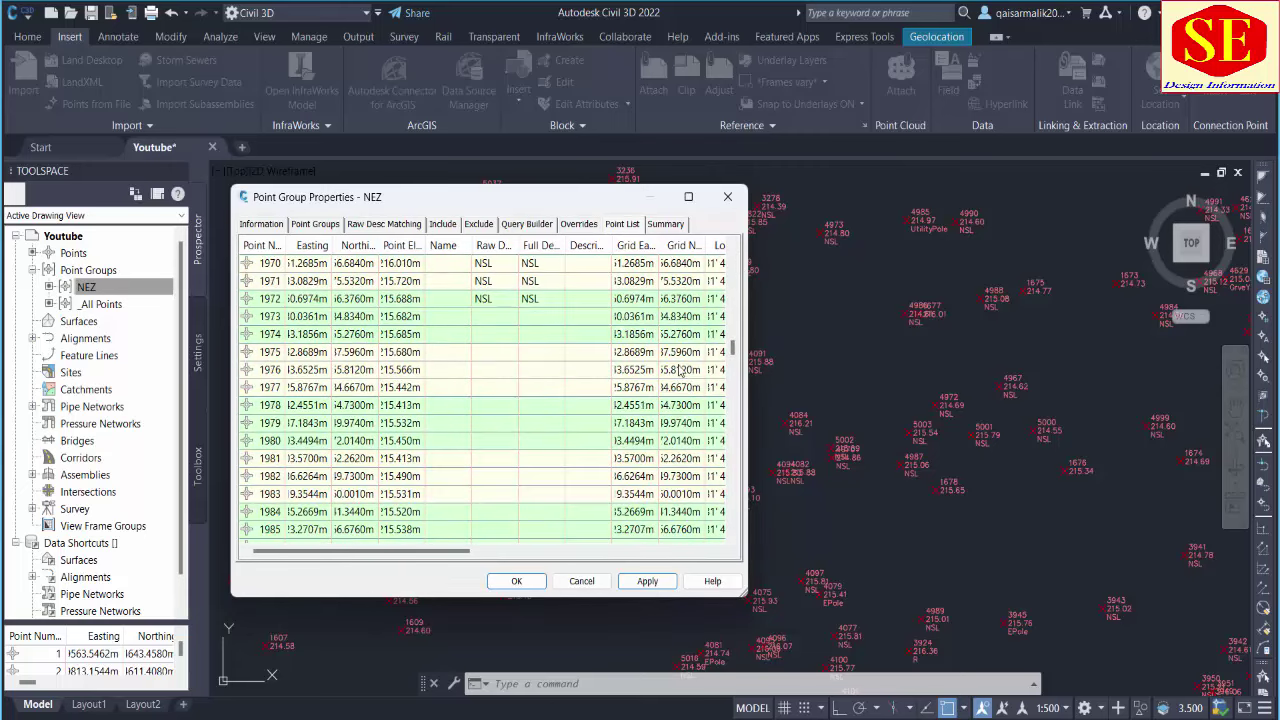
left_click_drag(738, 512, 735, 540)
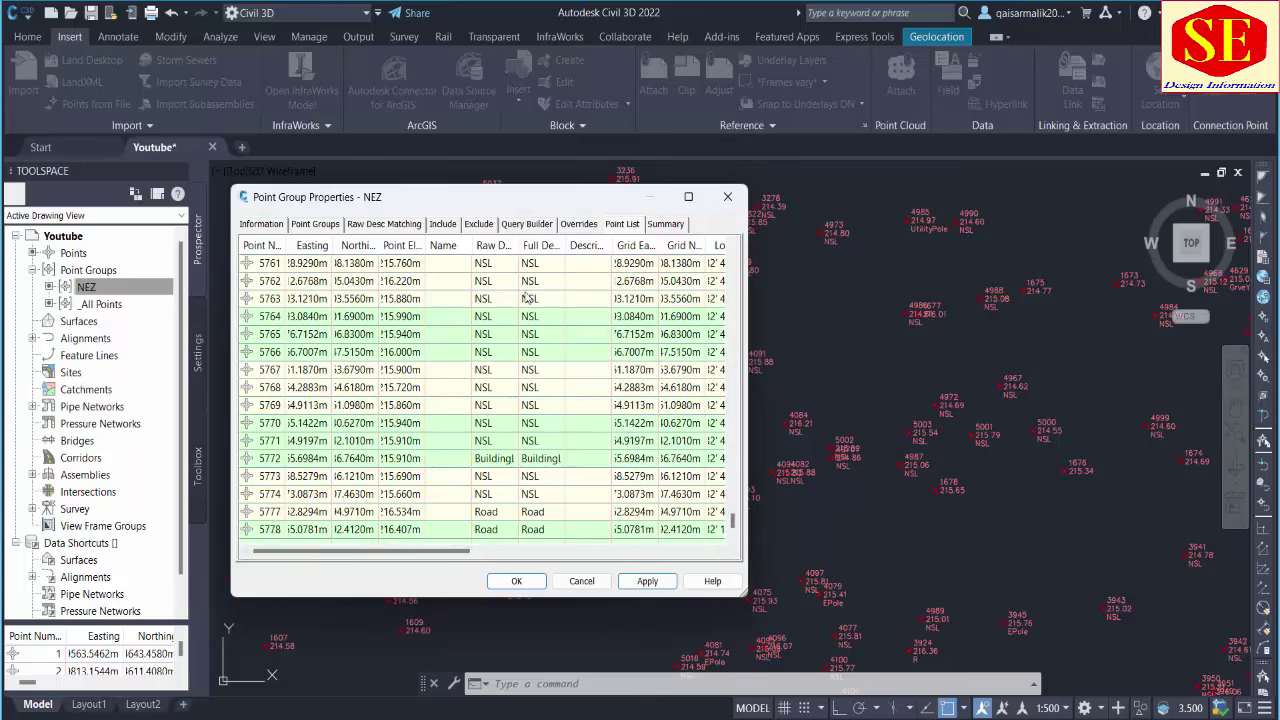
scroll(535, 340, "up", 7)
scroll(550, 369, "up", 2)
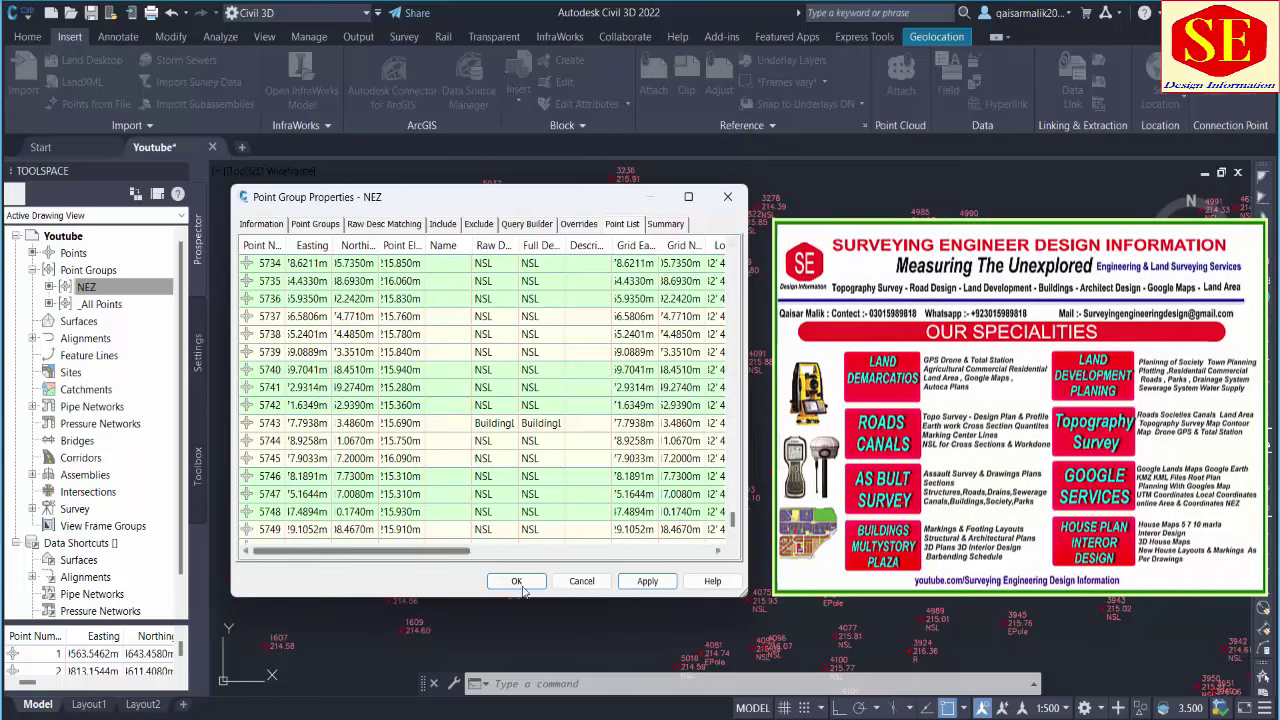
left_click(261, 224)
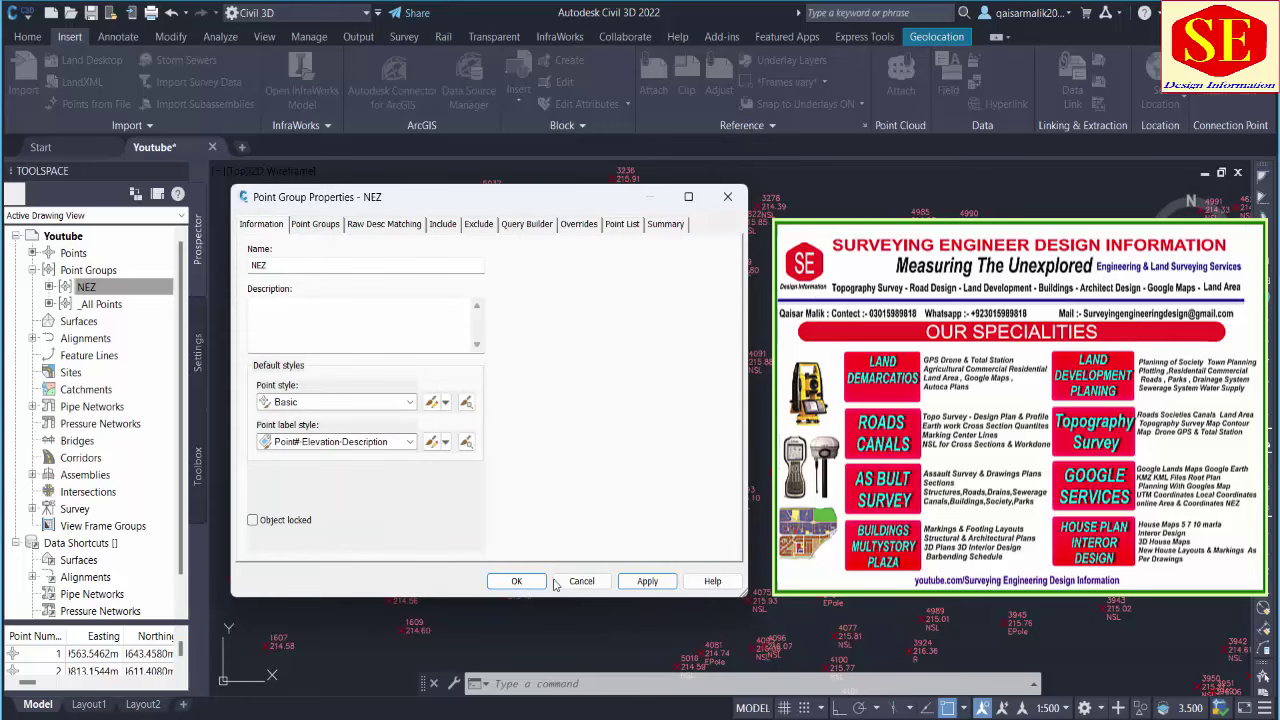
left_click(518, 581)
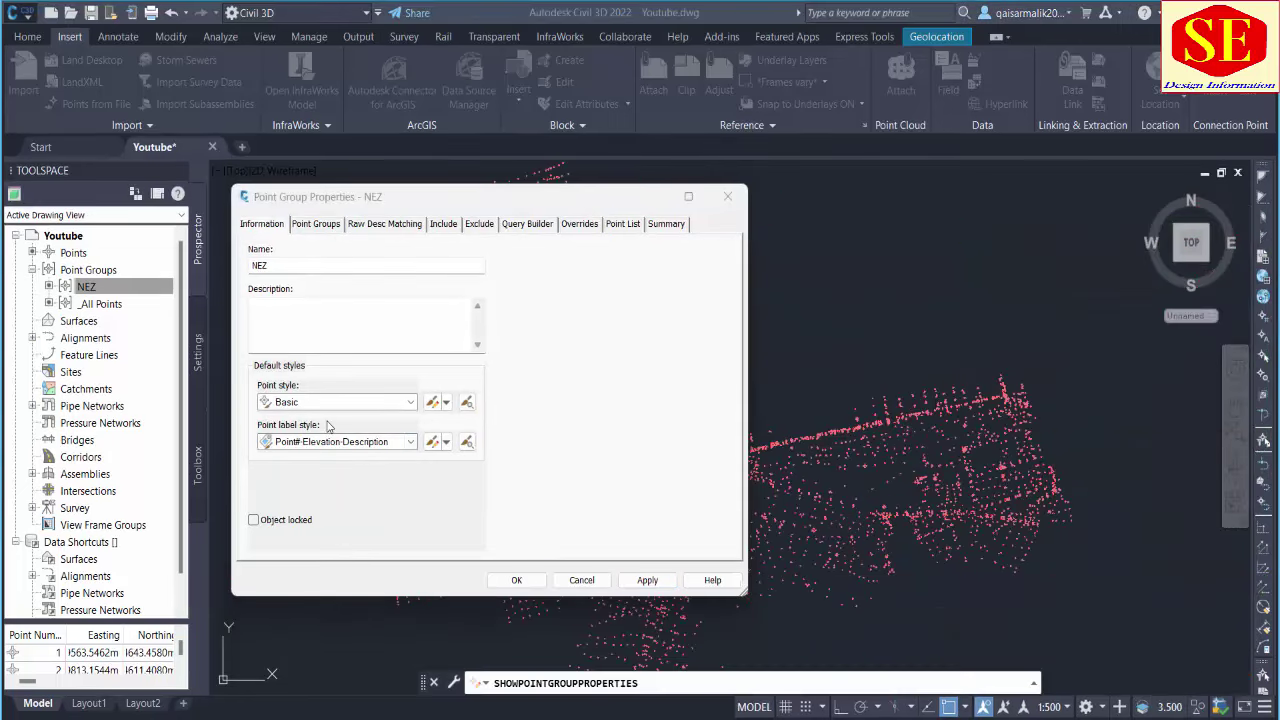
- Select point 5353 in the drawing, then reopen the NEZ point group properties
left_click(581, 580)
scroll(680, 457, "up", 2)
scroll(680, 450, "up", 2)
scroll(744, 306, "up", 4)
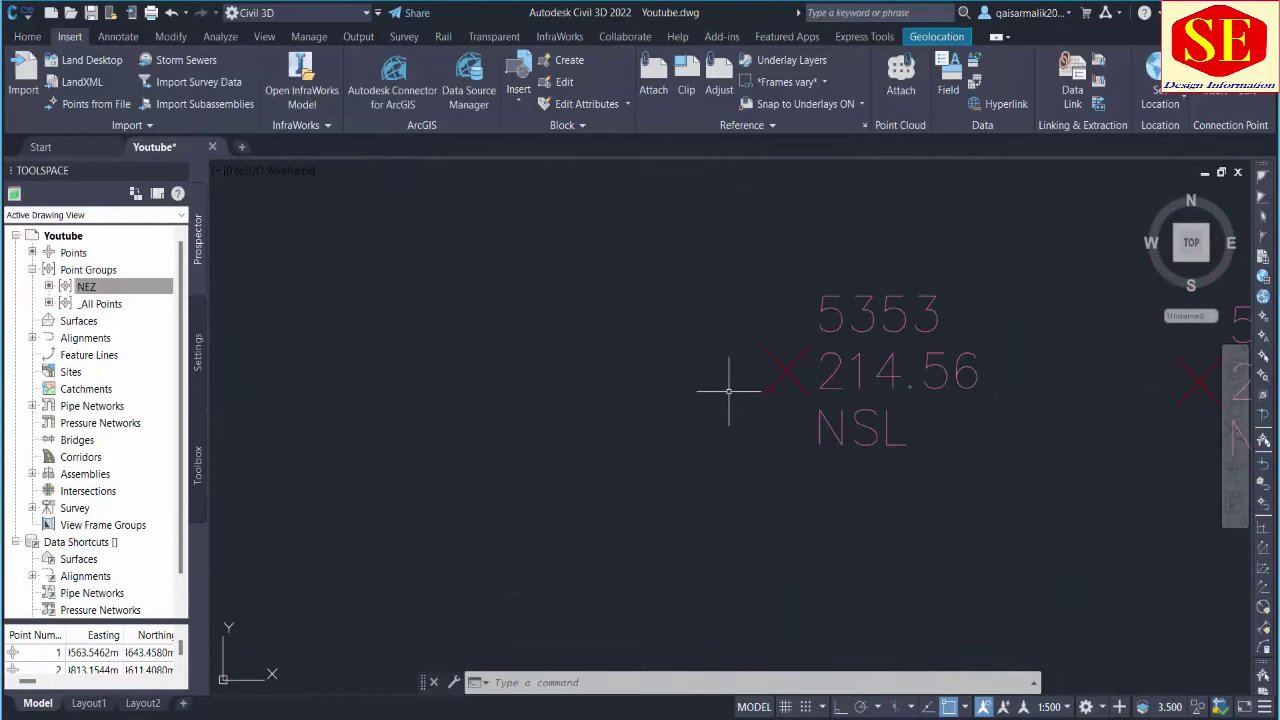
left_click(766, 363)
left_click(709, 373)
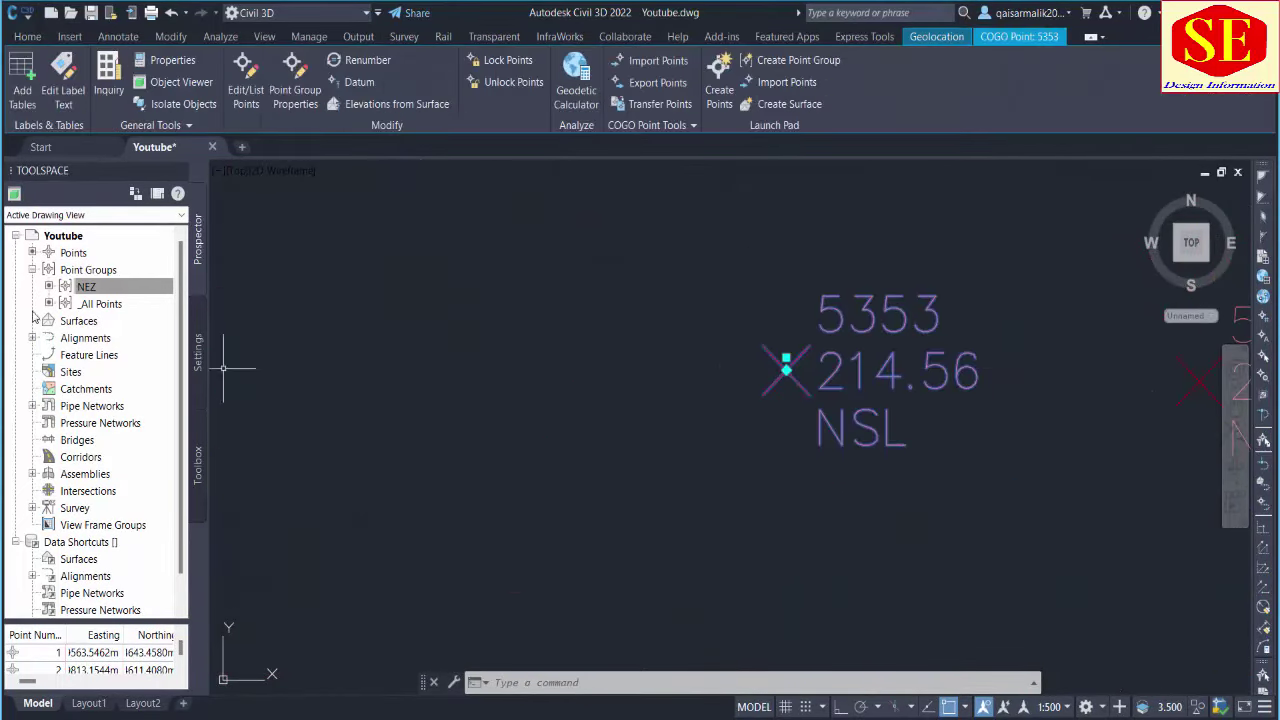
left_click(88, 287)
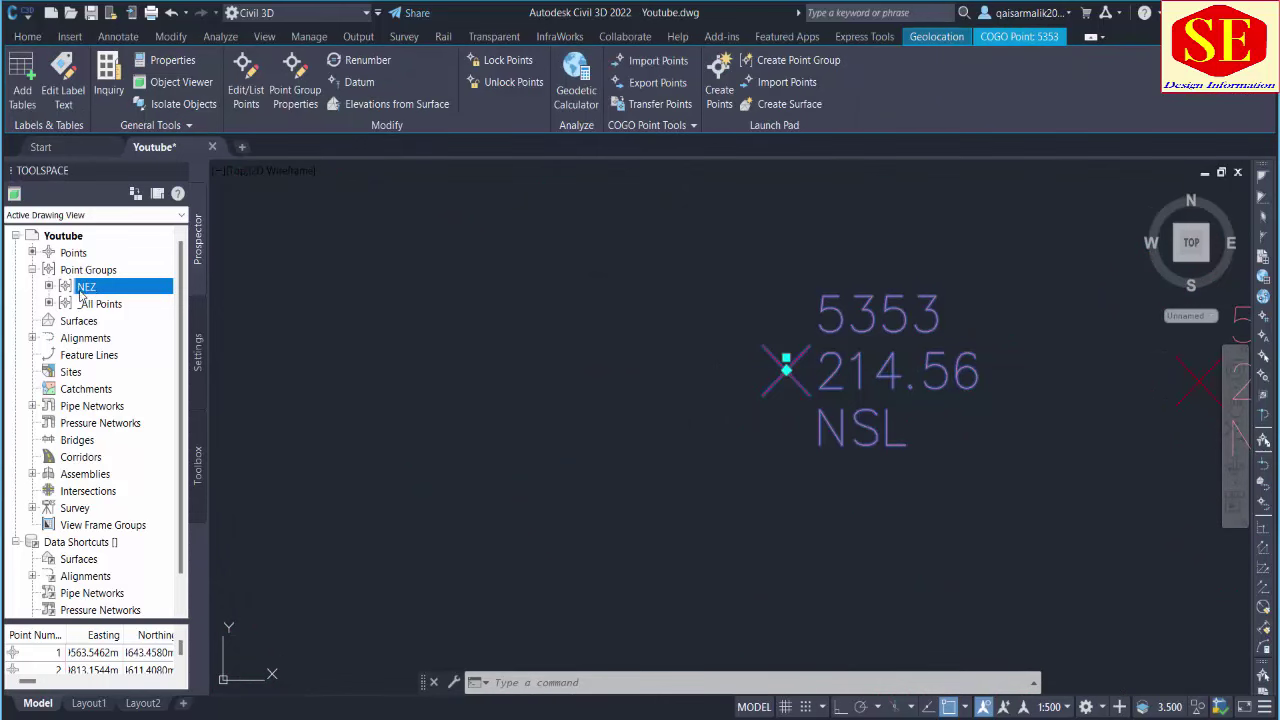
right_click(82, 290)
left_click(115, 292)
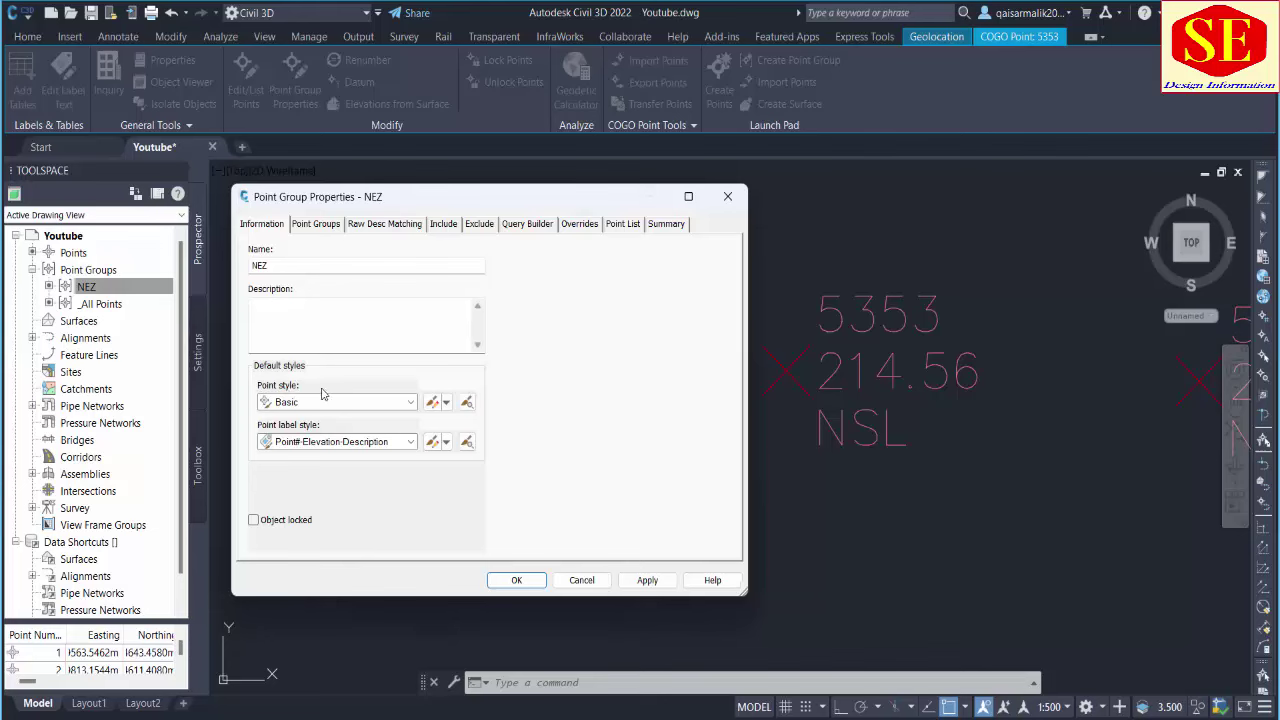
- Change the Basic point style marker to a dot framed by a square and circle
left_click(432, 404)
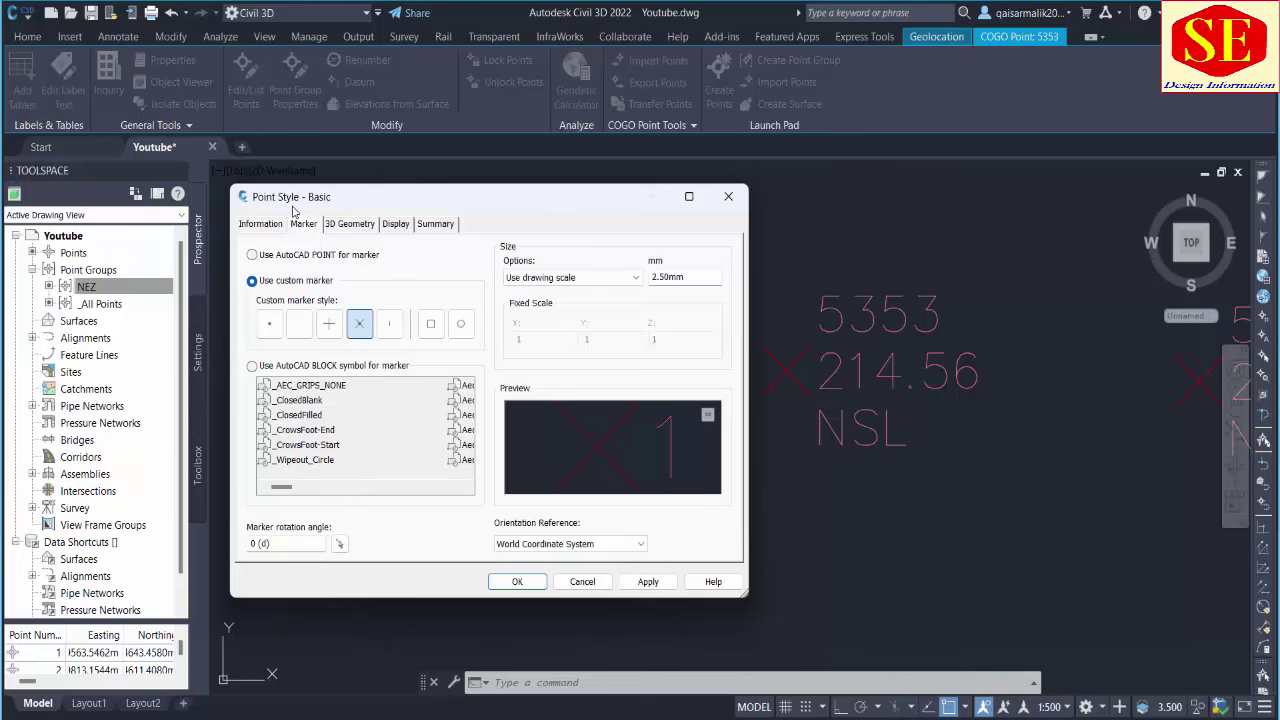
left_click(270, 325)
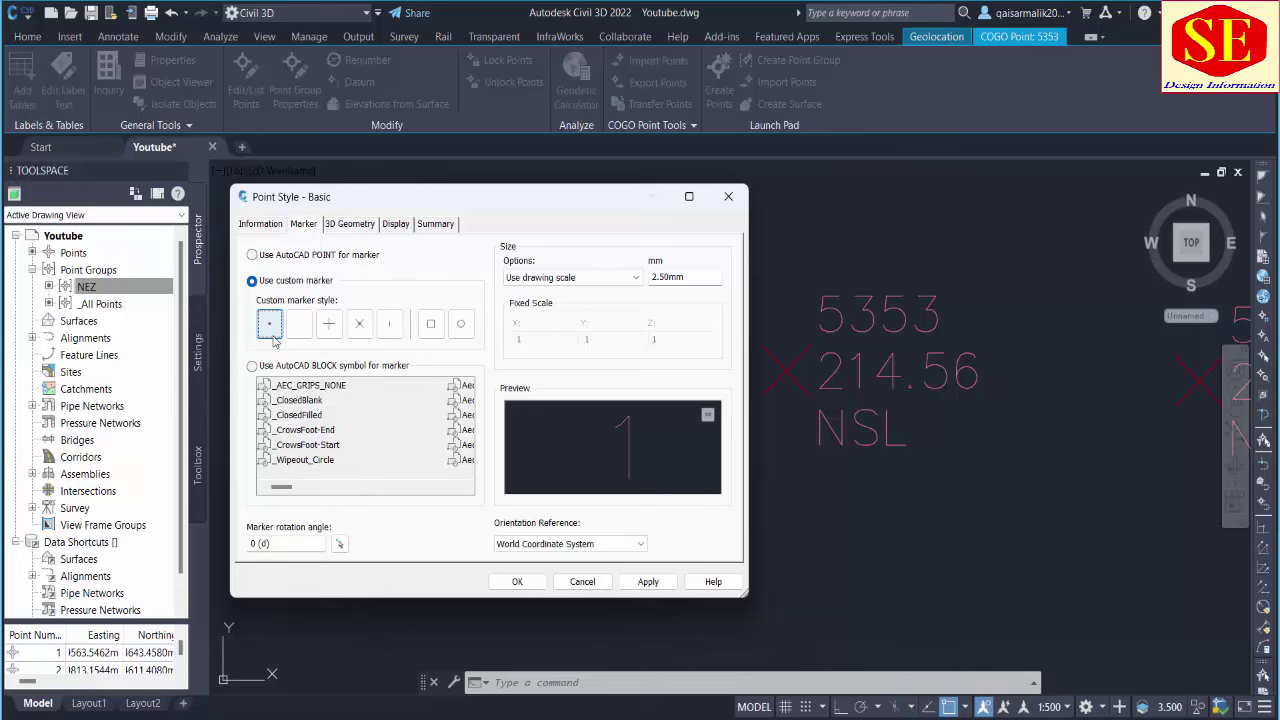
left_click(648, 582)
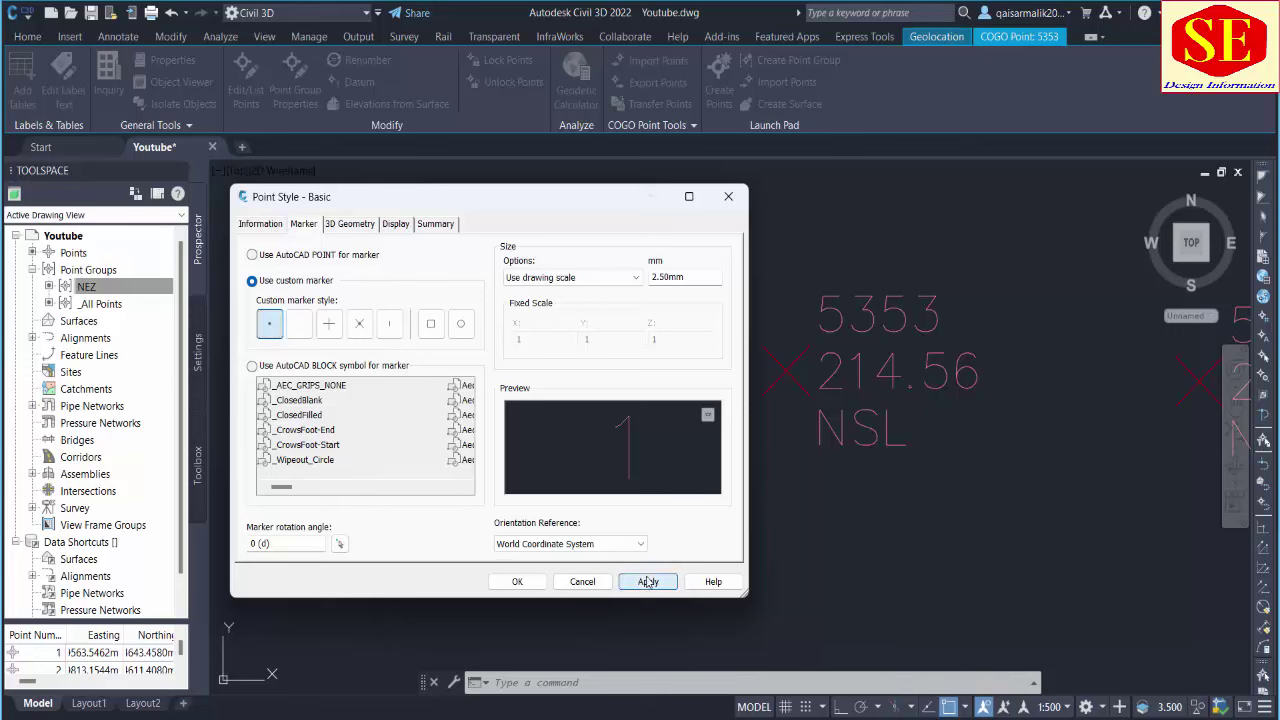
left_click(329, 323)
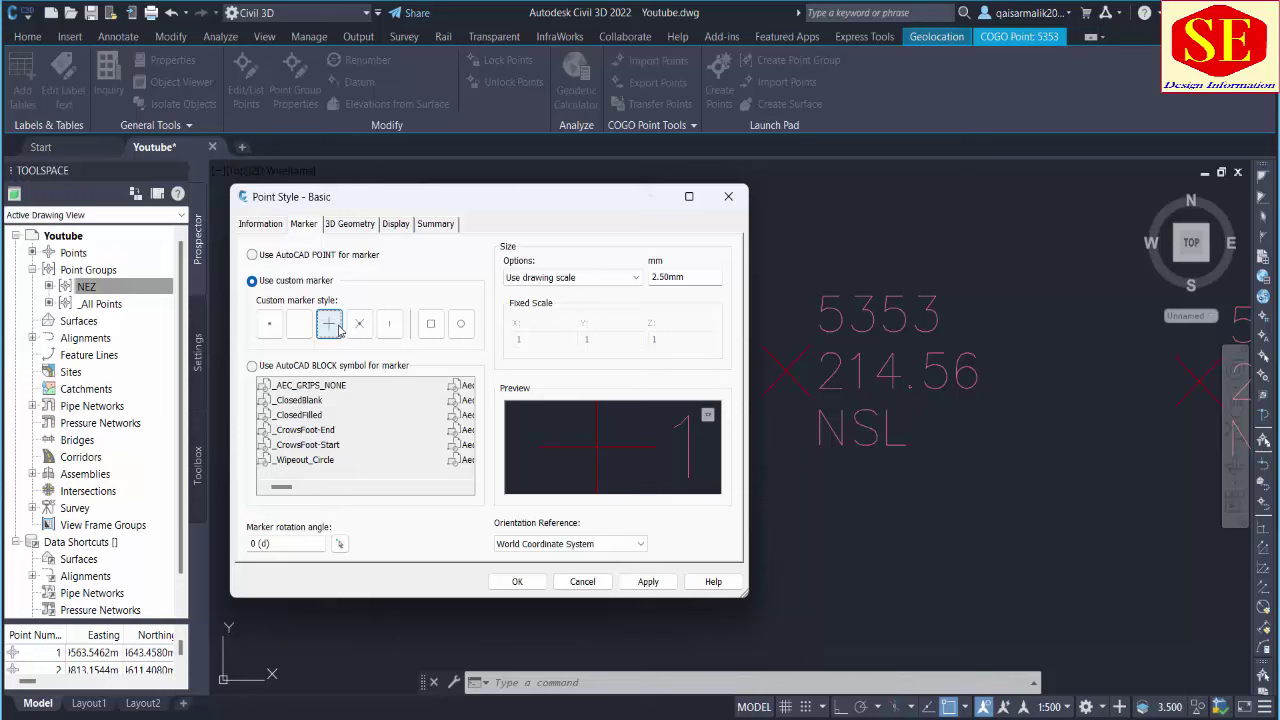
left_click(300, 323)
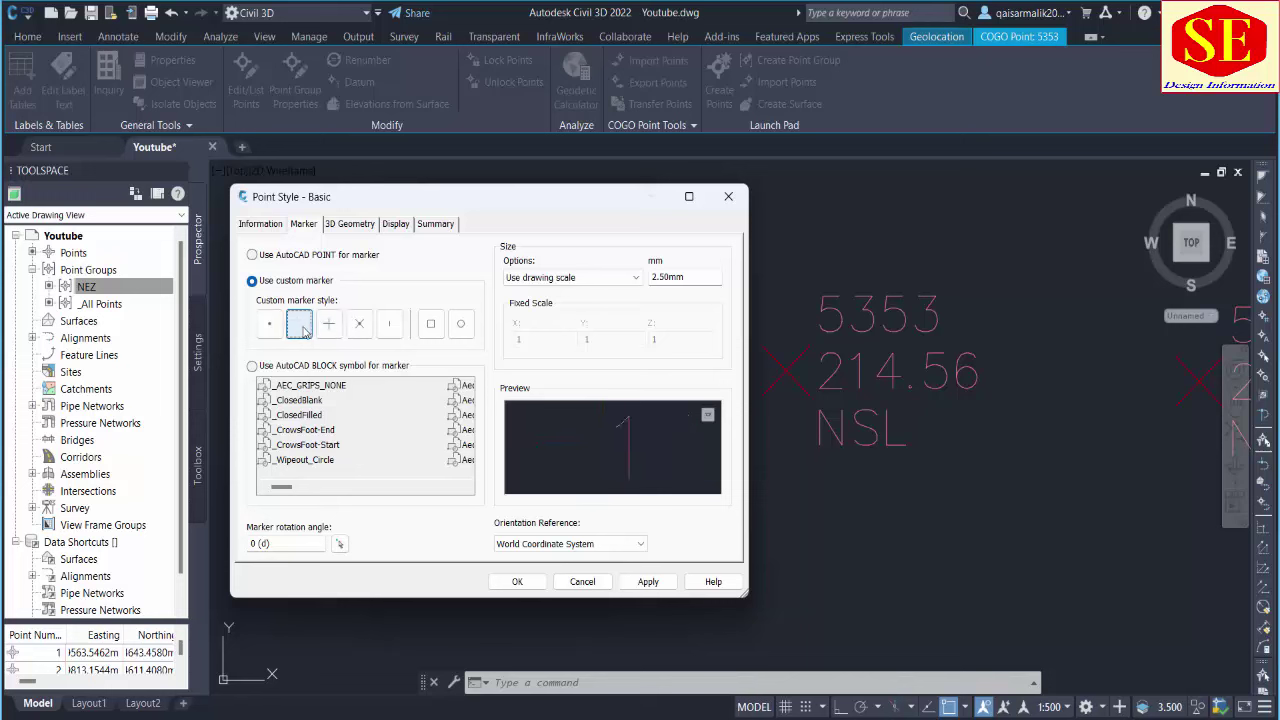
left_click(329, 325)
left_click(430, 323)
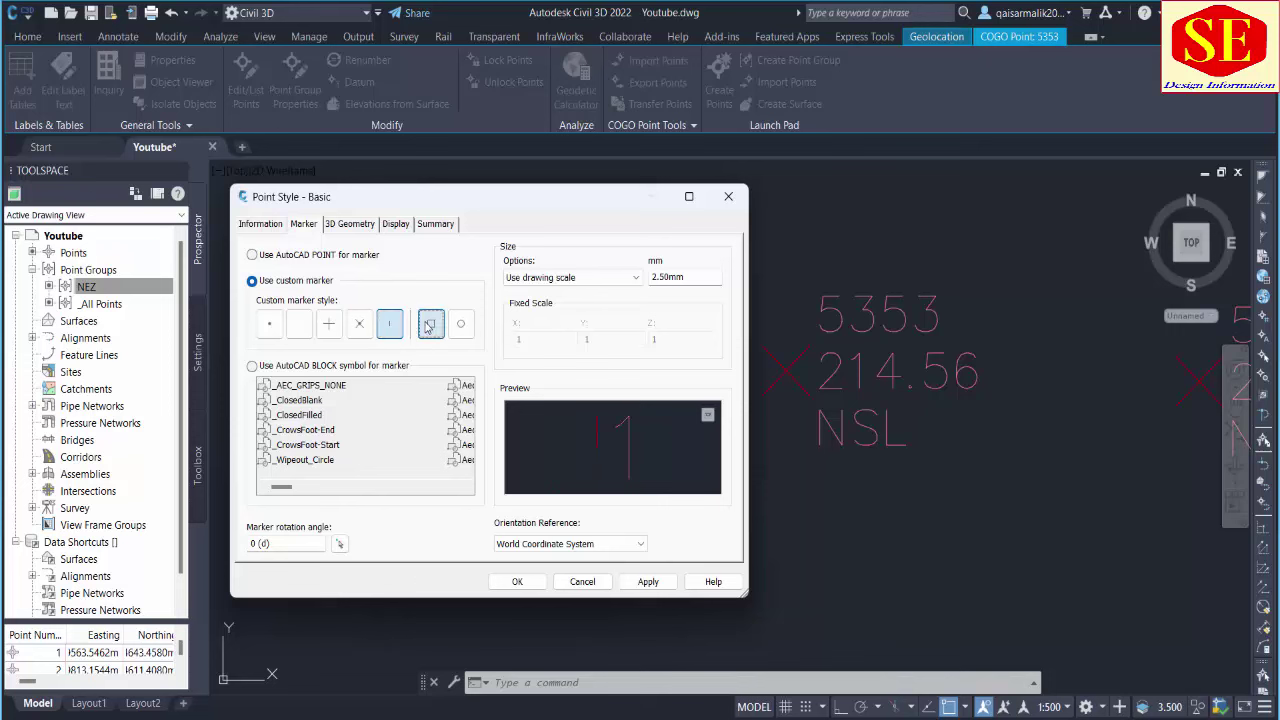
left_click(460, 323)
left_click(329, 323)
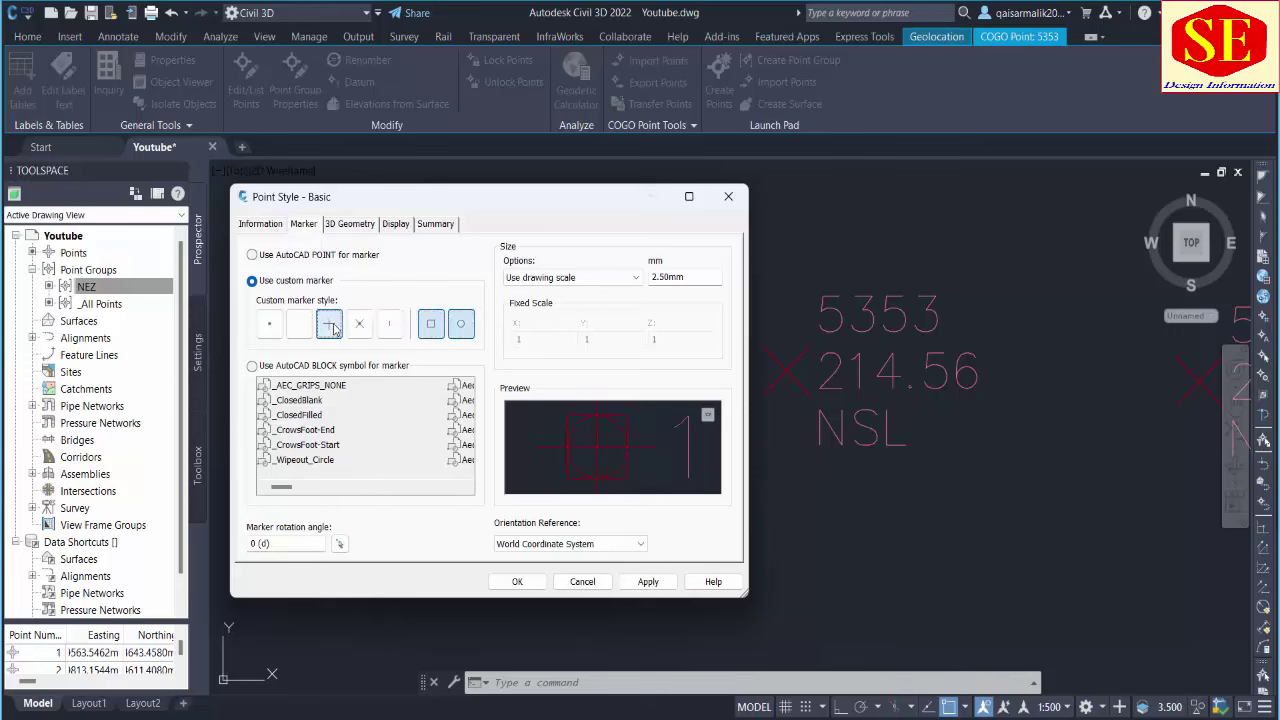
left_click(269, 323)
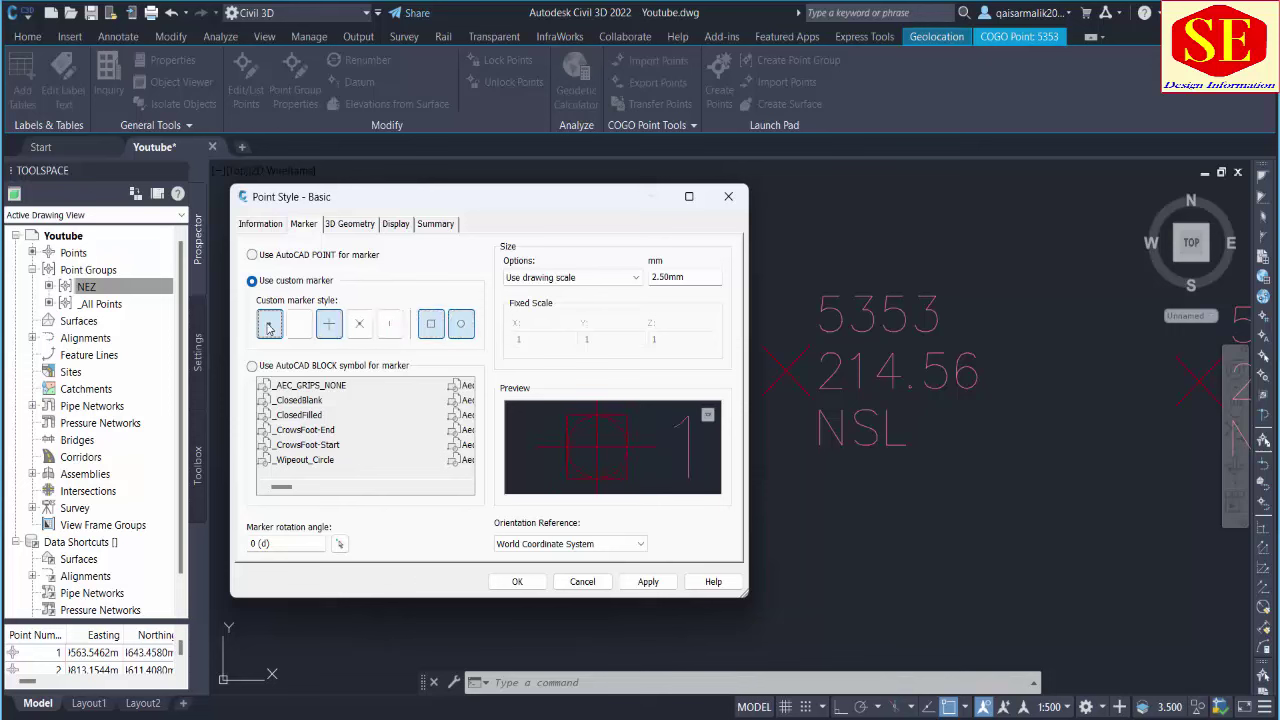
left_click(648, 581)
left_click(517, 581)
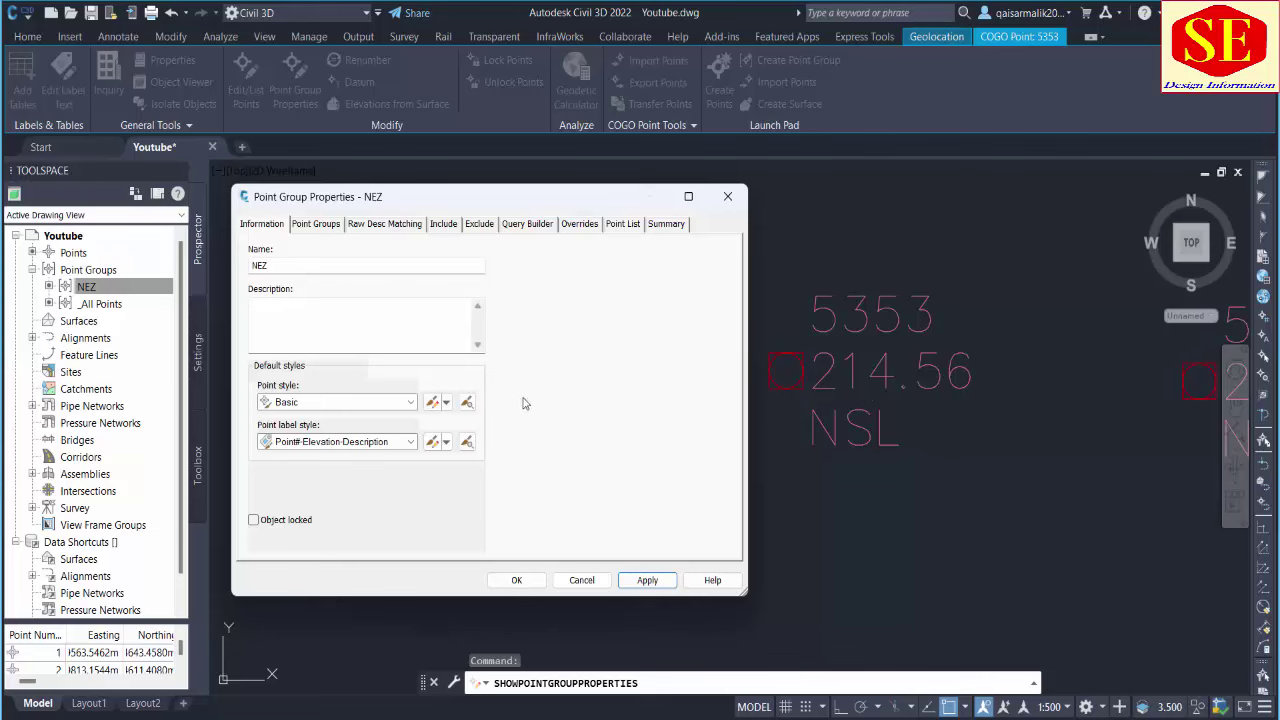
- Keep the dot-centred Basic style marker and apply the NEZ group properties
left_click(431, 401)
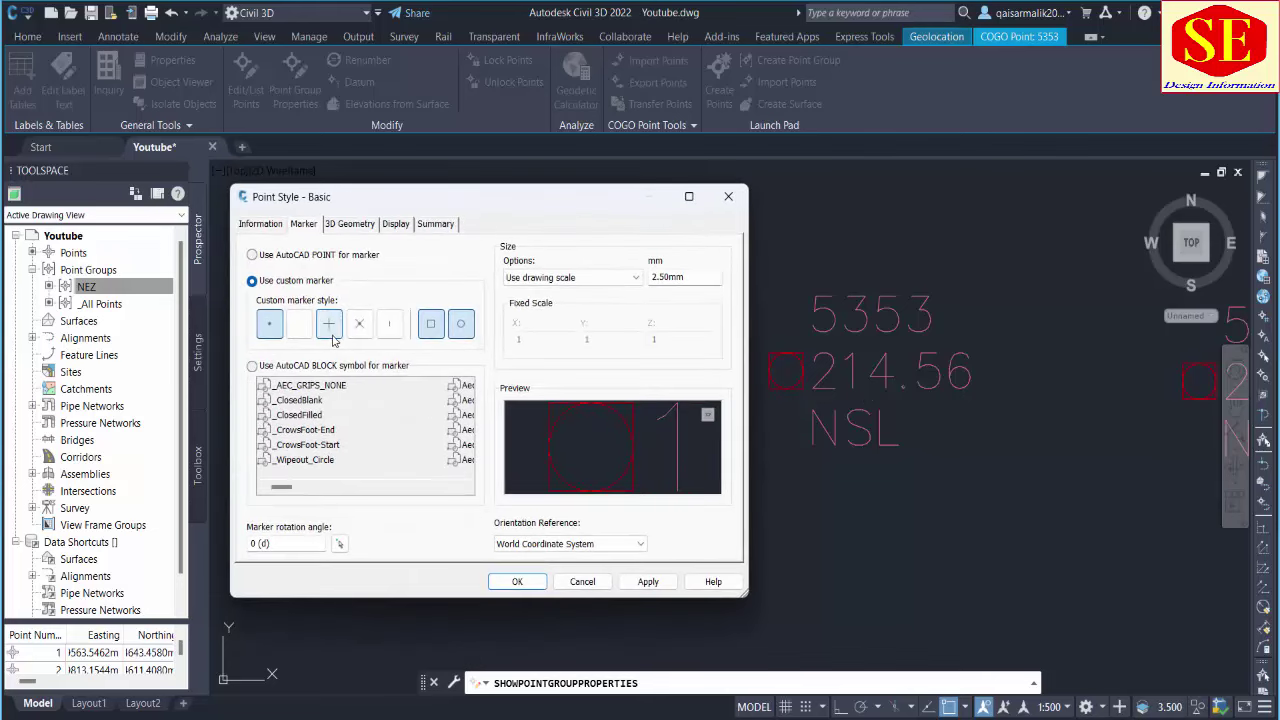
left_click(329, 323)
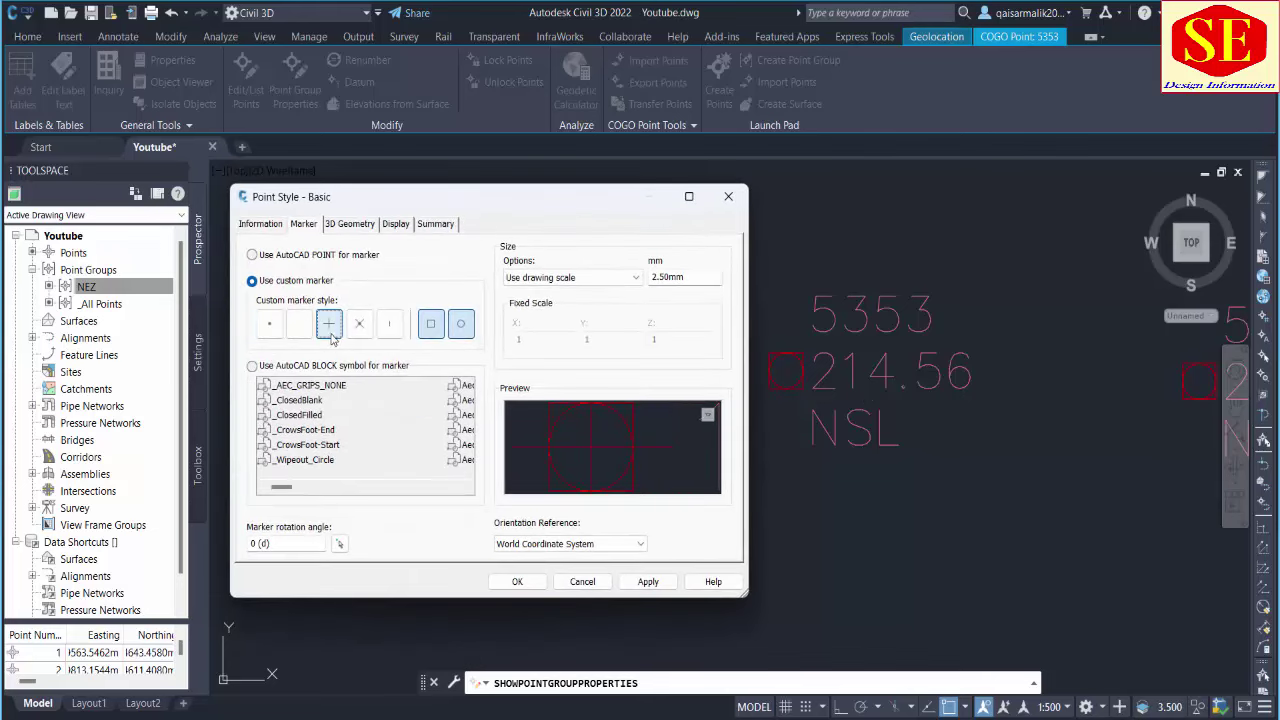
left_click(269, 323)
left_click(648, 582)
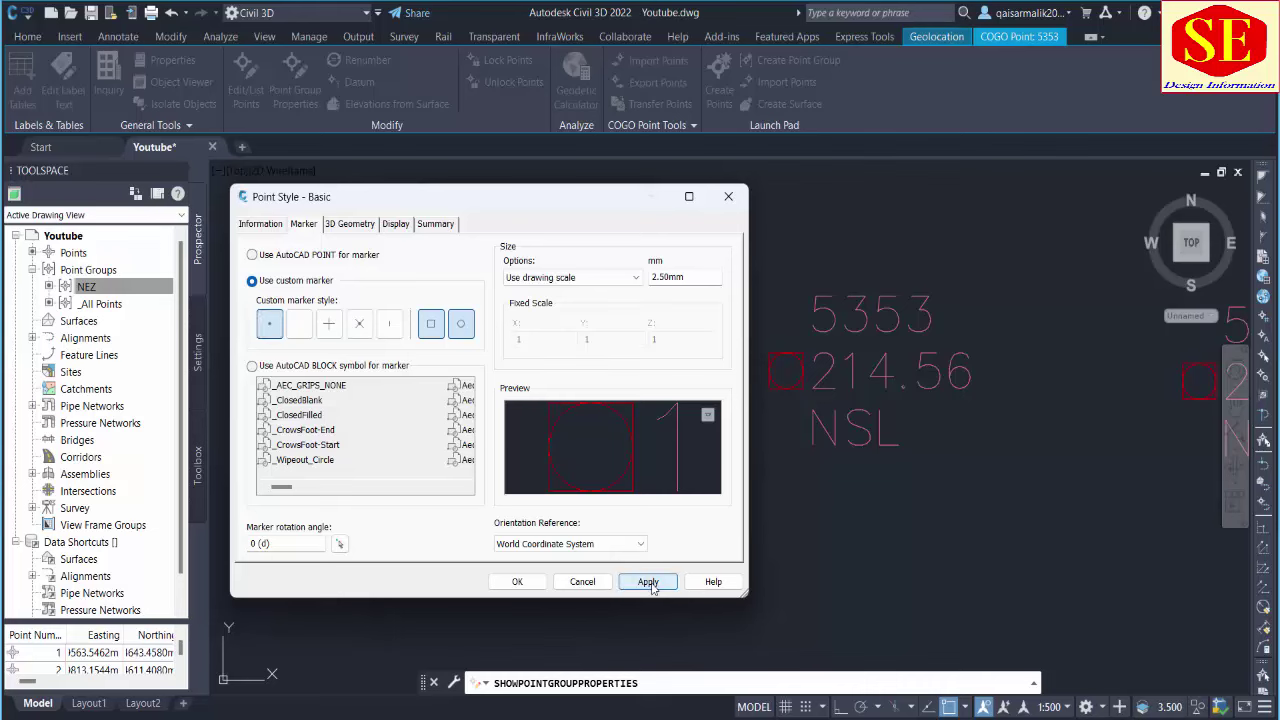
left_click(517, 581)
left_click(652, 584)
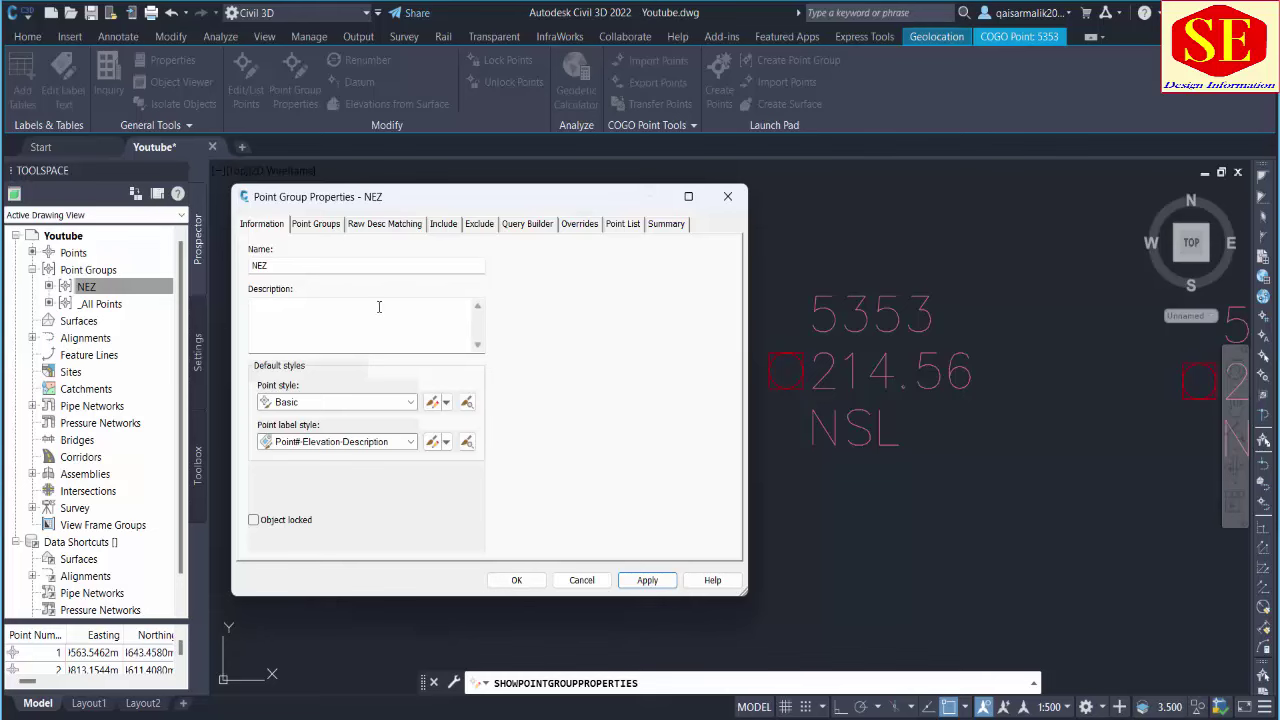
- Switch the Basic style marker centre to an X and review the style's other tabs
left_click(431, 401)
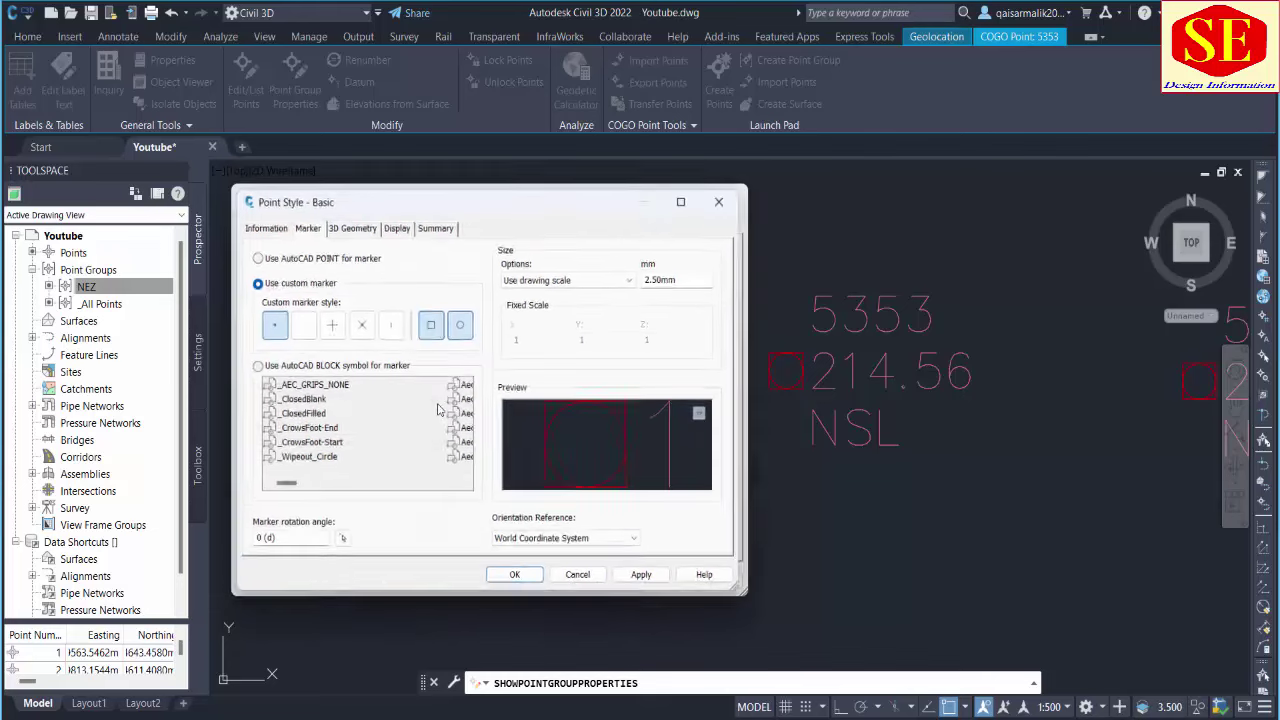
left_click(359, 323)
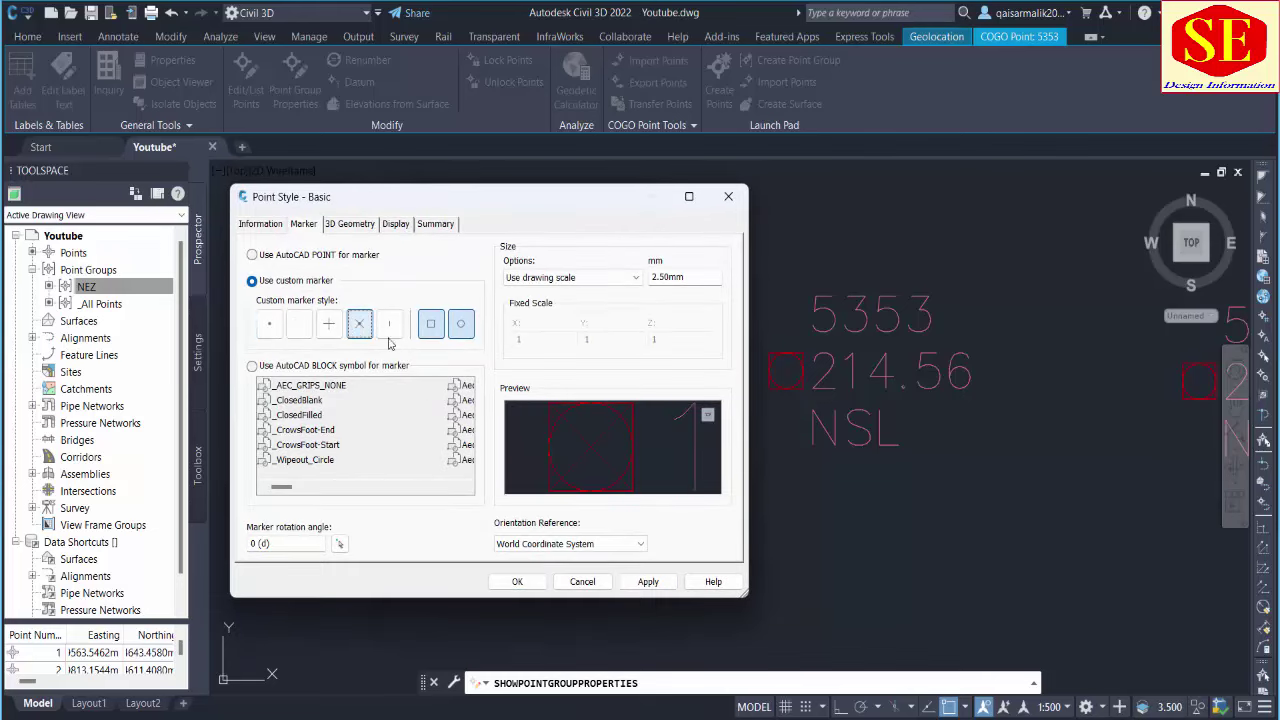
left_click(358, 228)
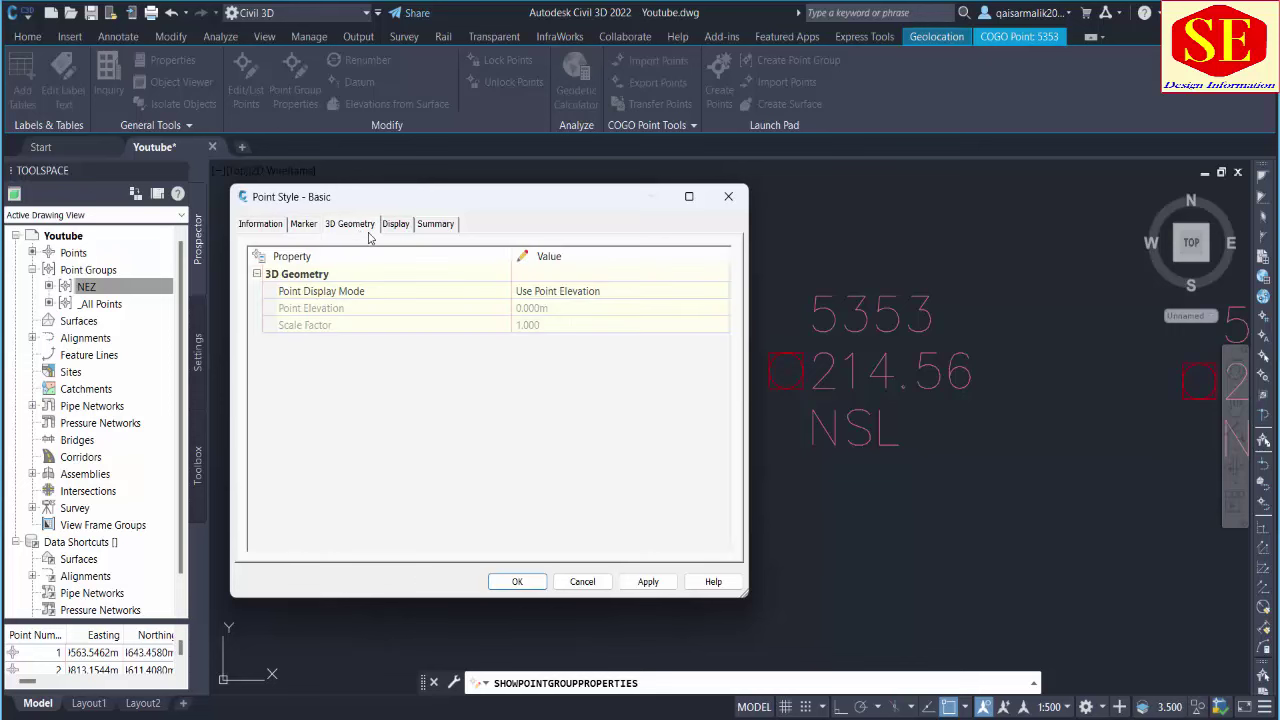
left_click(395, 226)
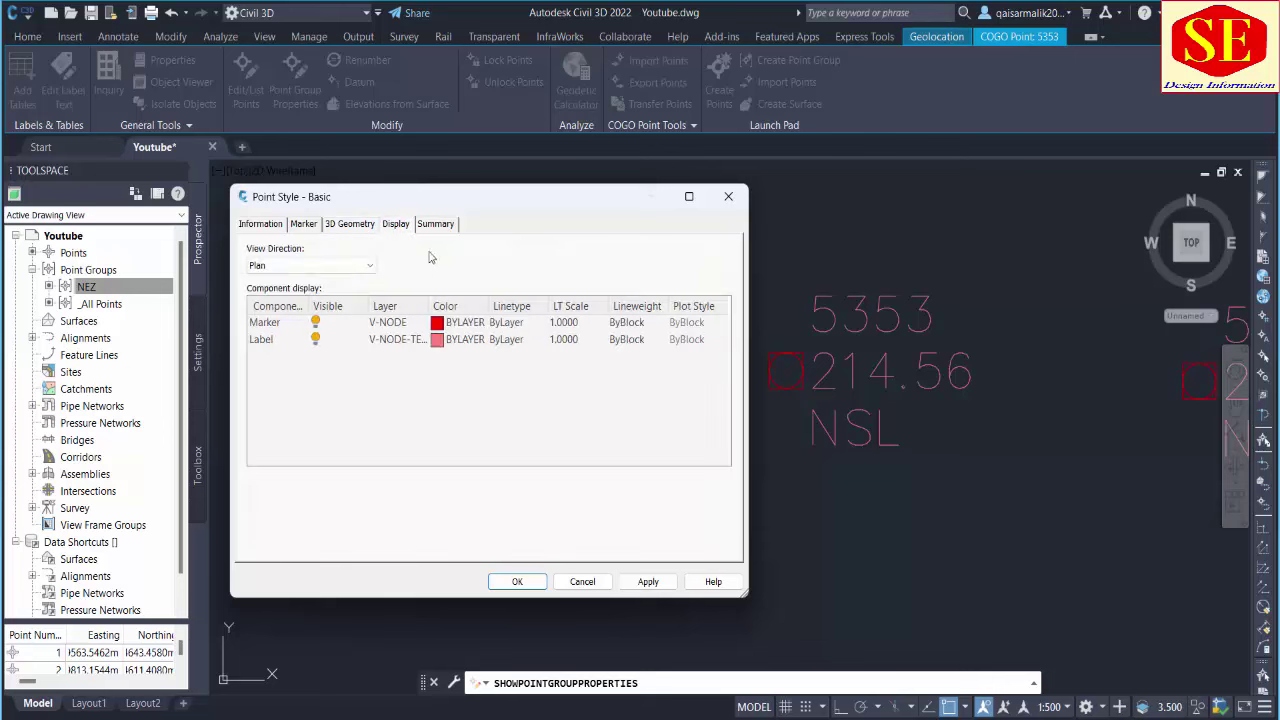
left_click(426, 232)
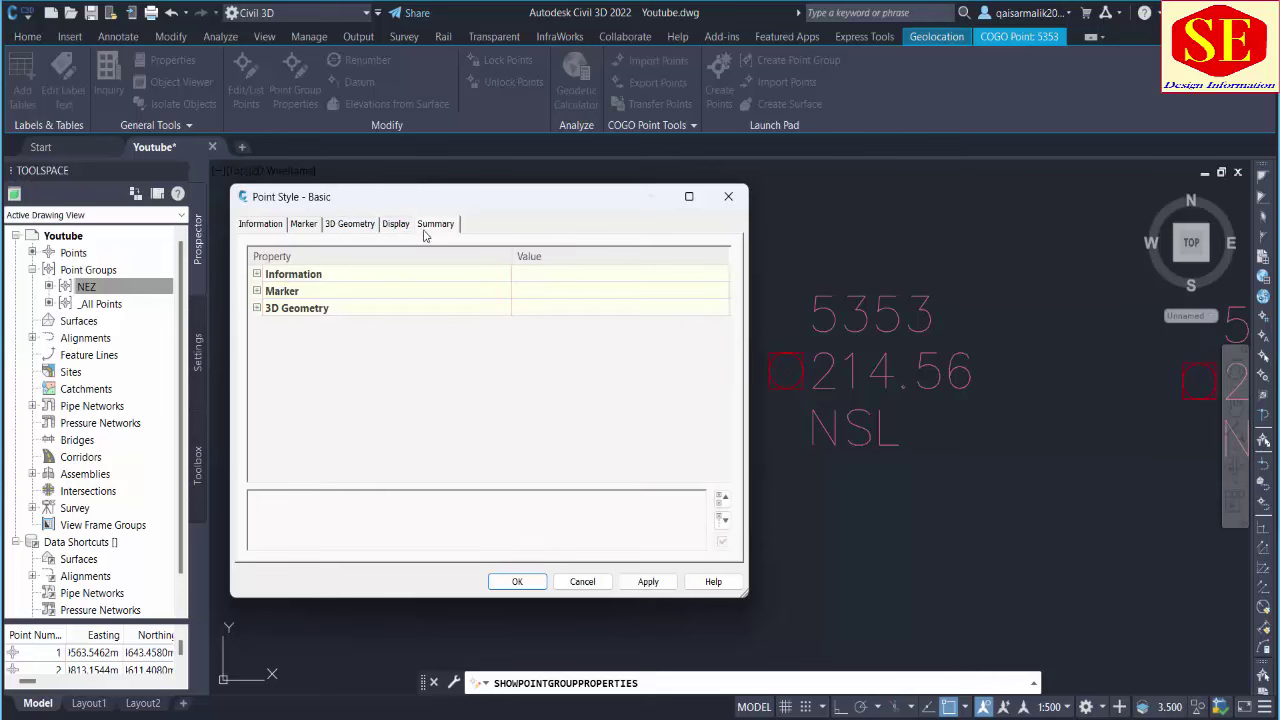
left_click(262, 274)
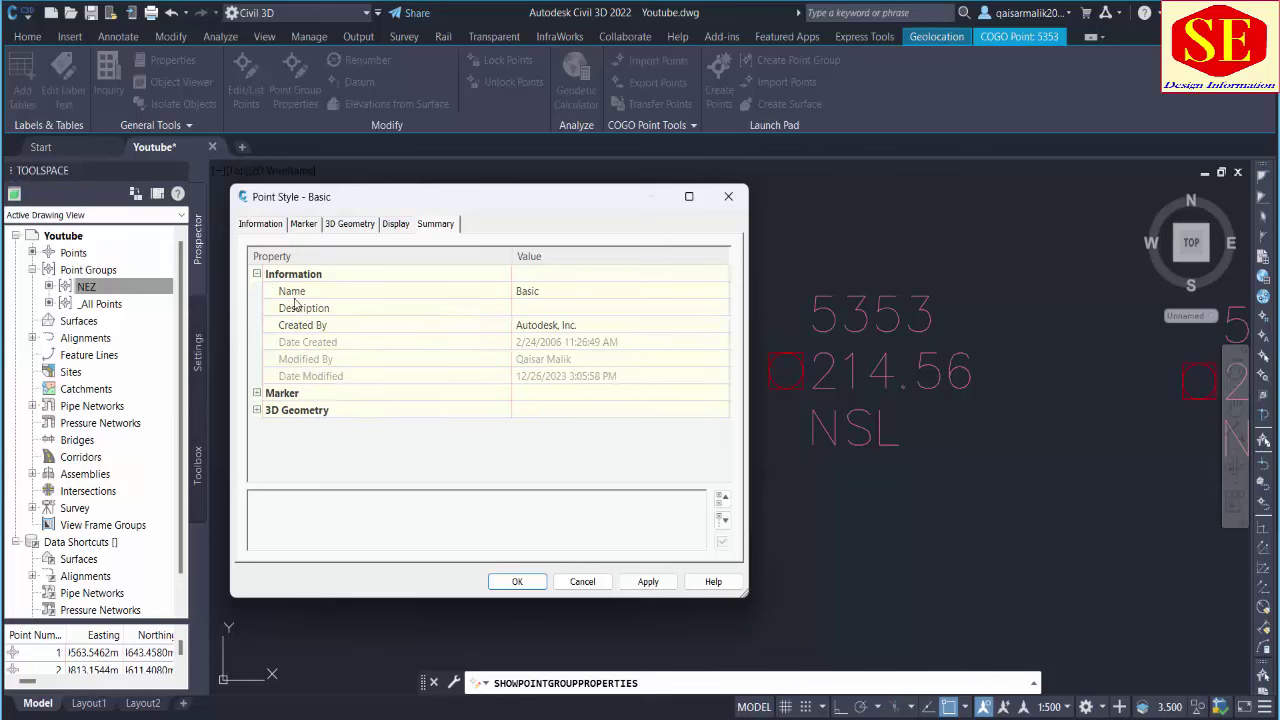
left_click(259, 226)
left_click(300, 226)
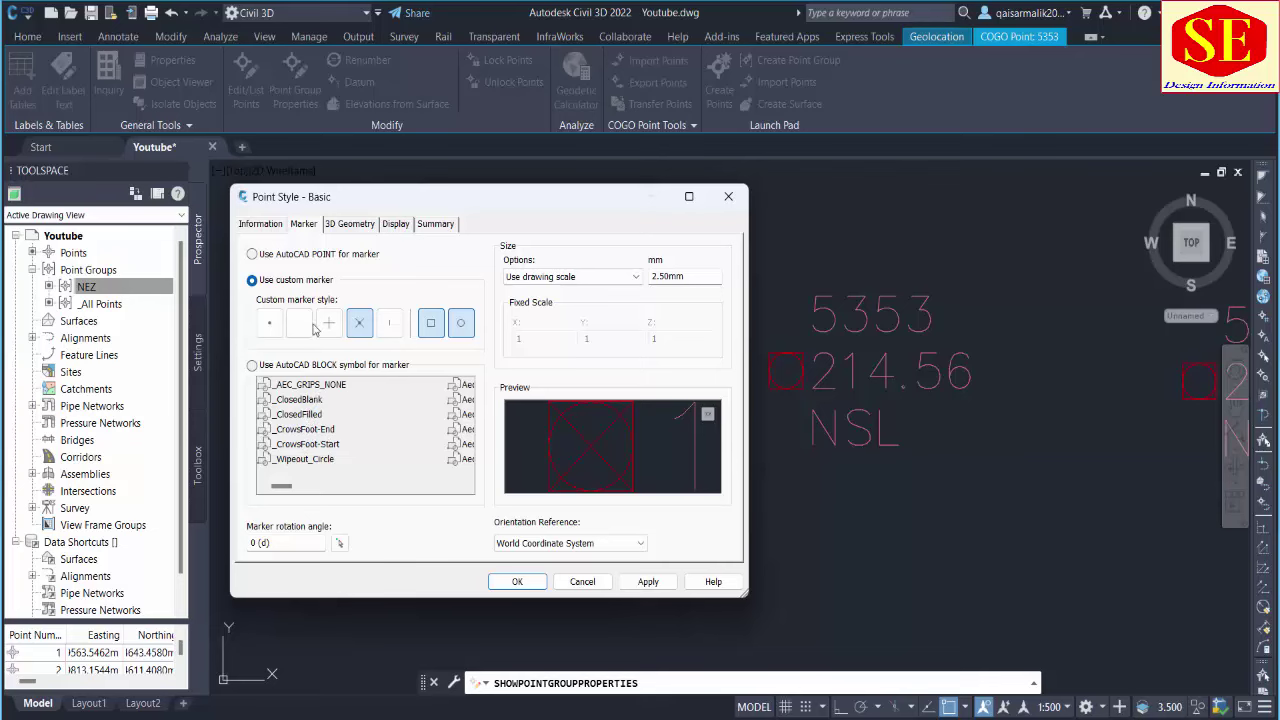
- Close the point style editor and pan and zoom to inspect points 1063, 1064 and 1066
key("Return")
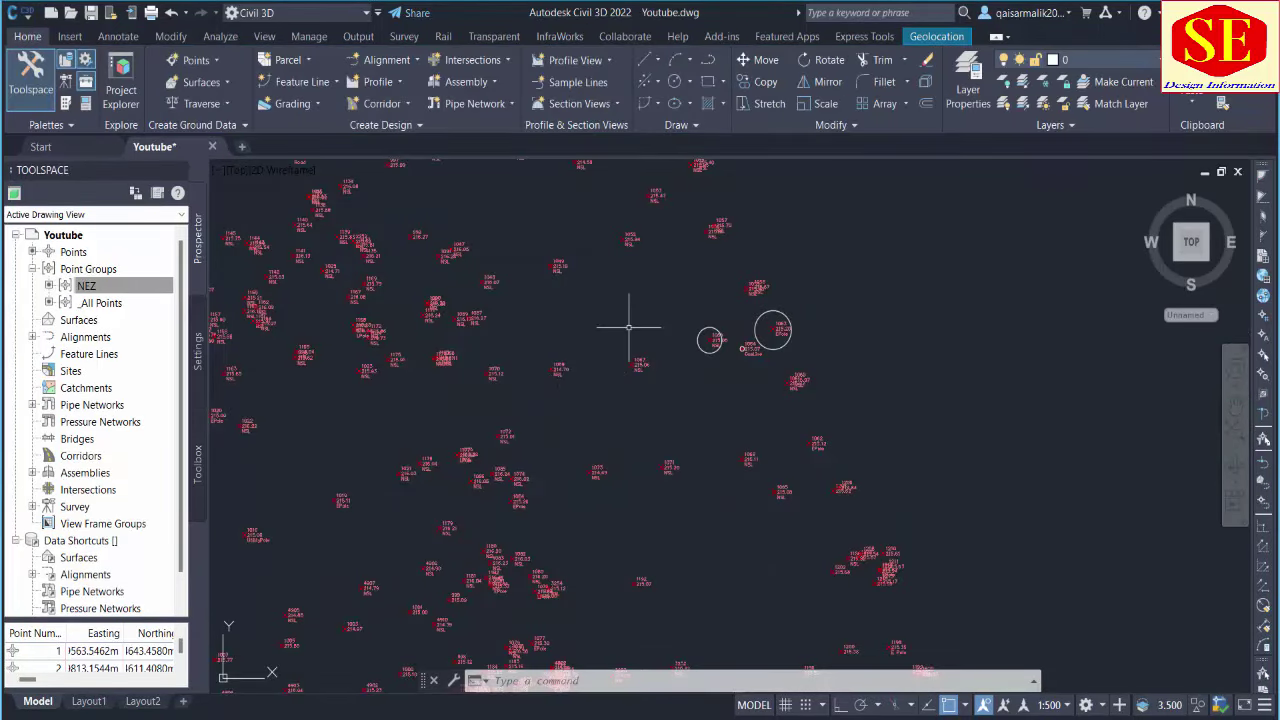
middle_click_drag(423, 309, 571, 365)
scroll(565, 313, "up", 2)
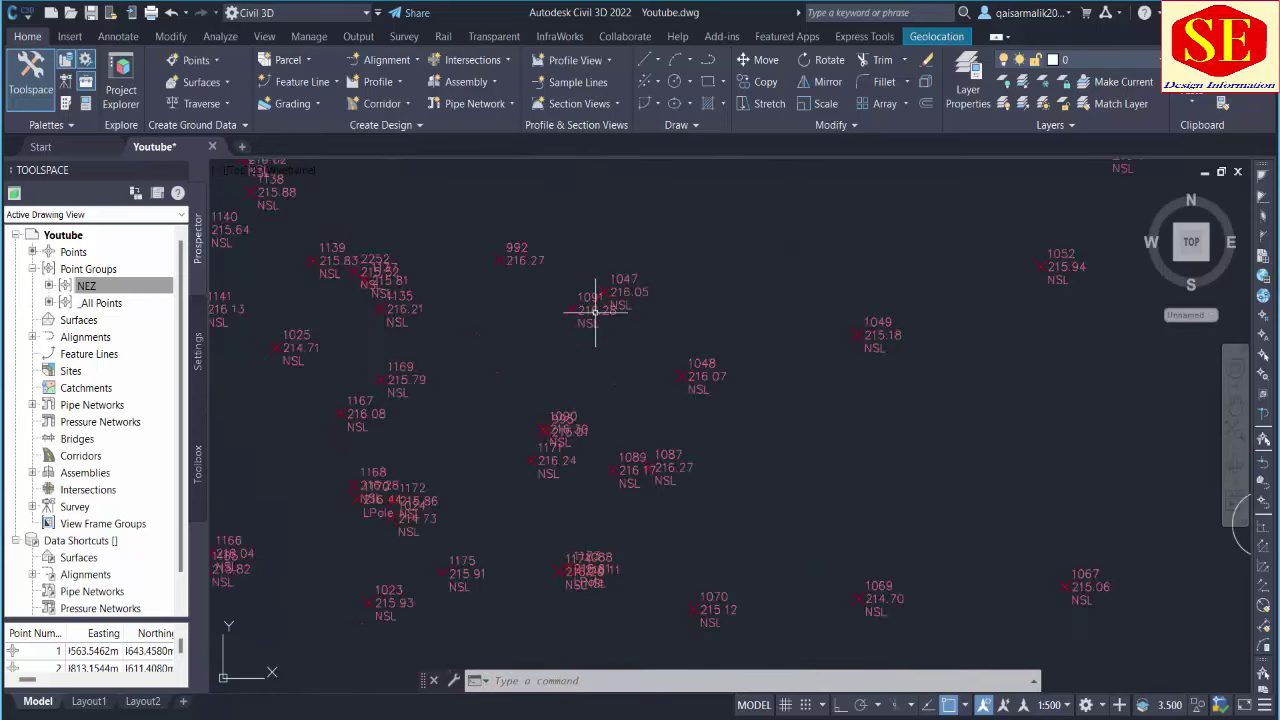
scroll(590, 311, "up", 4)
scroll(383, 312, "down", 3)
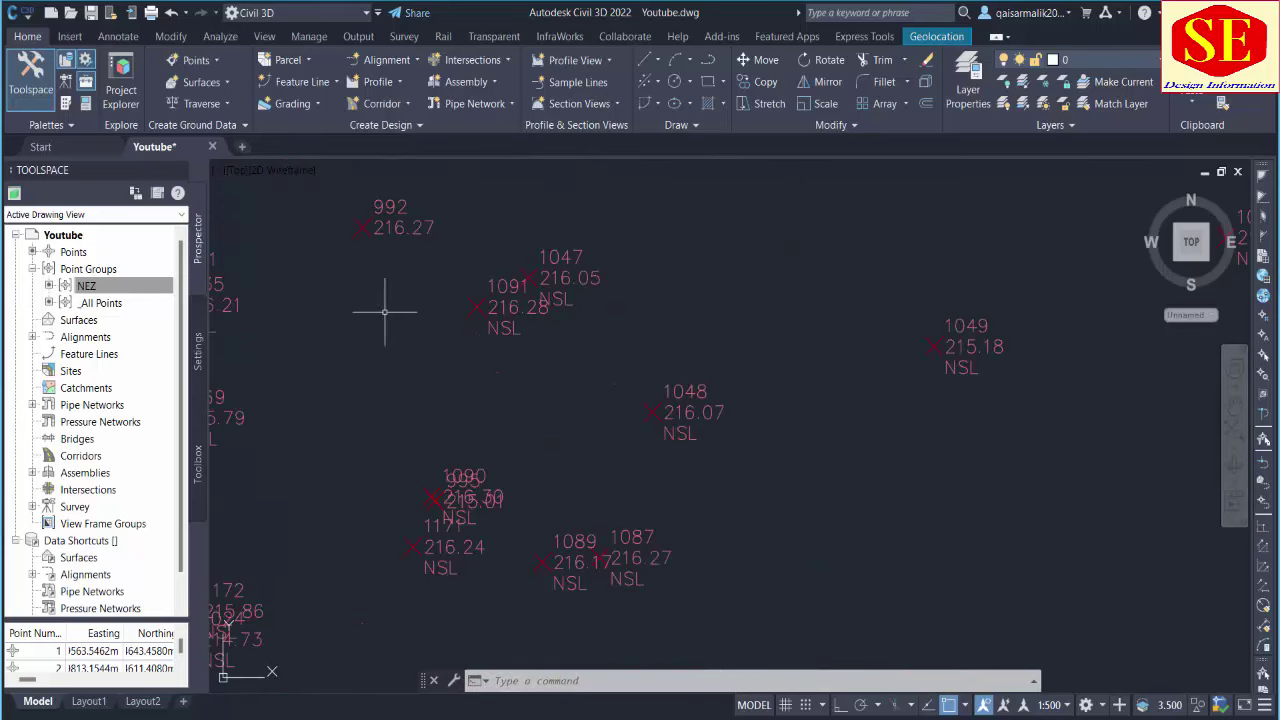
middle_click_drag(449, 429, 265, 355)
scroll(604, 380, "down", 2)
middle_click_drag(604, 380, 300, 371)
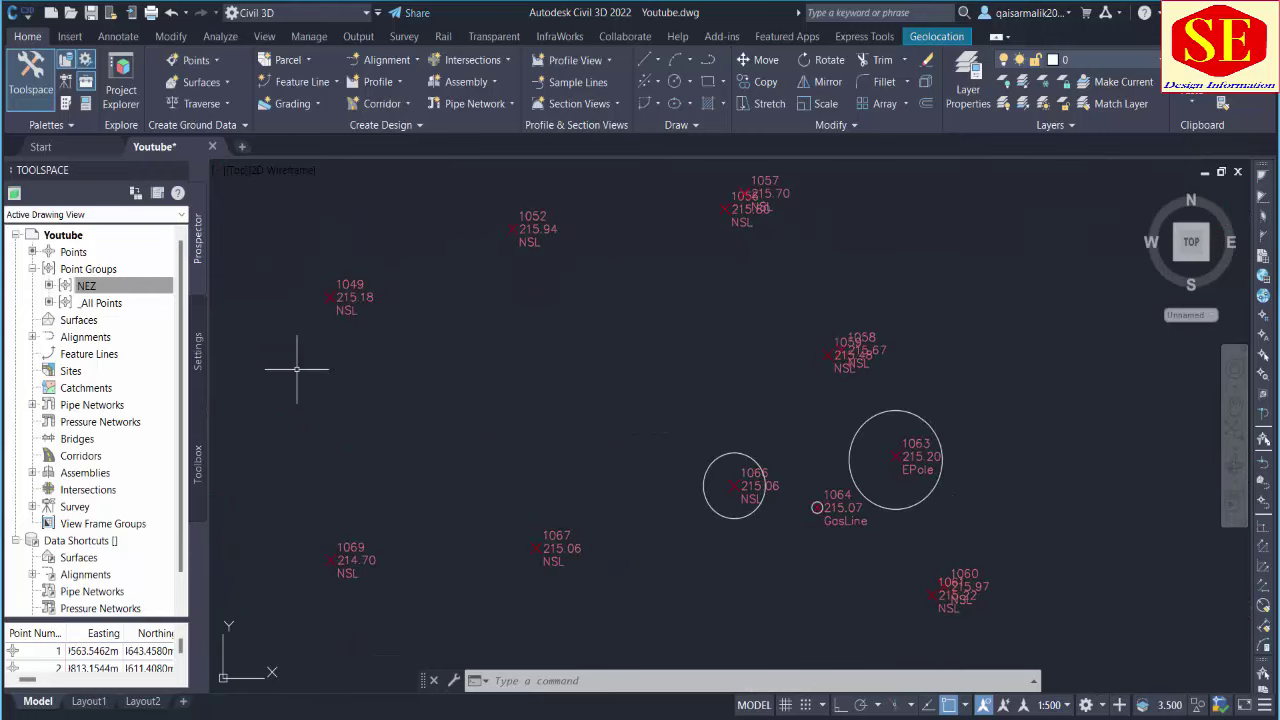
scroll(800, 440, "up", 2)
scroll(895, 472, "up", 2)
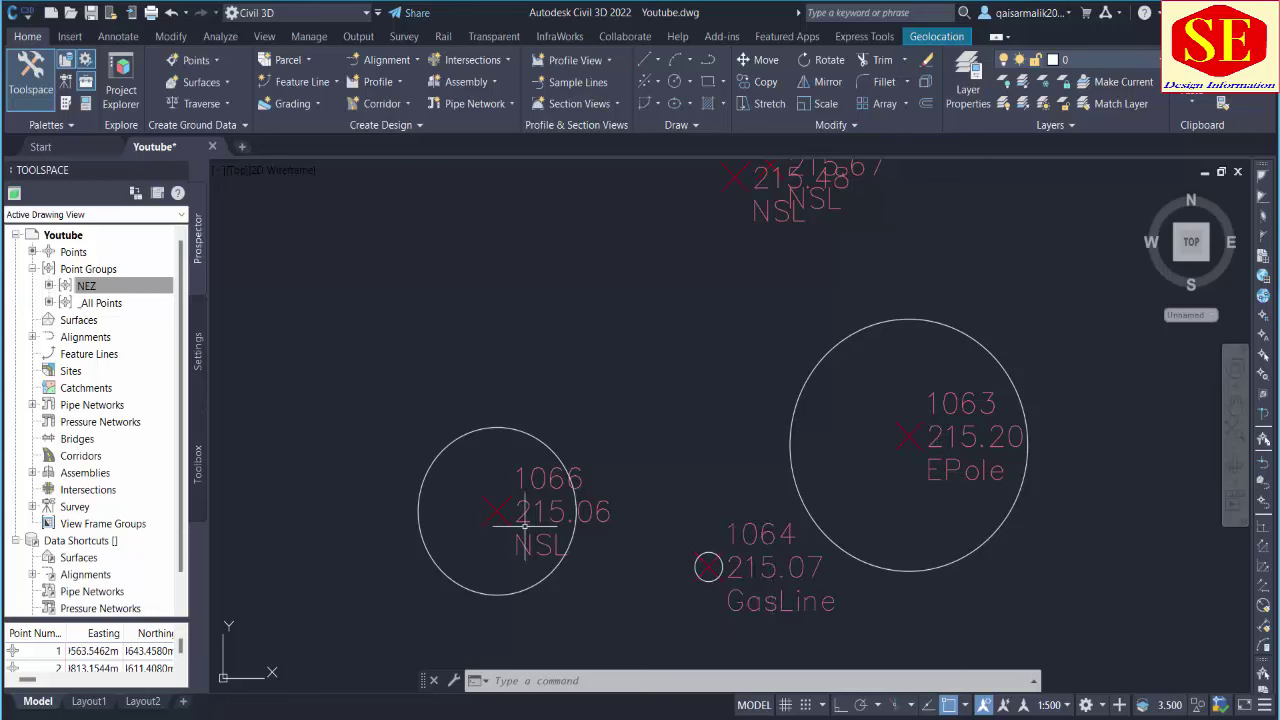
scroll(520, 513, "down", 2)
middle_click_drag(679, 507, 636, 416)
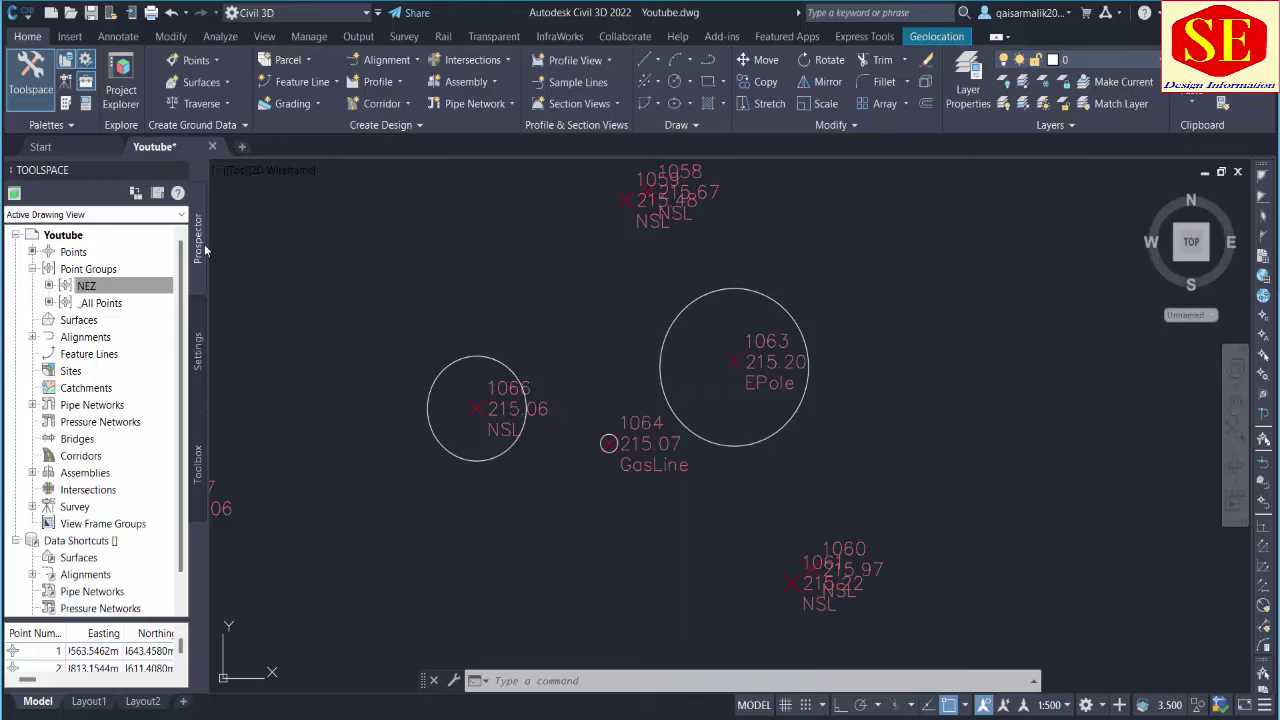
- Open Edit Keys for the Civil 3D set under Settings > Point > Description Key Sets
left_click(197, 345)
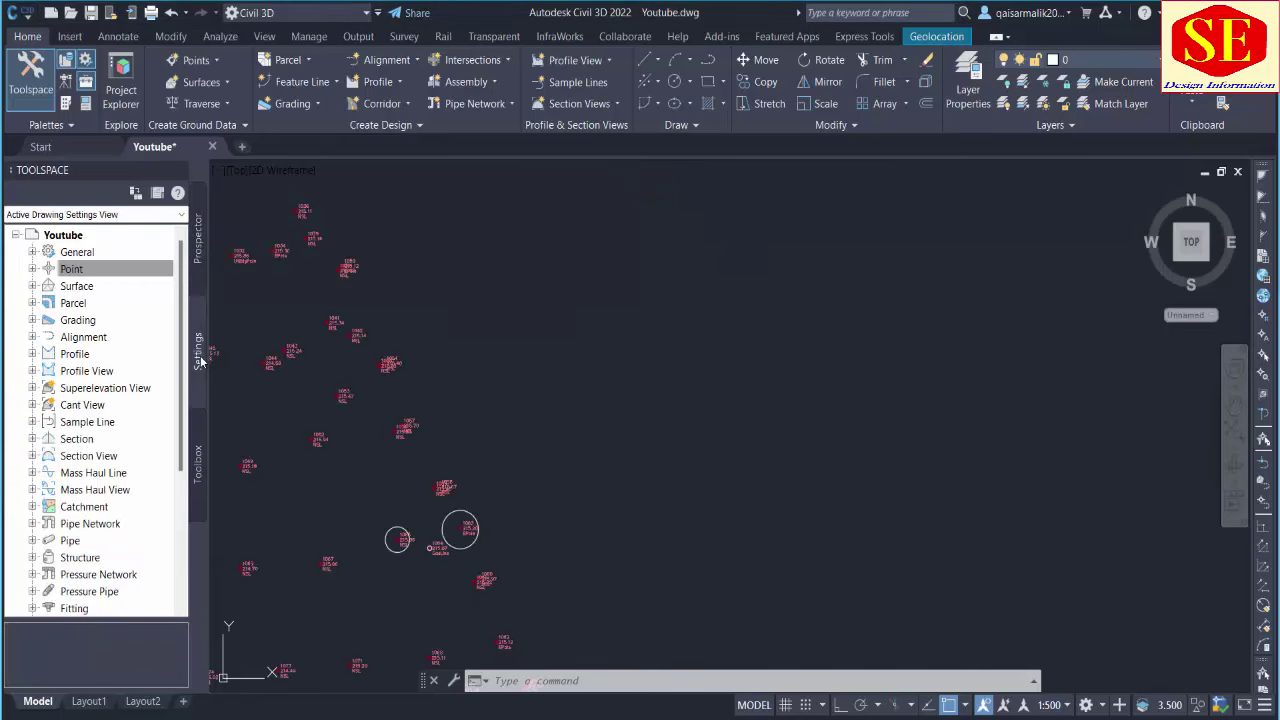
left_click(200, 238)
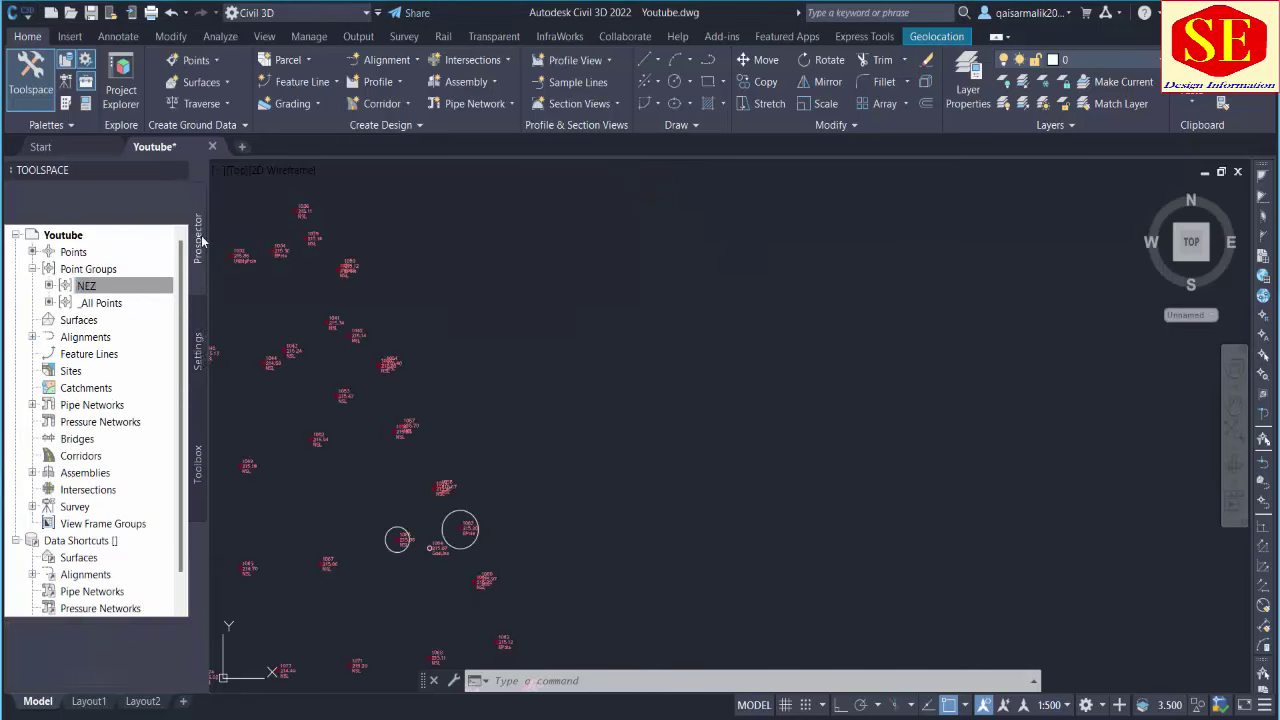
left_click(200, 340)
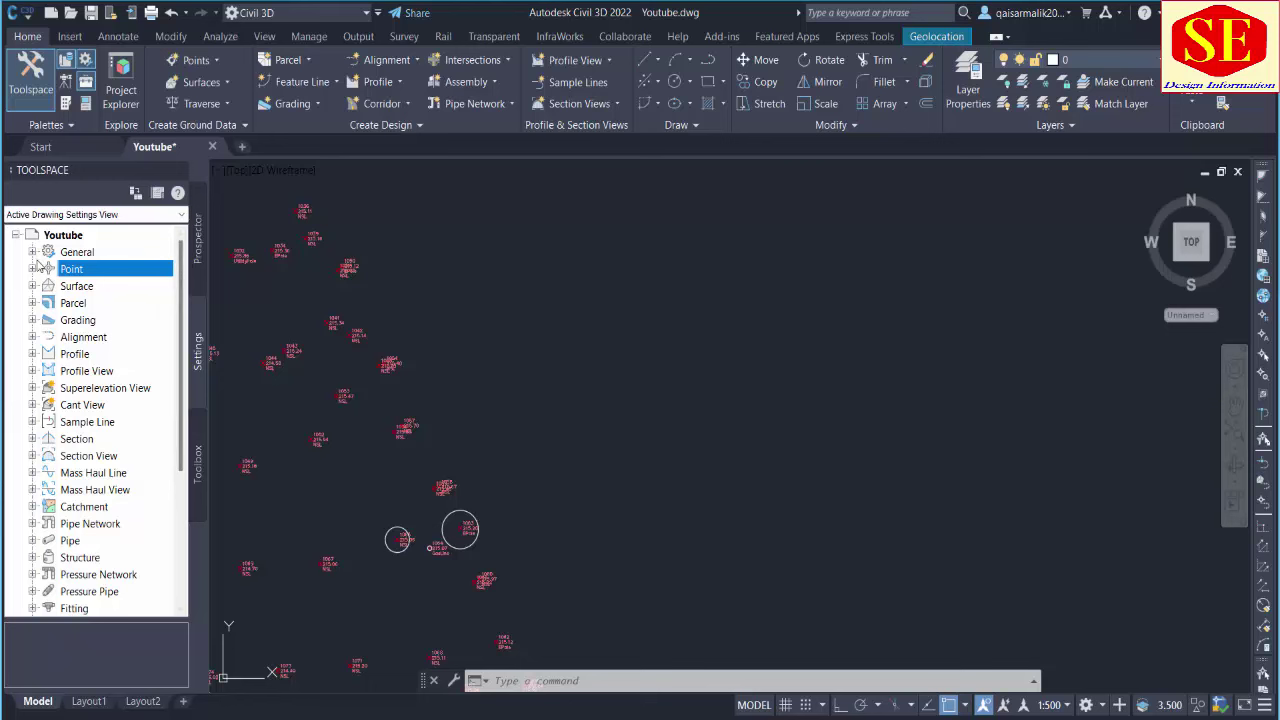
left_click(33, 269)
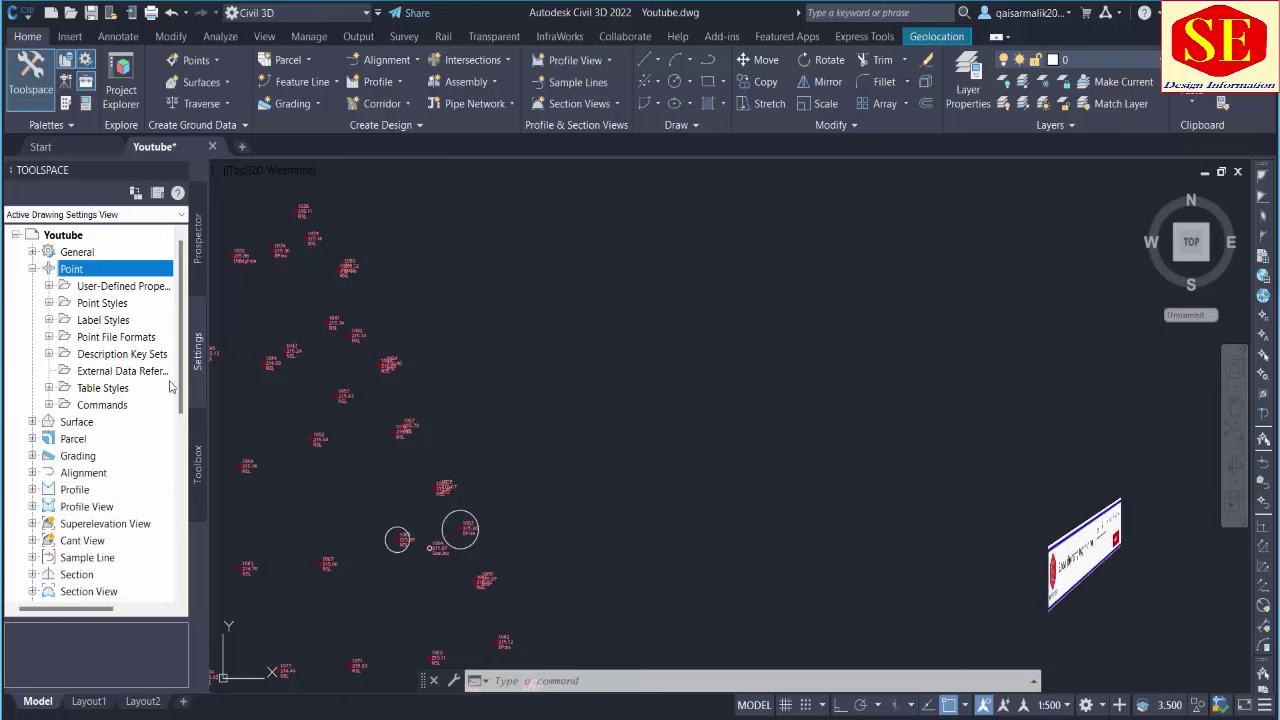
left_click(138, 356)
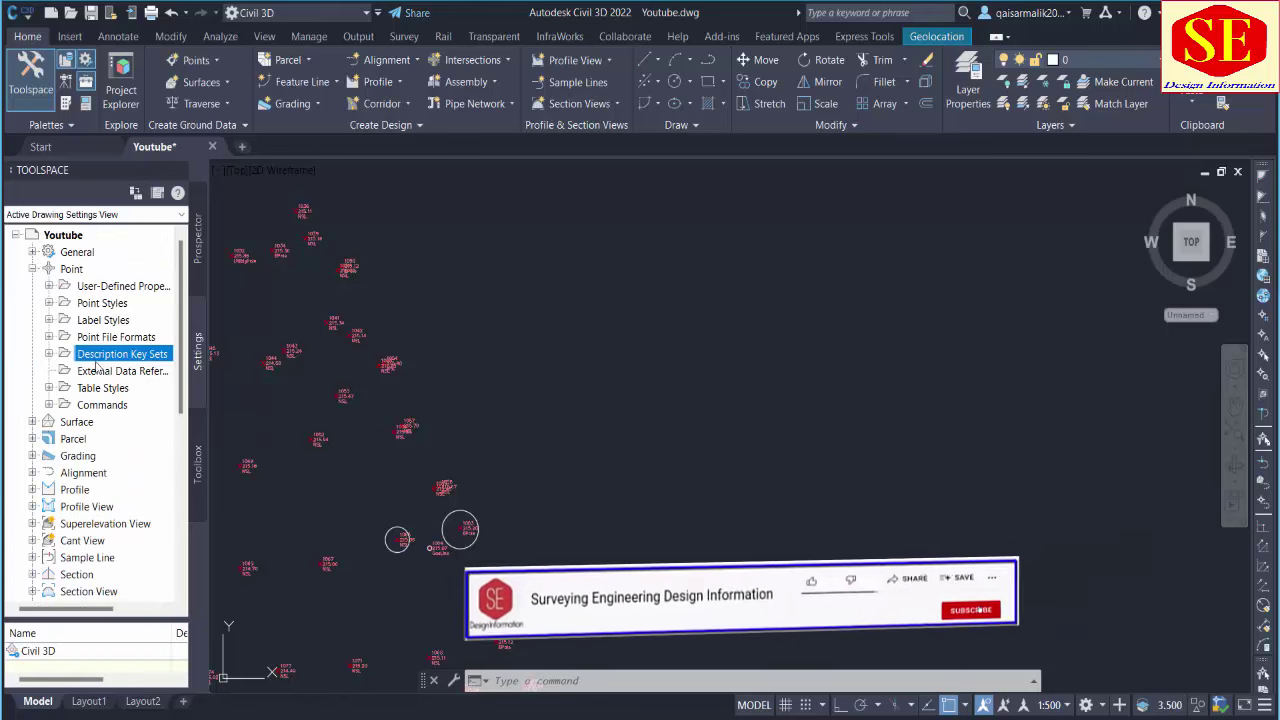
left_click(49, 354)
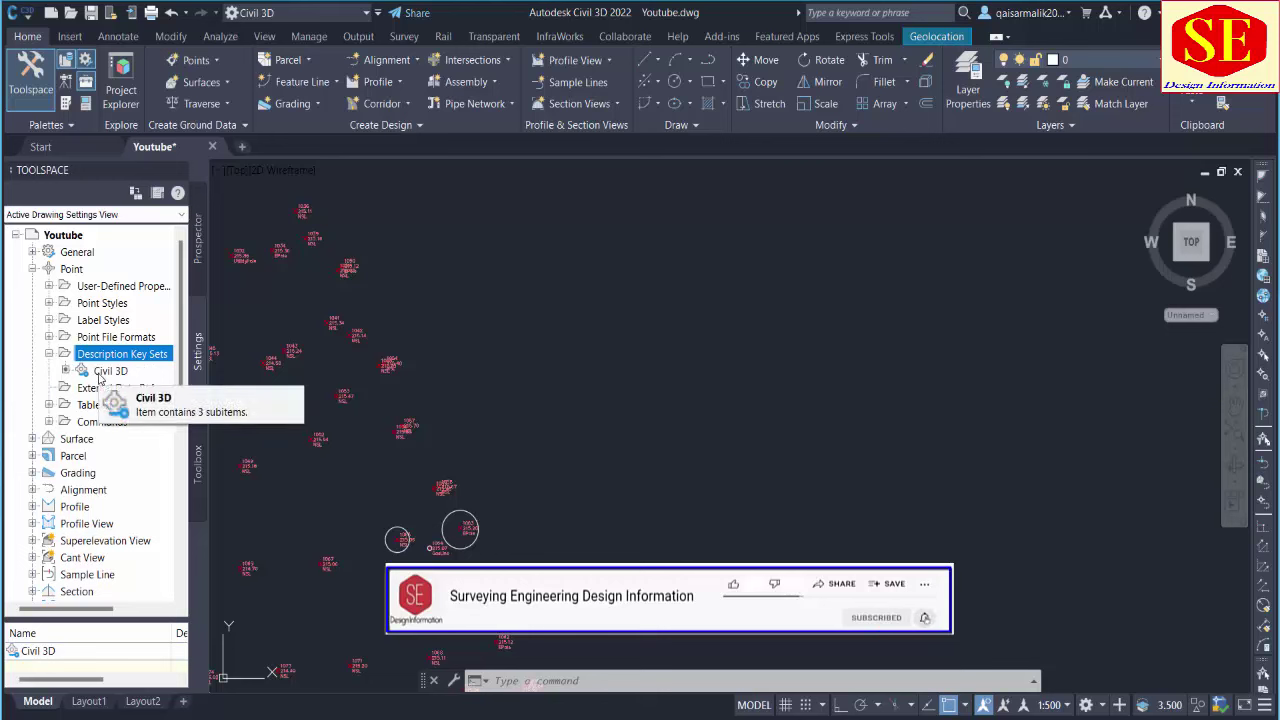
left_click(99, 371)
right_click(99, 378)
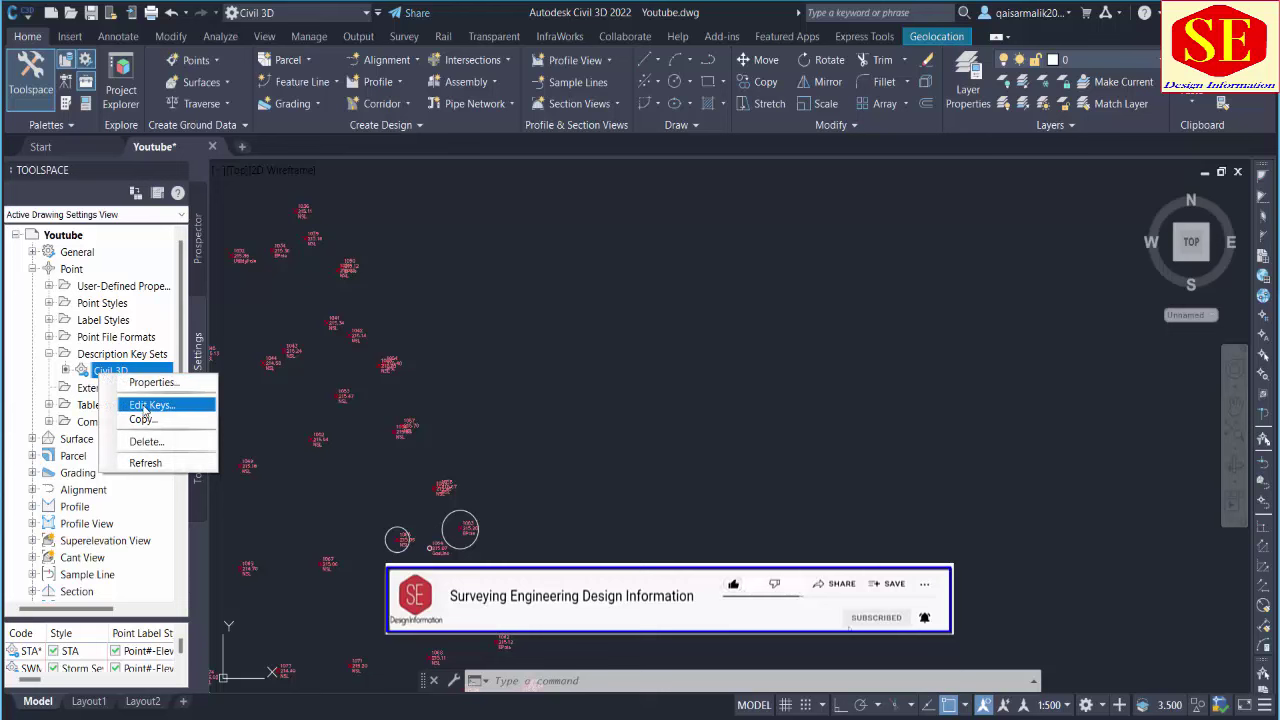
left_click(145, 406)
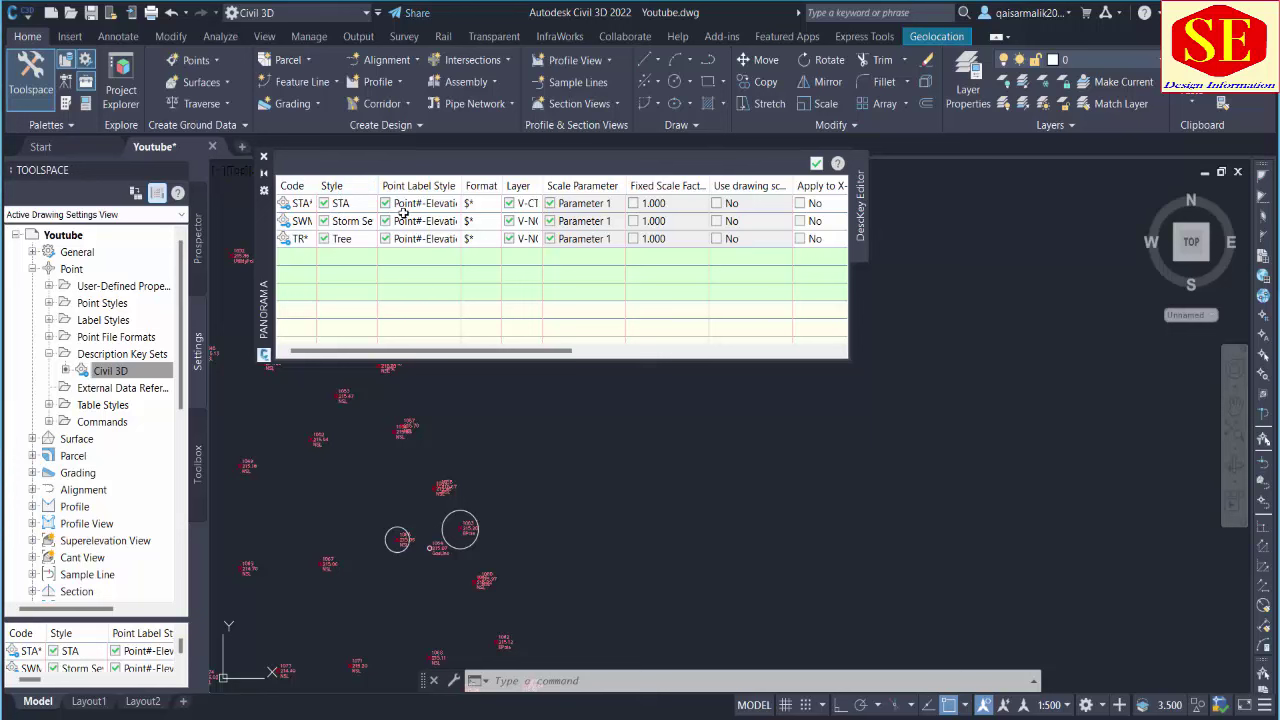
- Delete the TR, SWM and STA description keys
left_click(349, 239)
right_click(349, 240)
left_click(380, 284)
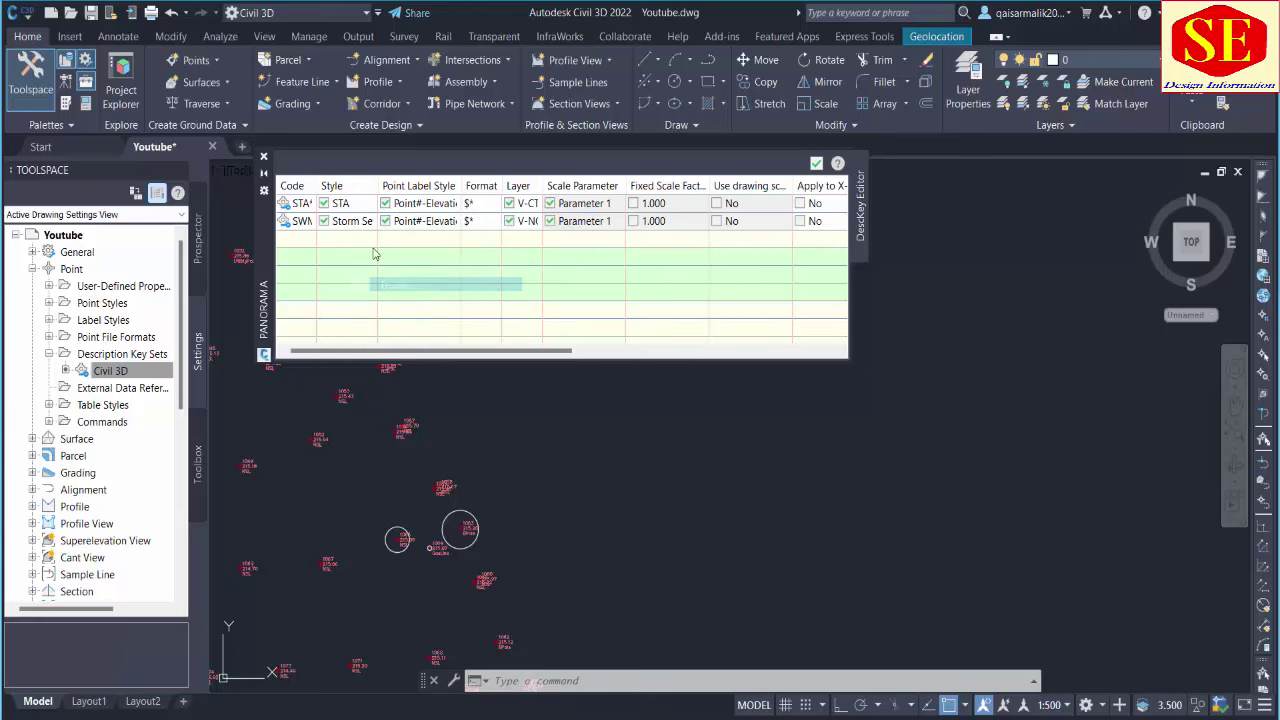
left_click(360, 220)
right_click(365, 220)
left_click(395, 265)
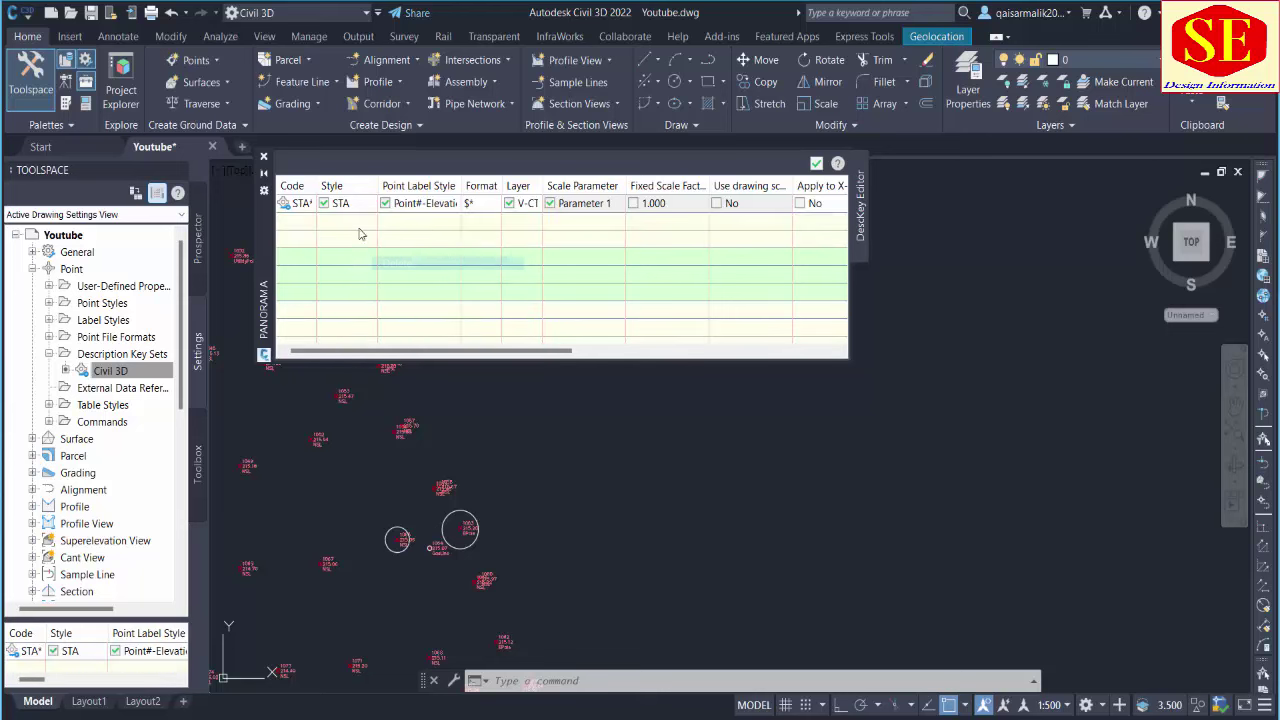
left_click(330, 204)
right_click(330, 204)
left_click(360, 249)
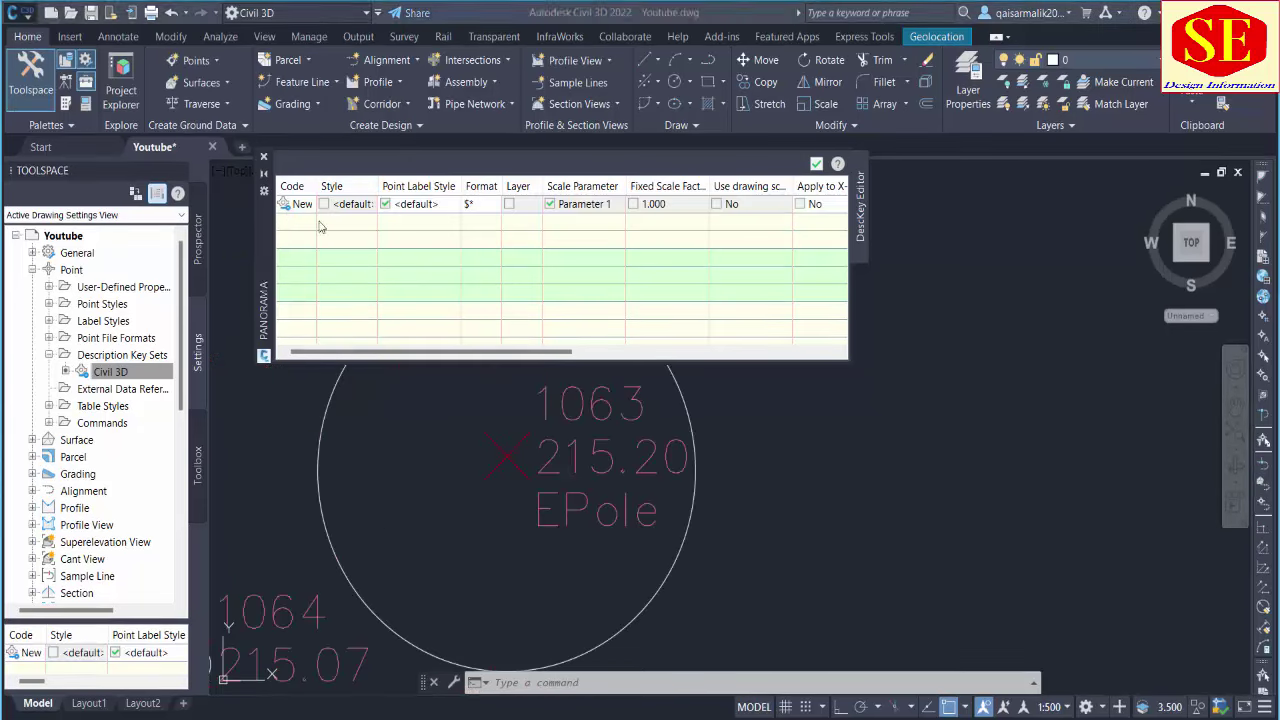
- Add four new default description key rows to the set
left_click(293, 205)
right_click(297, 215)
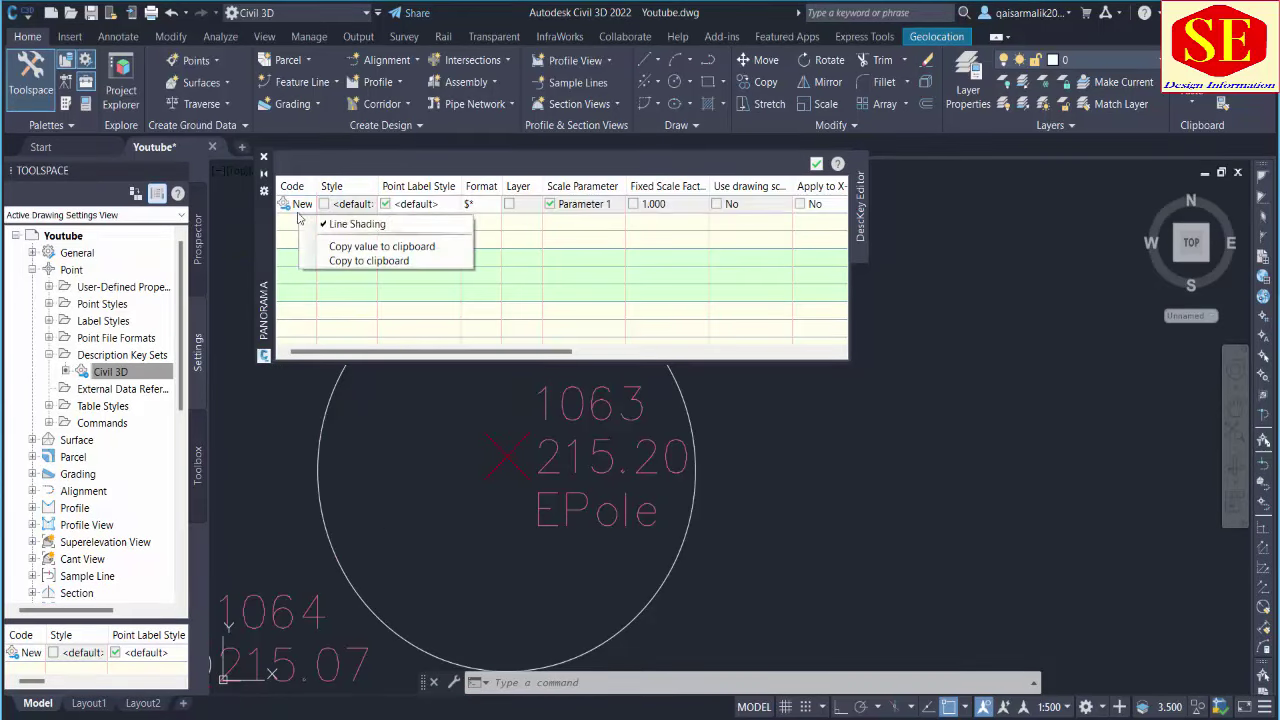
left_click(302, 238)
right_click(297, 230)
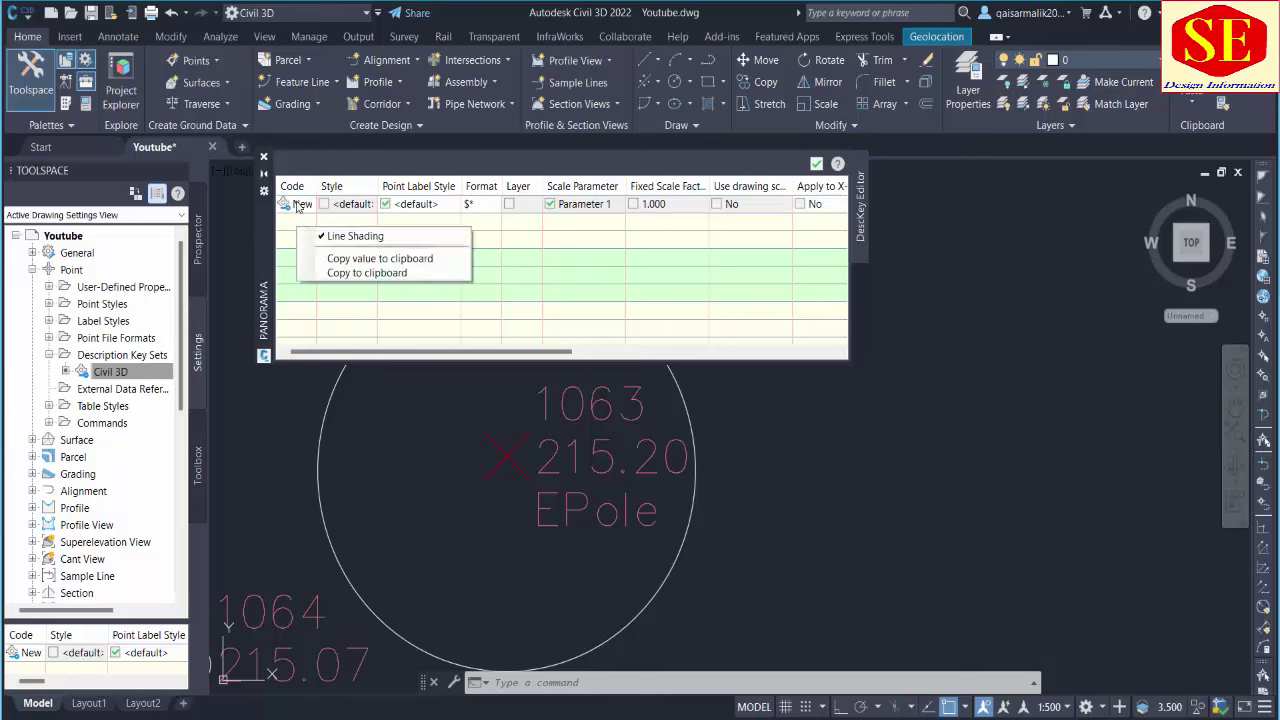
left_click(296, 200)
right_click(296, 198)
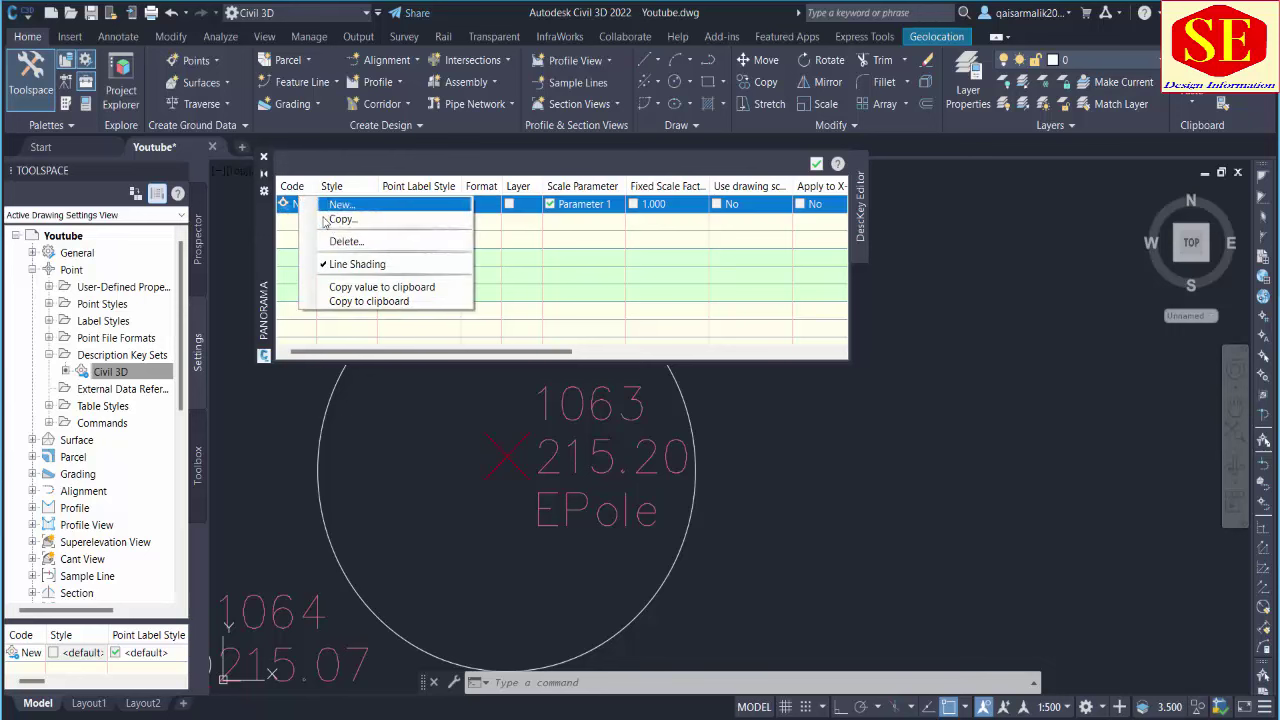
left_click(333, 206)
right_click(293, 207)
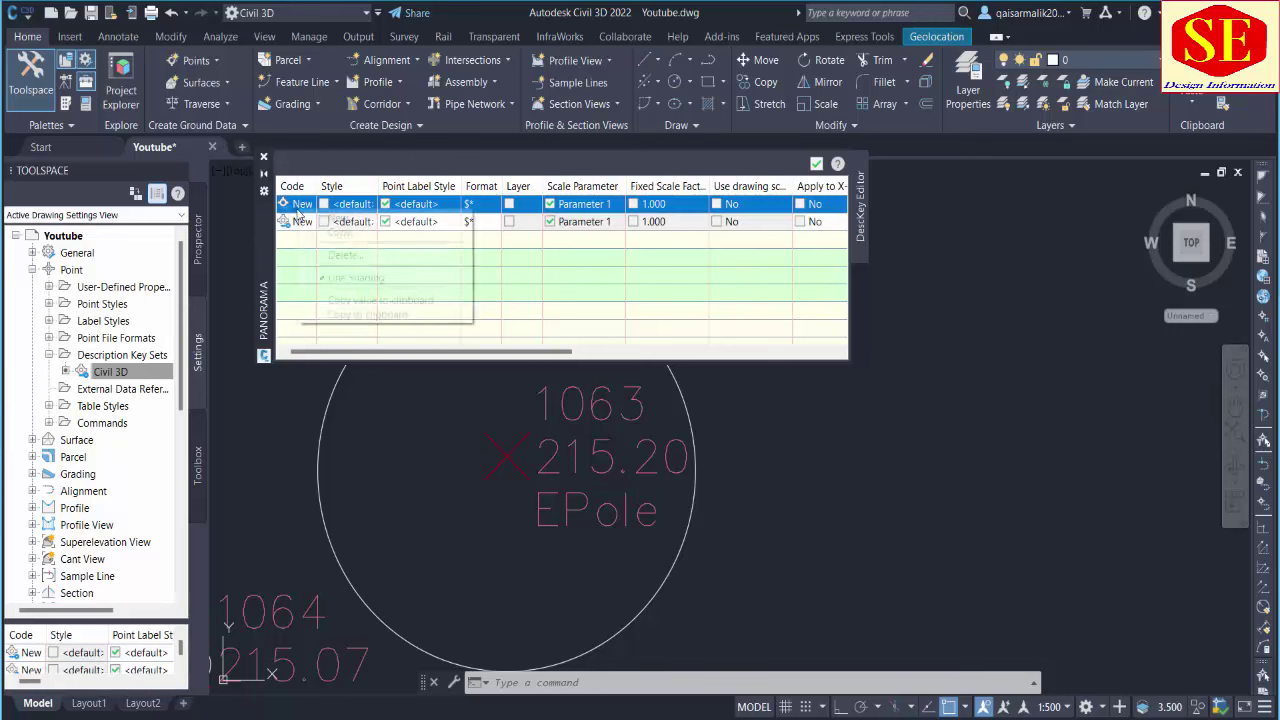
left_click(320, 214)
right_click(317, 208)
left_click(320, 214)
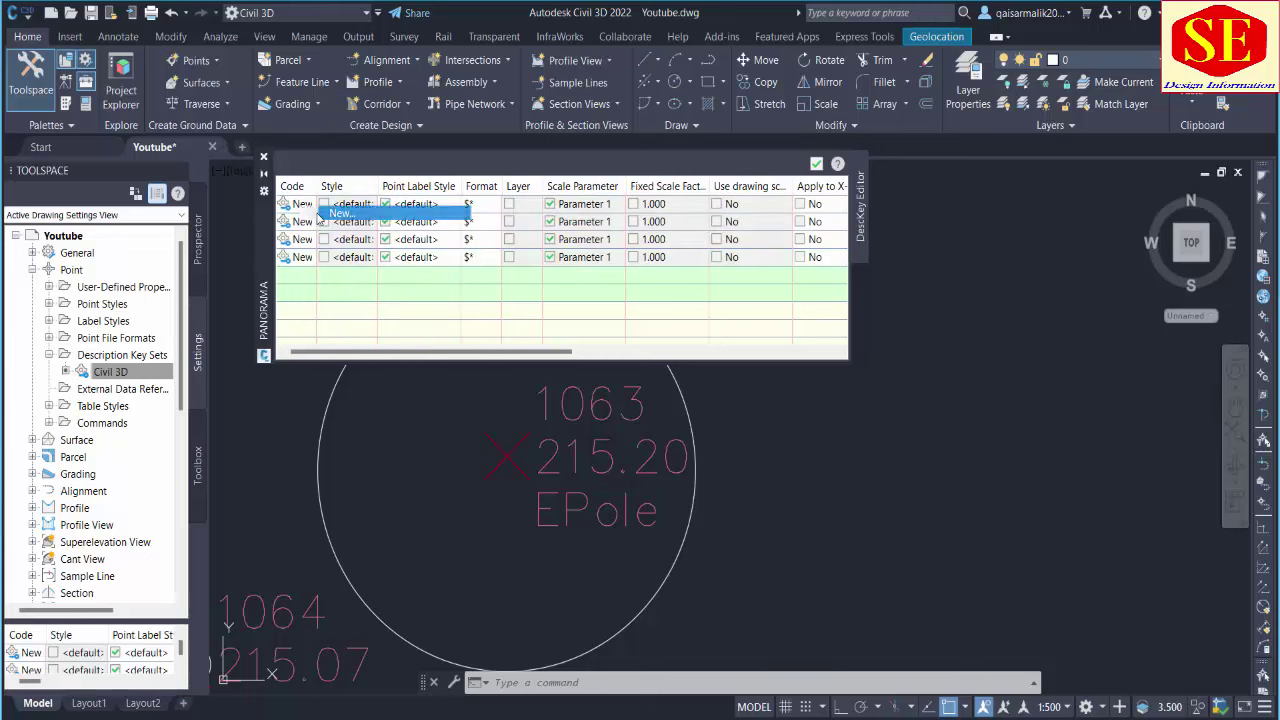
right_click(318, 206)
left_click(335, 213)
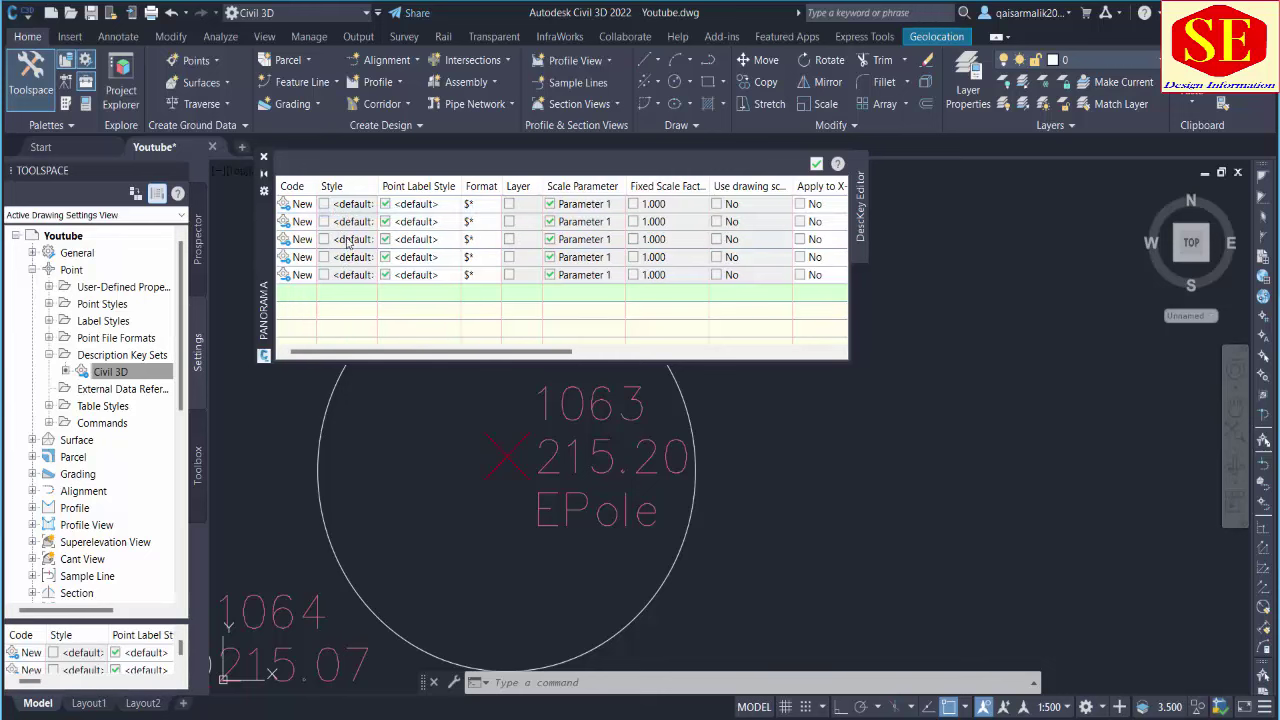
- Delete the fifth, fourth, third and second key rows, leaving one key
right_click(340, 277)
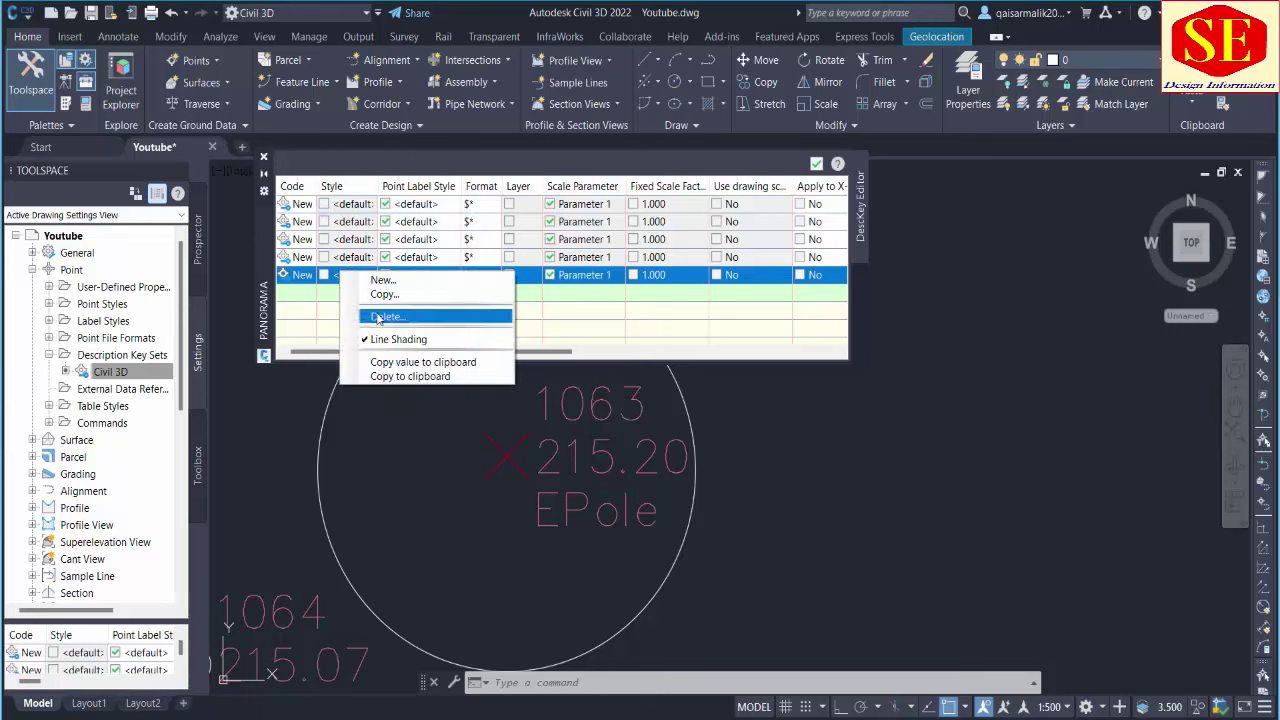
left_click(372, 316)
right_click(352, 258)
left_click(390, 304)
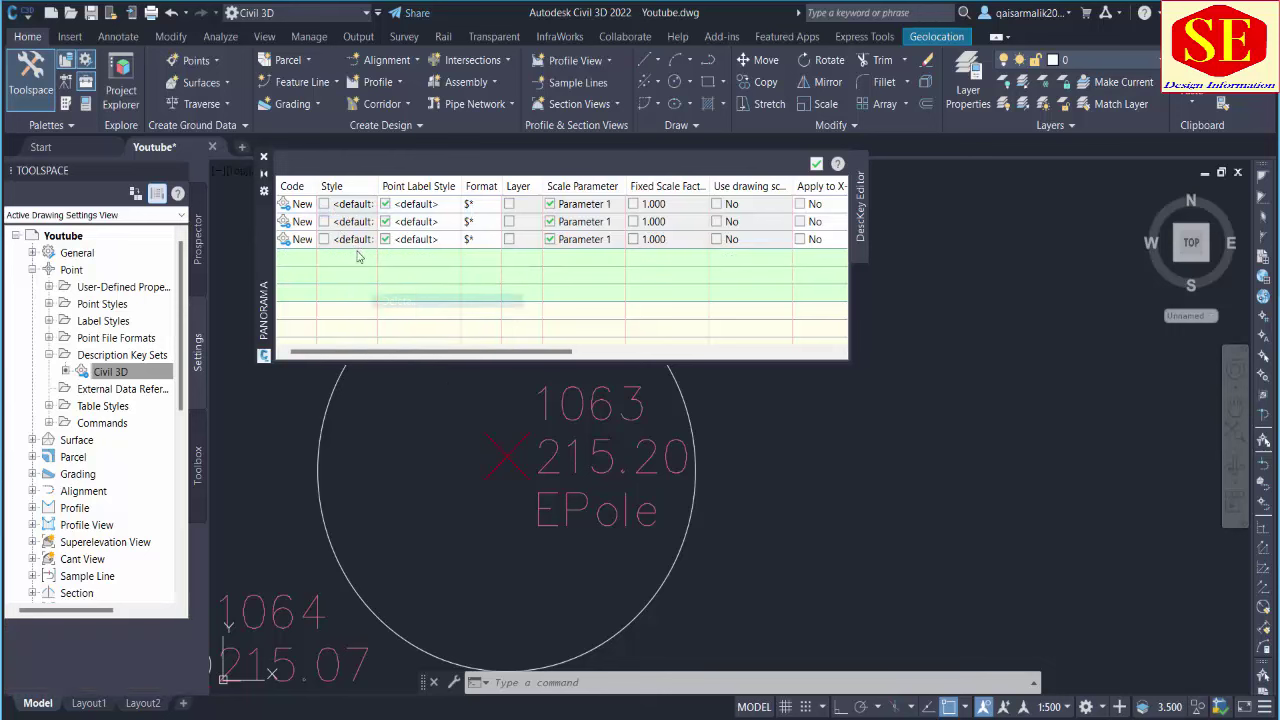
right_click(350, 240)
left_click(378, 288)
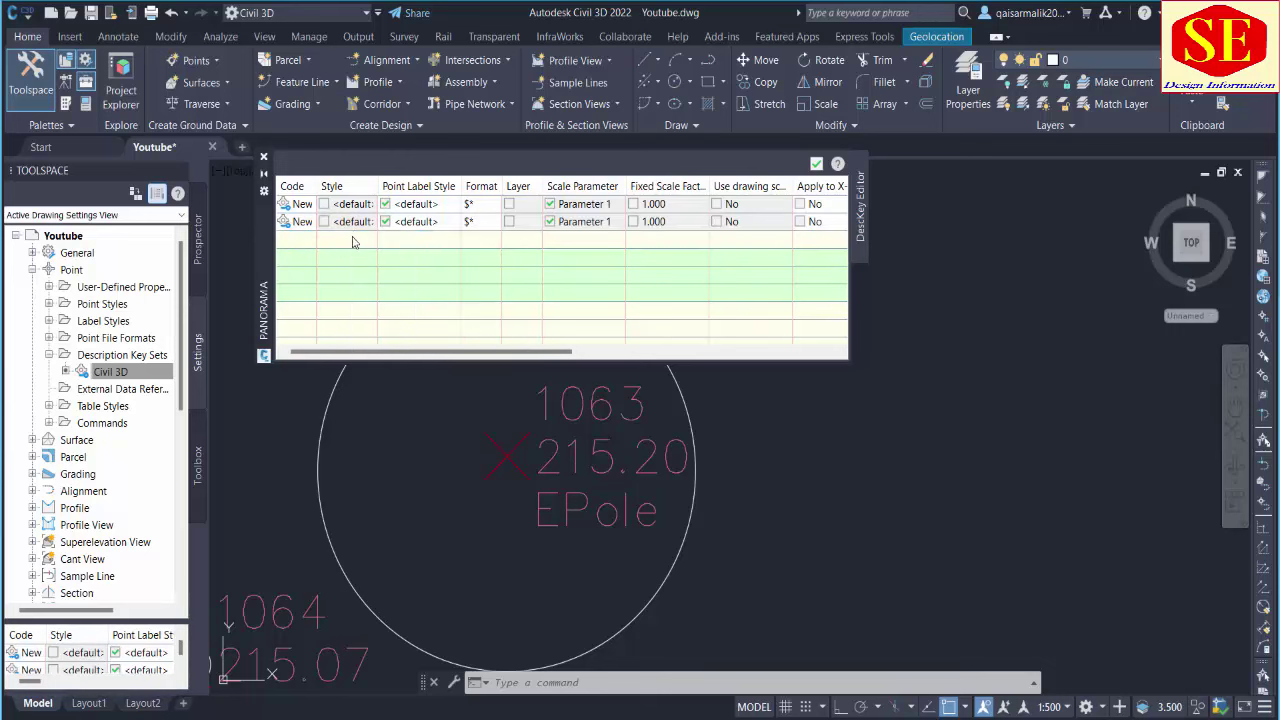
right_click(350, 222)
left_click(400, 265)
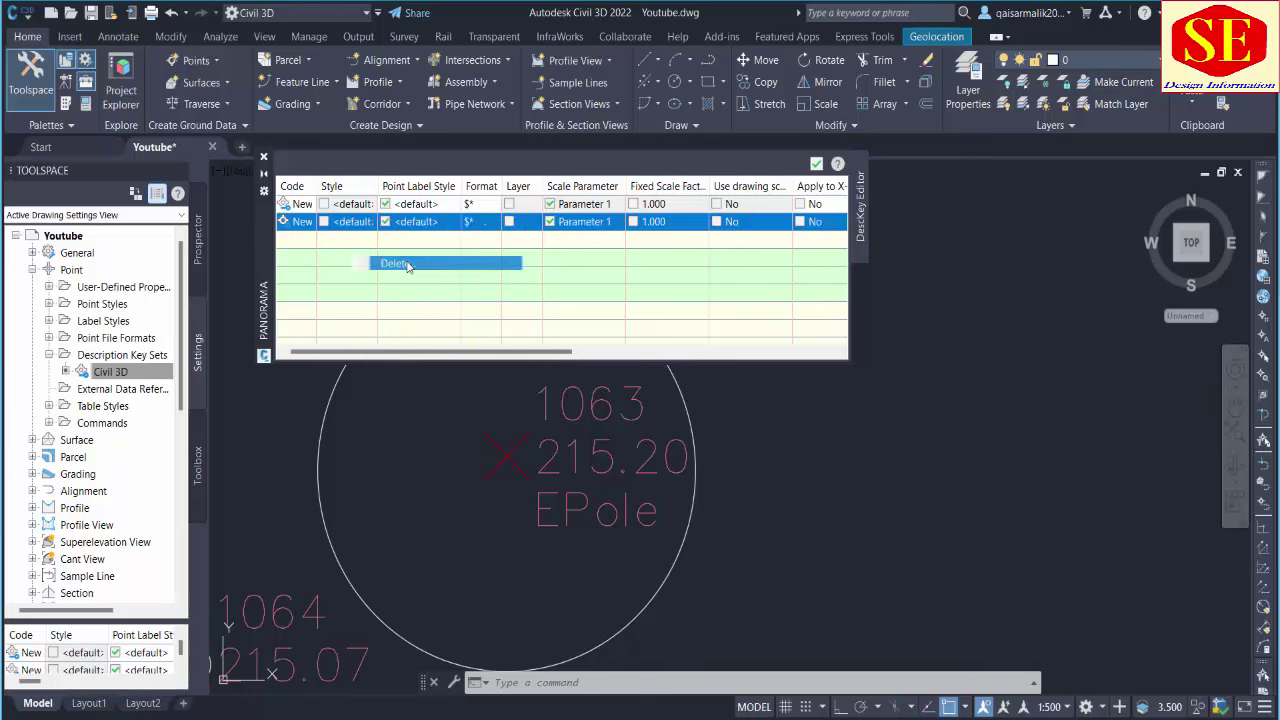
- Select the remaining key's default code text for replacement in capitals
left_click(298, 206)
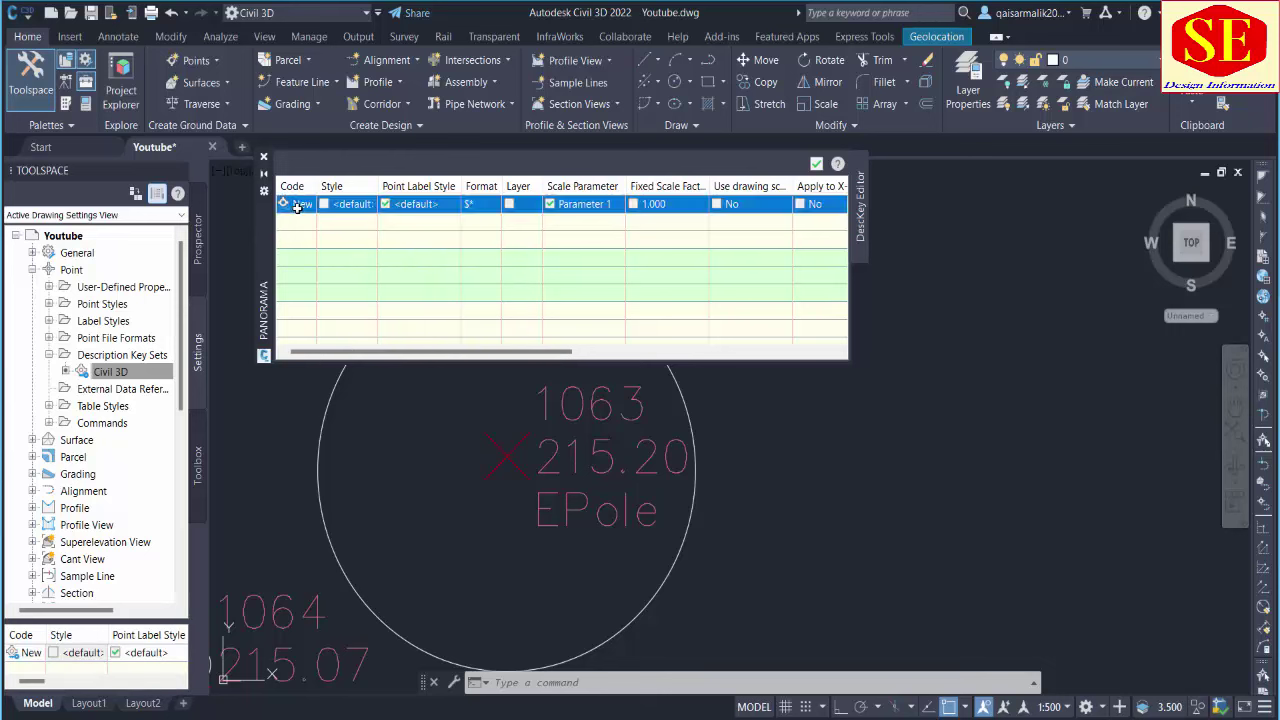
left_click(302, 204)
left_click_drag(311, 204, 283, 205)
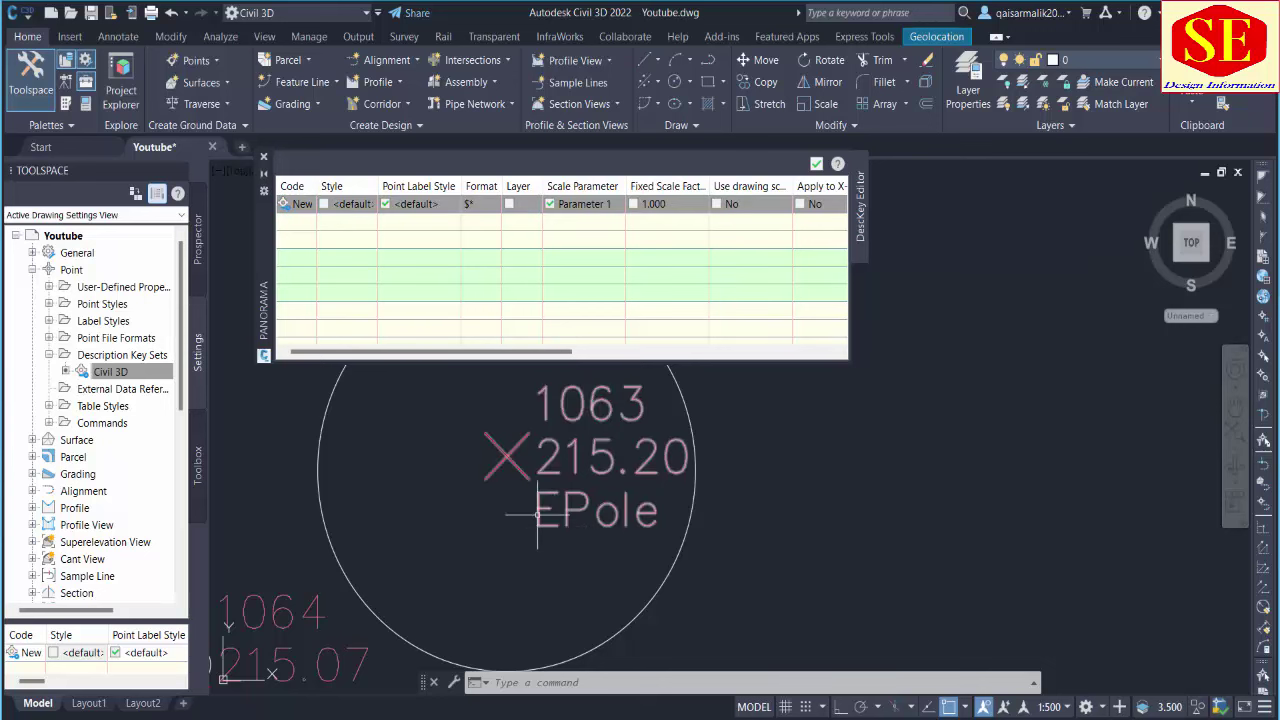
double_click(300, 204)
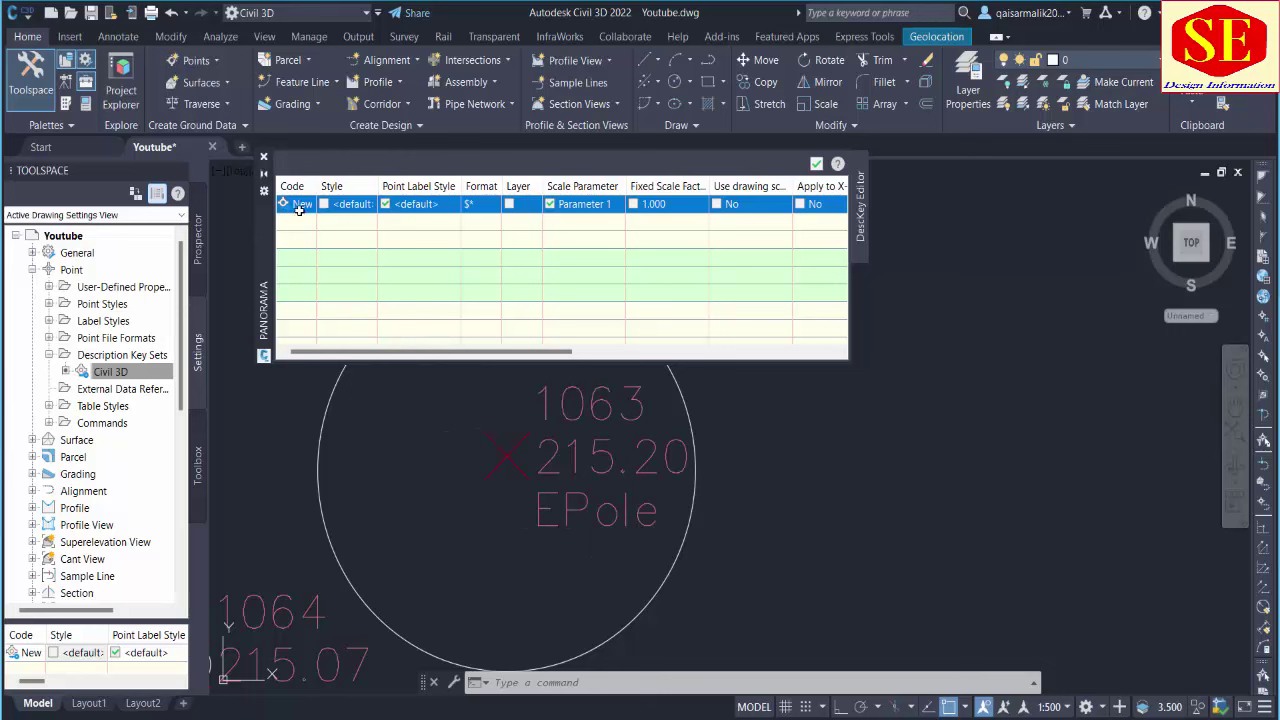
key("Caps_Lock")
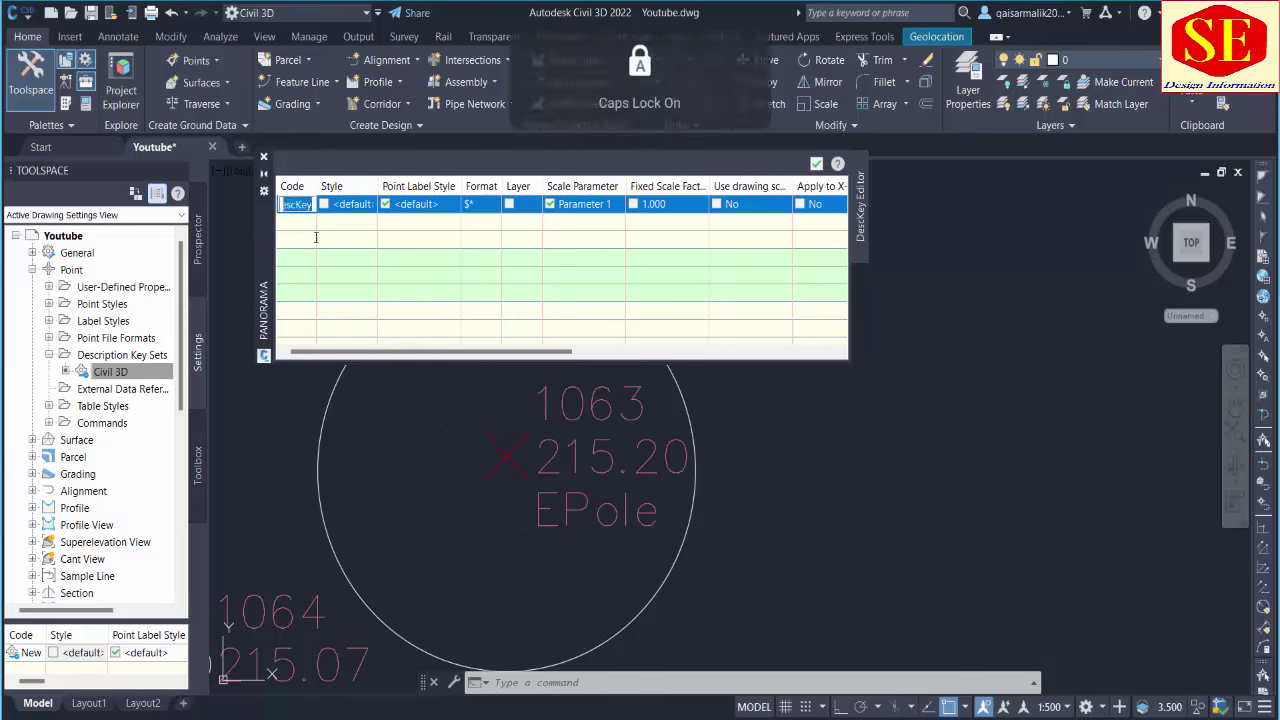
- Enter EPole as the new description key's code
type("EP")
key("Caps_Lock")
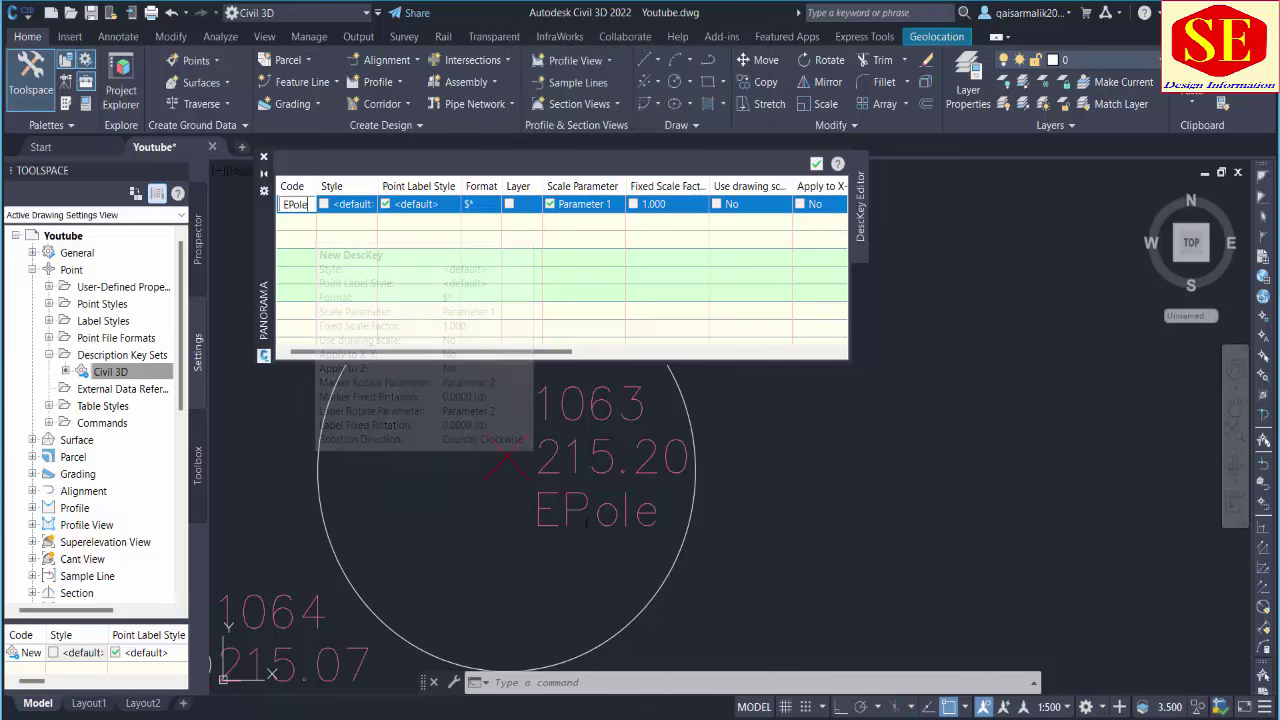
key("Return")
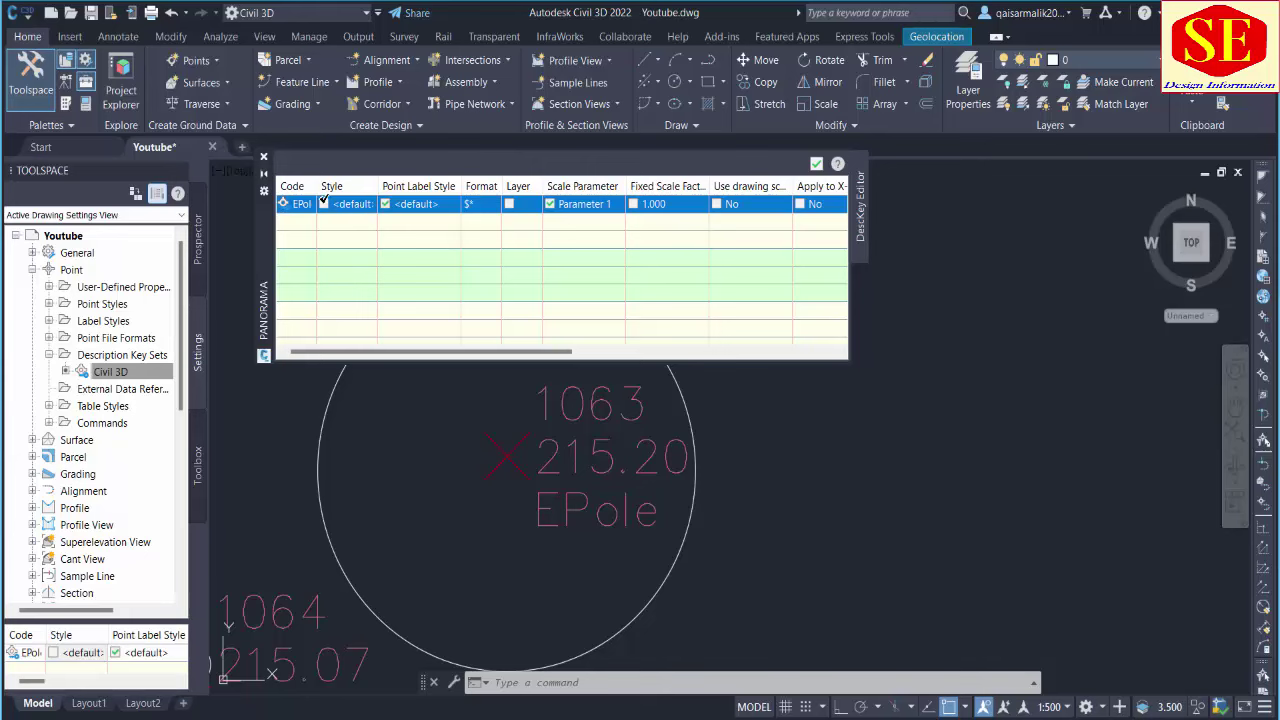
- Preview the Guy Pole and Drill Hole point styles for the EPole key
left_click(341, 203)
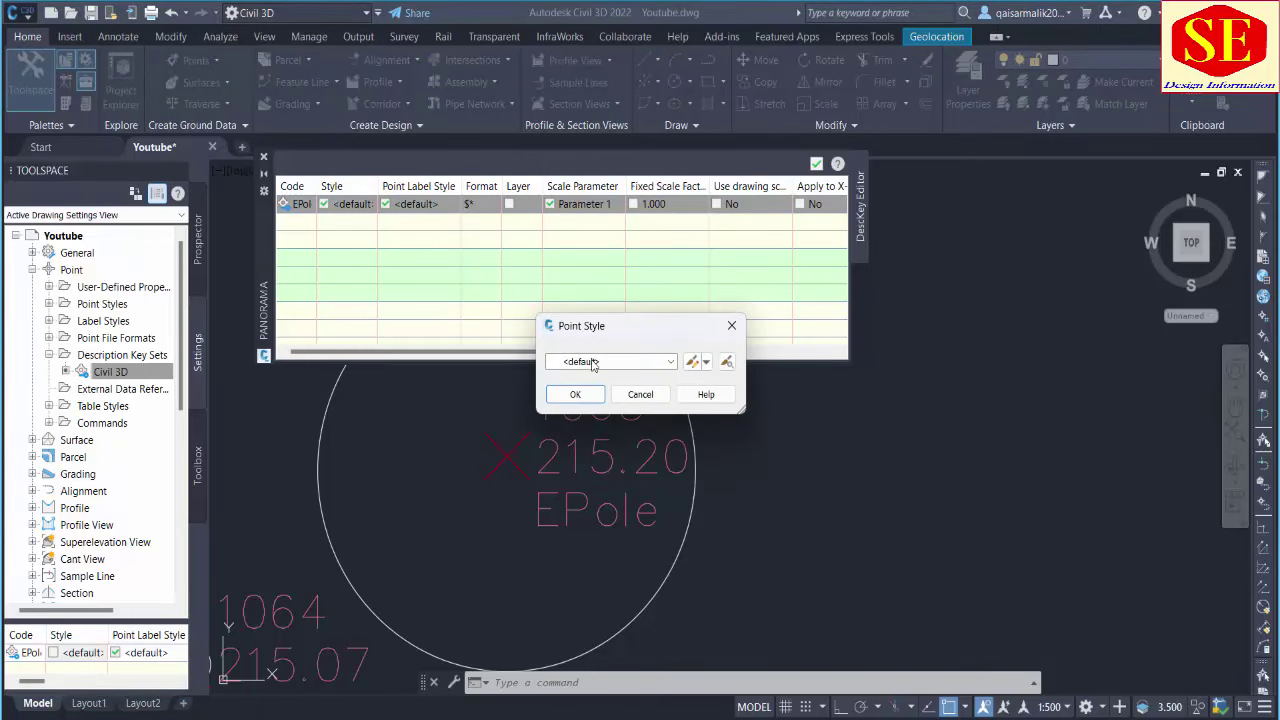
left_click(593, 364)
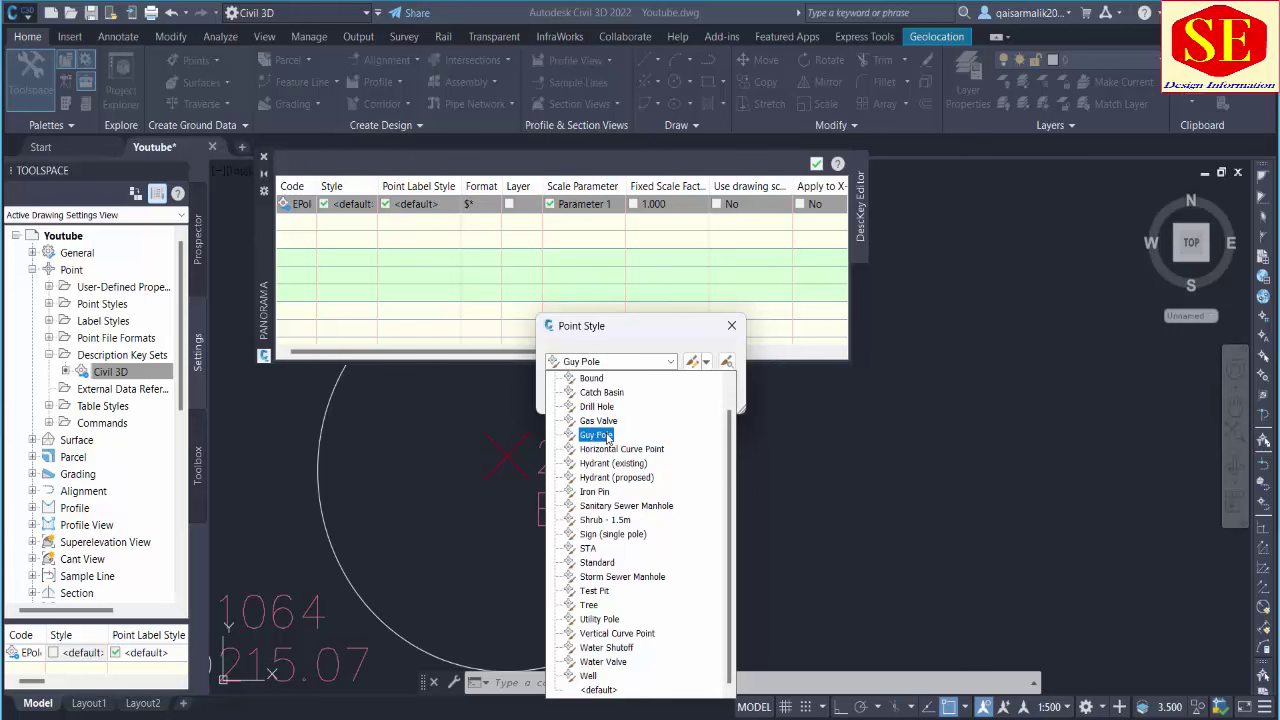
left_click(606, 437)
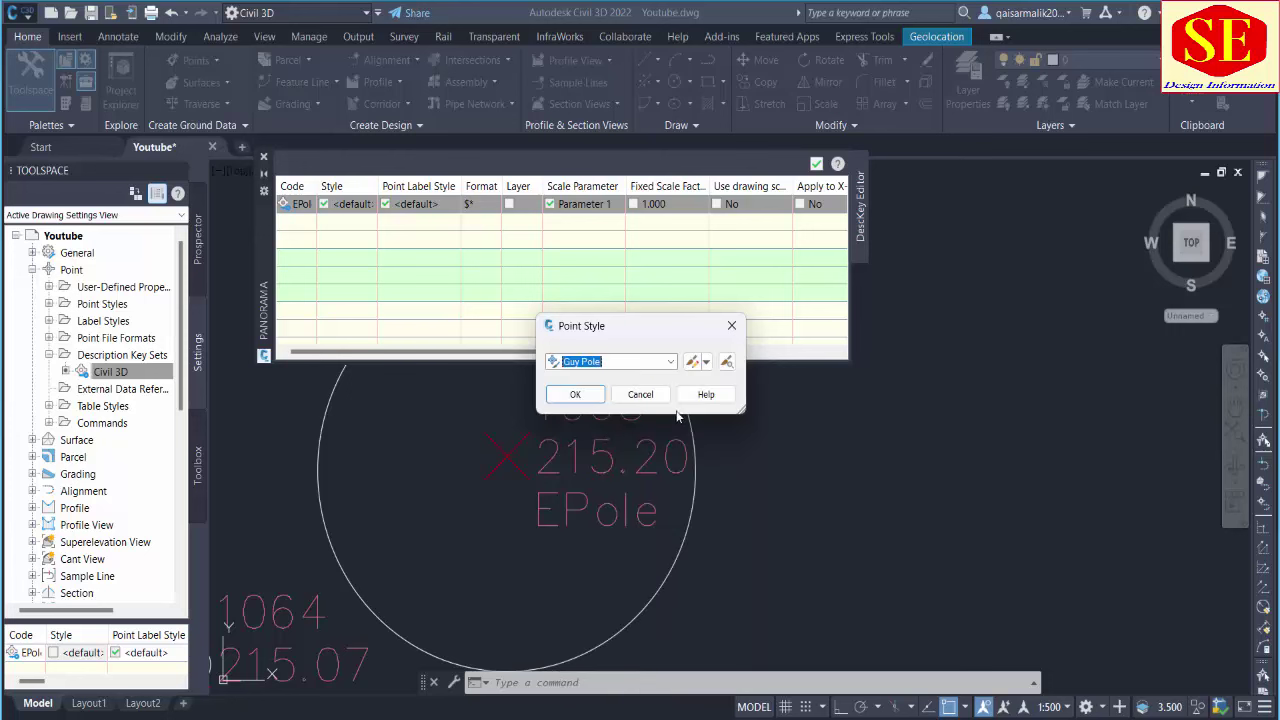
left_click(694, 362)
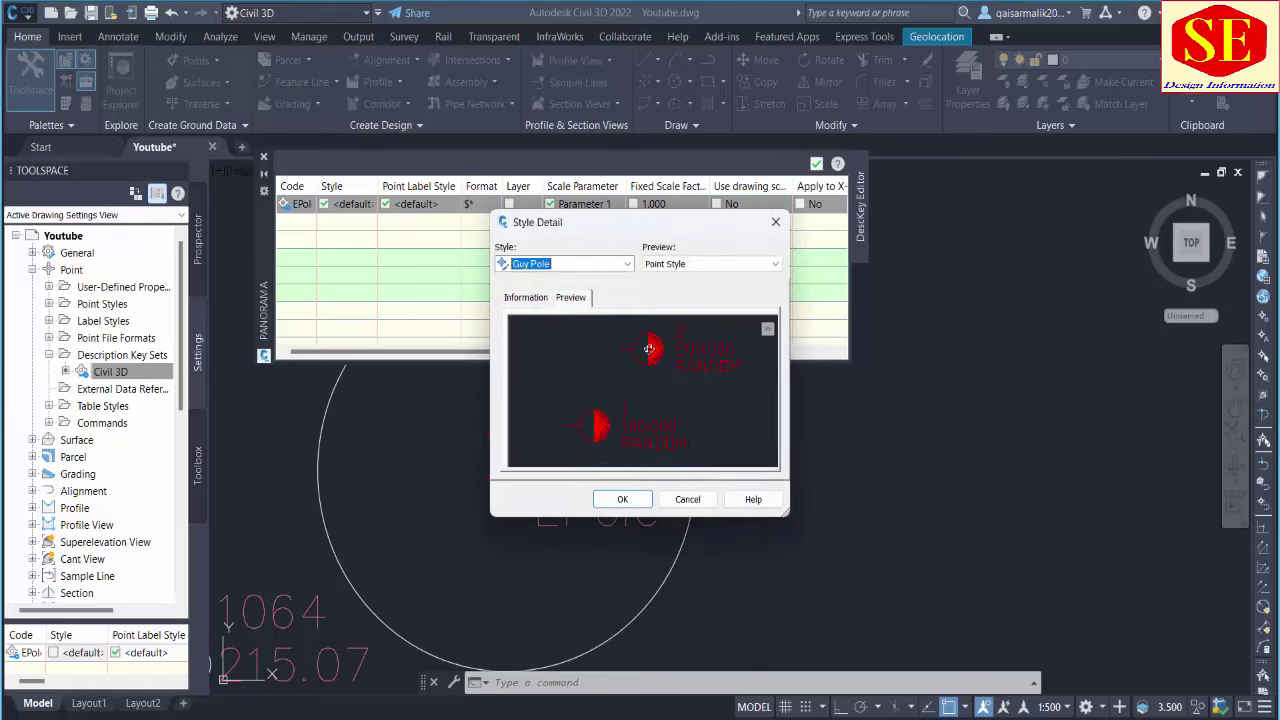
left_click(622, 500)
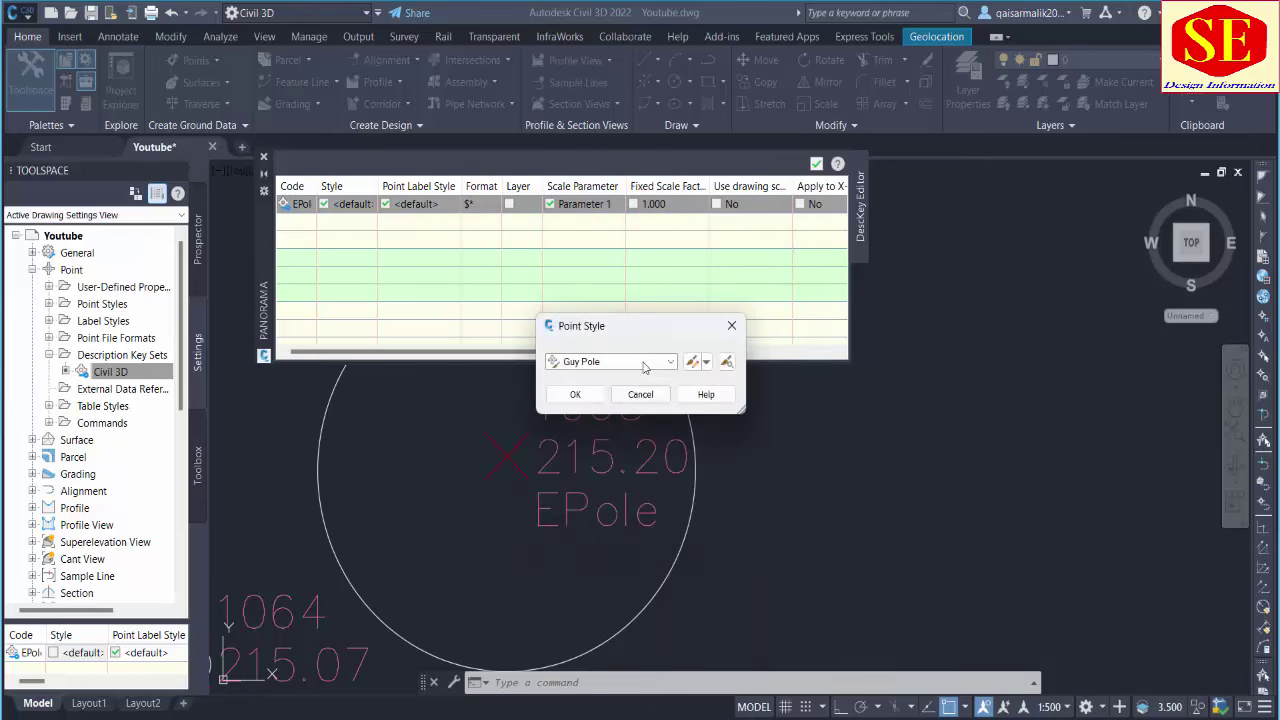
left_click(592, 366)
left_click(602, 414)
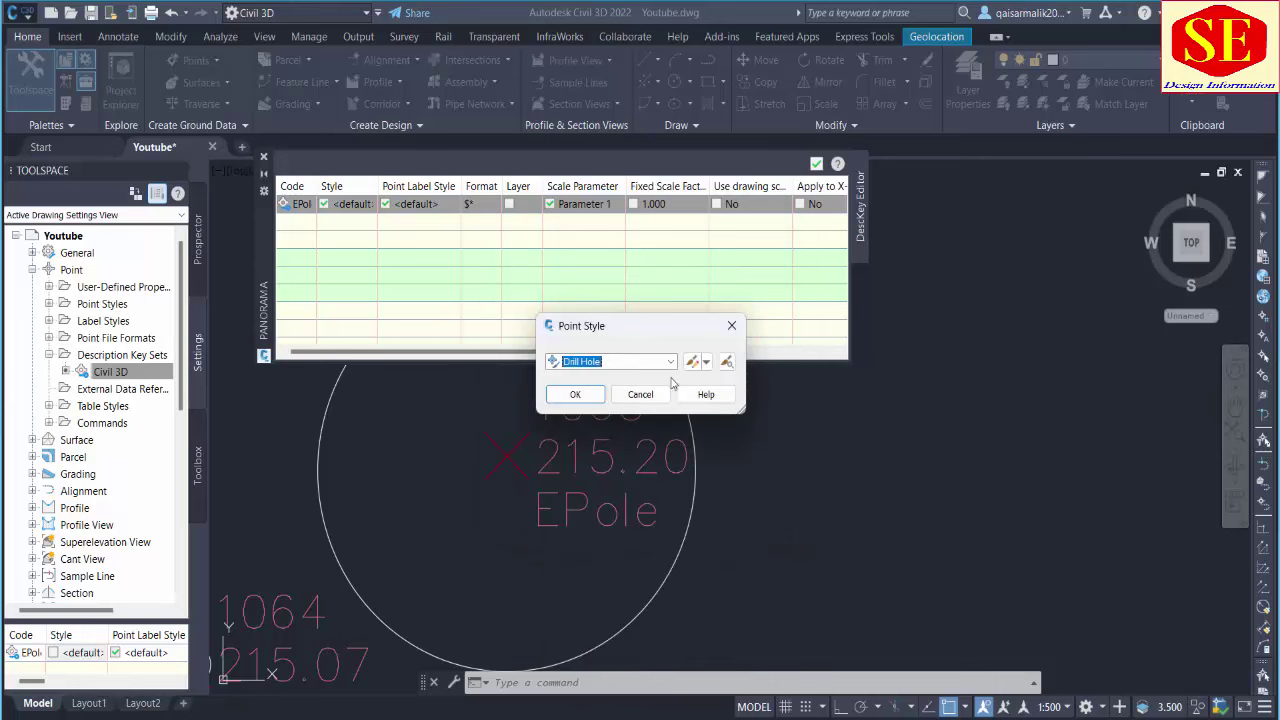
left_click(727, 361)
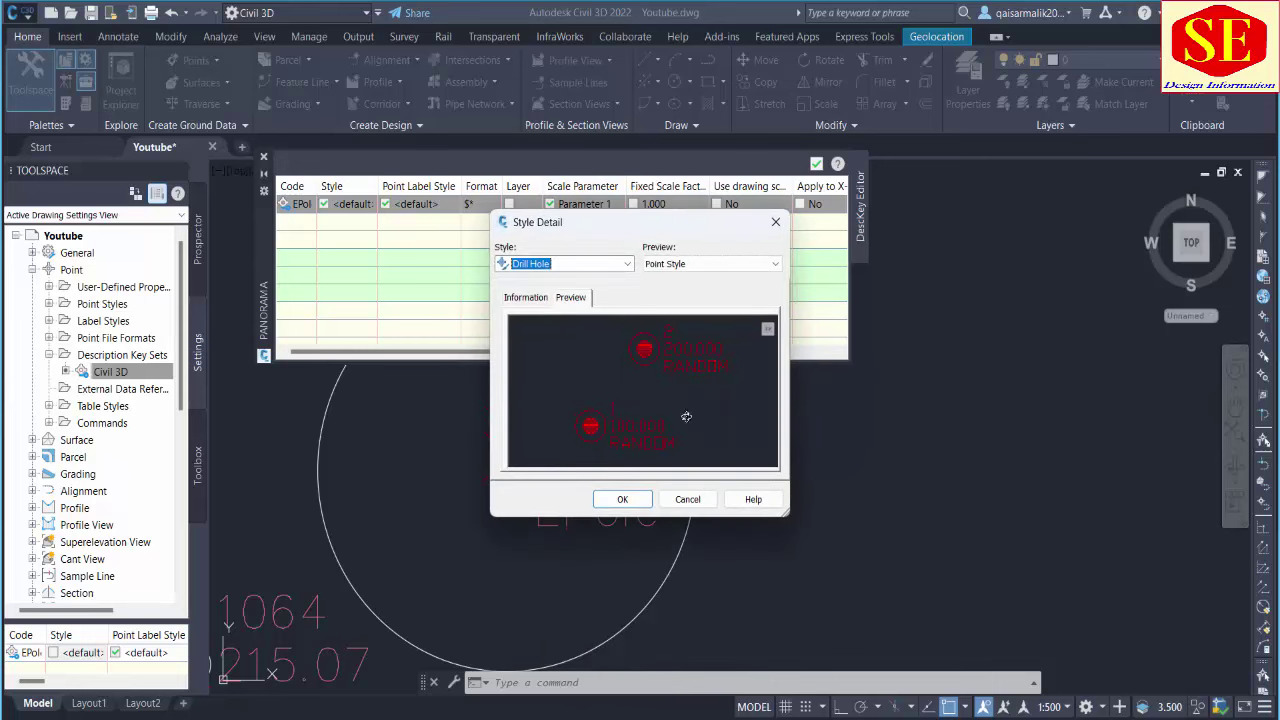
left_click(687, 499)
- Assign the Utility Pole point style to the EPole key
left_click(604, 367)
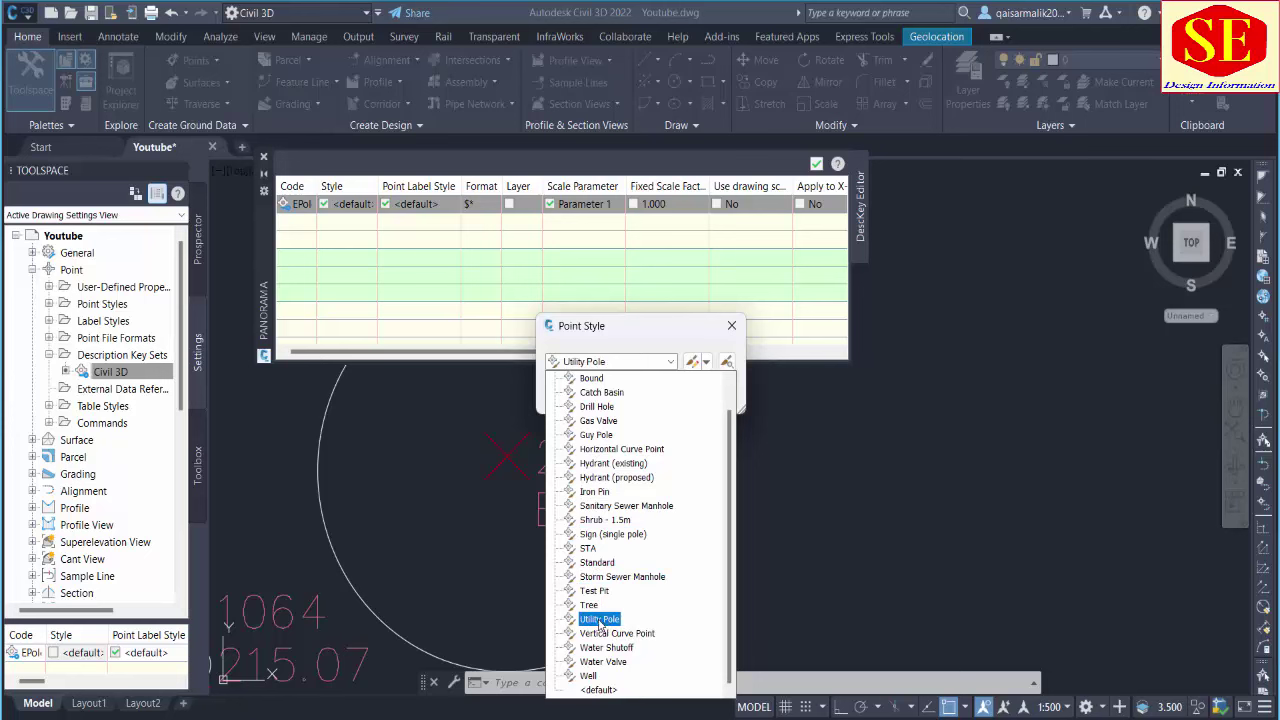
left_click(600, 620)
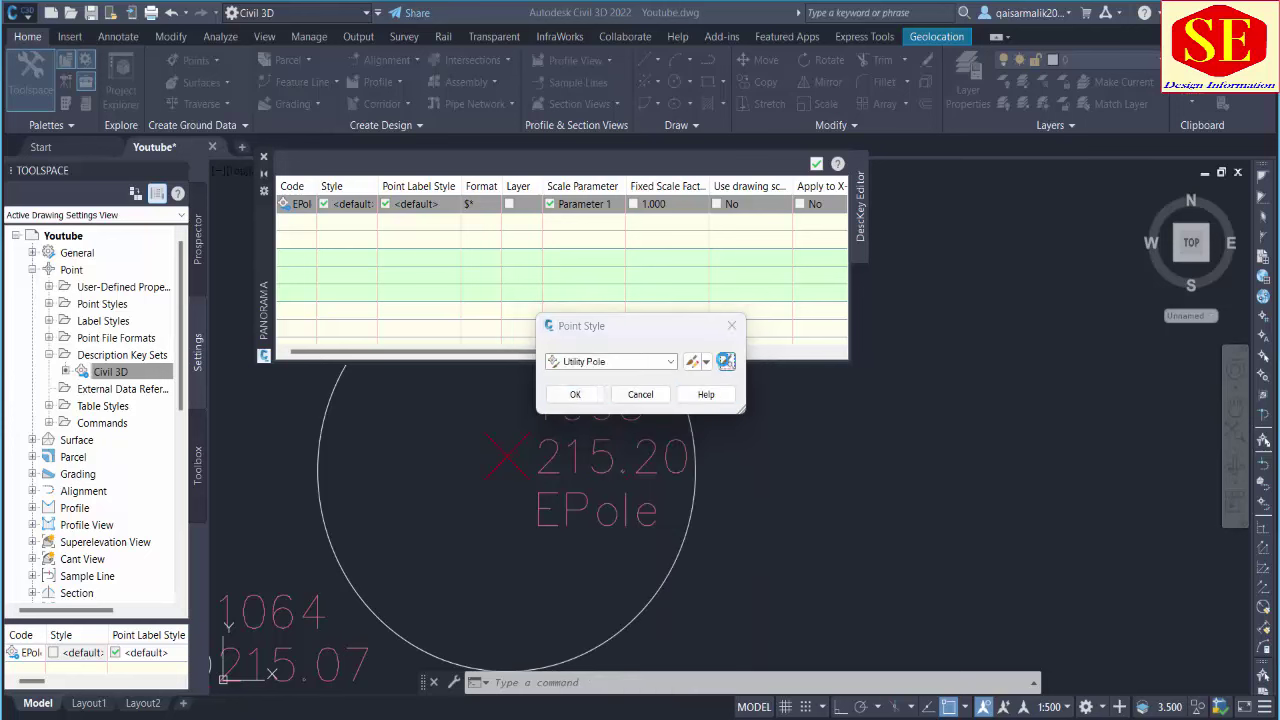
left_click(724, 361)
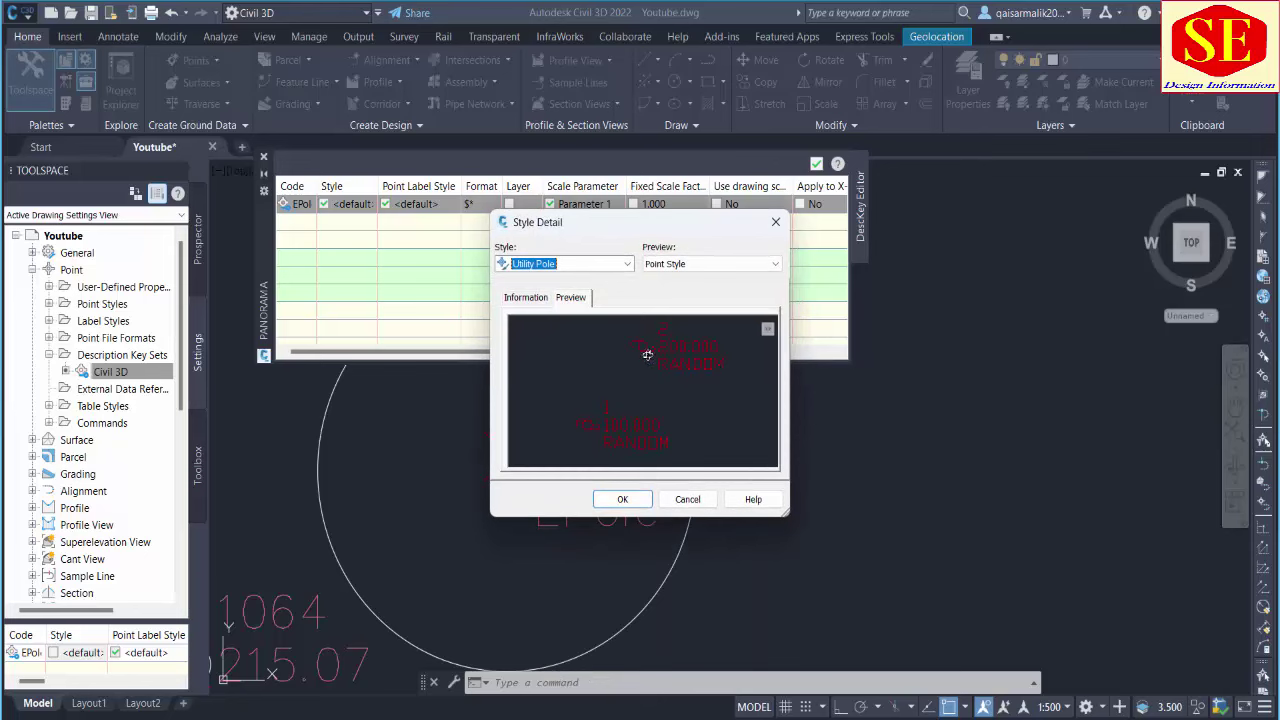
left_click(620, 499)
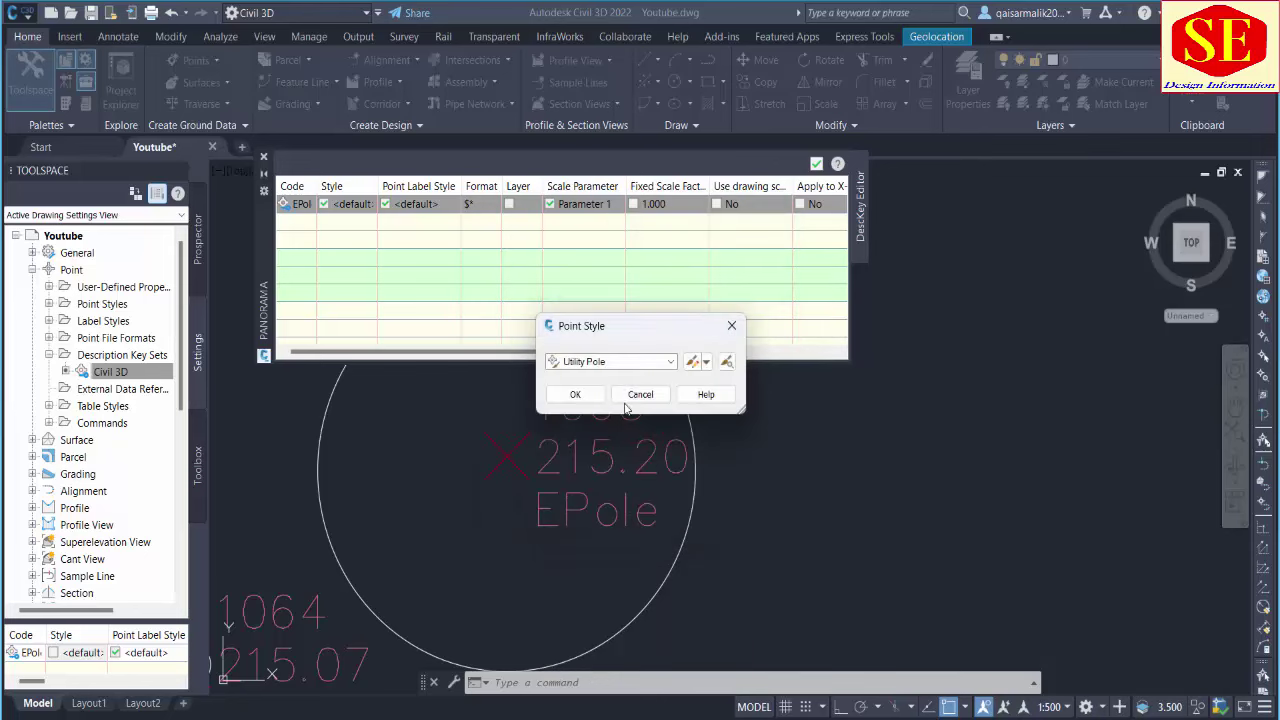
left_click(576, 395)
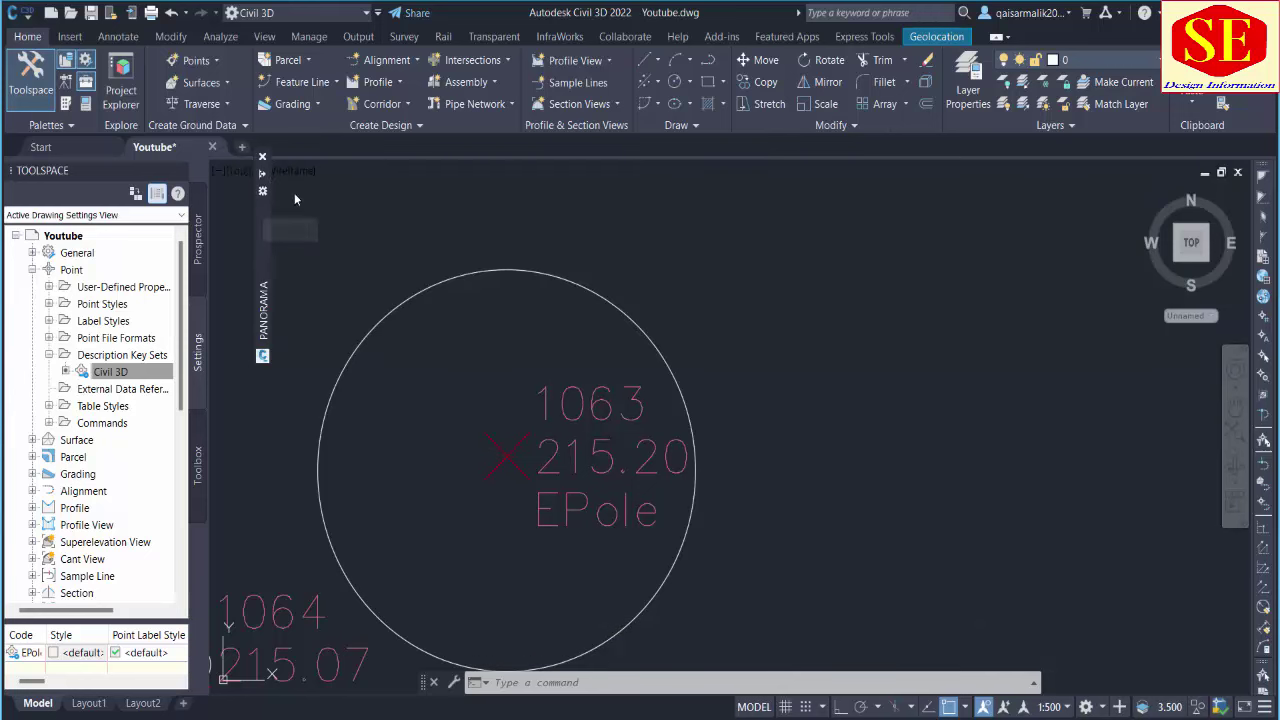
- Apply description keys to the NEZ point group and zoom to show all survey points
left_click(198, 235)
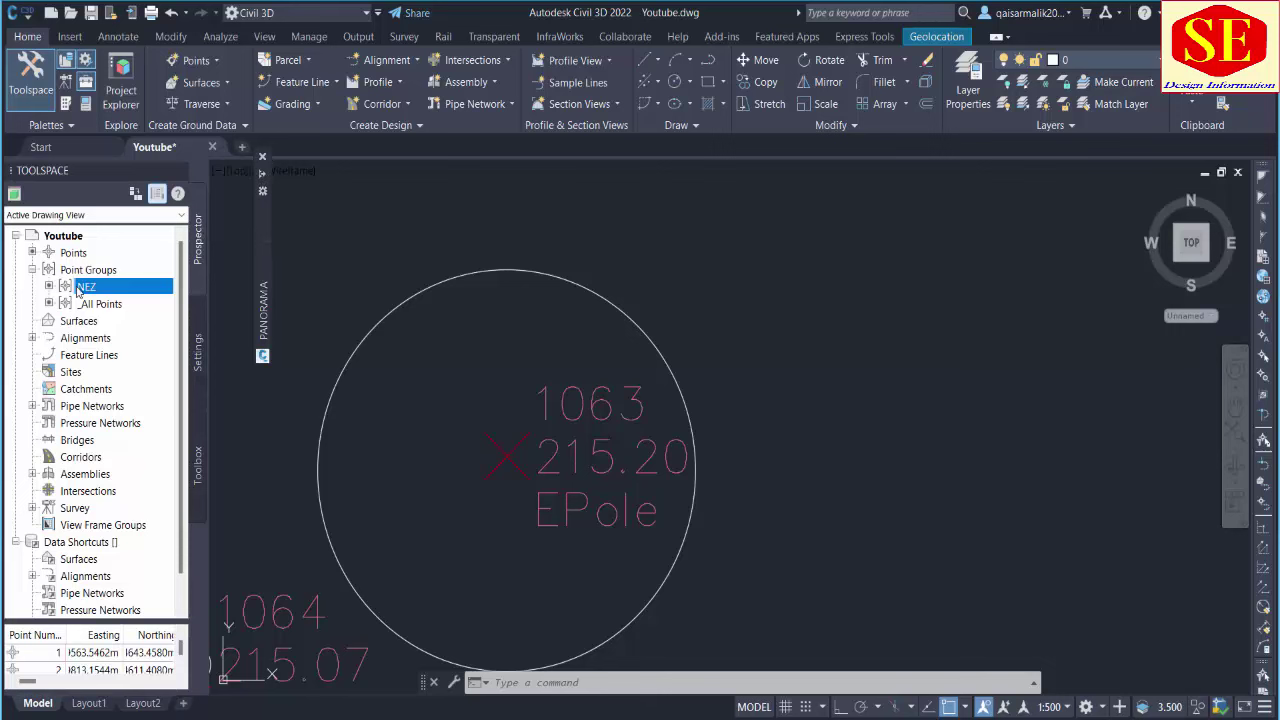
left_click(32, 269)
left_click(32, 269)
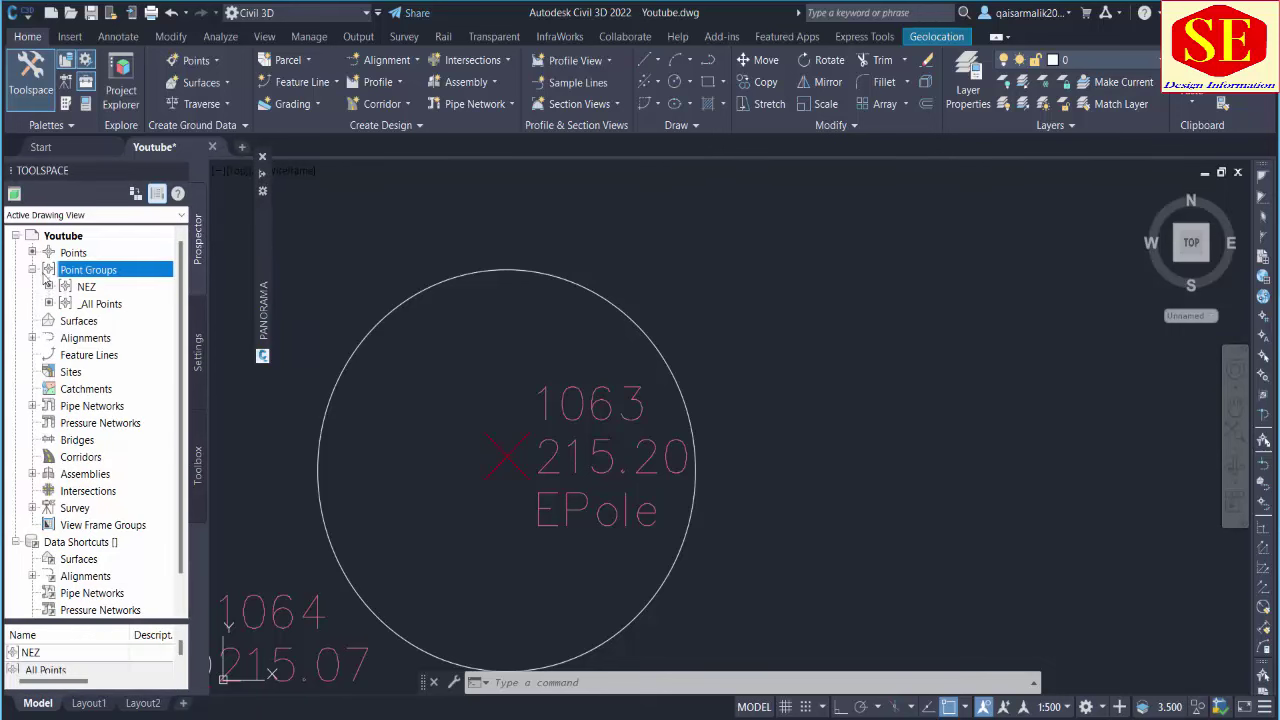
left_click(82, 287)
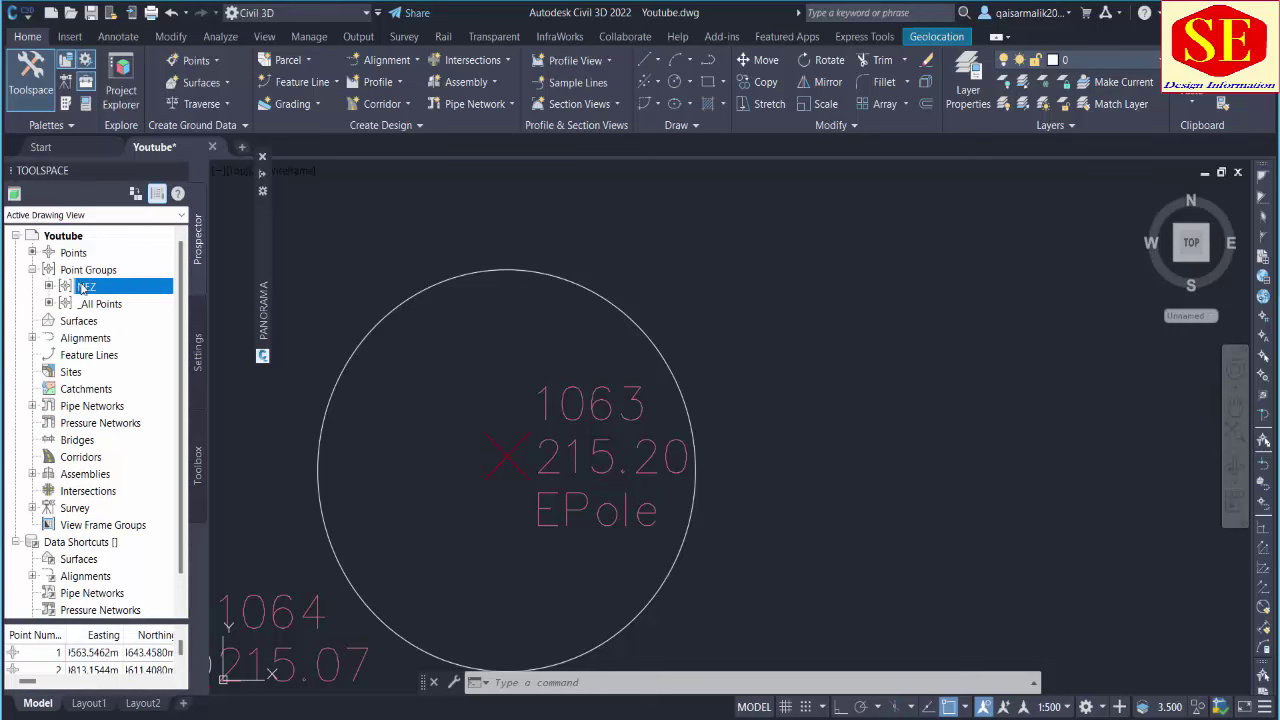
right_click(86, 290)
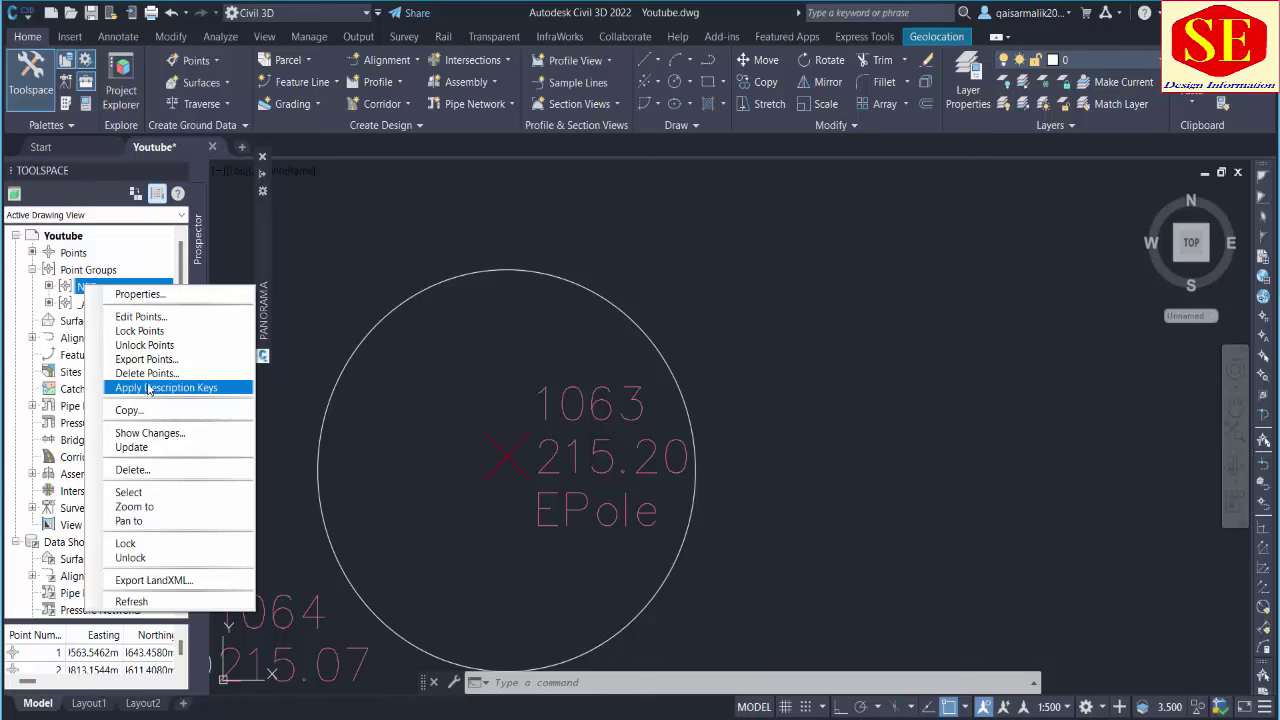
left_click(148, 388)
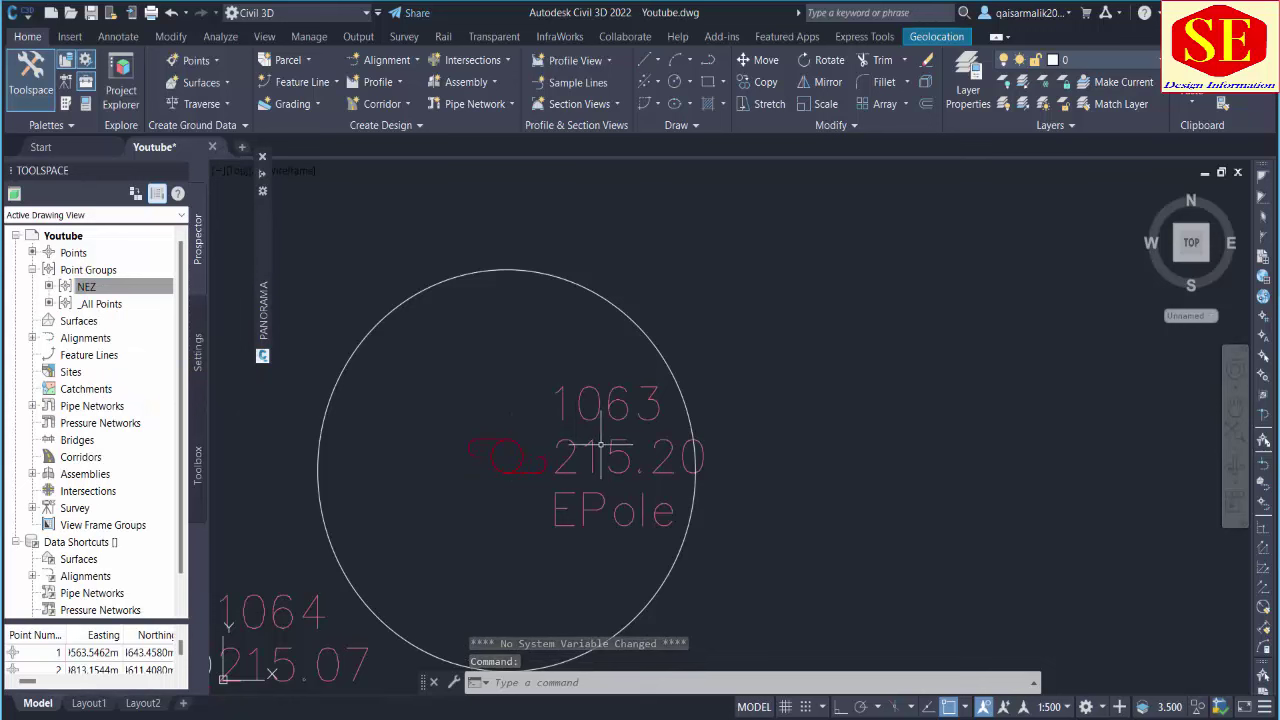
left_click(496, 575)
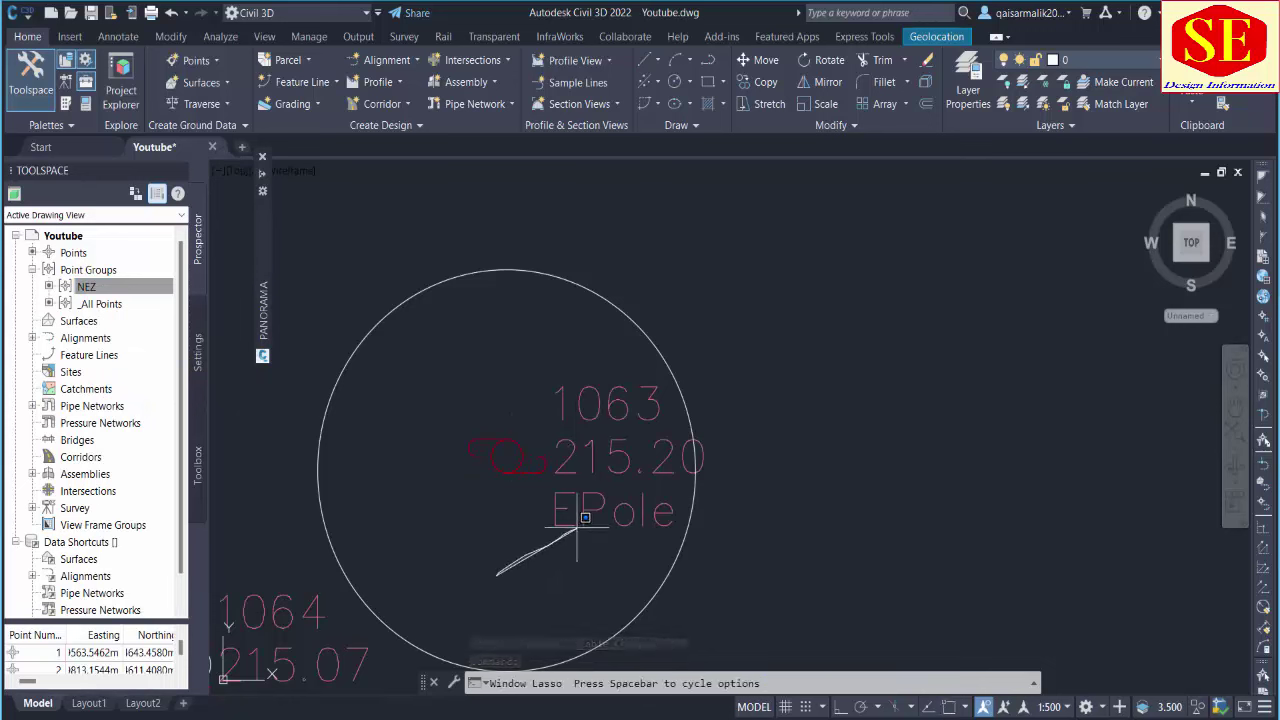
left_click_drag(496, 575, 576, 596)
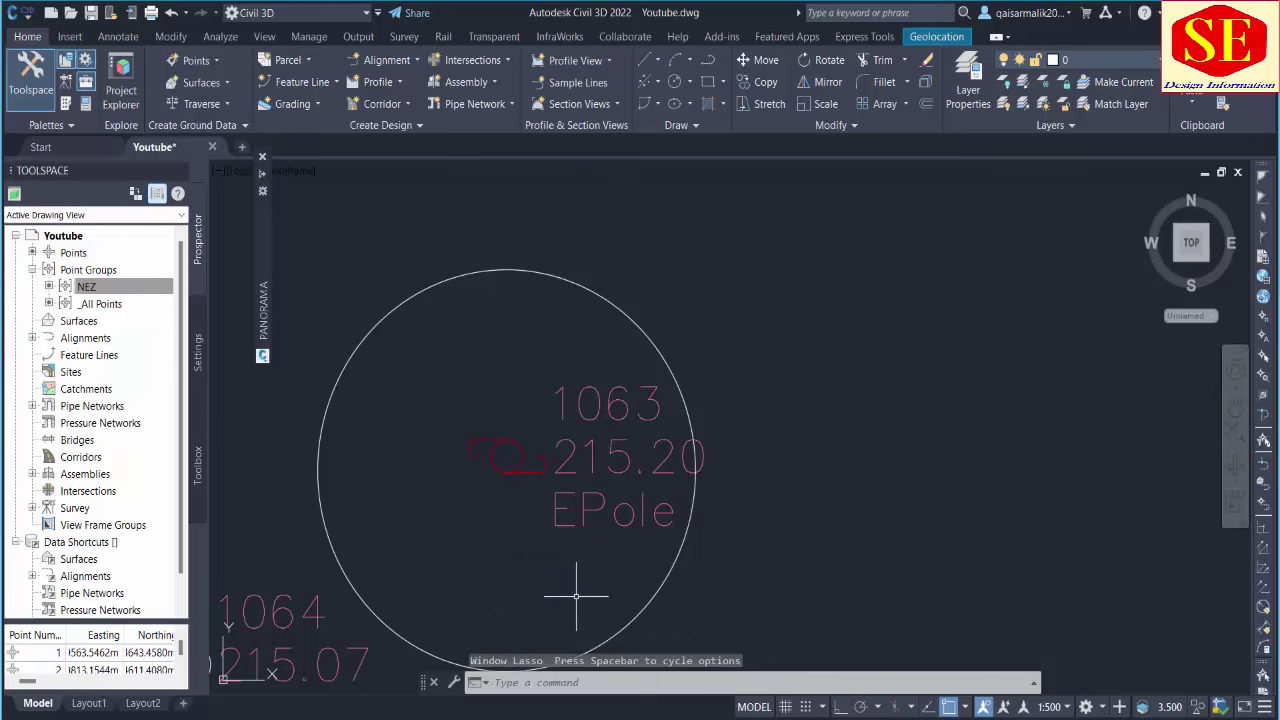
middle_click(576, 596)
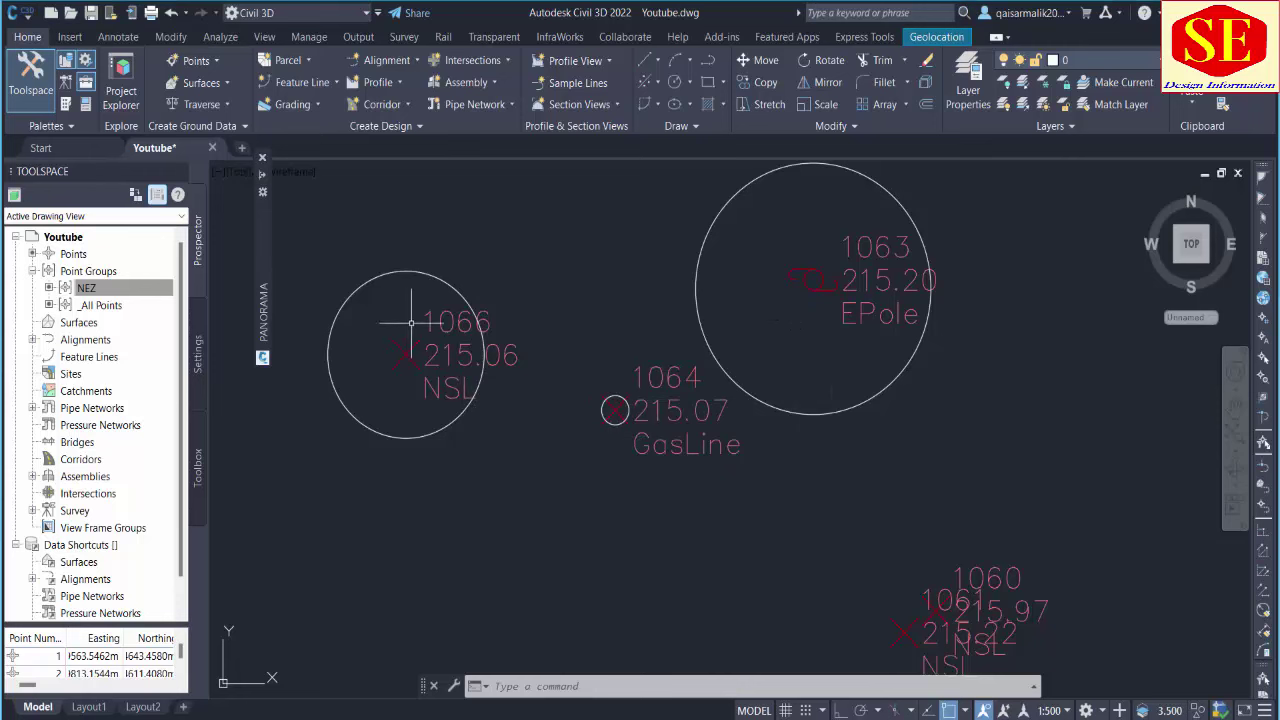
mouse_move(263, 310)
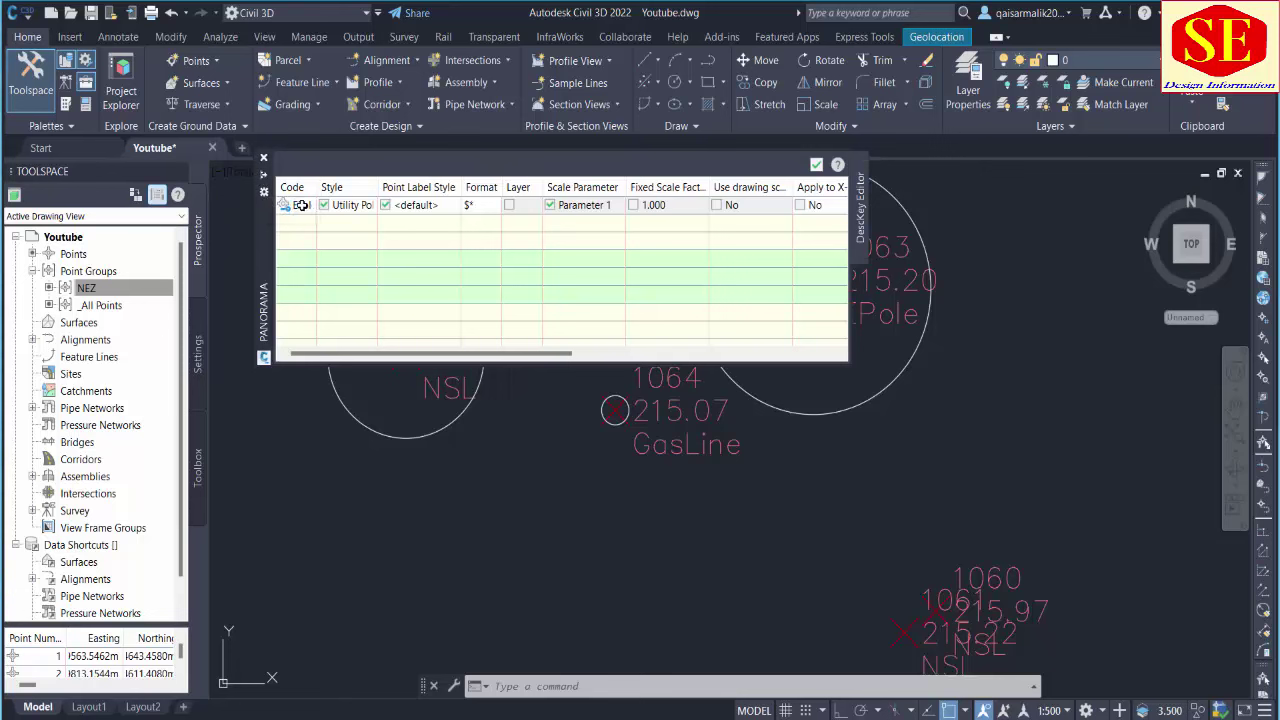
- Add a new description key with code GasLine
left_click(301, 205)
right_click(301, 205)
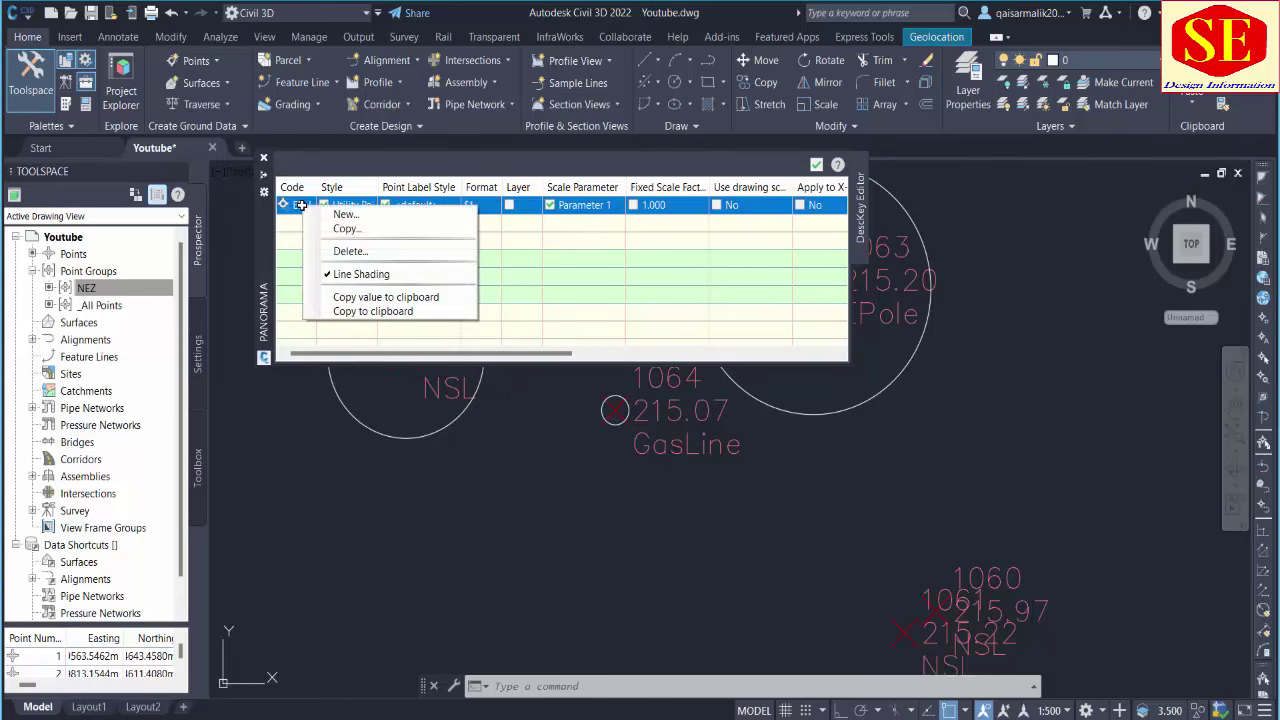
left_click(366, 215)
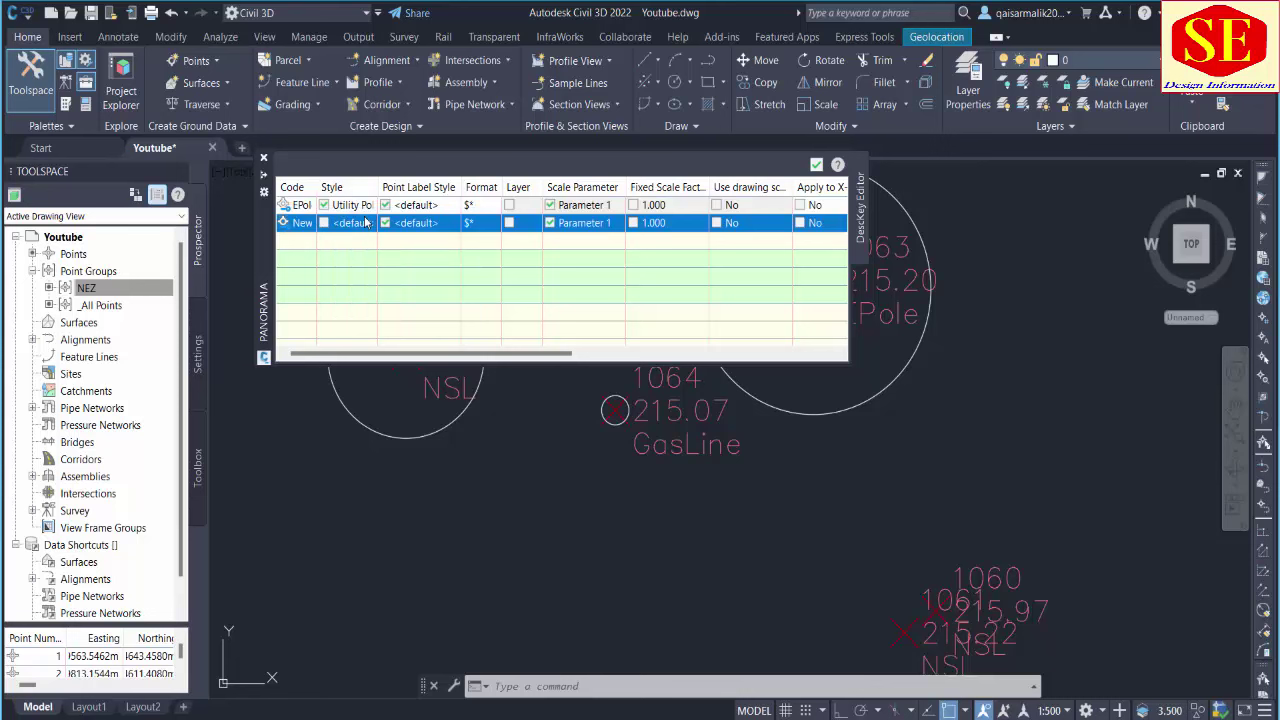
double_click(306, 223)
type("G")
key("Return")
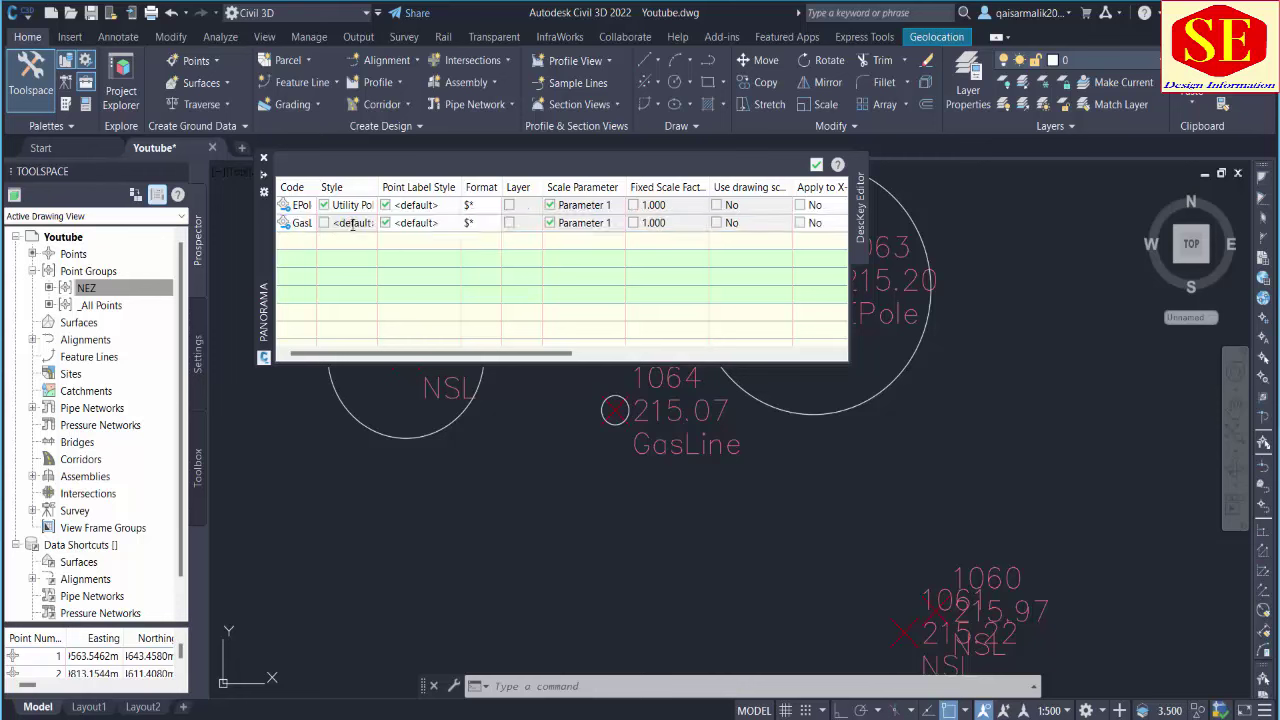
- Assign the Gas Valve point style to the GasLine key
left_click(327, 222)
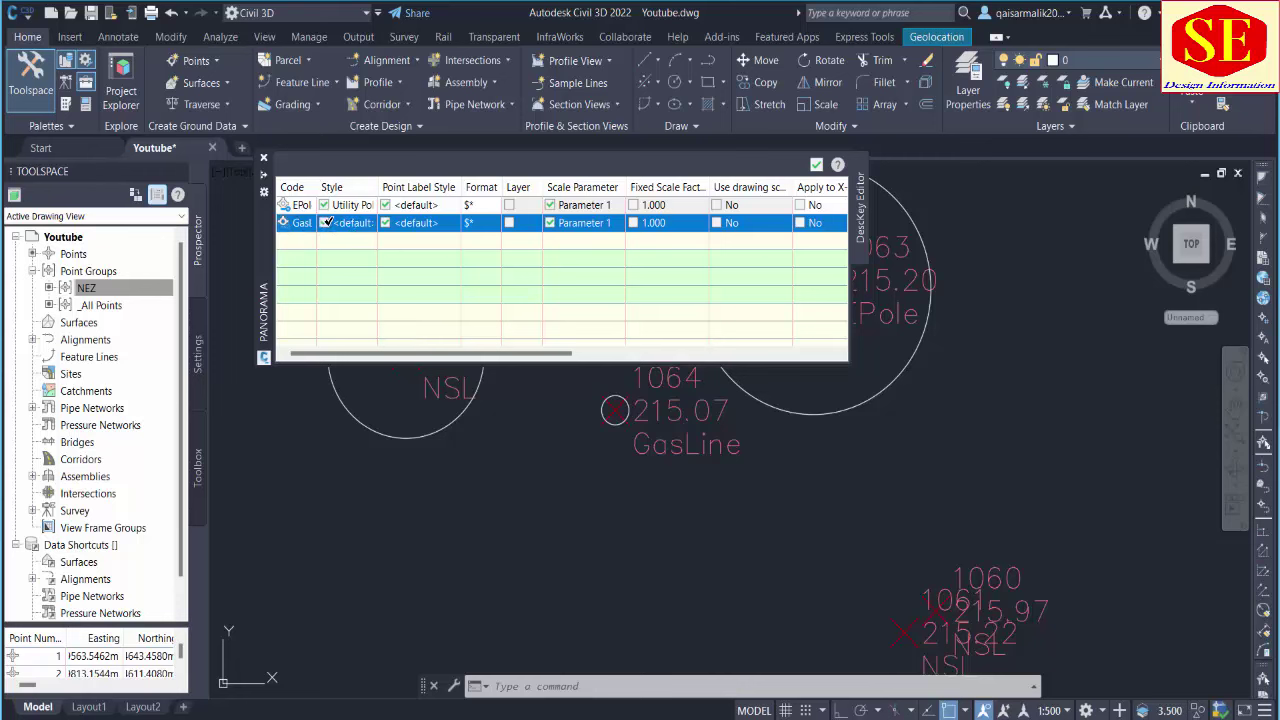
left_click(352, 222)
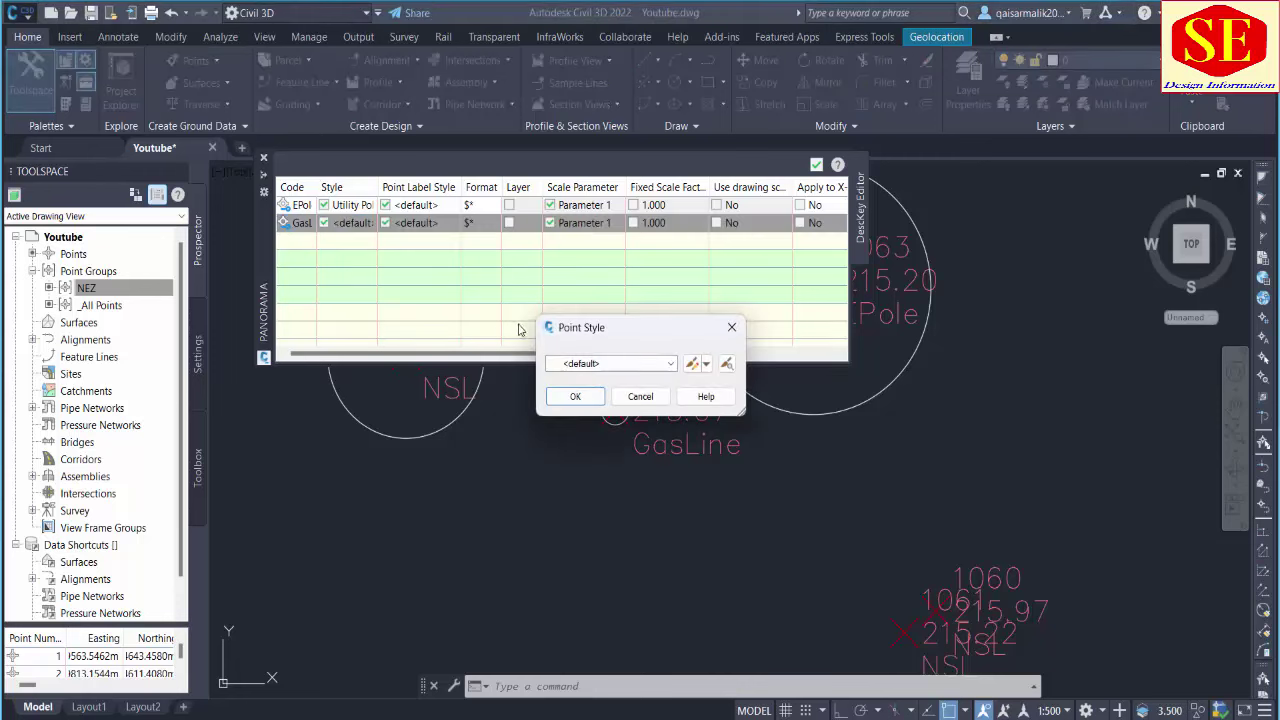
left_click(585, 366)
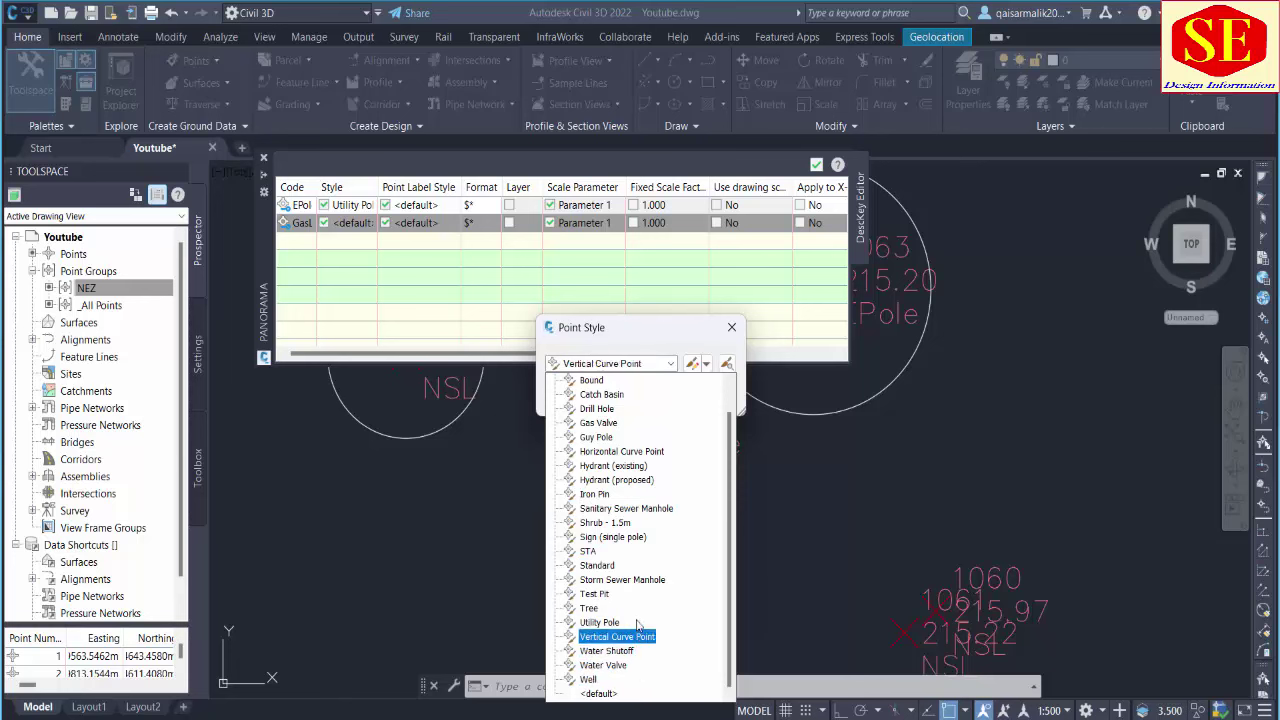
left_click(609, 423)
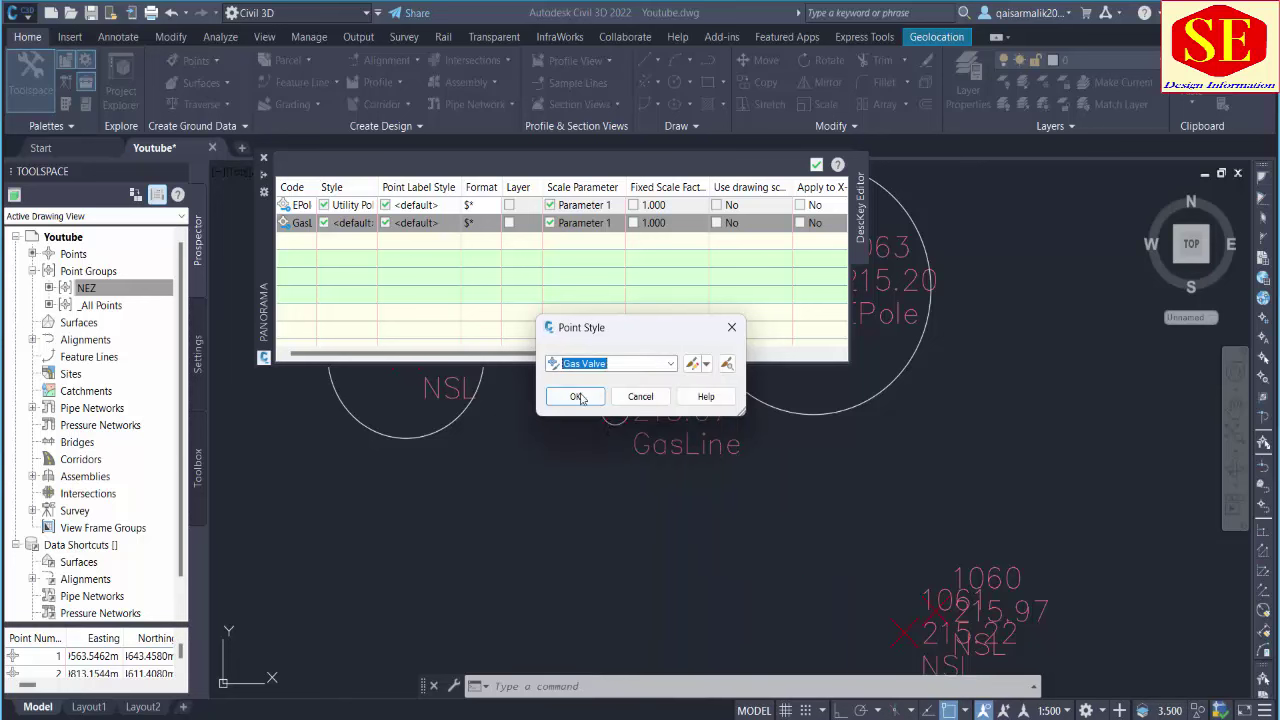
left_click(579, 397)
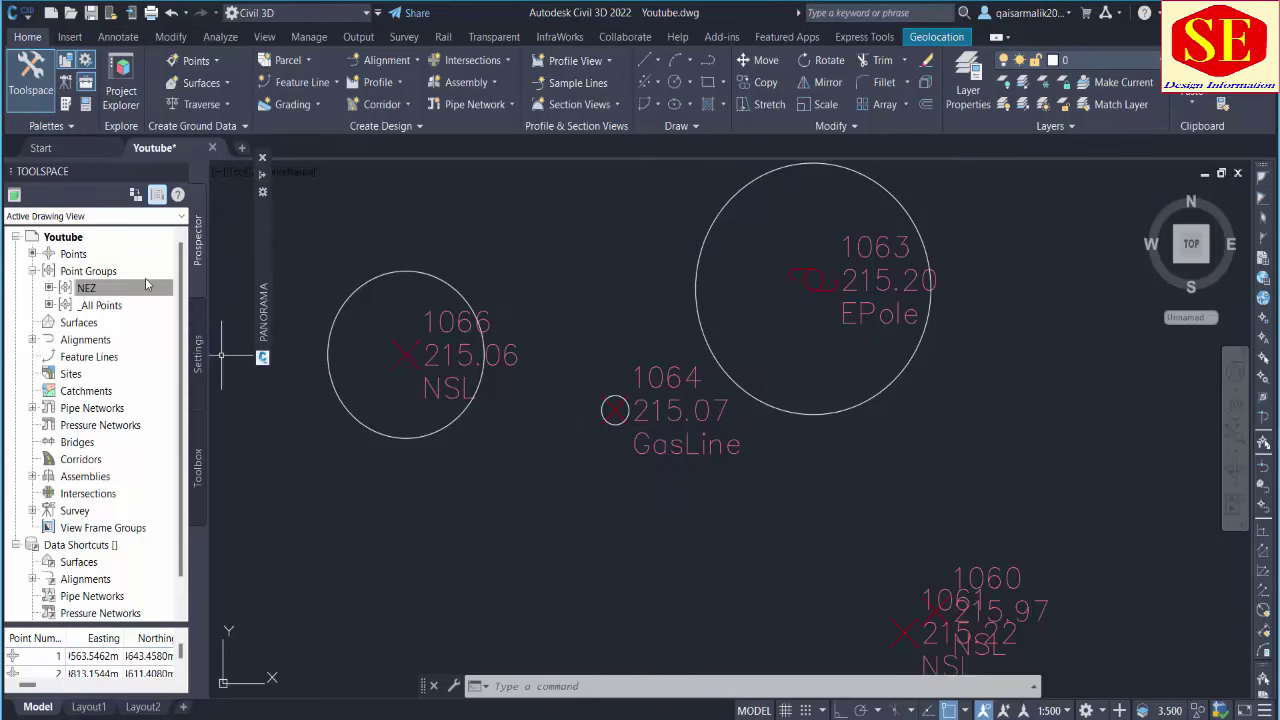
- Reapply description keys to the NEZ point group so point 1064 shows Gas Valve
left_click(145, 286)
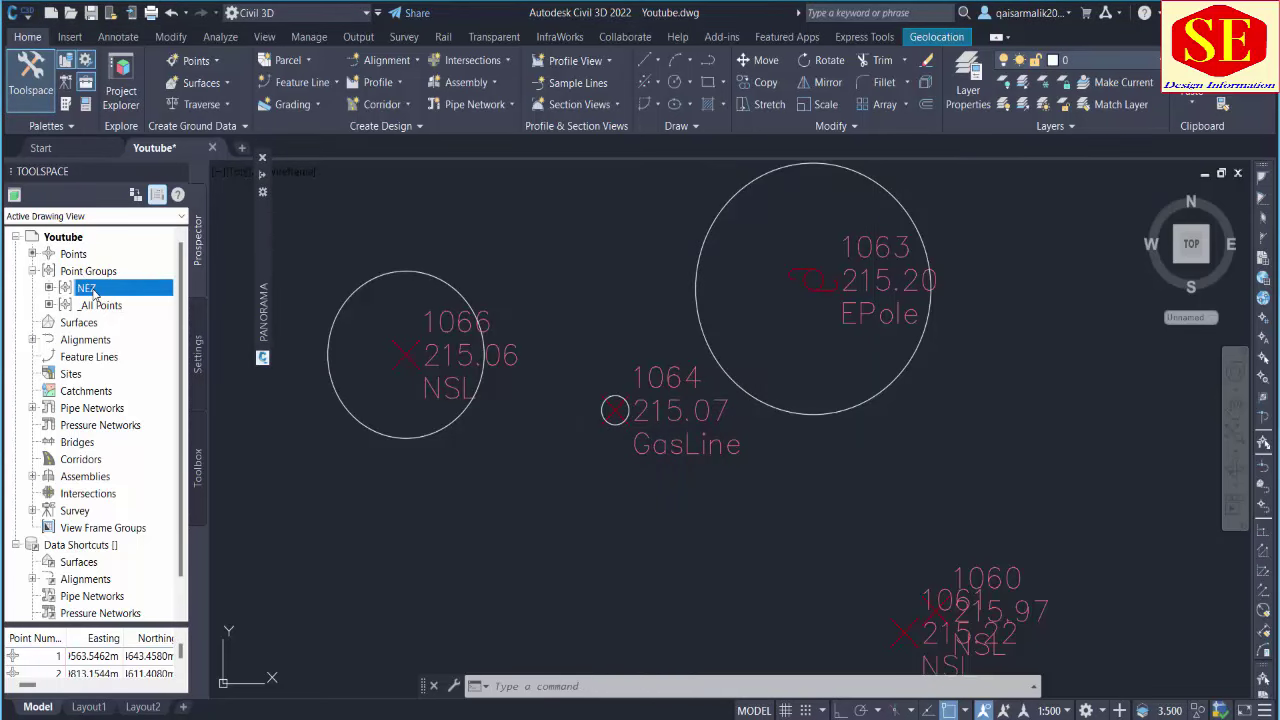
right_click(93, 290)
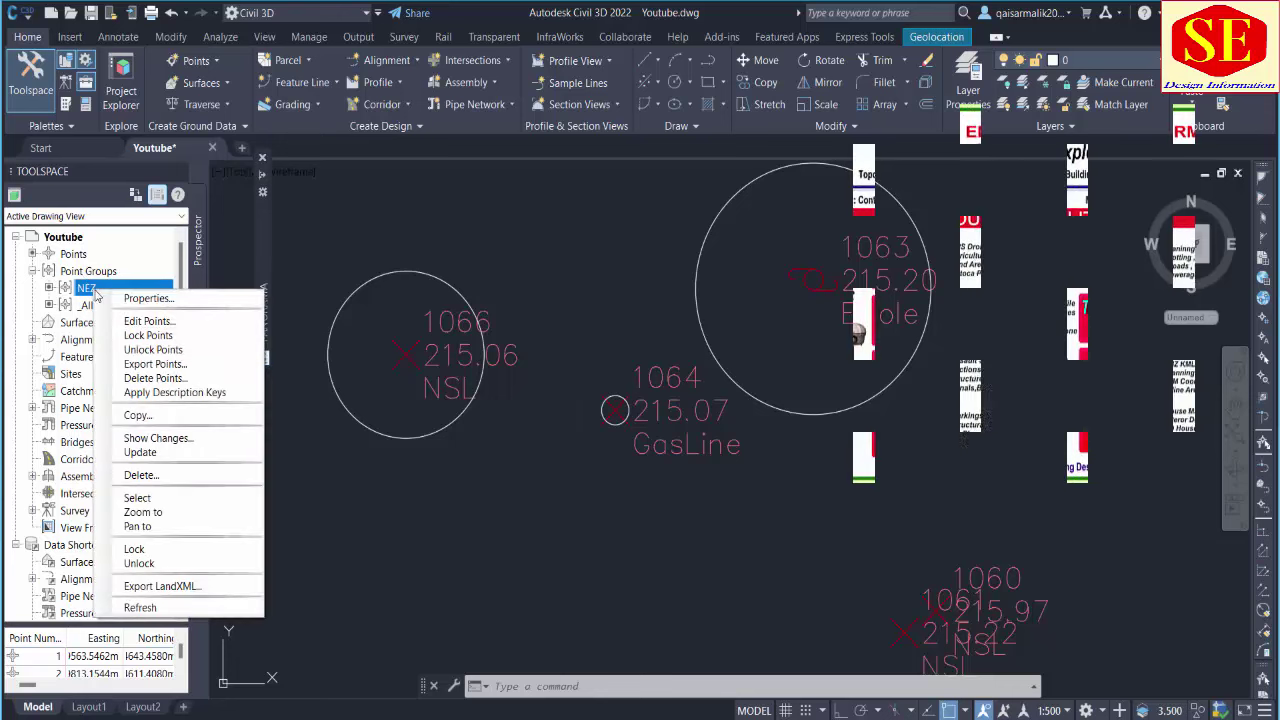
left_click(199, 393)
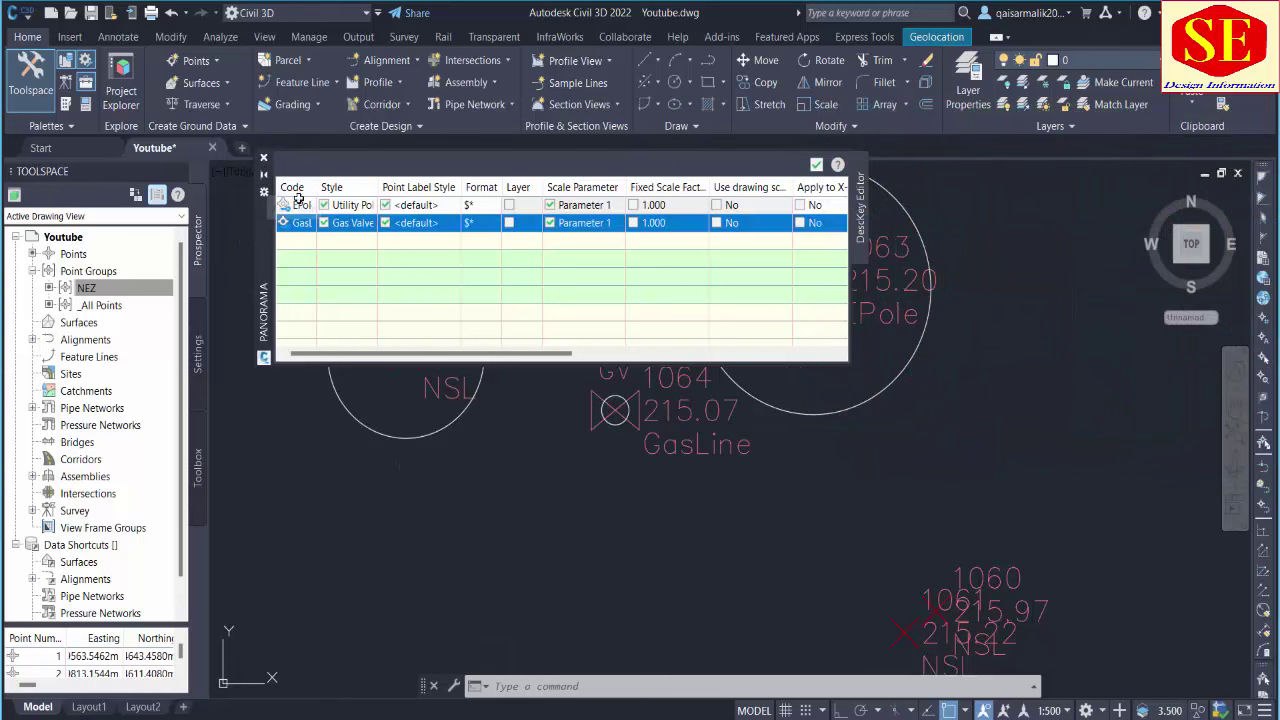
- Add a new description key row and set its code to NSL
right_click(300, 208)
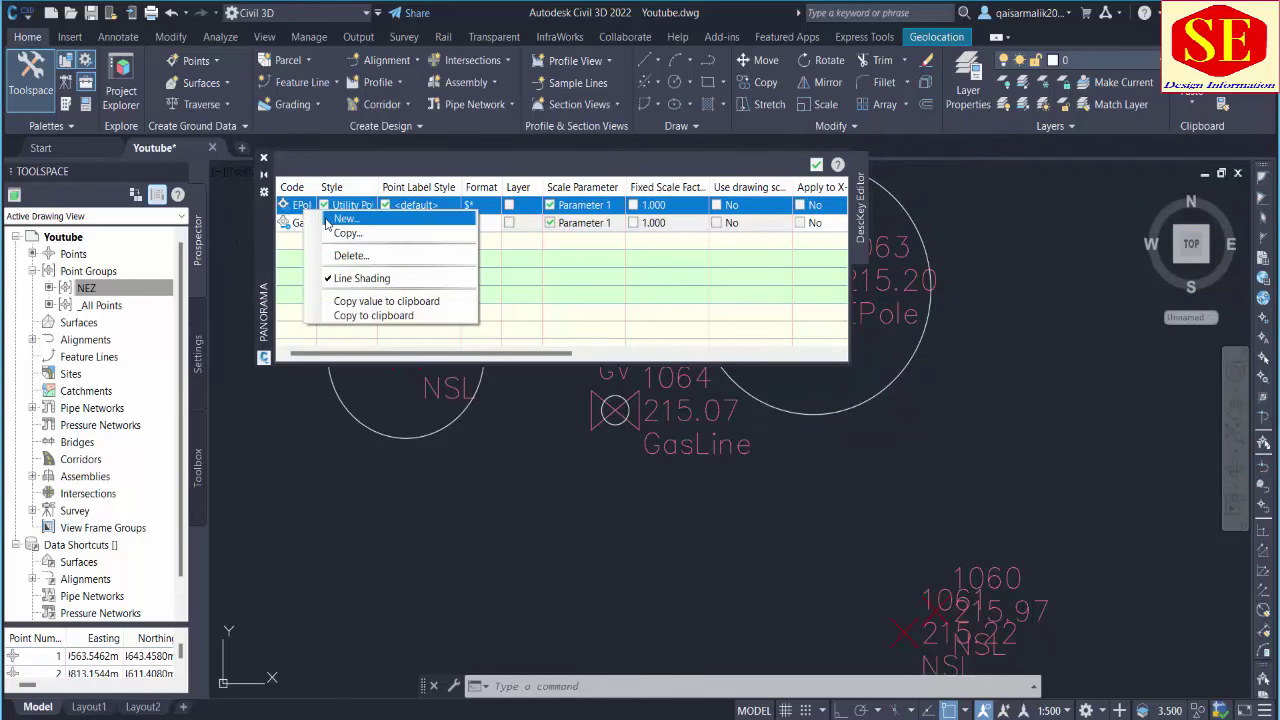
left_click(344, 218)
left_click(297, 242)
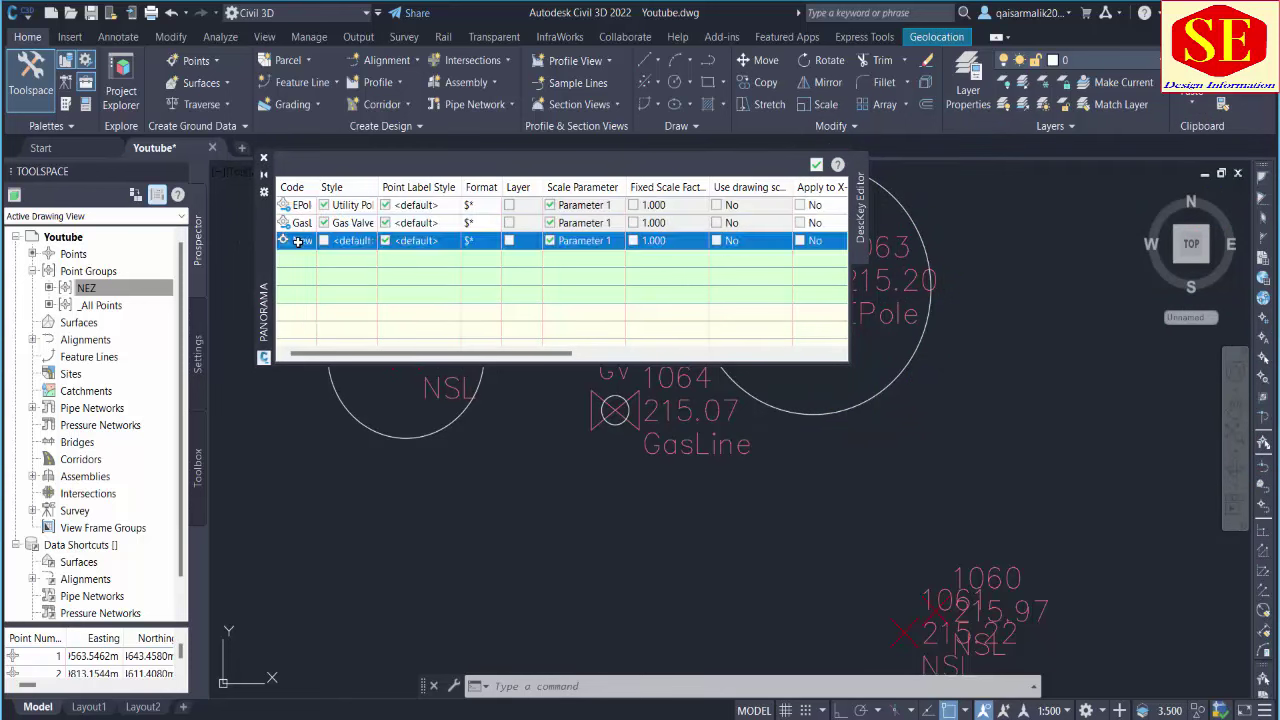
left_click(297, 242)
key("Caps_Lock")
type("NSL")
key("Return")
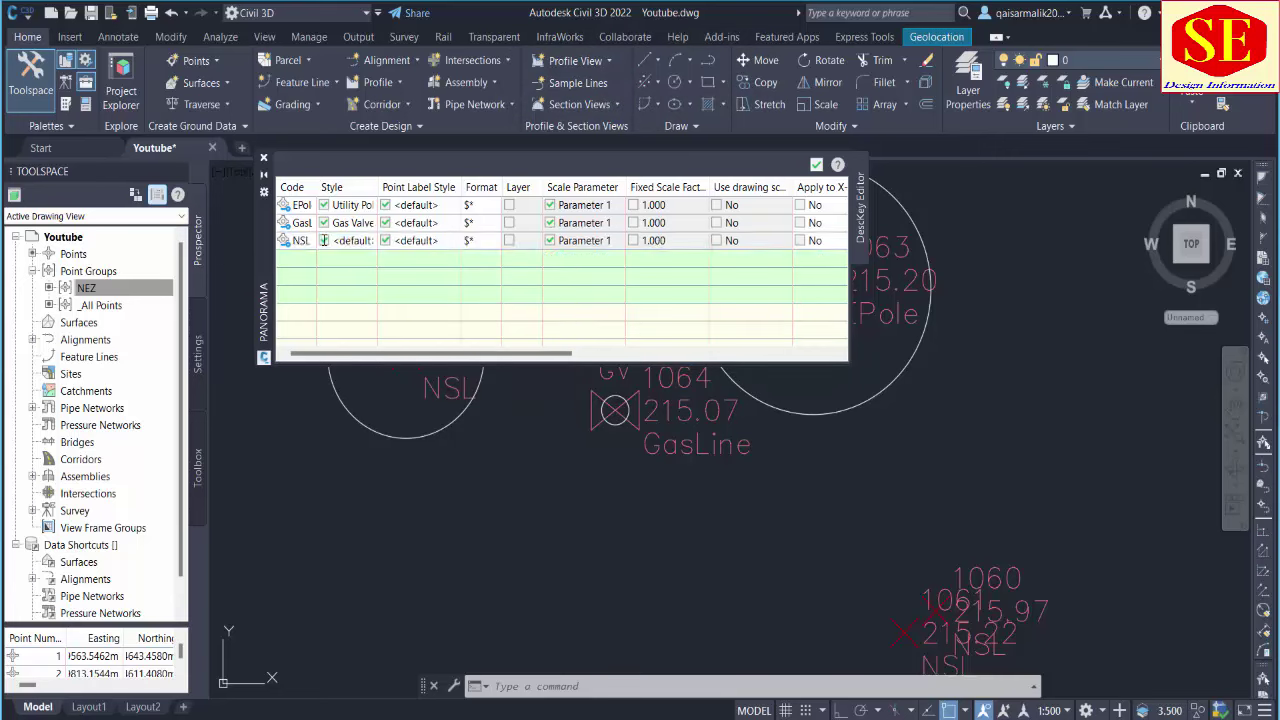
- Give the NSL key the Iron Pin point style
left_click(339, 243)
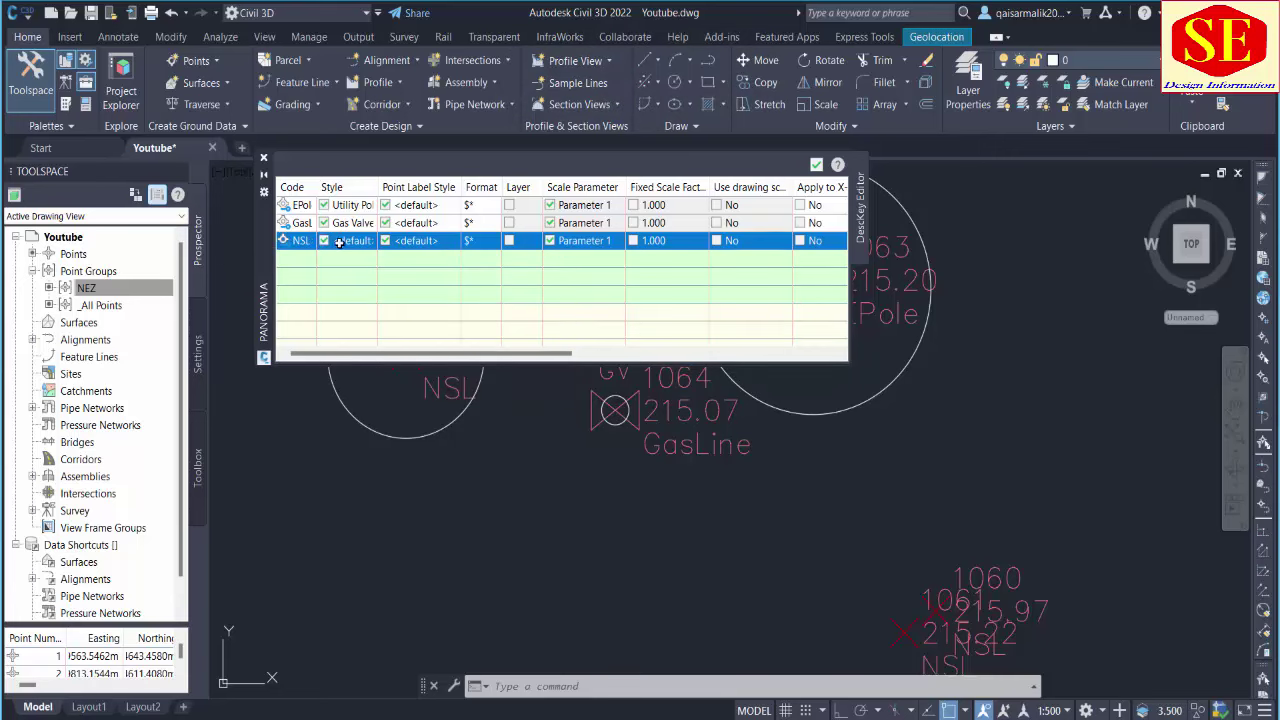
left_click(339, 243)
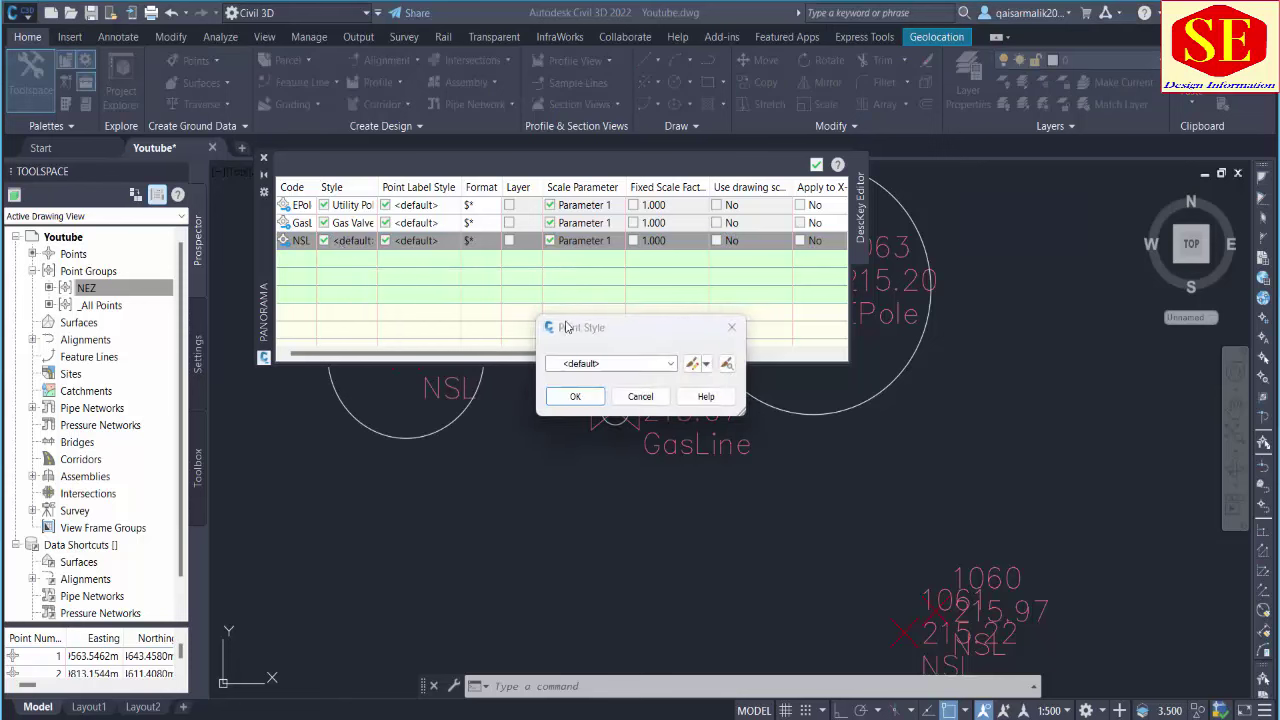
left_click(598, 364)
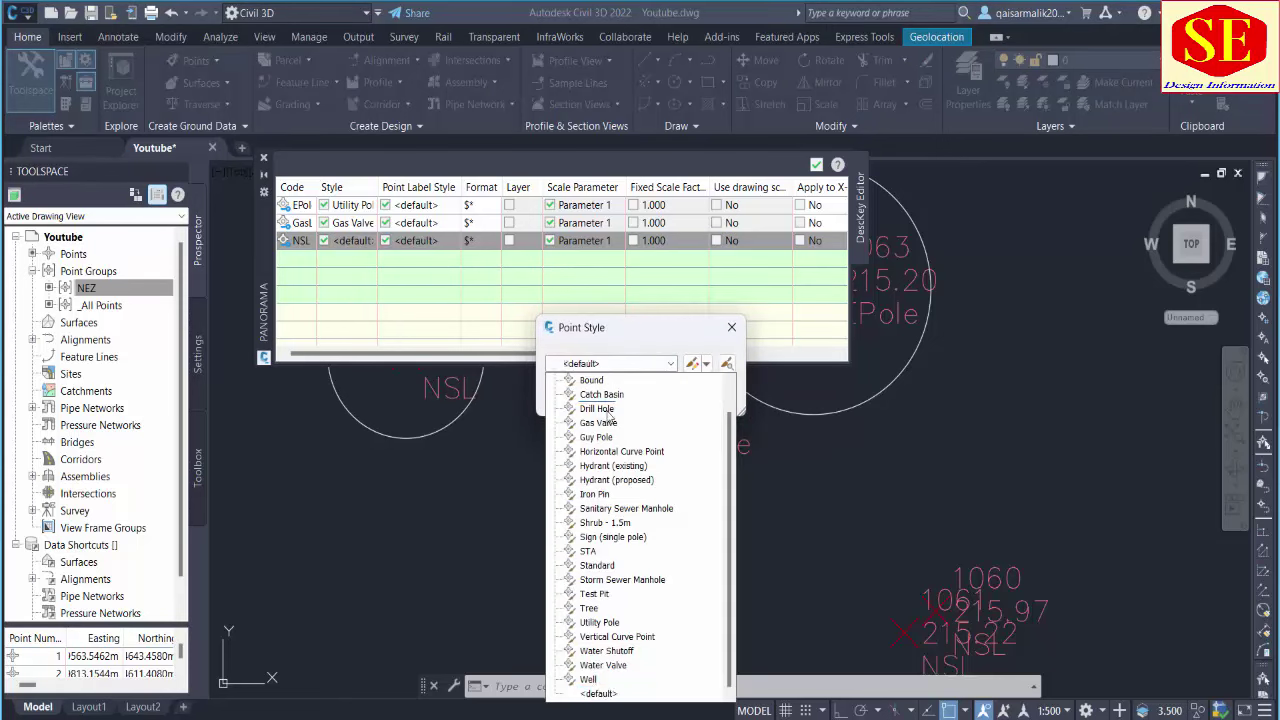
left_click(599, 566)
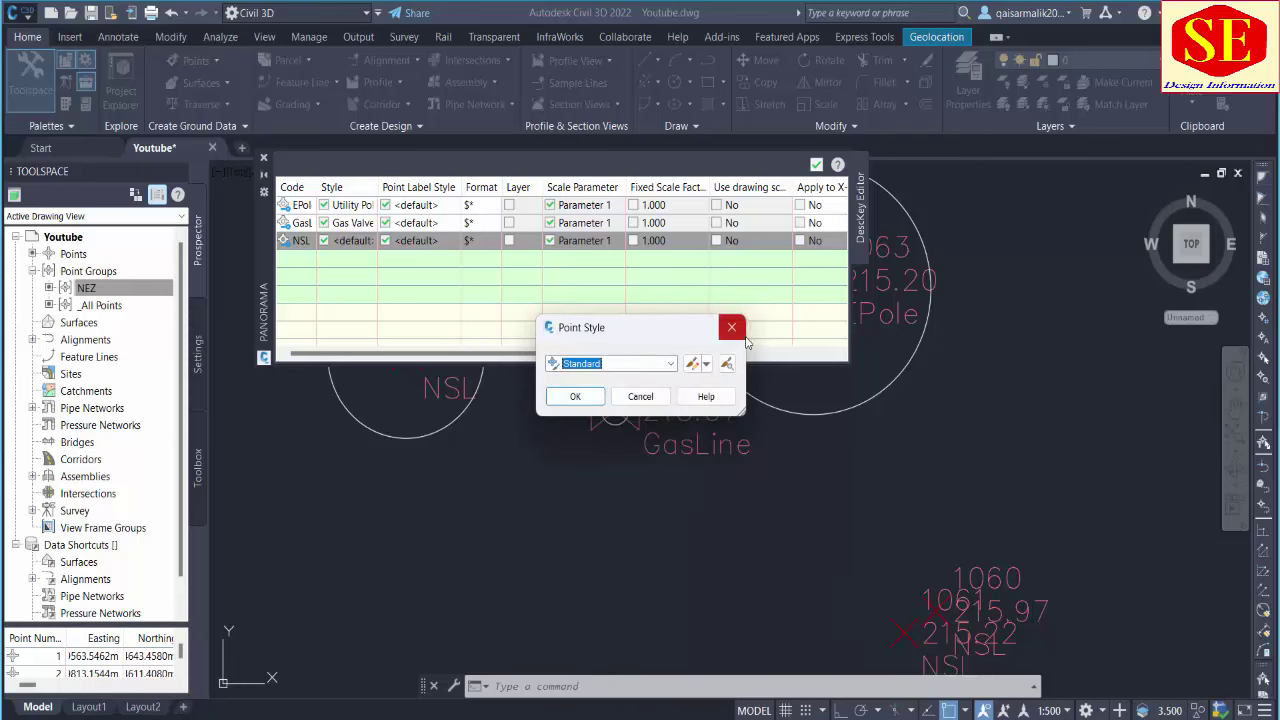
left_click(727, 364)
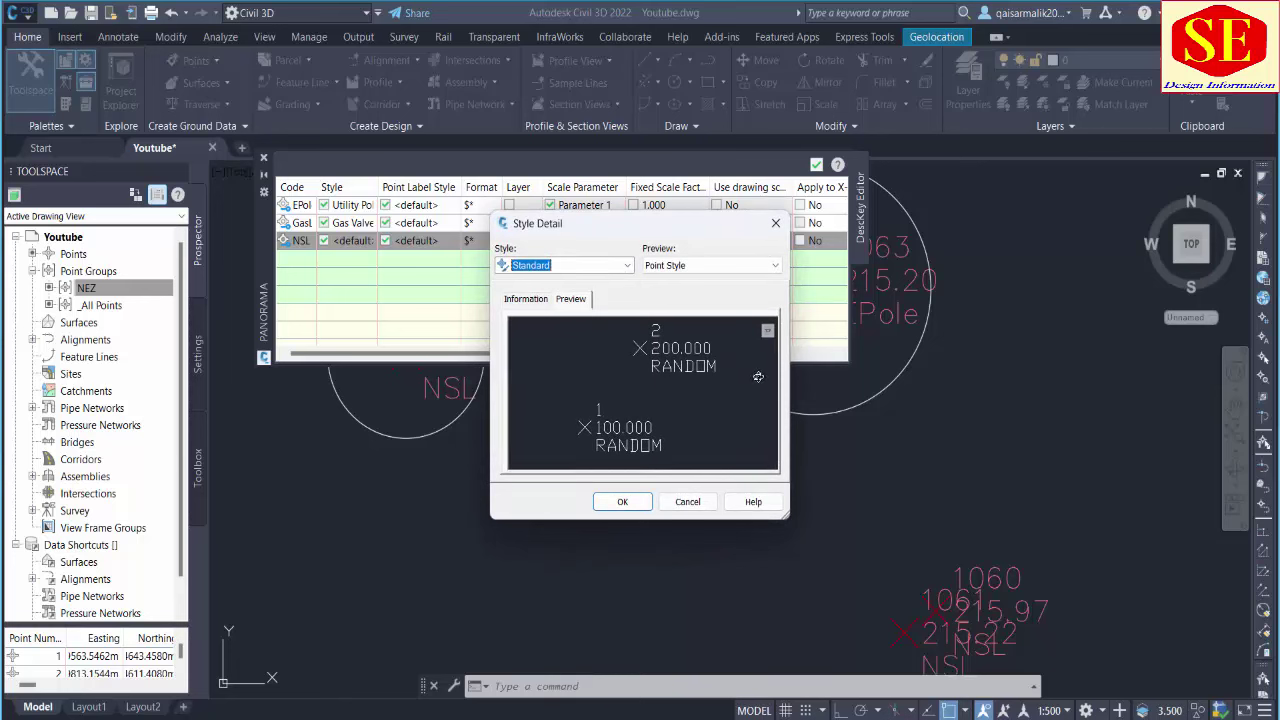
left_click(687, 502)
left_click(604, 364)
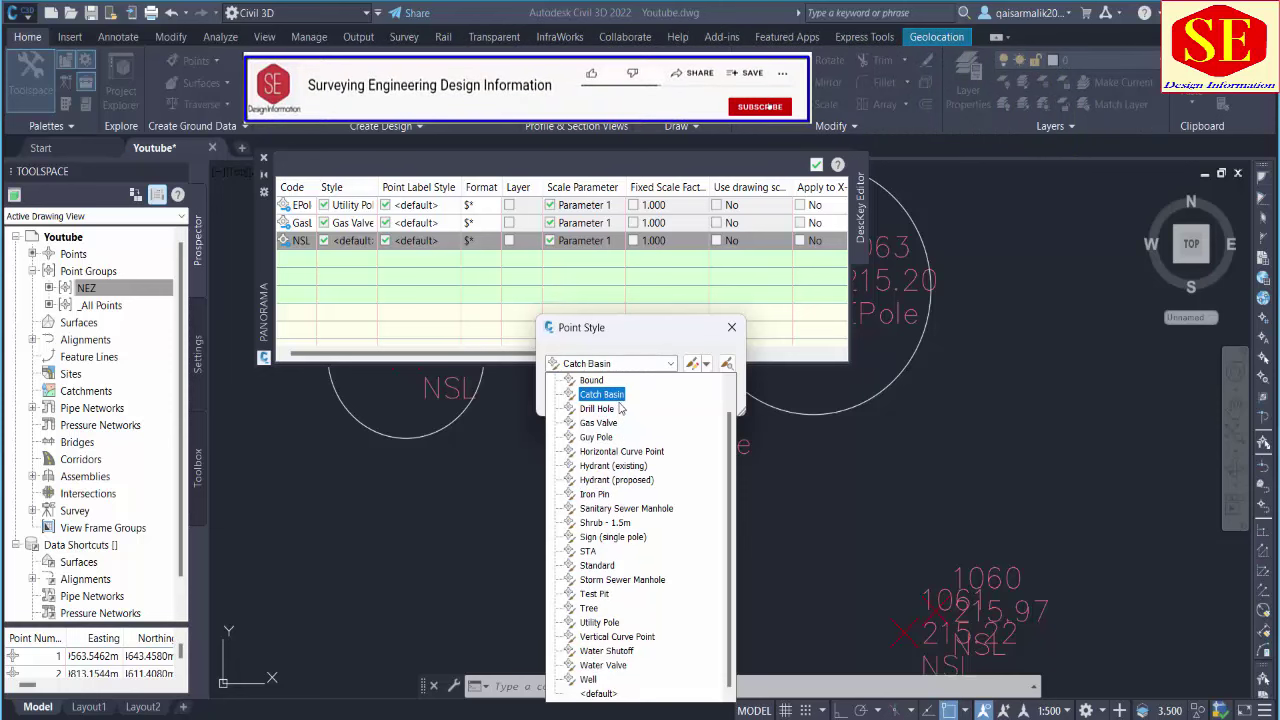
left_click(596, 494)
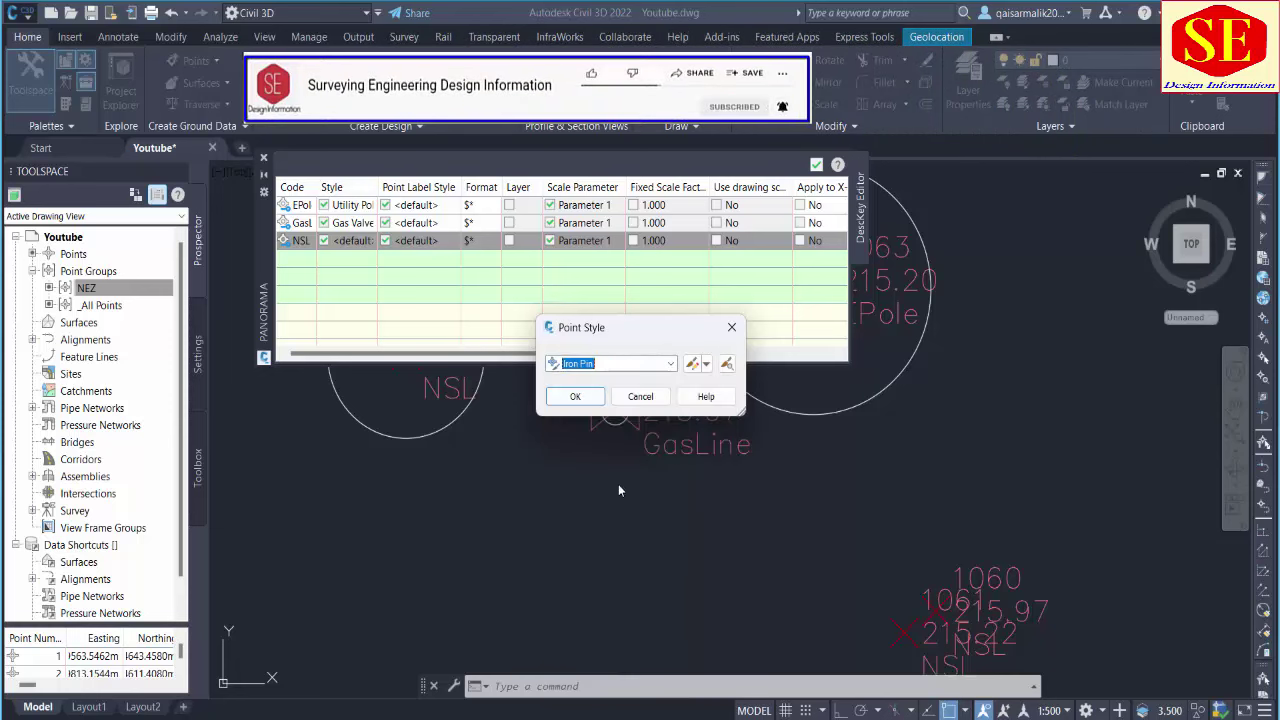
left_click(727, 365)
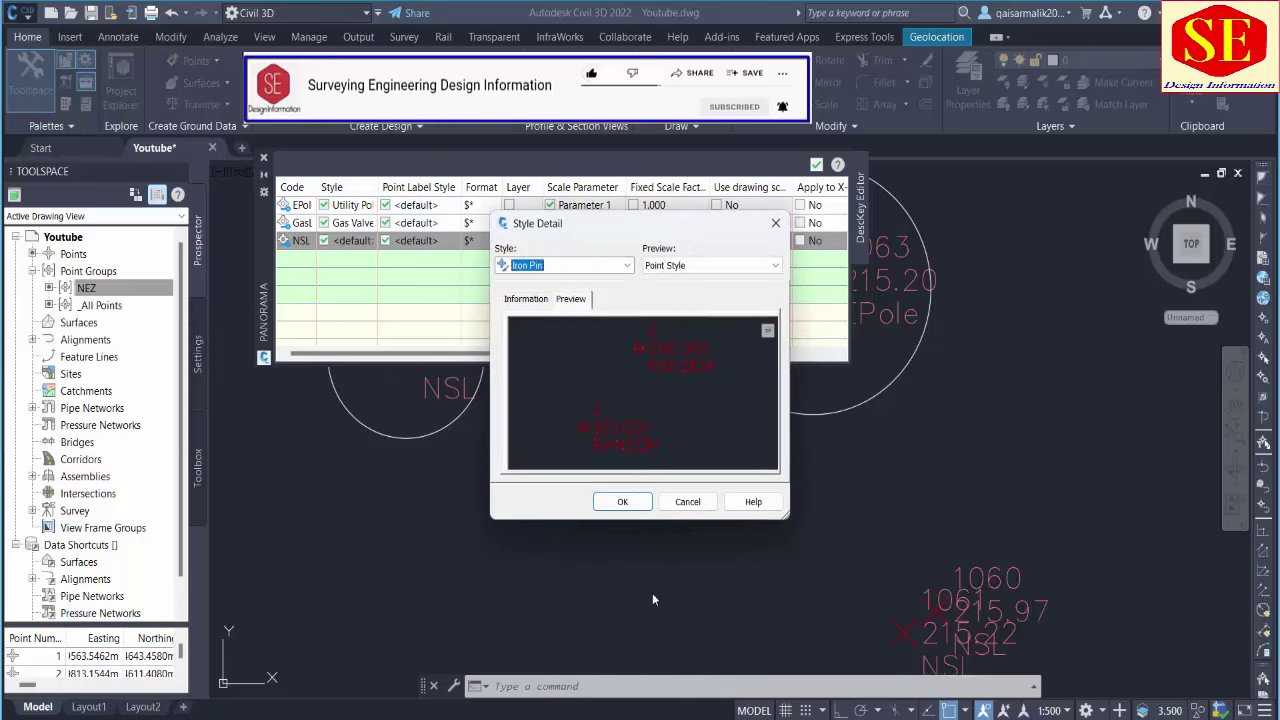
left_click(621, 502)
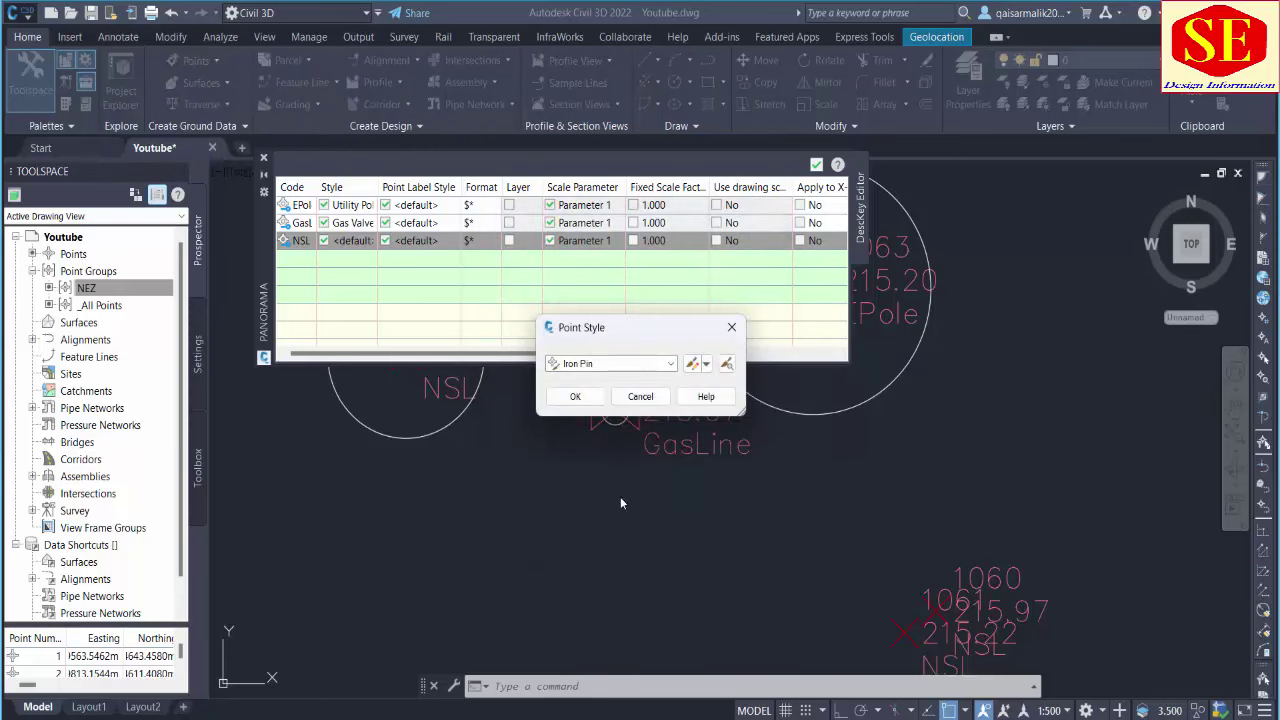
left_click(573, 397)
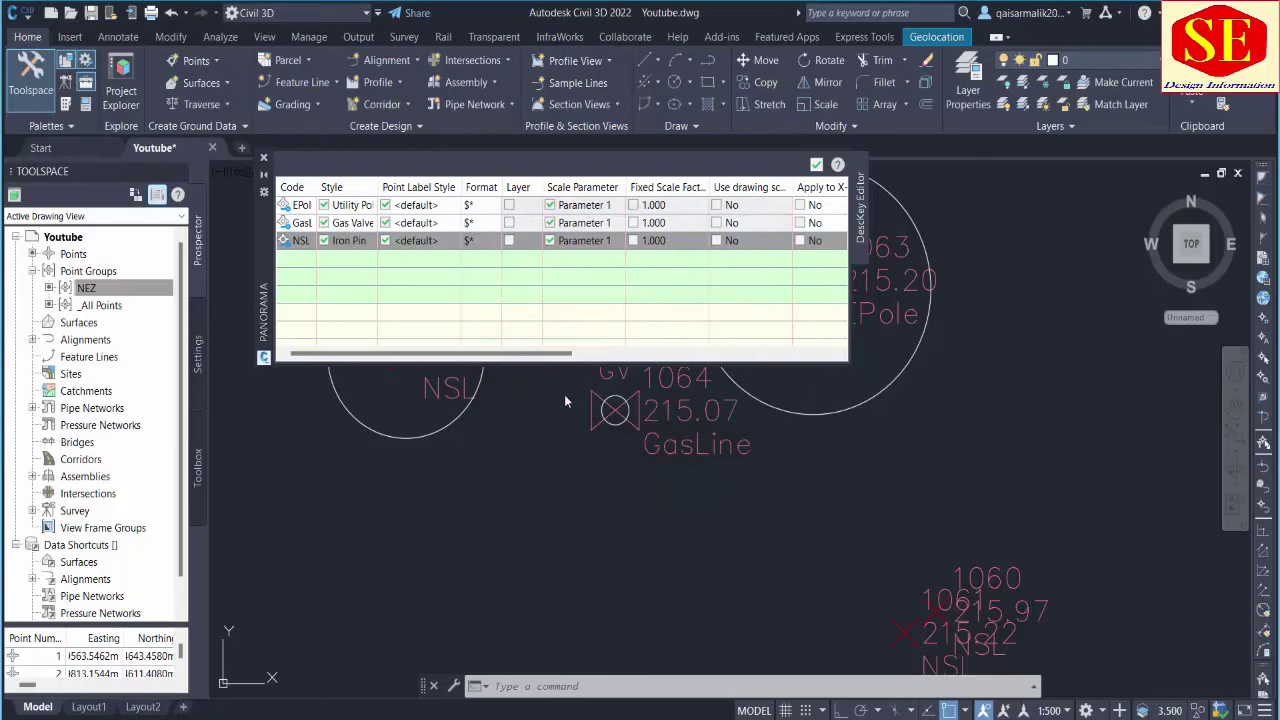
left_click(126, 290)
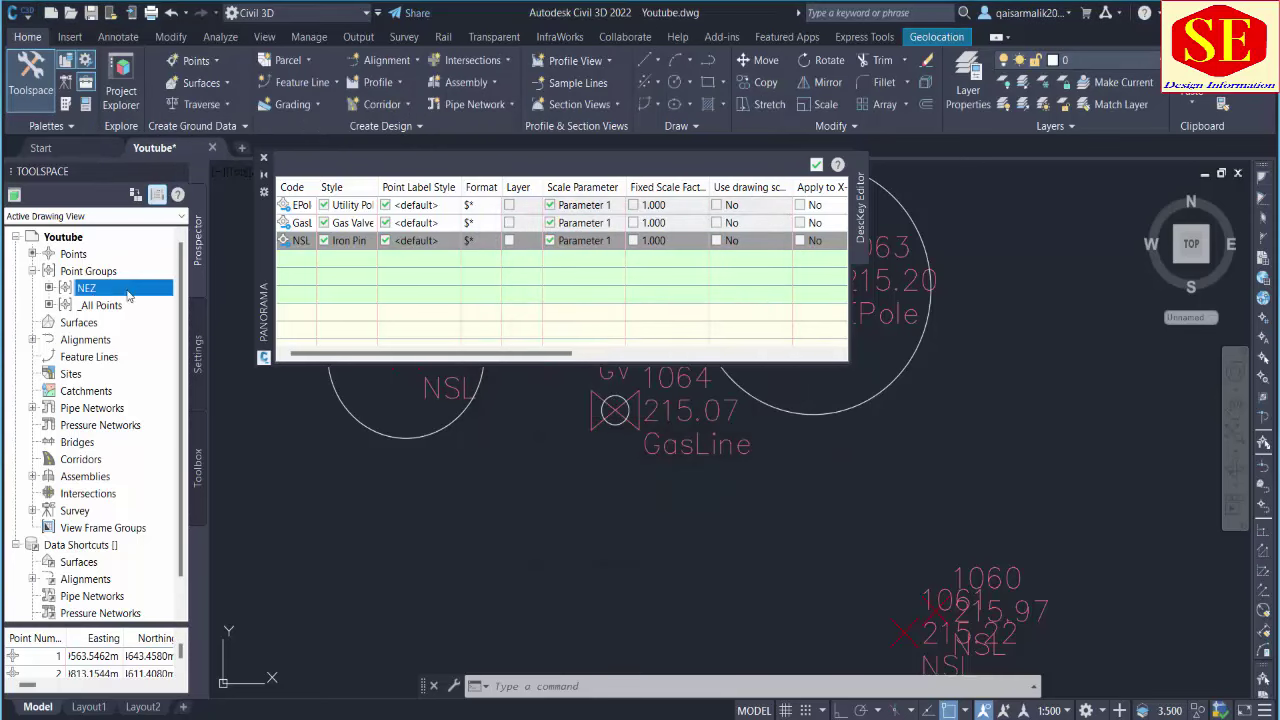
right_click(95, 301)
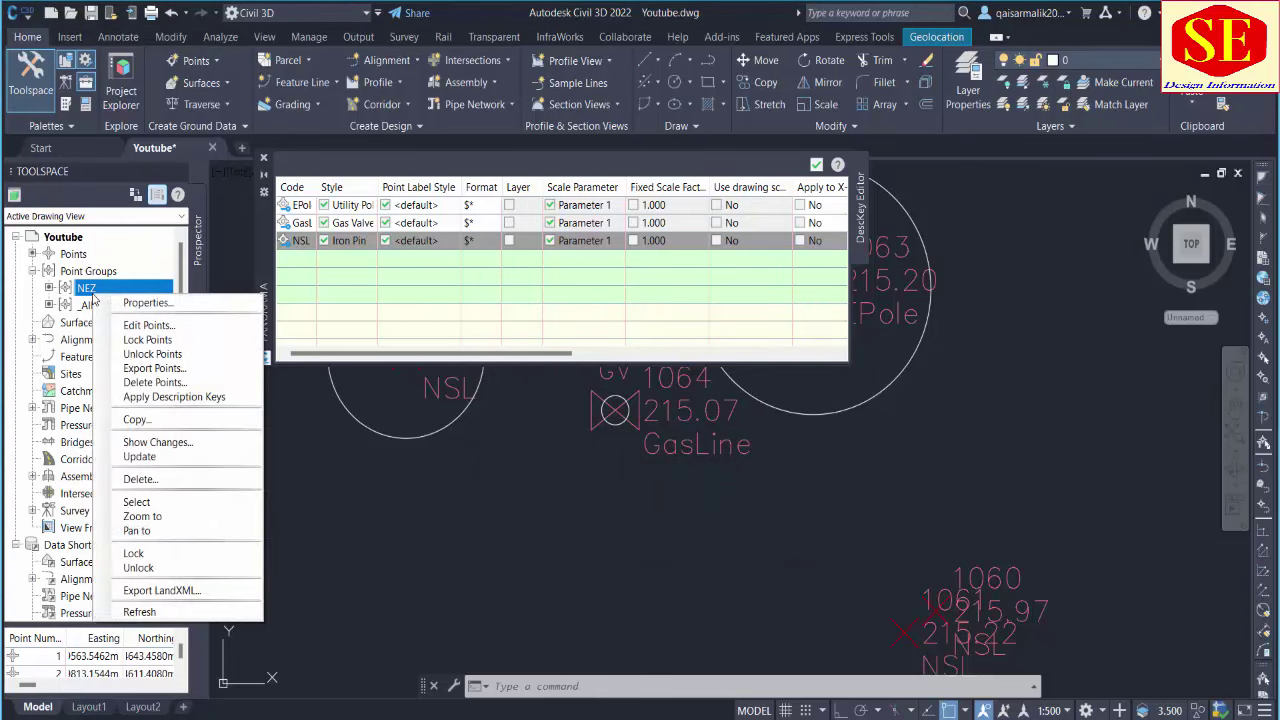
- Apply the description keys to point group NEZ and collapse the DescKey Editor
left_click(150, 397)
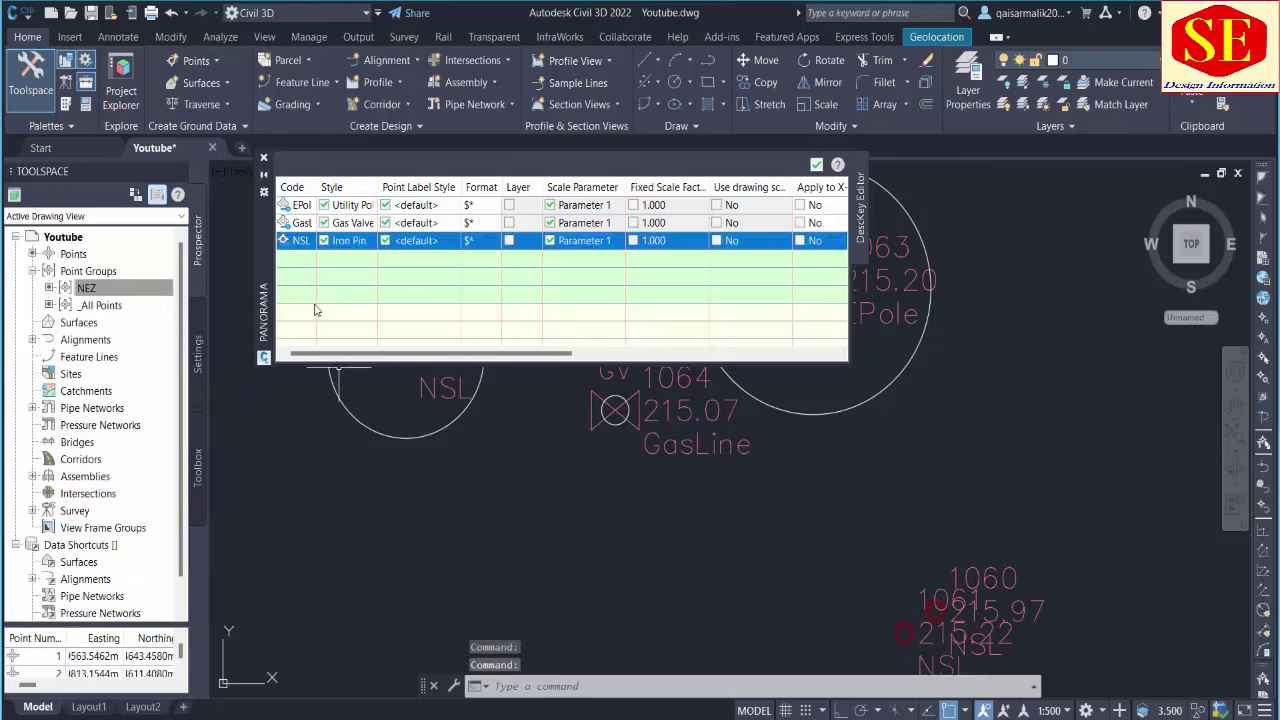
left_click(265, 178)
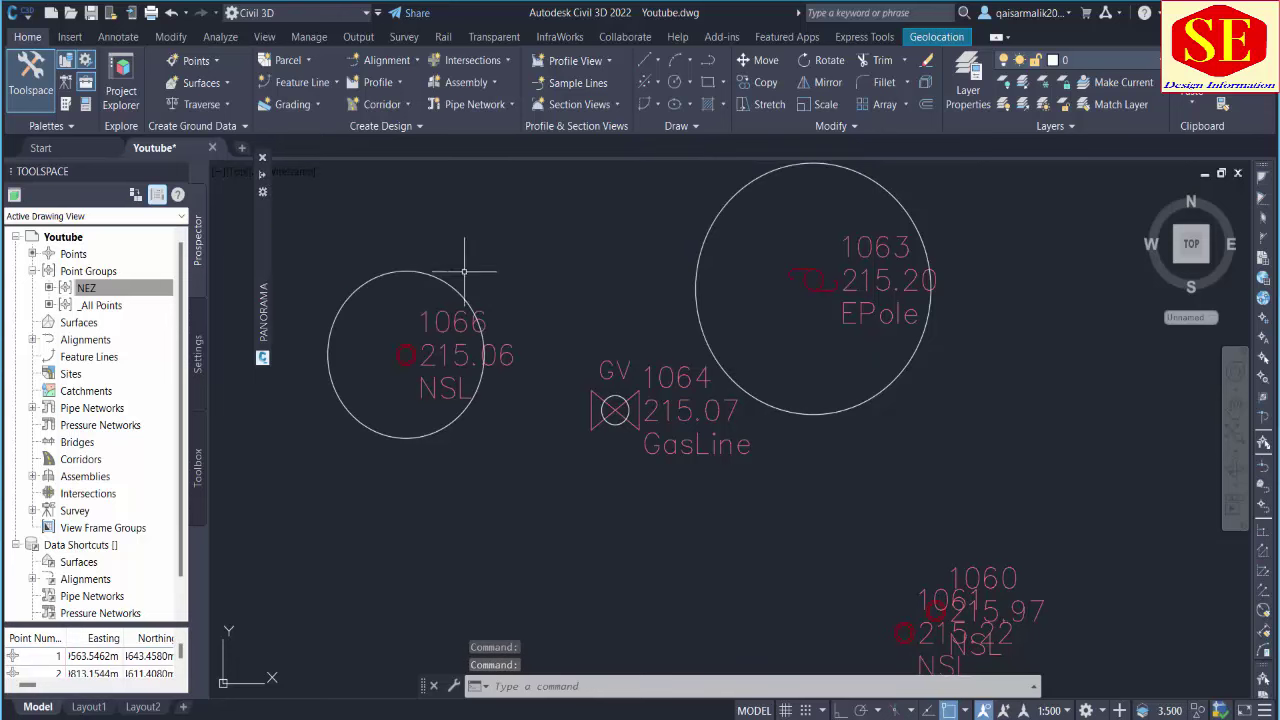
- Check that NSL point 1066 draws with the Iron Pin symbol
left_click_drag(445, 322, 446, 322)
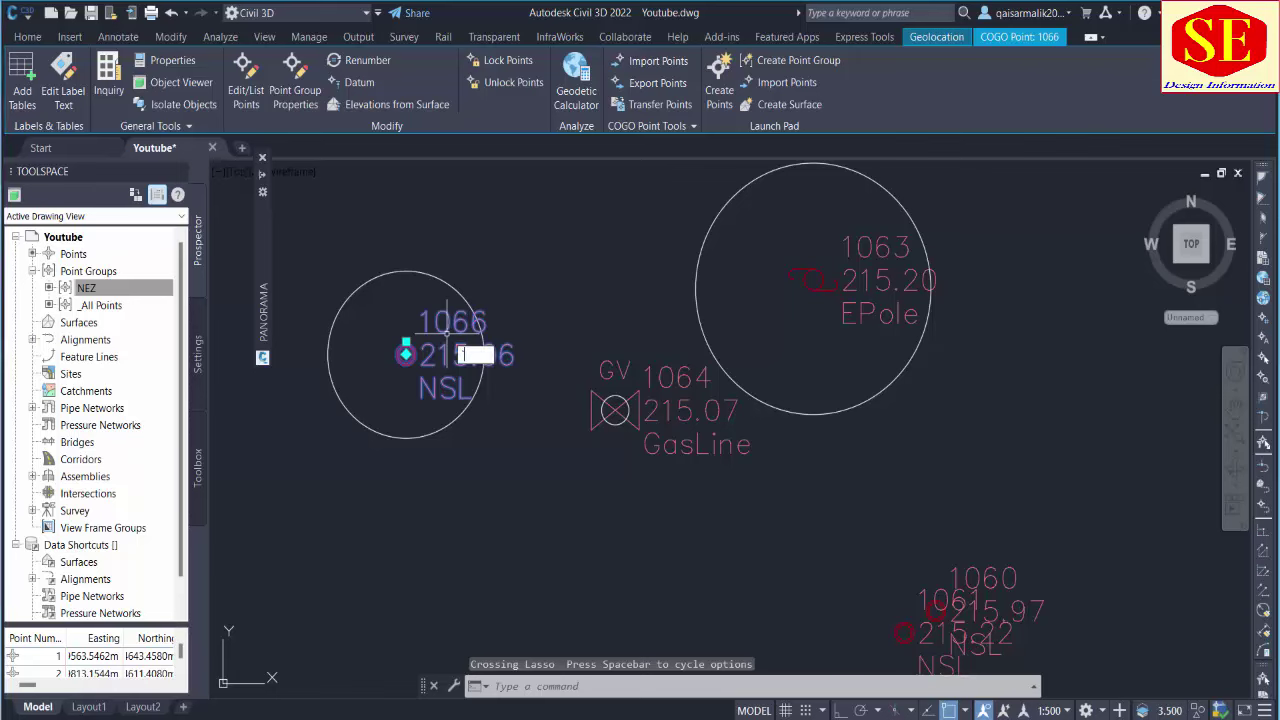
key("Escape")
scroll(547, 341, "down", 4)
middle_click_drag(614, 471, 659, 493)
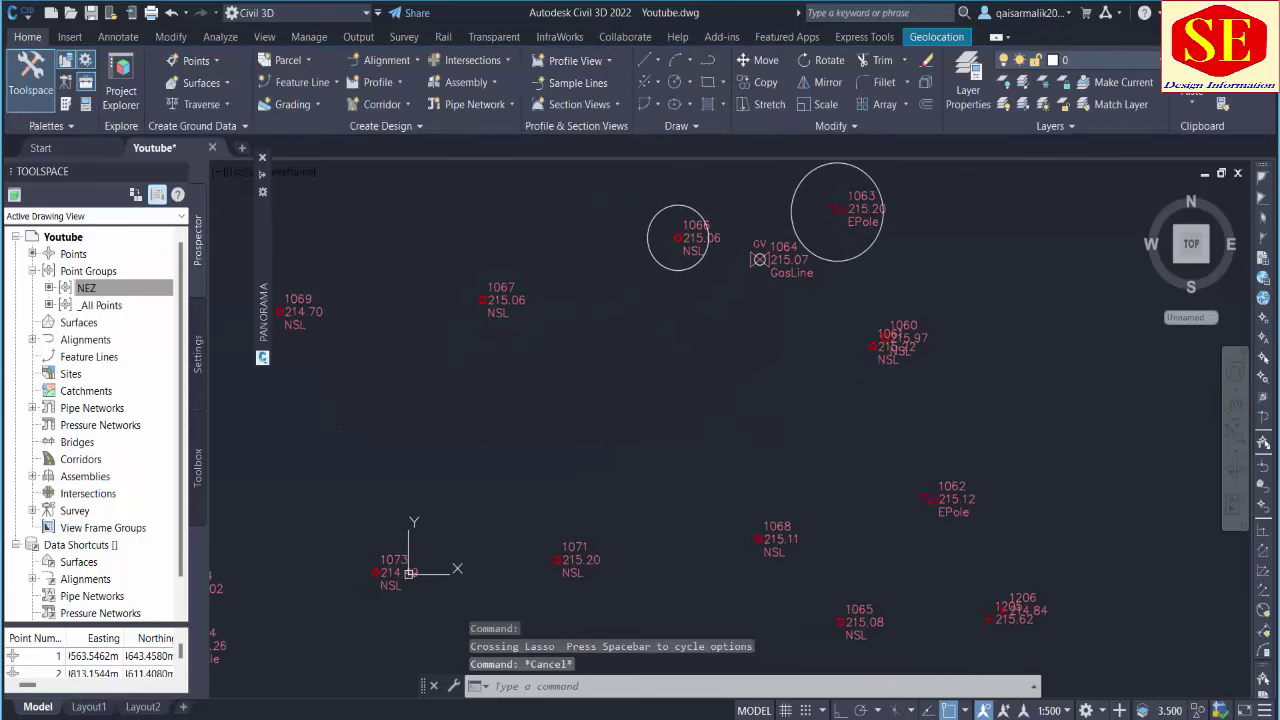
scroll(662, 425, "down", 5)
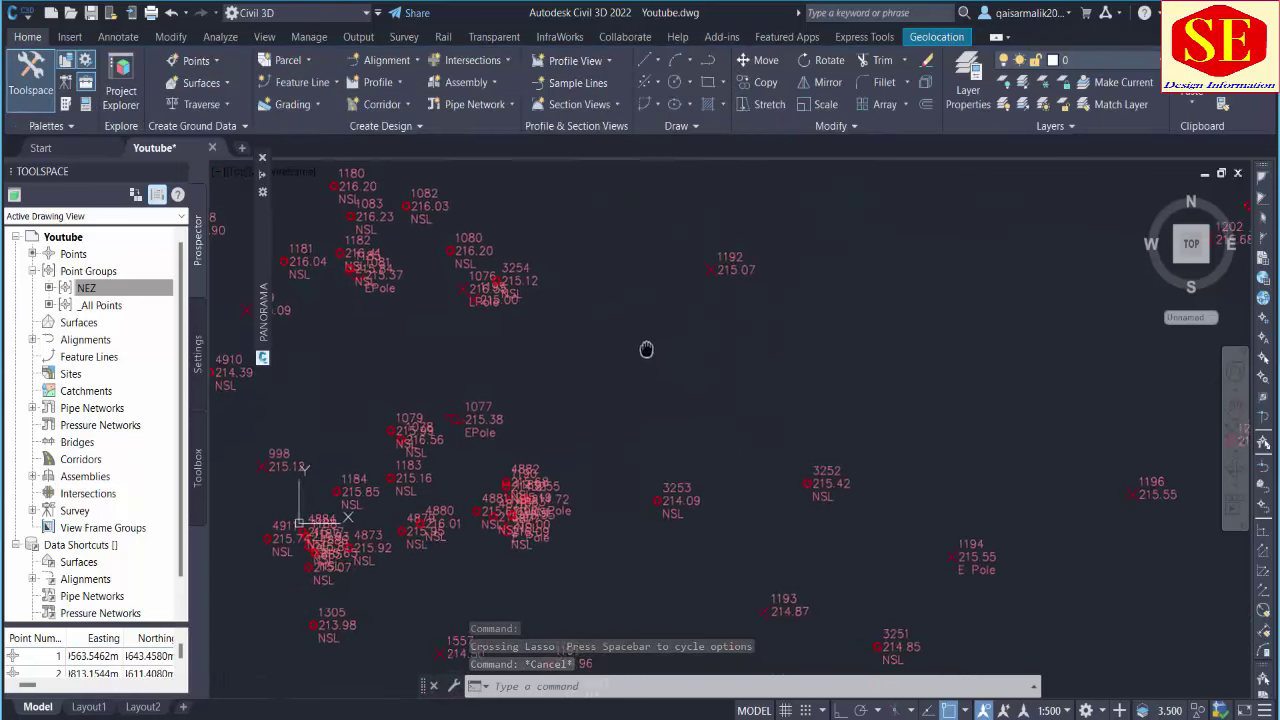
scroll(589, 506, "up", 5)
scroll(756, 430, "up", 2)
scroll(757, 400, "up", 1)
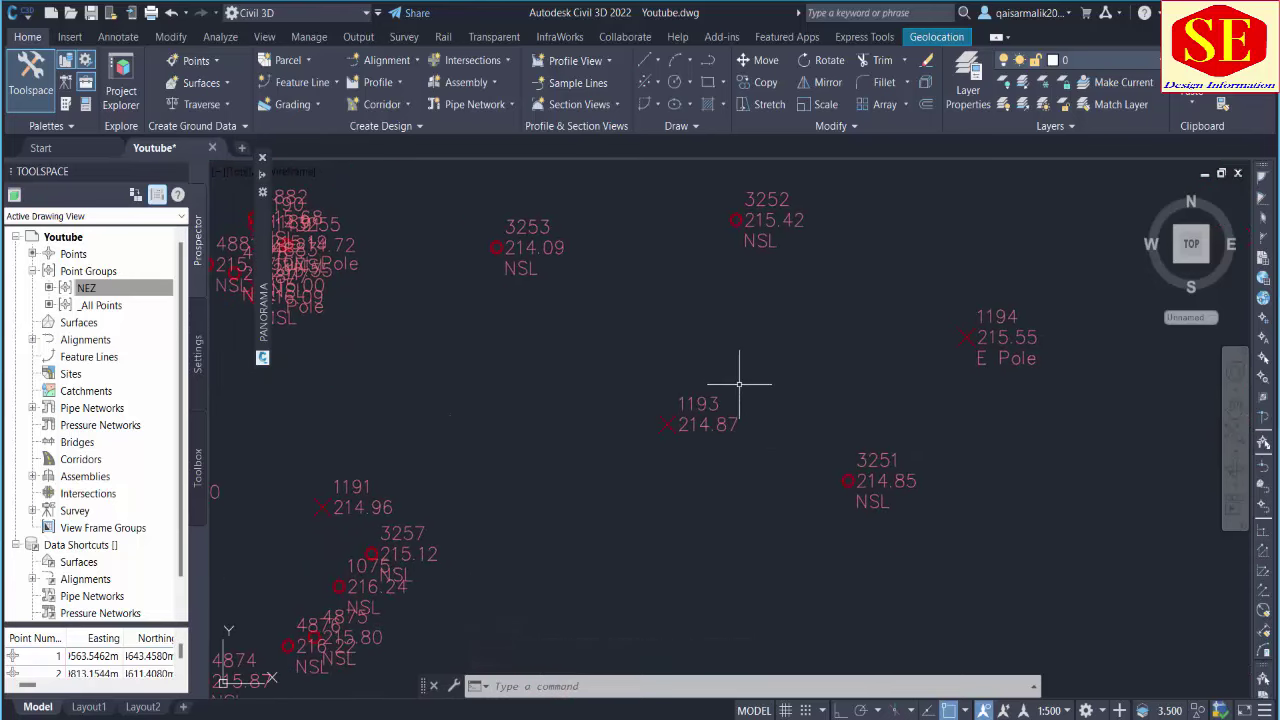
scroll(785, 400, "down", 5)
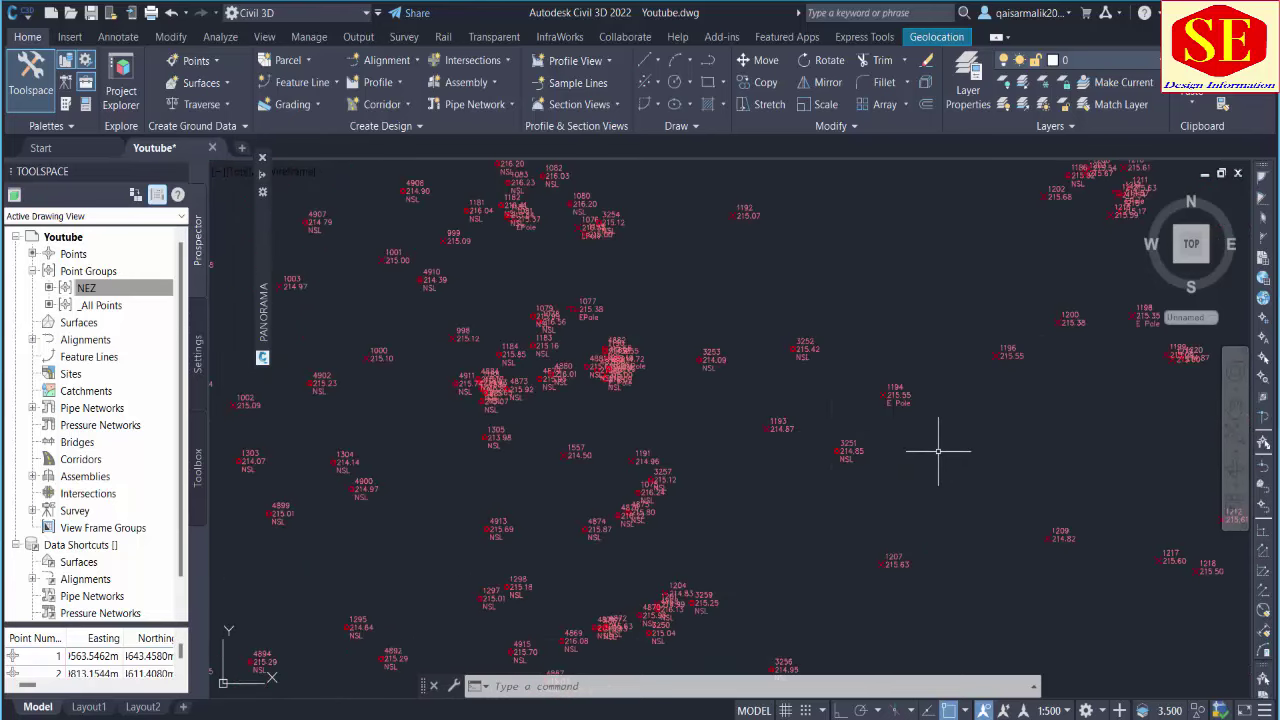
- Pan and zoom to inspect points 1209–1218, EPole 1247 and UtilityPole 3266
middle_click_drag(943, 449, 806, 475)
middle_click_drag(971, 434, 820, 391)
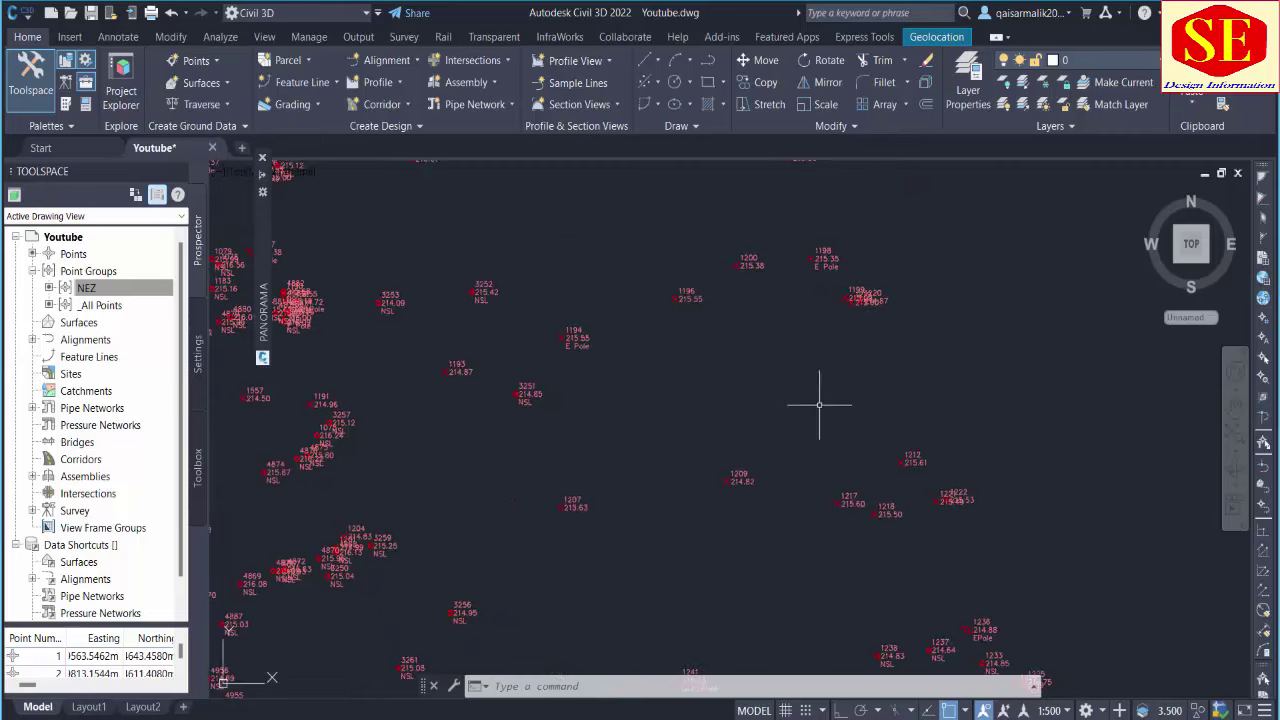
scroll(903, 571, "up", 4)
scroll(743, 360, "down", 4)
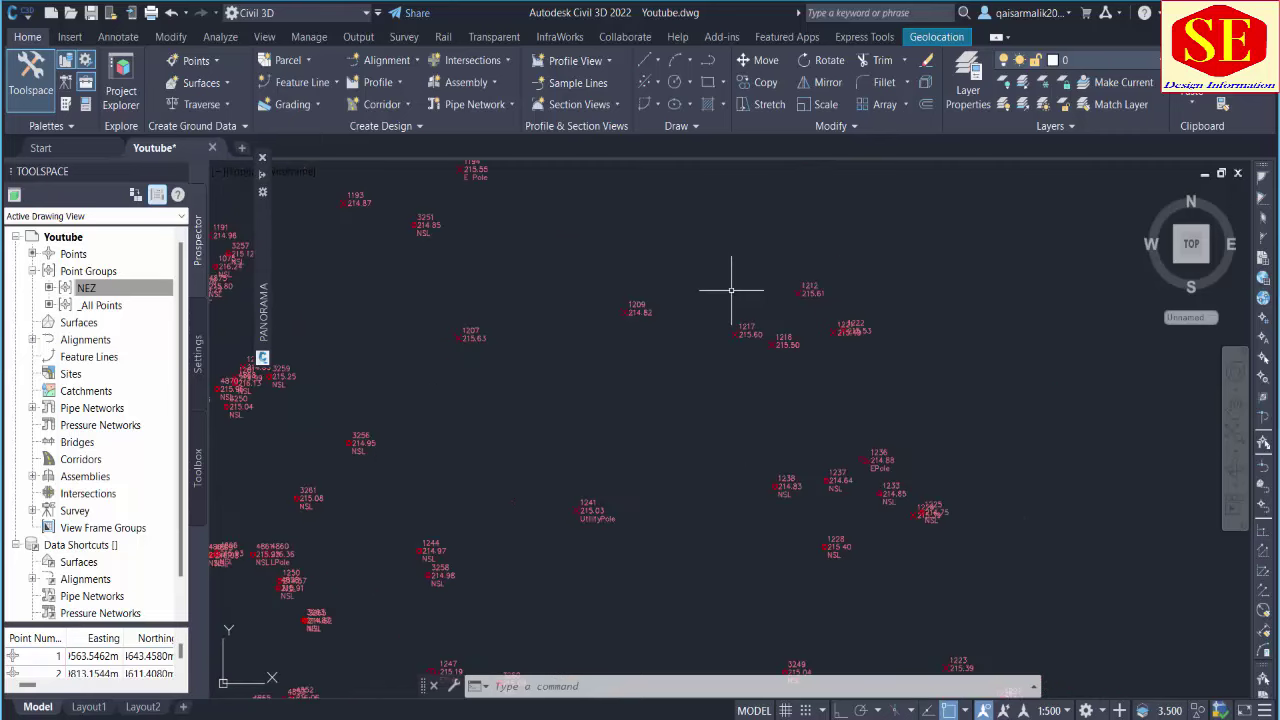
middle_click_drag(606, 420, 648, 350)
middle_click_drag(551, 431, 609, 289)
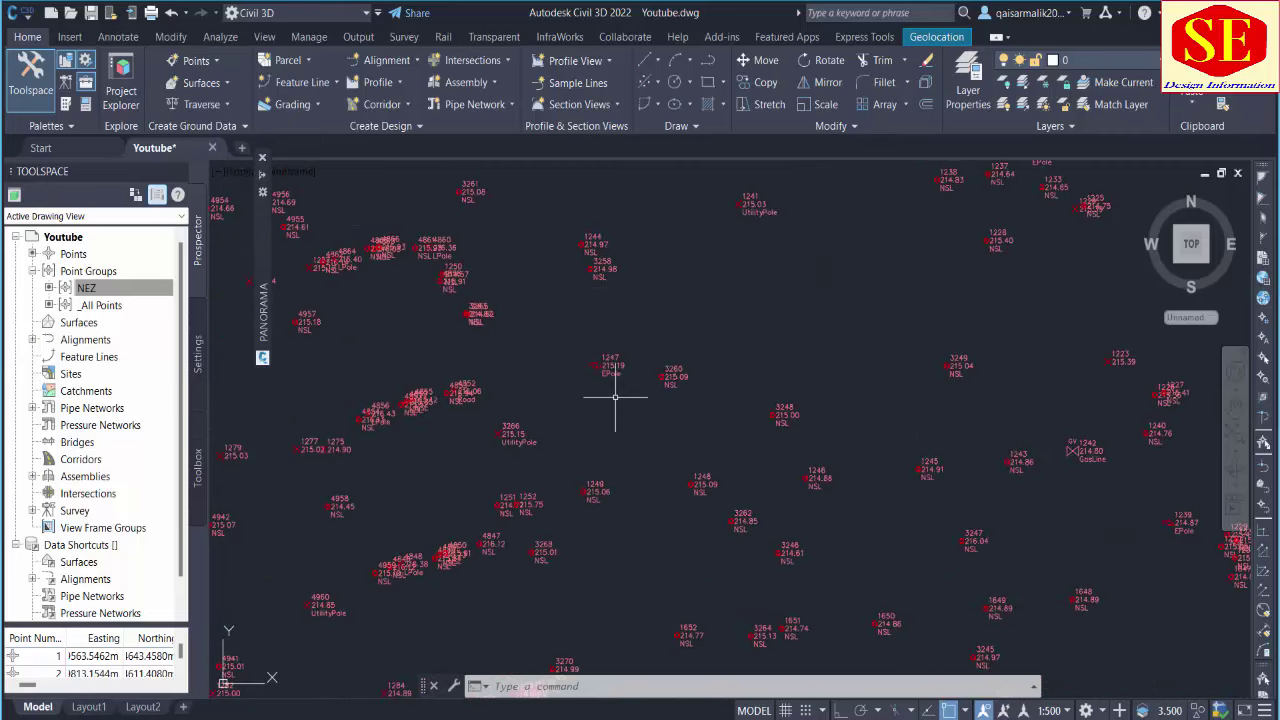
scroll(615, 395, "up", 2)
scroll(571, 346, "up", 4)
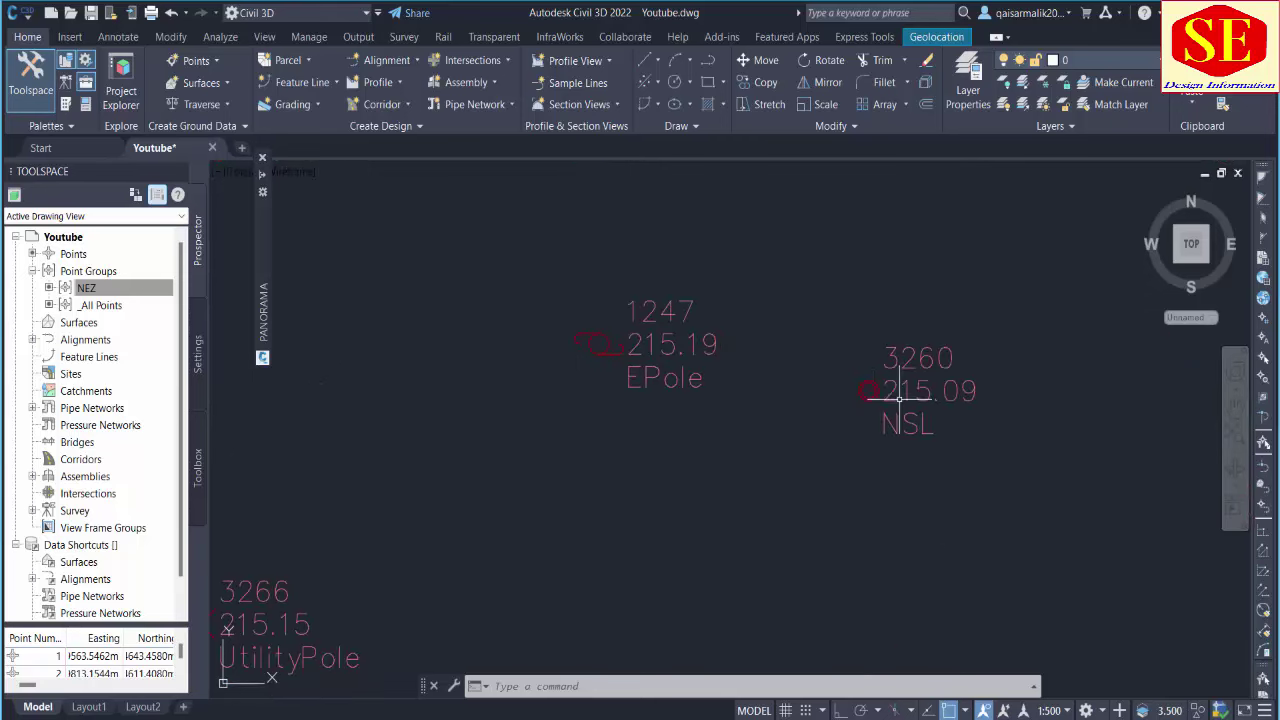
scroll(880, 395, "down", 2)
middle_click_drag(703, 443, 719, 358)
middle_click_drag(647, 420, 728, 386)
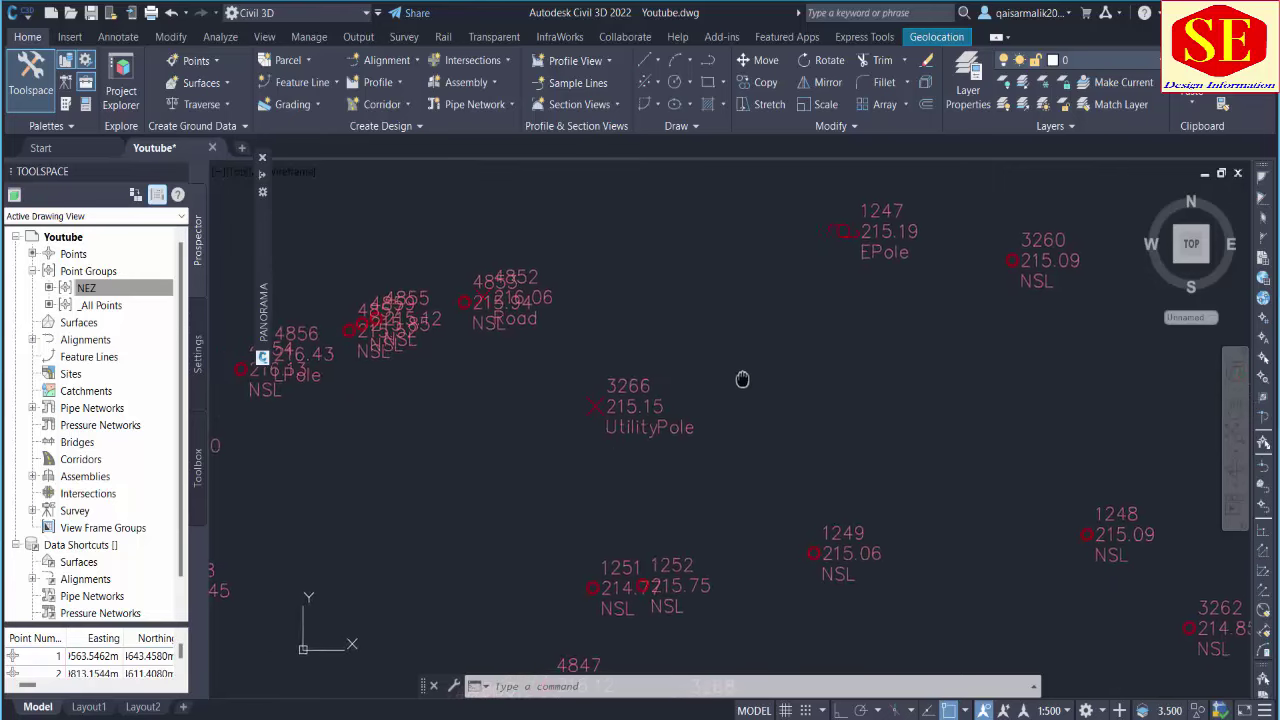
scroll(610, 440, "up", 1)
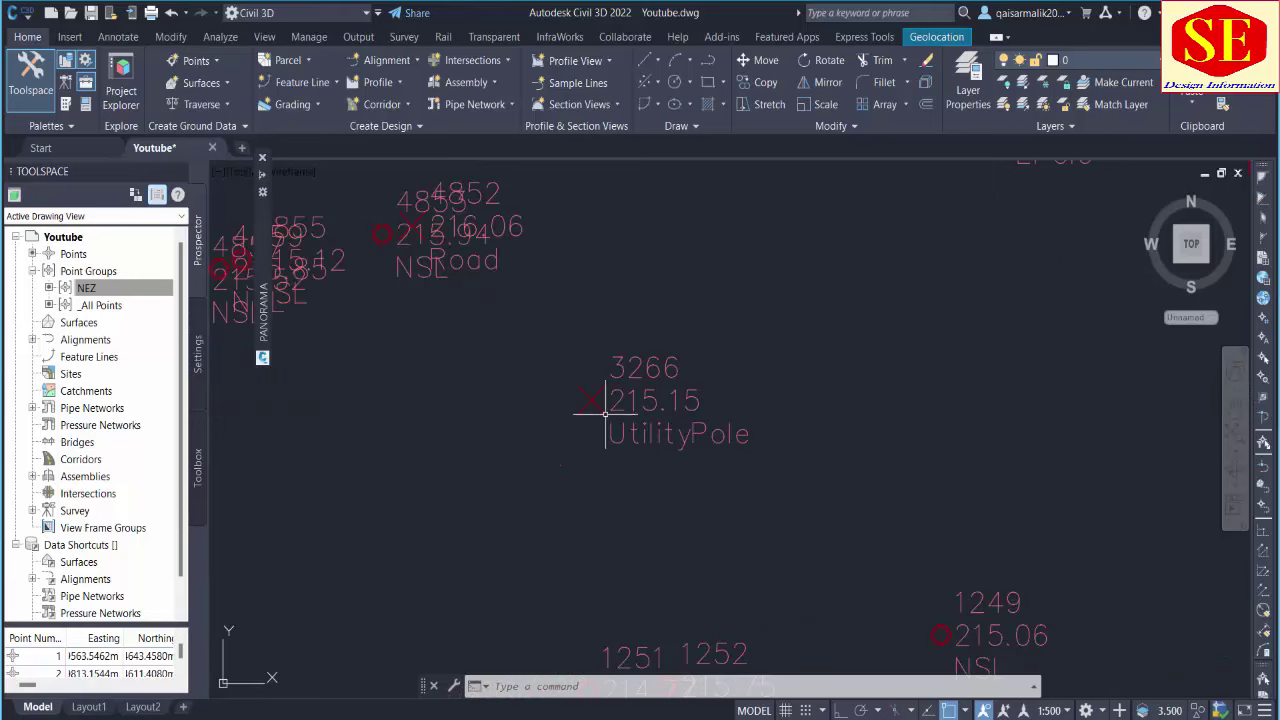
- Add a fourth description key with the code UtilityPole
right_click(300, 204)
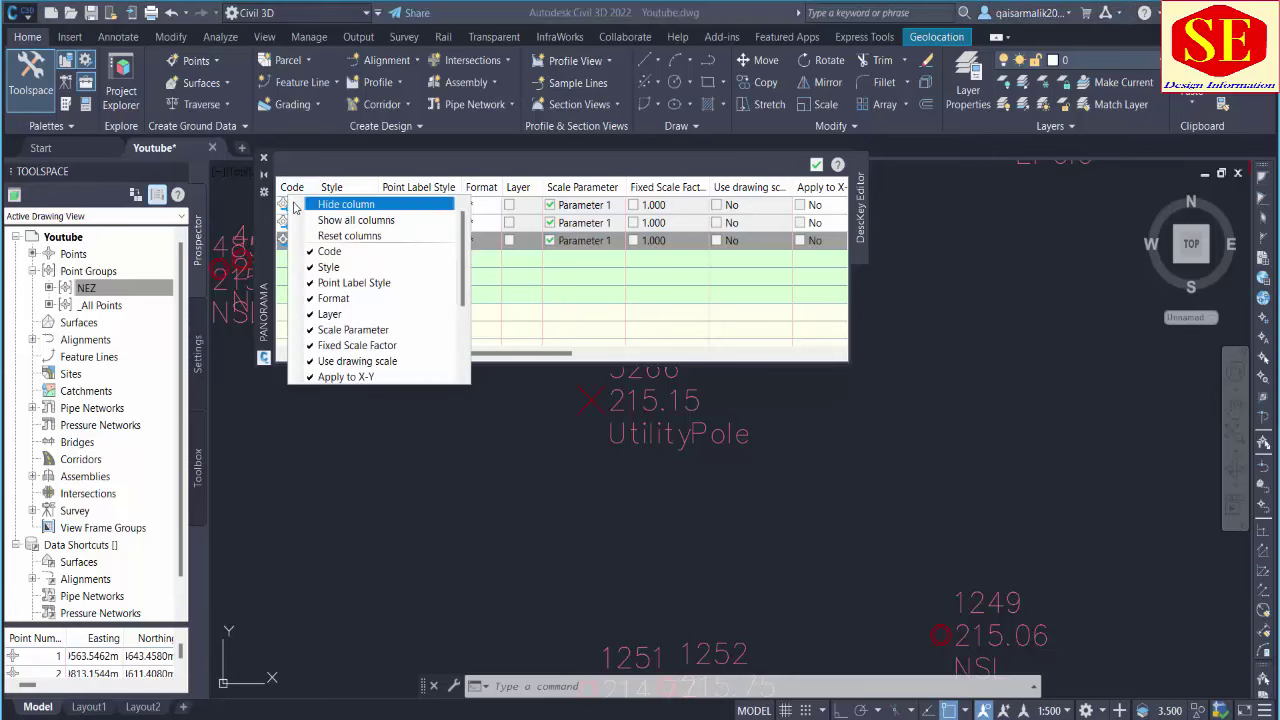
right_click(291, 205)
left_click(334, 214)
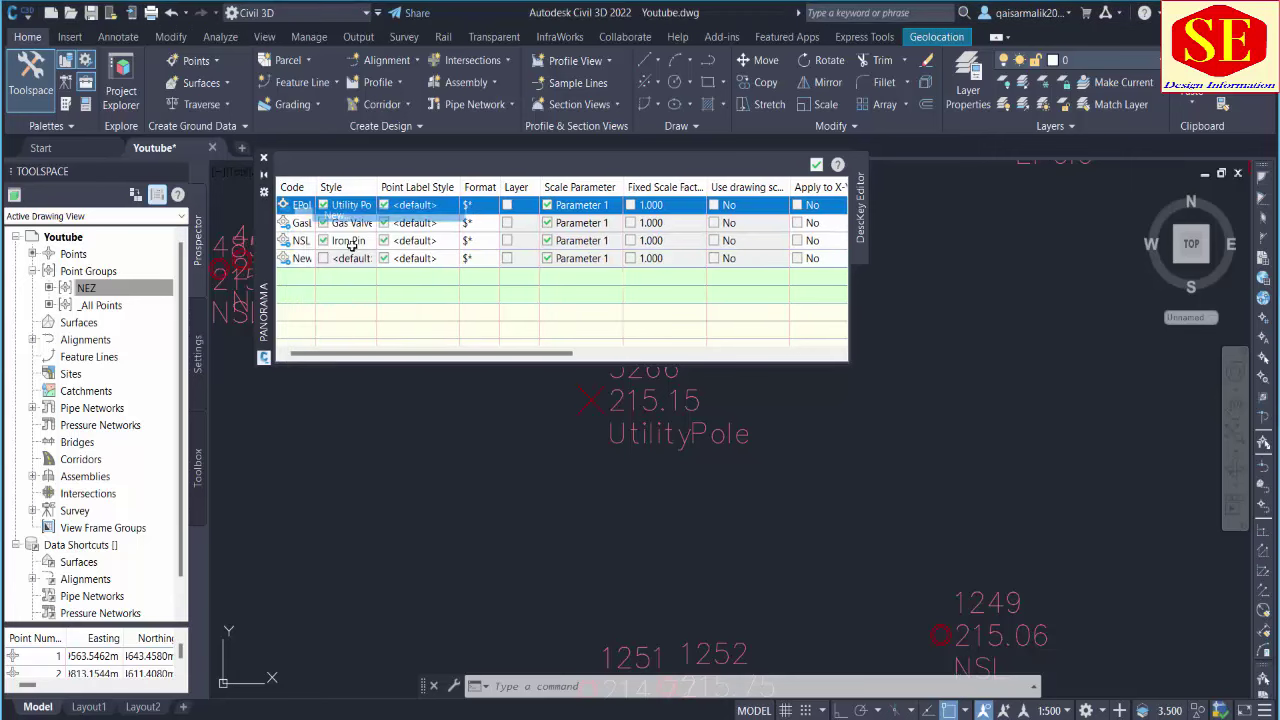
left_click(301, 258)
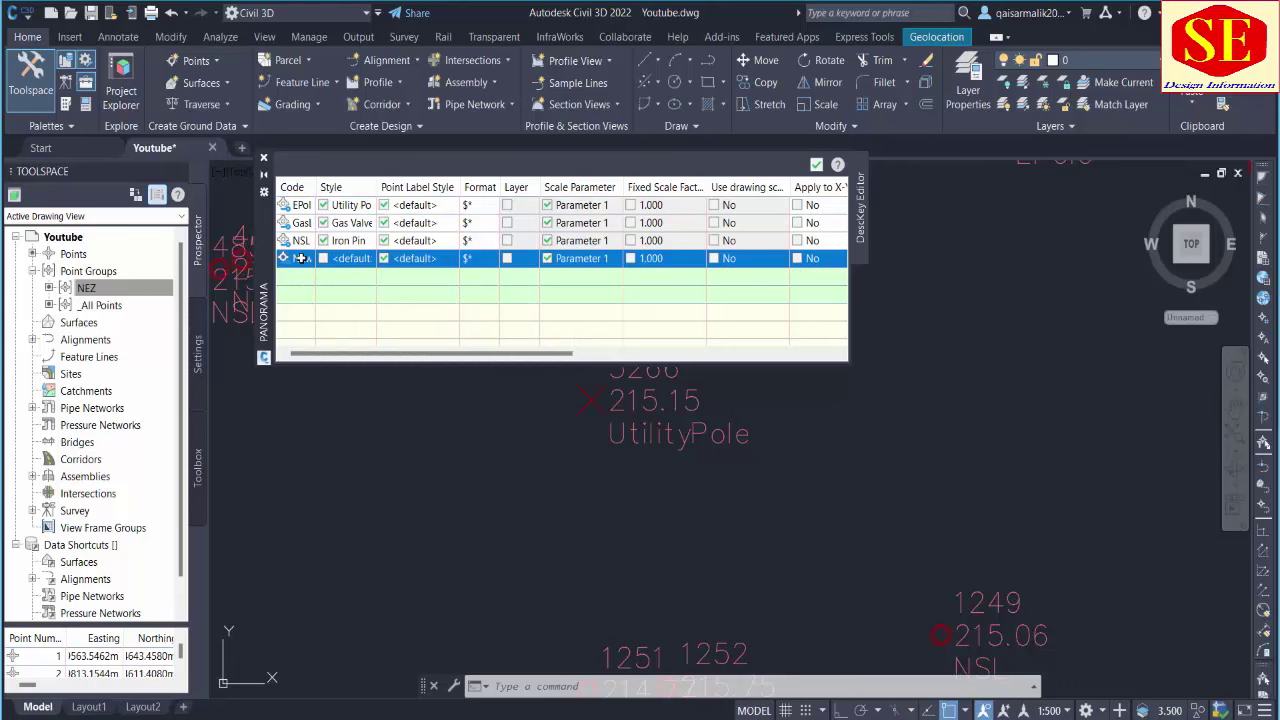
double_click(302, 259)
key("Return")
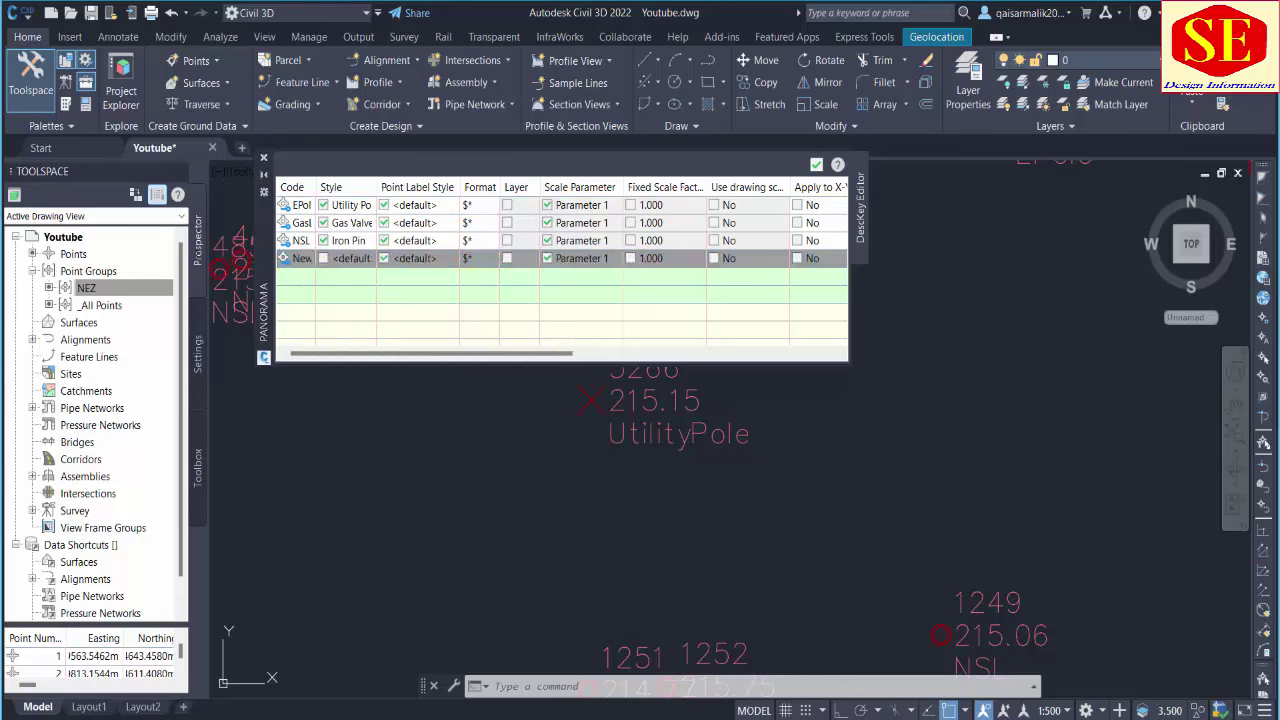
type("u")
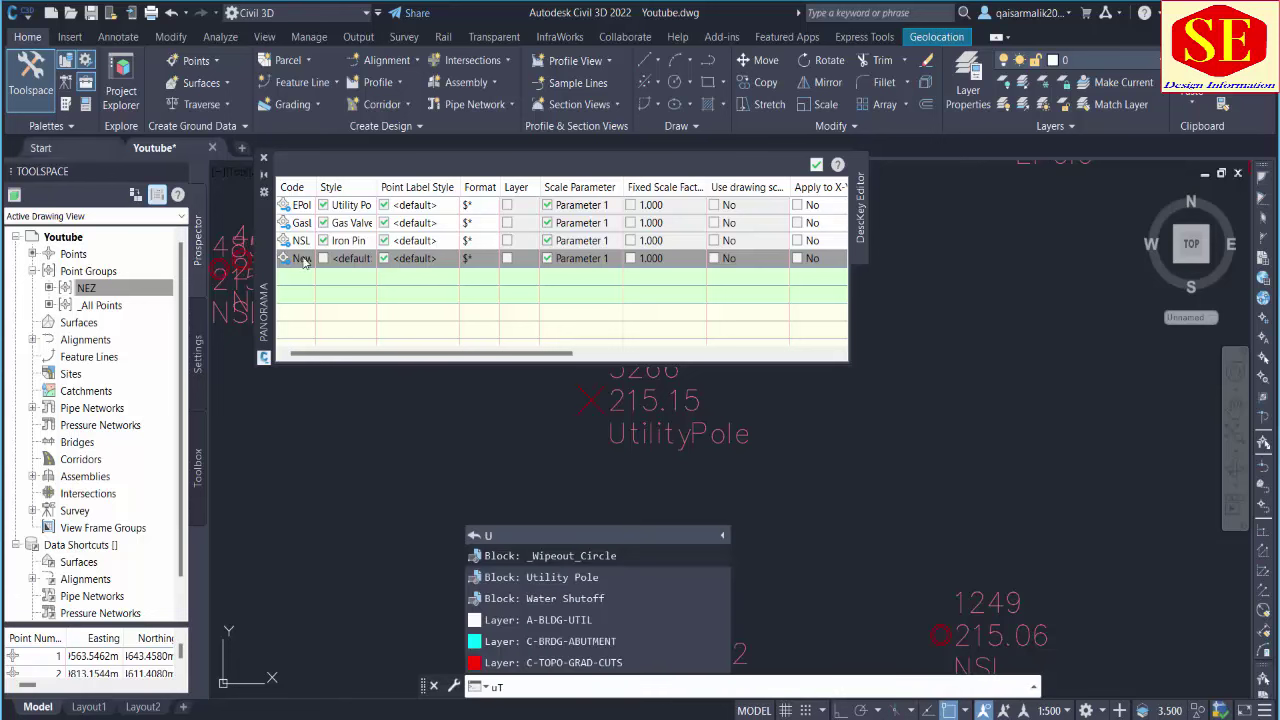
double_click(292, 259)
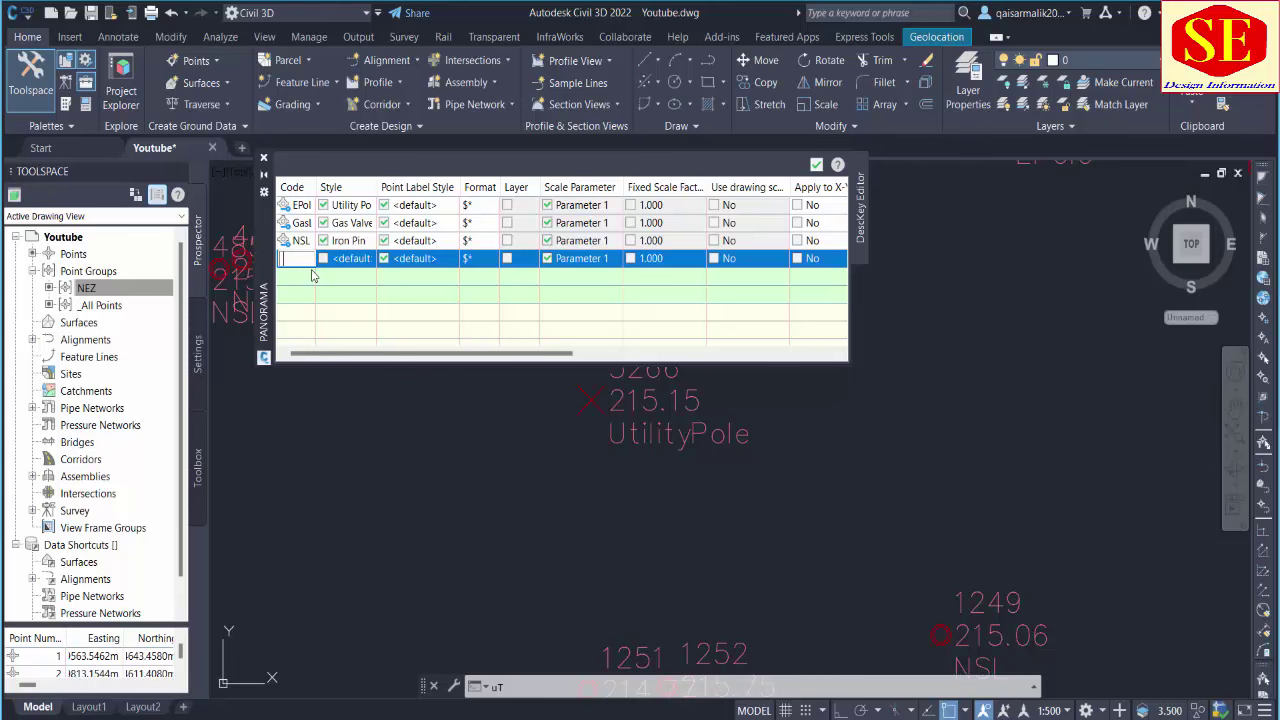
key("Caps_Lock")
type("tili")
key("Return")
- Assign the Utility Pole point style to the UtilityPole key
left_click(325, 258)
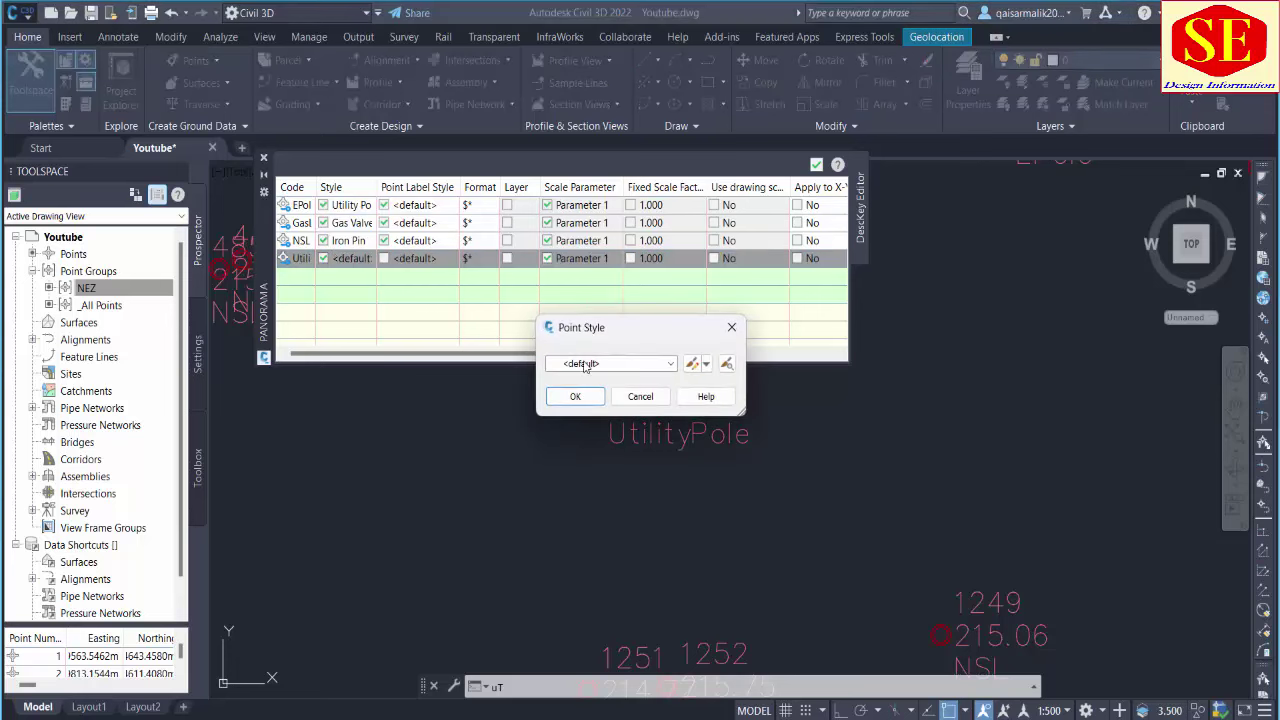
left_click(587, 366)
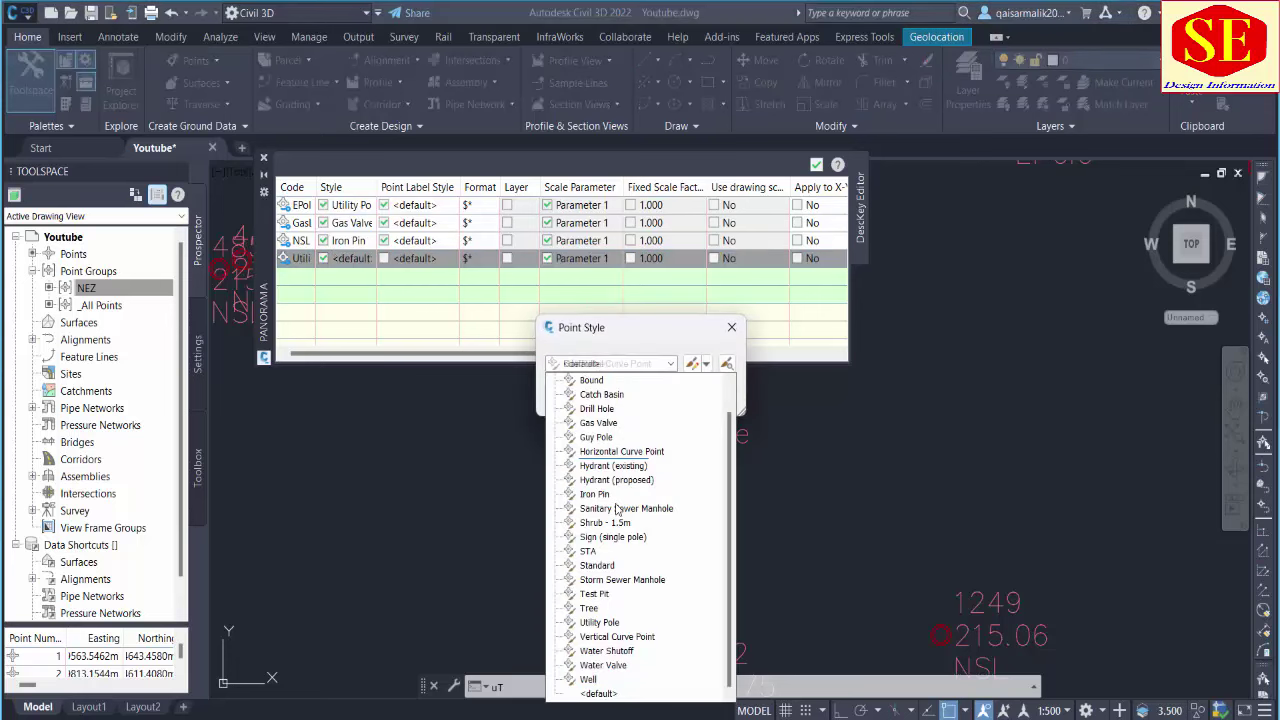
left_click(600, 623)
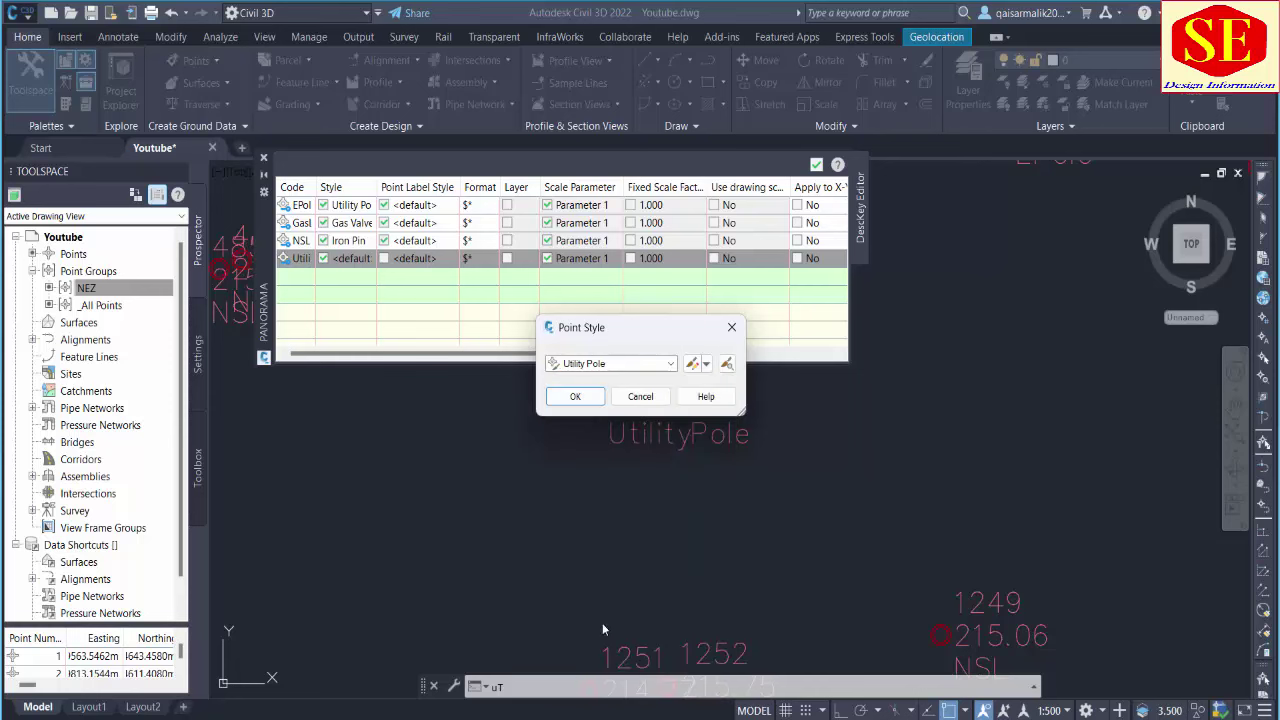
left_click(575, 396)
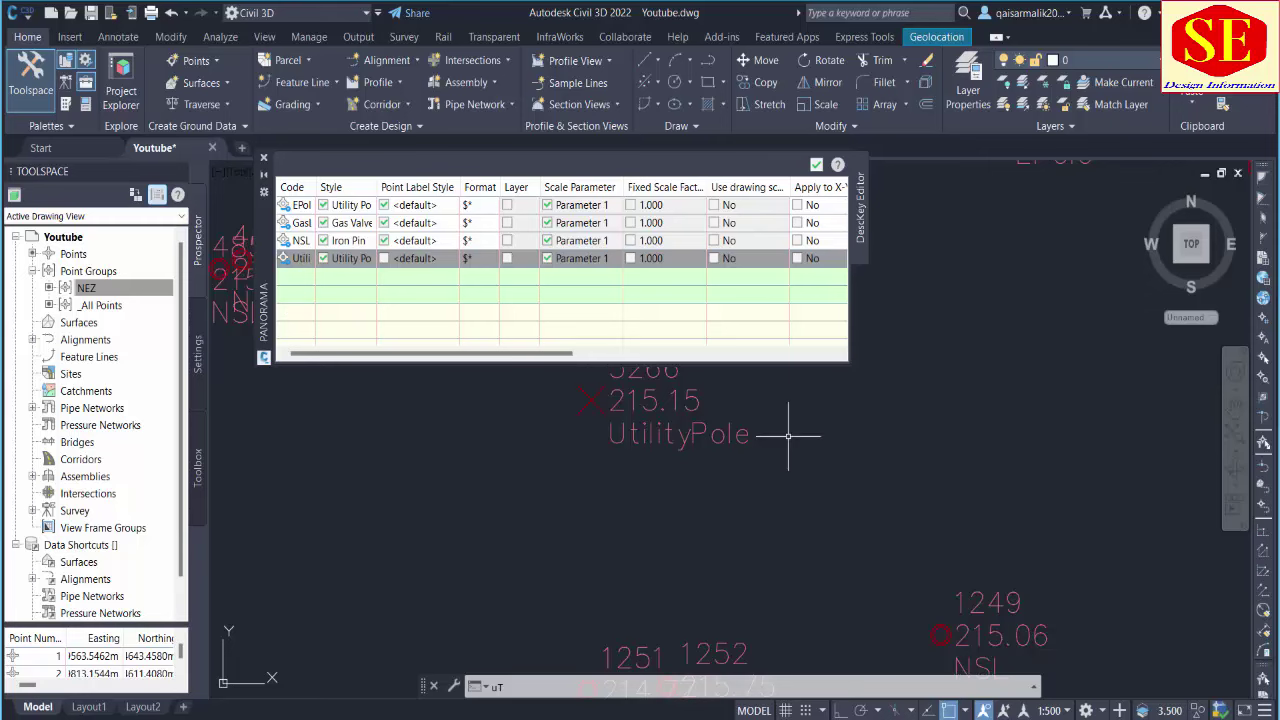
- Pan around to review the labelled survey points, then close the description key editor
middle_click_drag(775, 492, 894, 343)
scroll(826, 460, "down", 2)
middle_click_drag(826, 460, 931, 349)
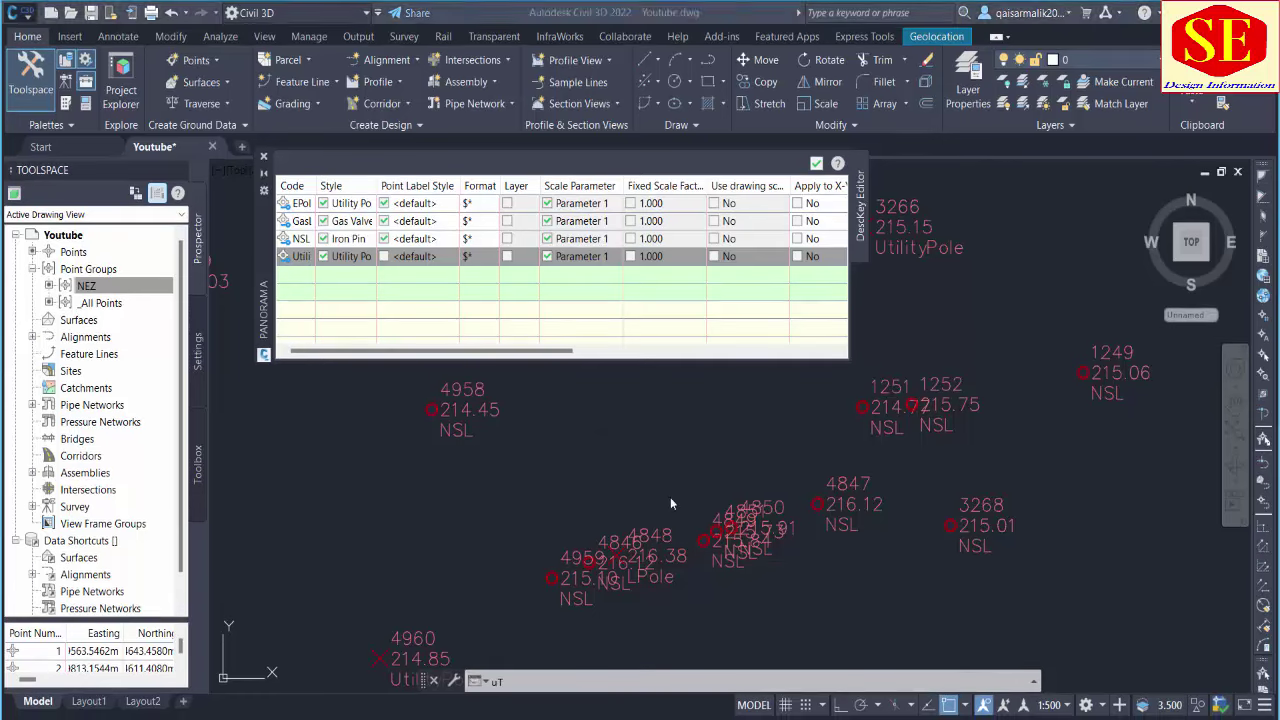
scroll(950, 480, "down", 5)
scroll(832, 574, "up", 5)
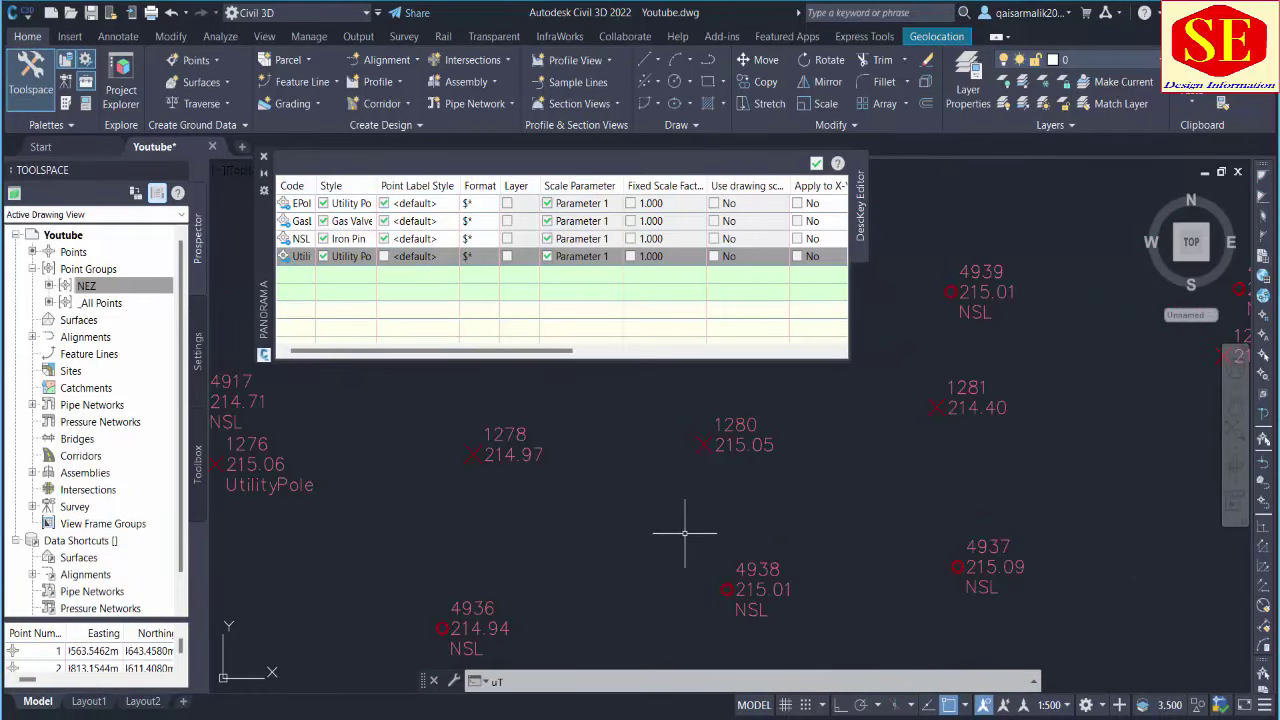
middle_click_drag(857, 423, 586, 591)
scroll(743, 443, "down", 3)
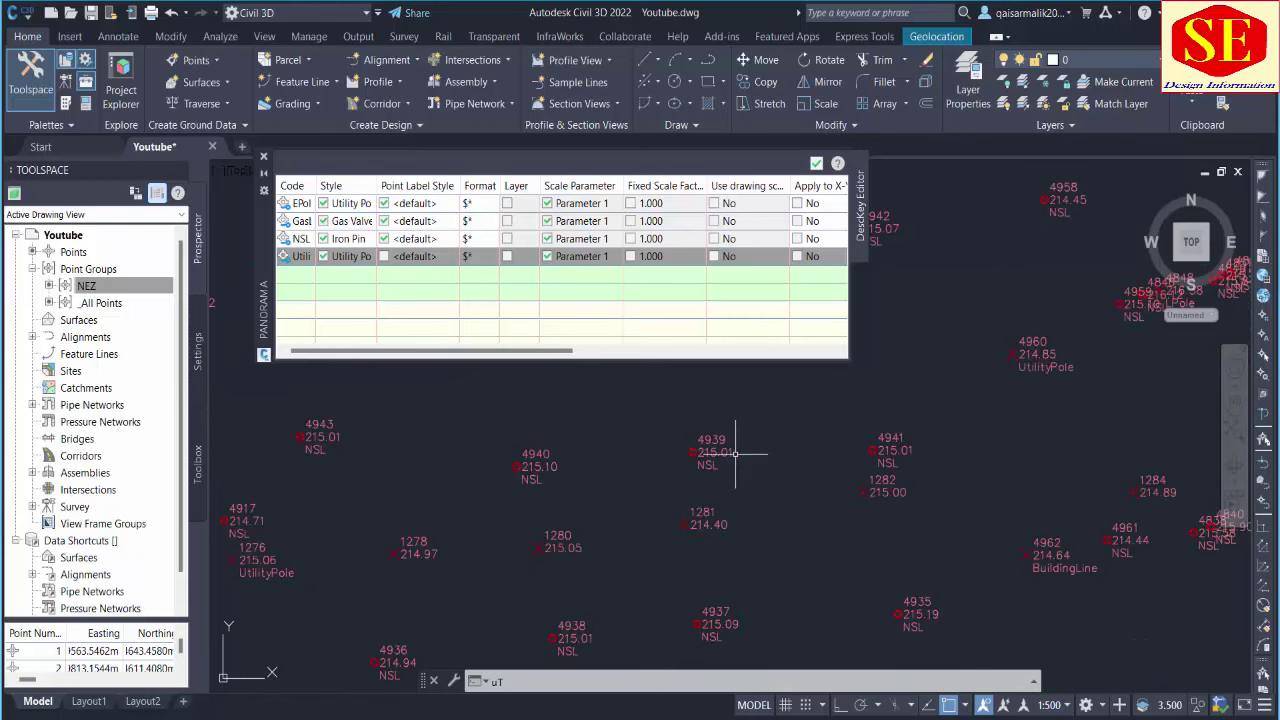
scroll(697, 496, "up", 3)
middle_click_drag(1167, 363, 913, 481)
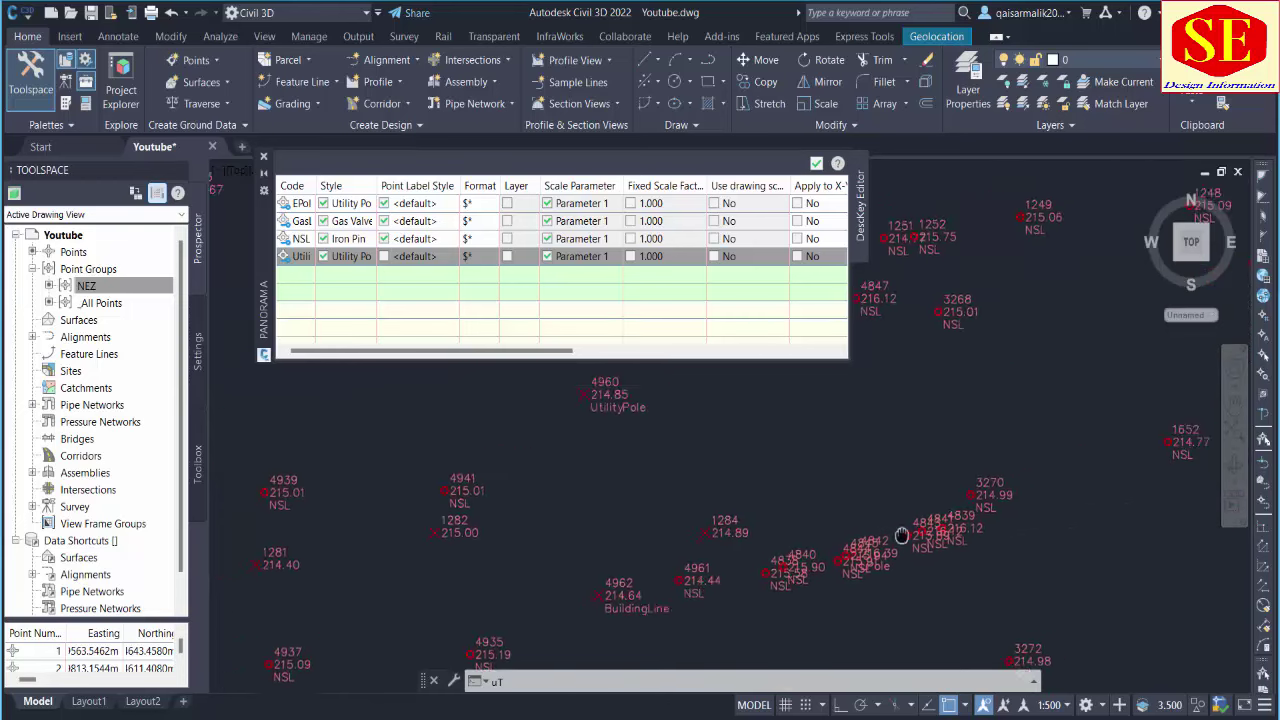
scroll(913, 481, "down", 3)
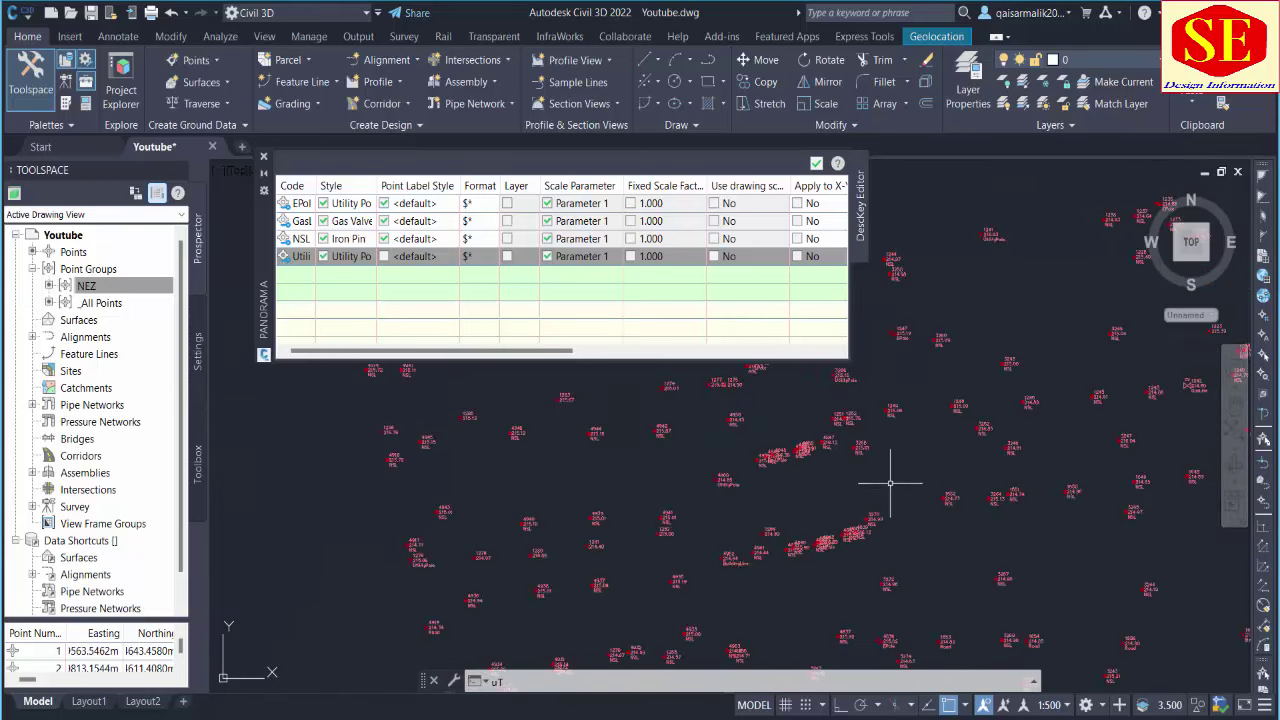
left_click(264, 160)
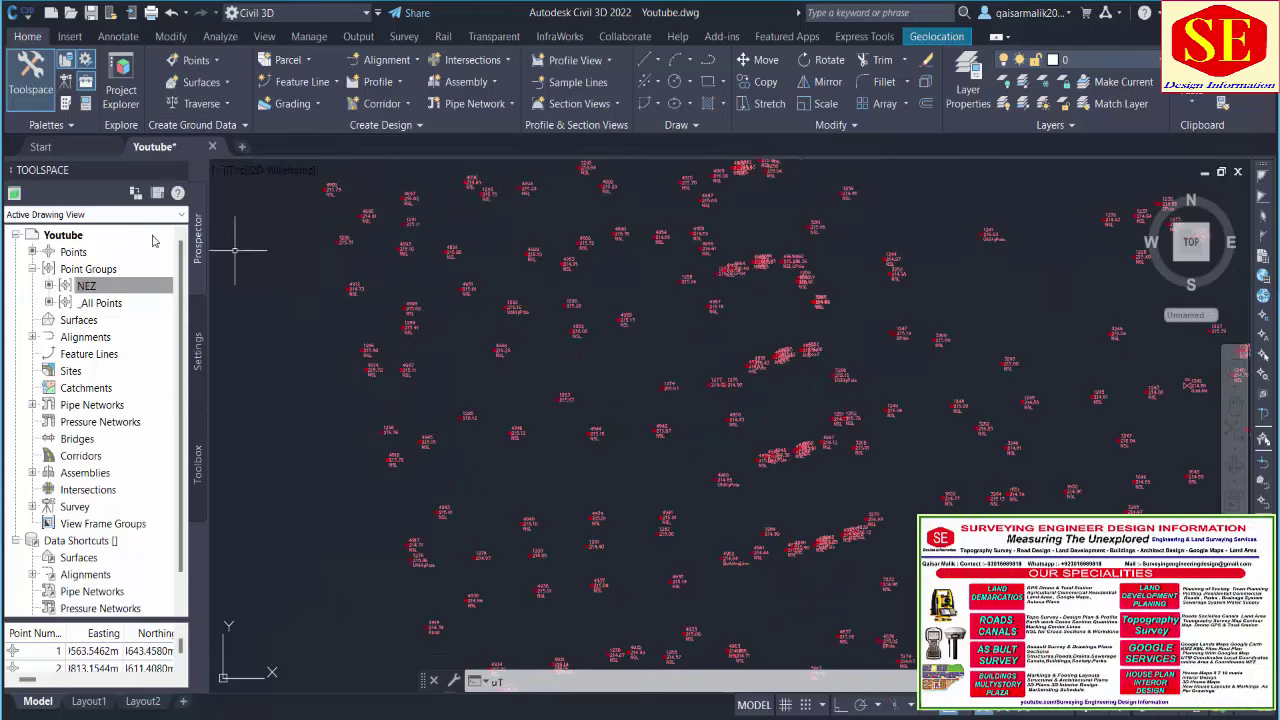
scroll(762, 379, "down", 3)
scroll(700, 330, "up", 1)
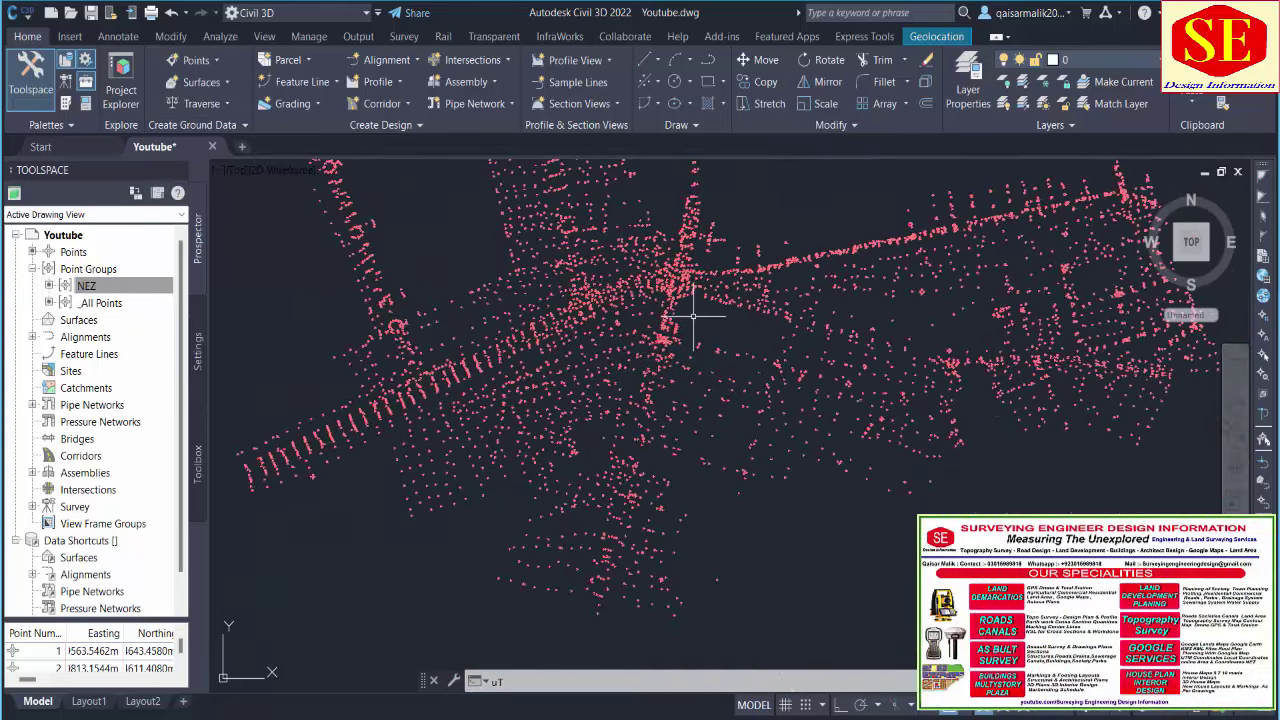
scroll(651, 371, "up", 4)
scroll(650, 450, "up", 5)
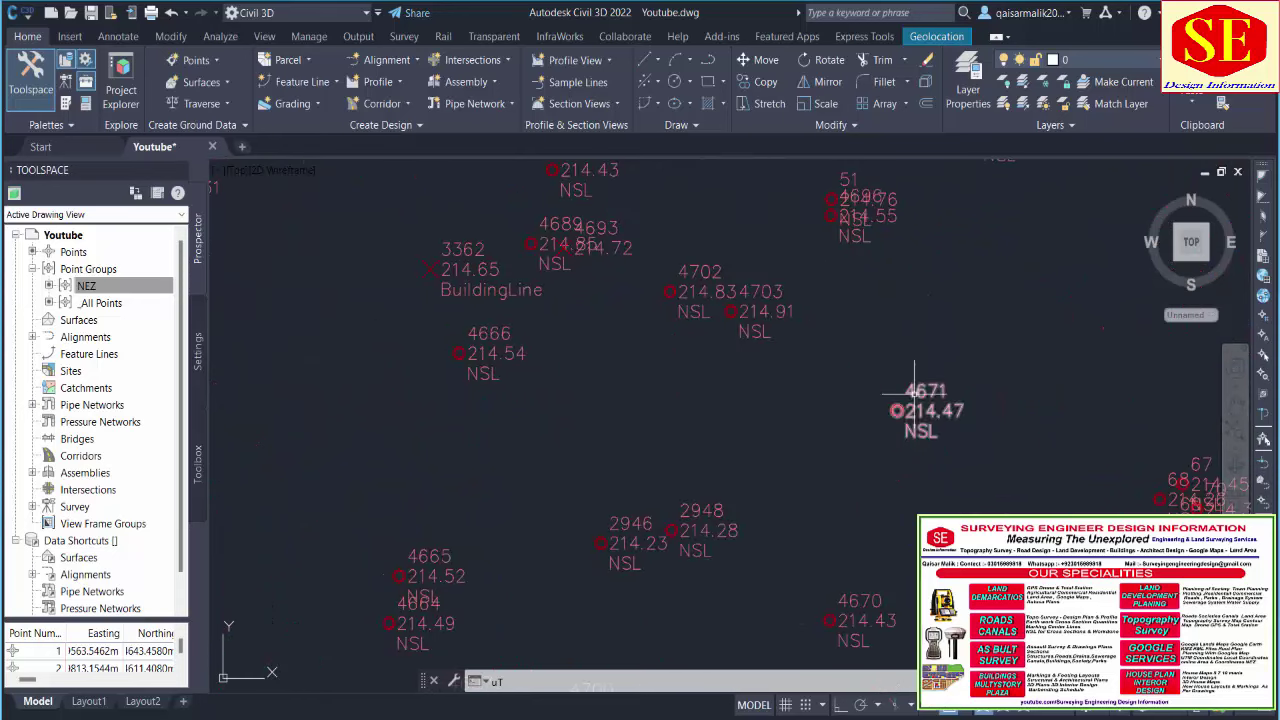
scroll(664, 387, "down", 3)
scroll(449, 509, "up", 3)
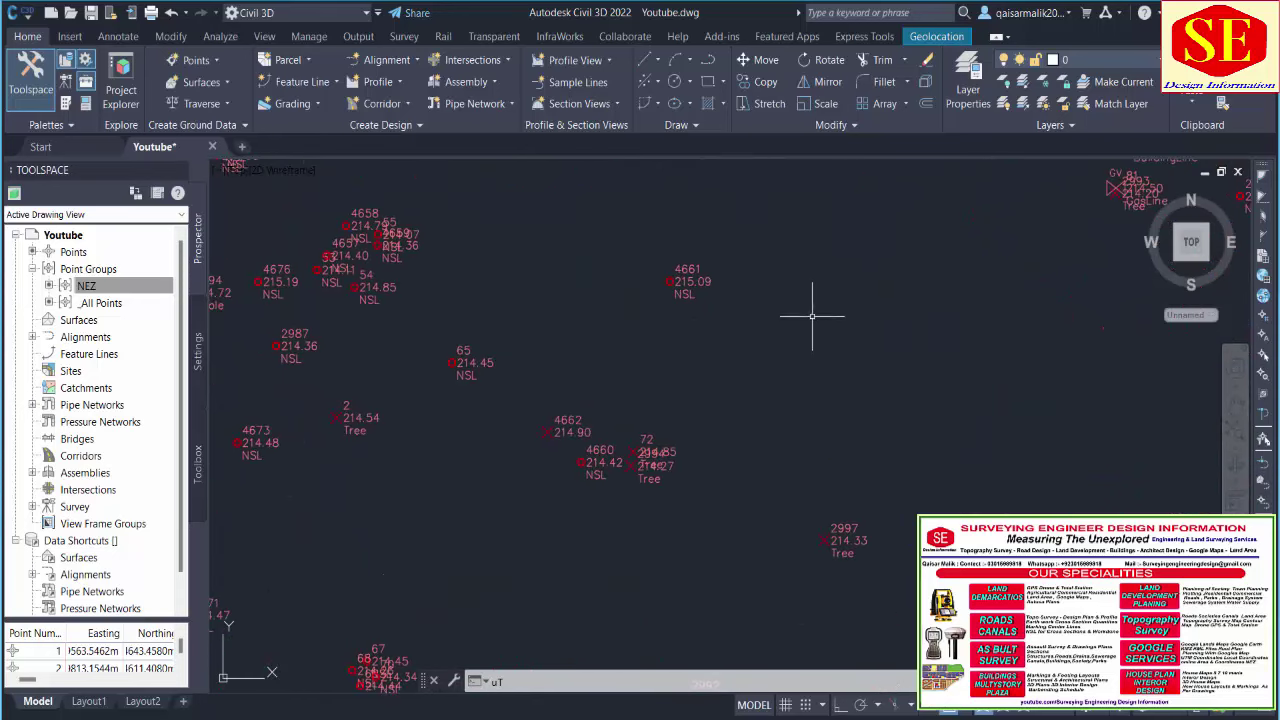
scroll(848, 318, "down", 2)
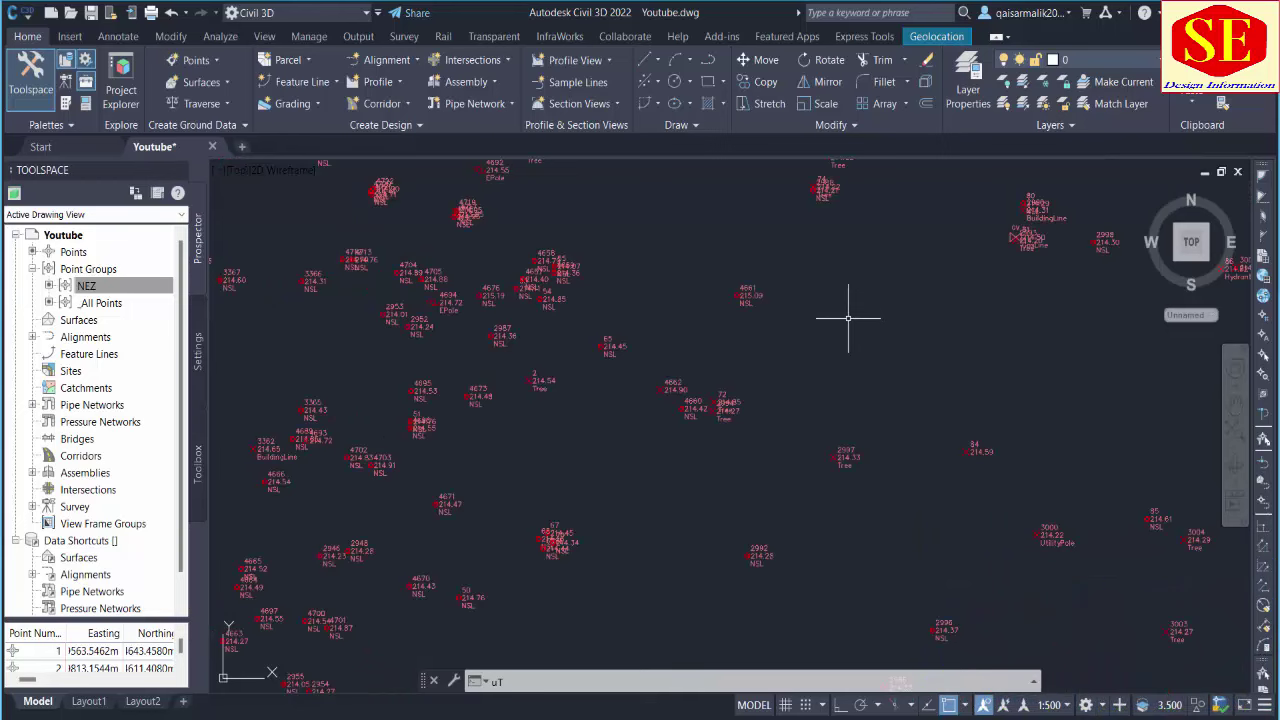
scroll(713, 366, "down", 2)
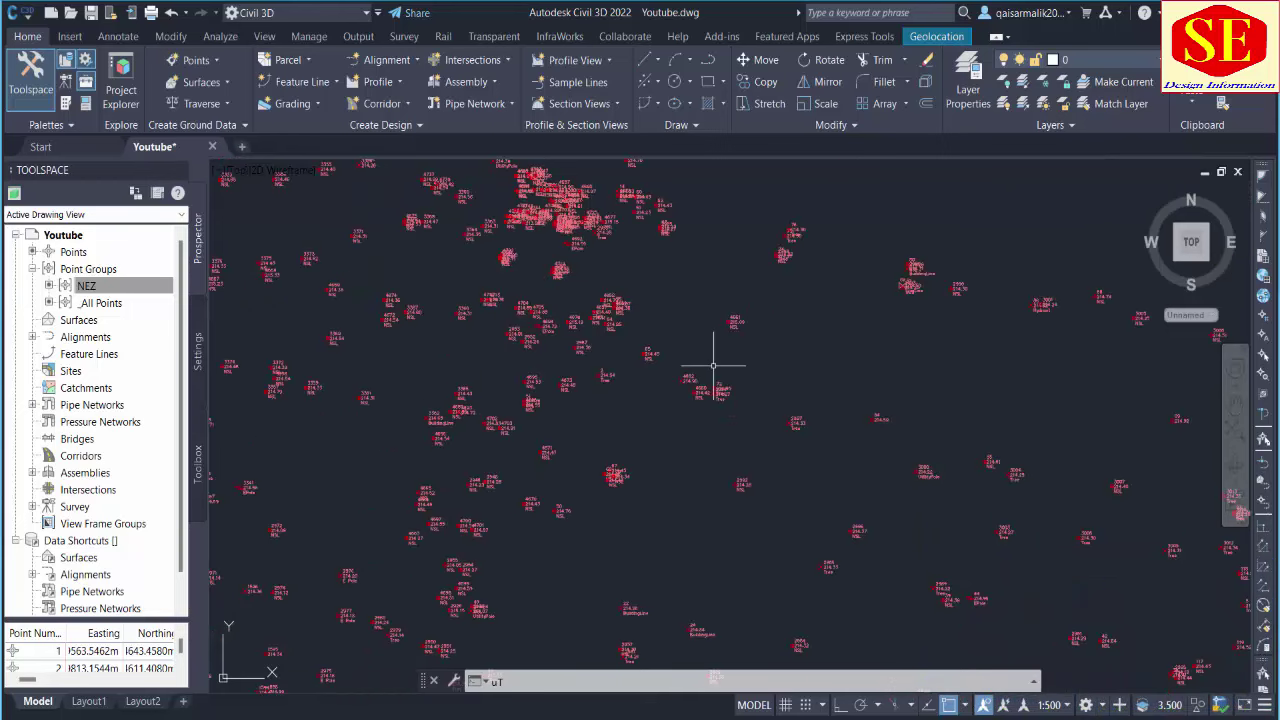
scroll(706, 320, "down", 1)
scroll(680, 360, "down", 1)
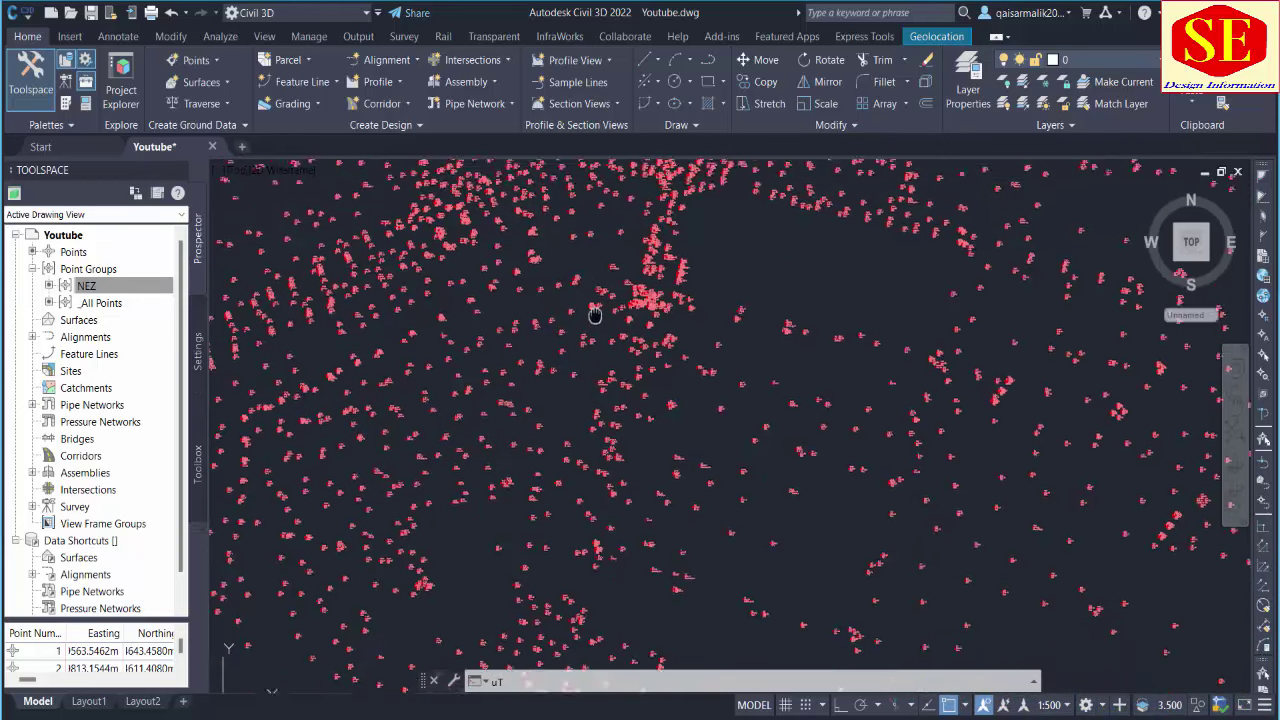
scroll(657, 398, "down", 1)
scroll(658, 397, "down", 1)
scroll(614, 343, "down", 1)
scroll(620, 435, "down", 1)
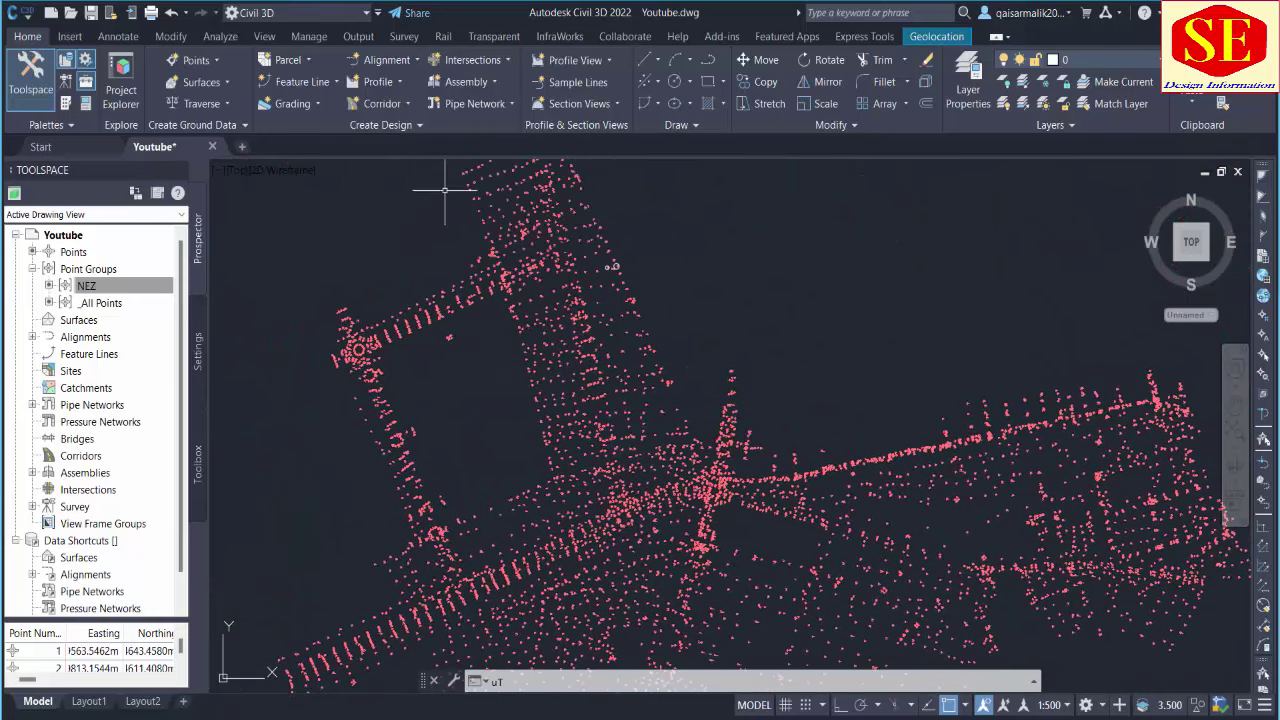
scroll(458, 232, "up", 1)
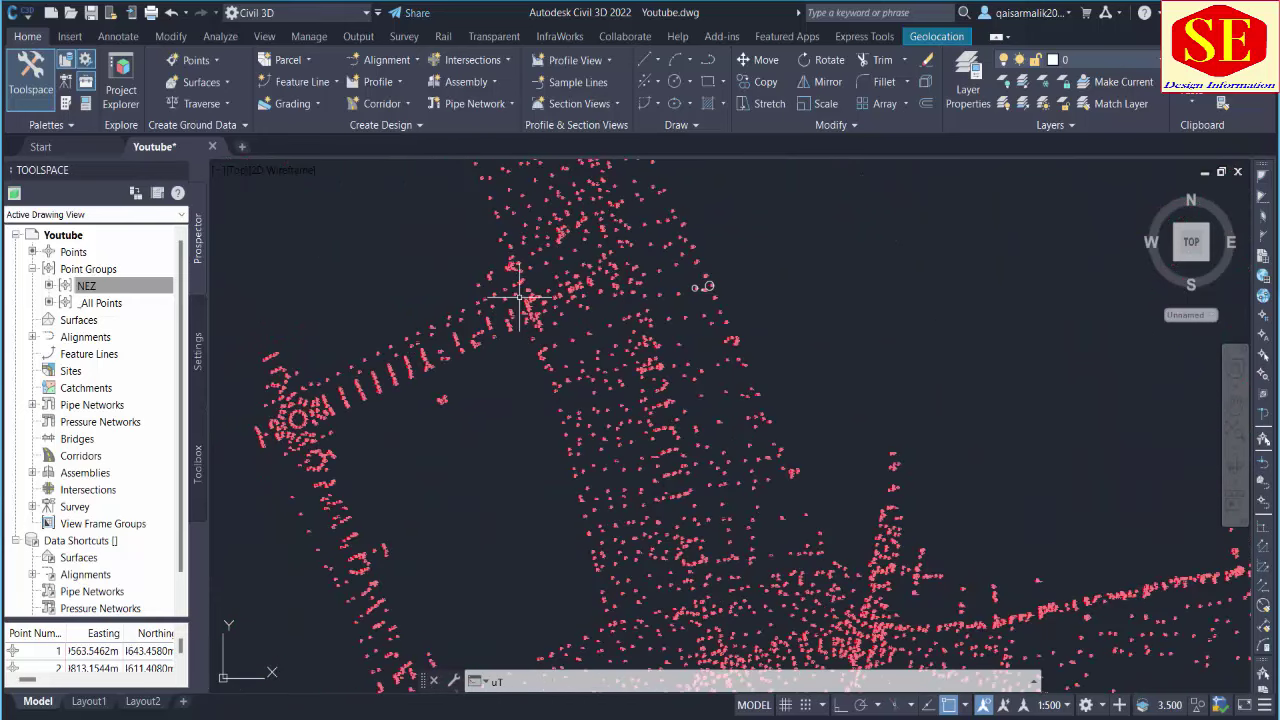
scroll(589, 337, "up", 2)
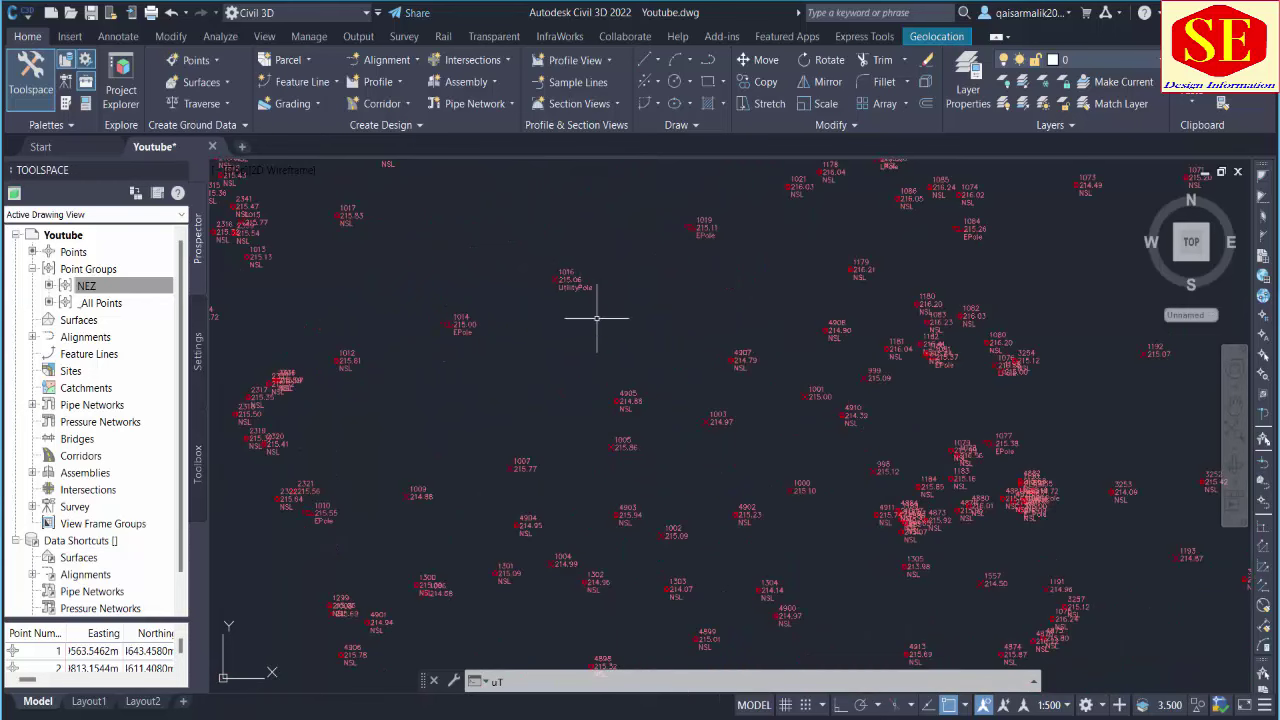
scroll(457, 320, "down", 3)
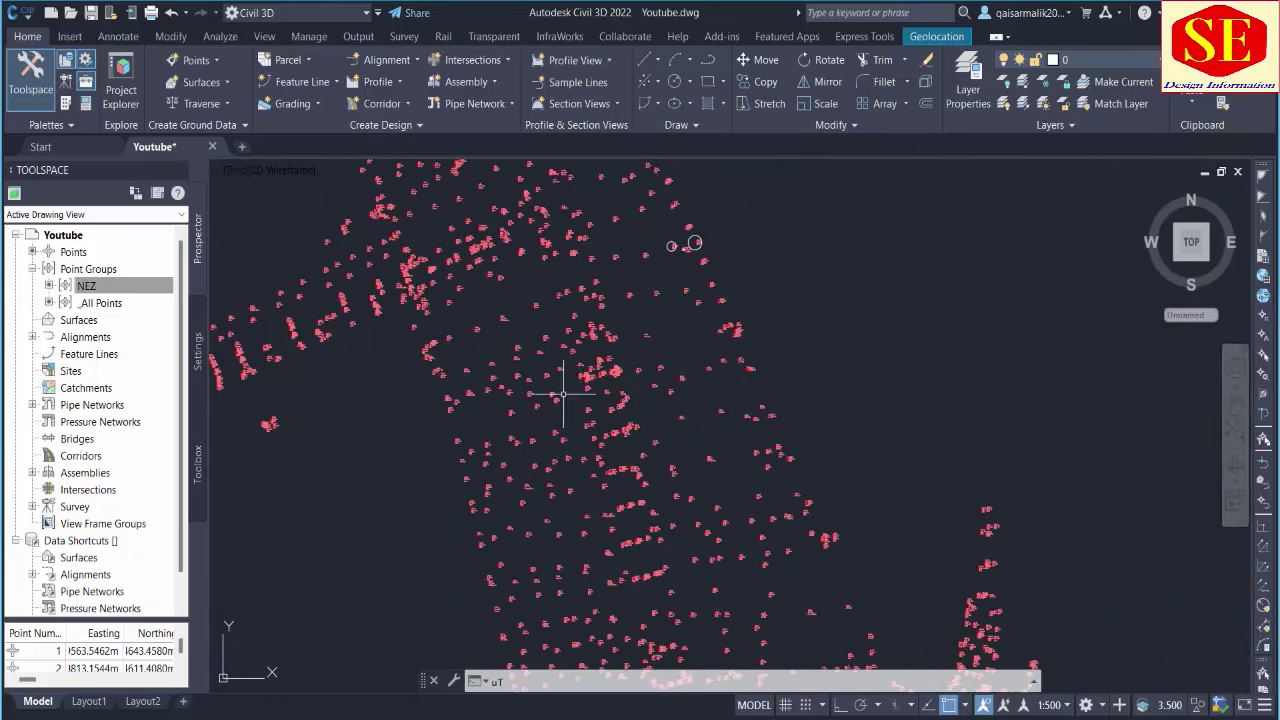
middle_click_drag(566, 443, 608, 246)
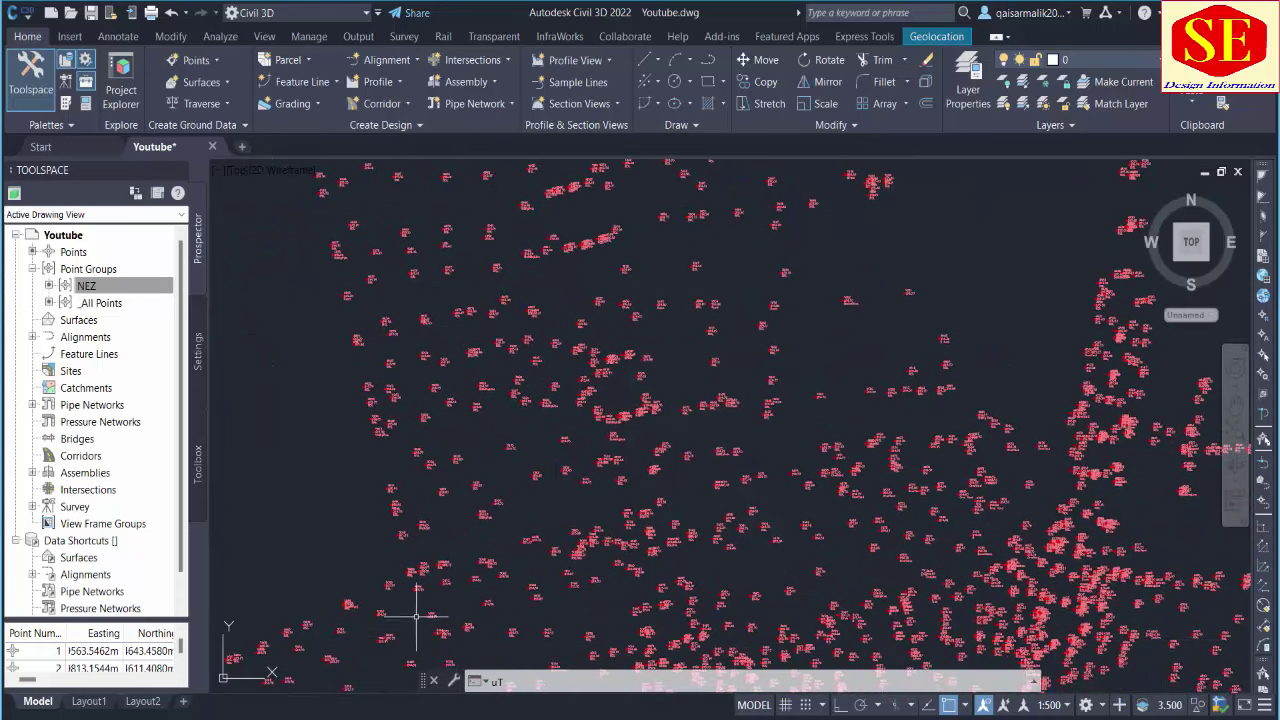
scroll(704, 520, "up", 2)
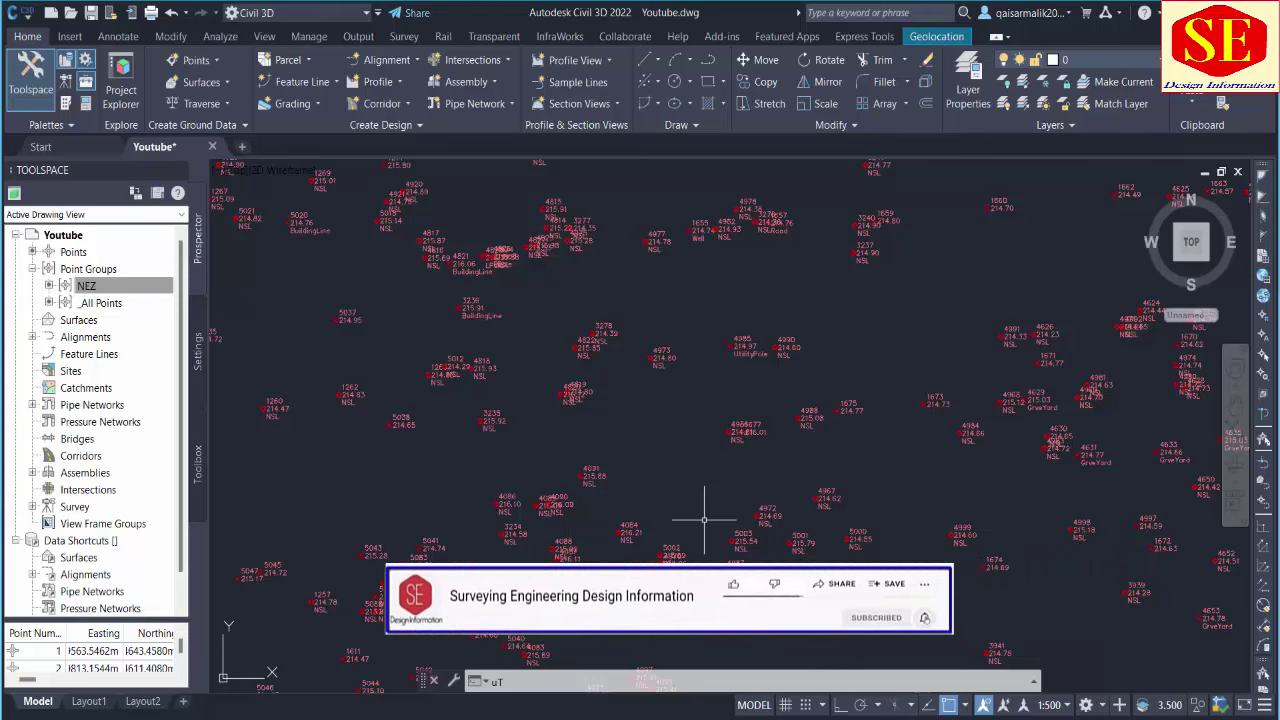
scroll(735, 395, "down", 5)
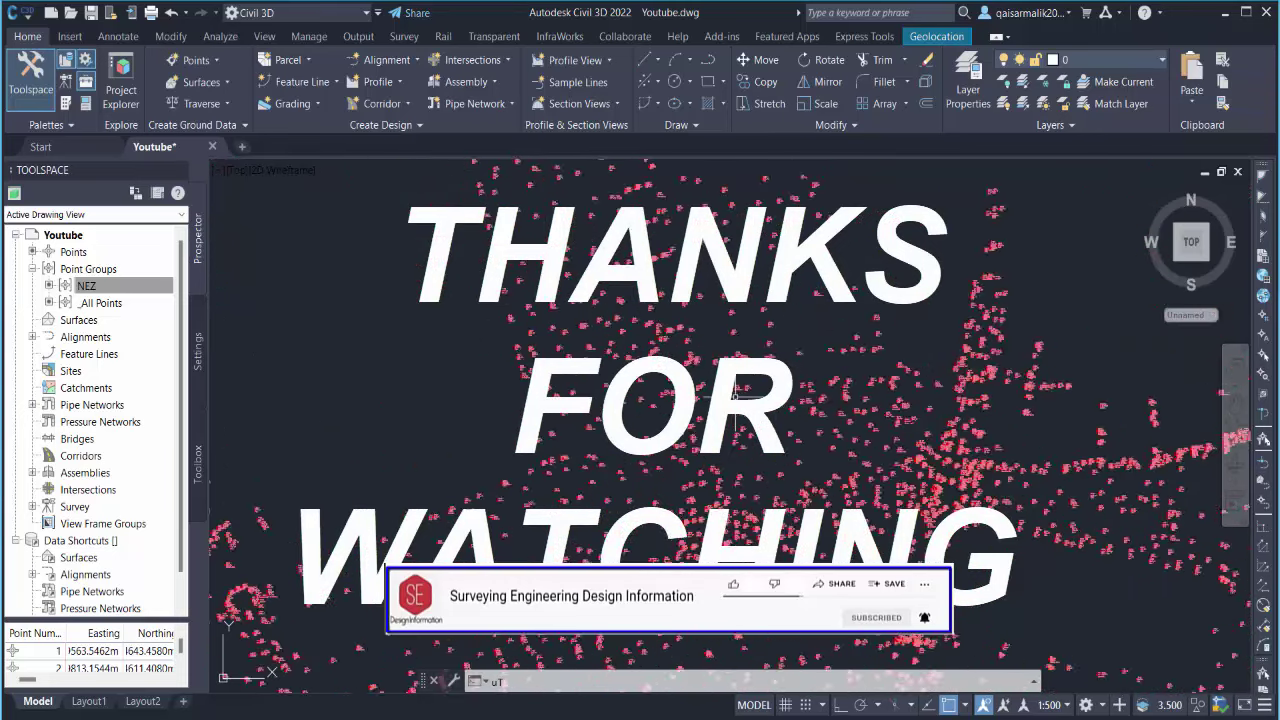
scroll(735, 395, "down", 3)
scroll(735, 395, "down", 2)
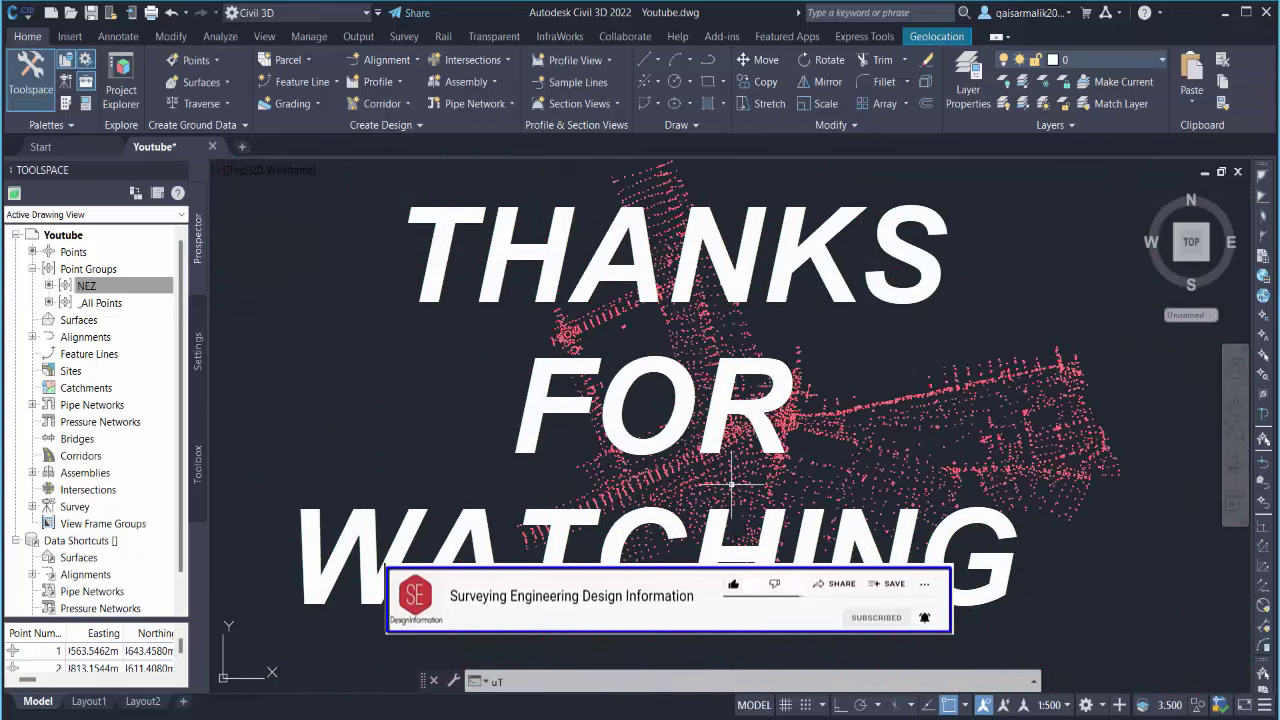